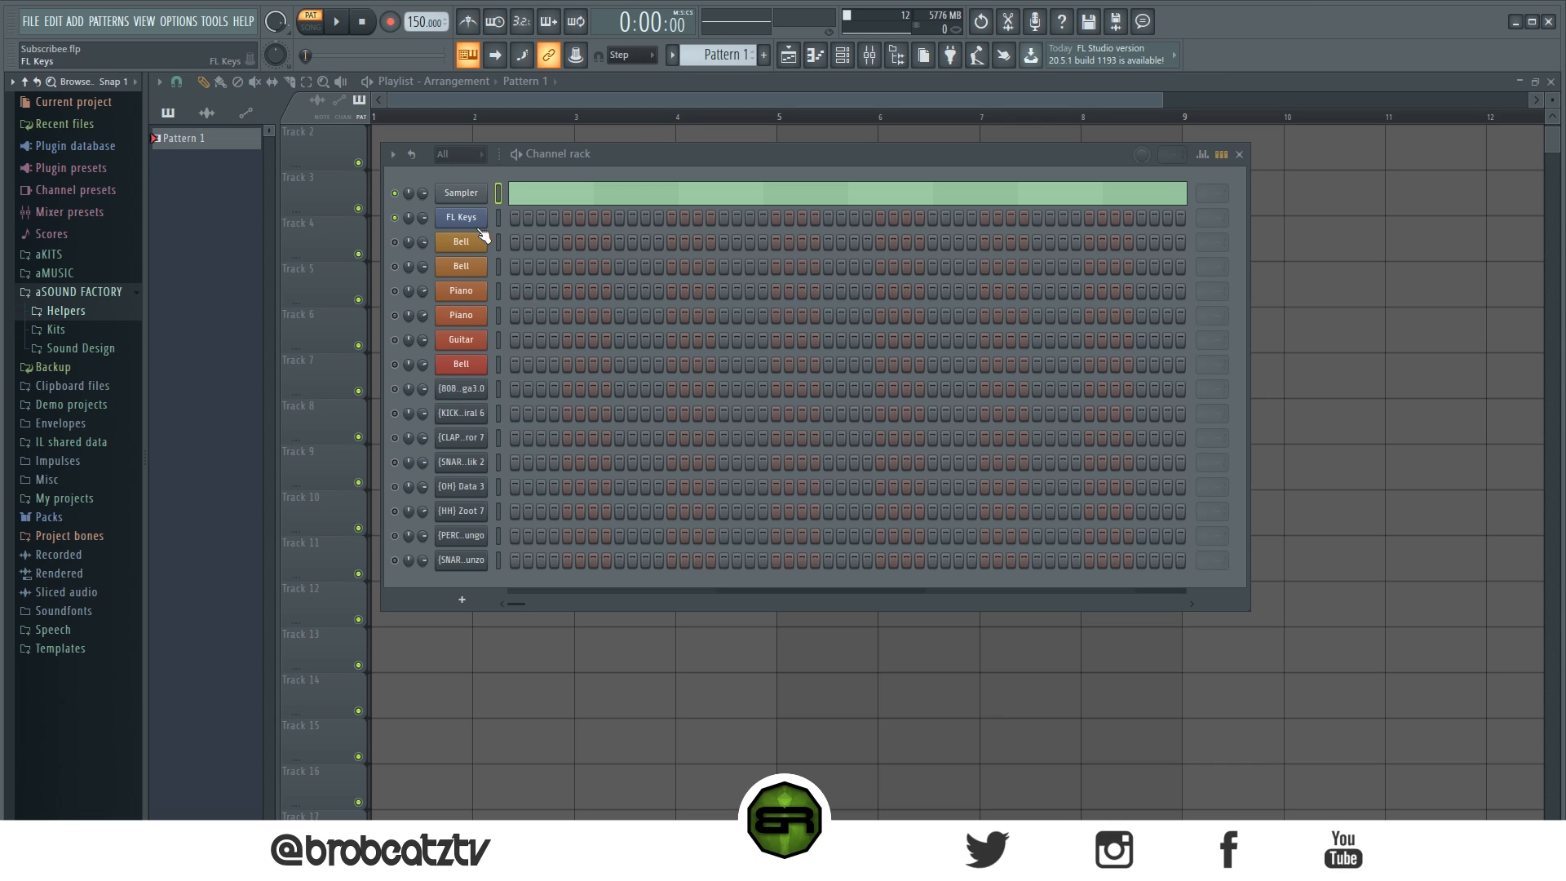
Step: Open the piano roll for the FL Keys channel
right_click(477, 220)
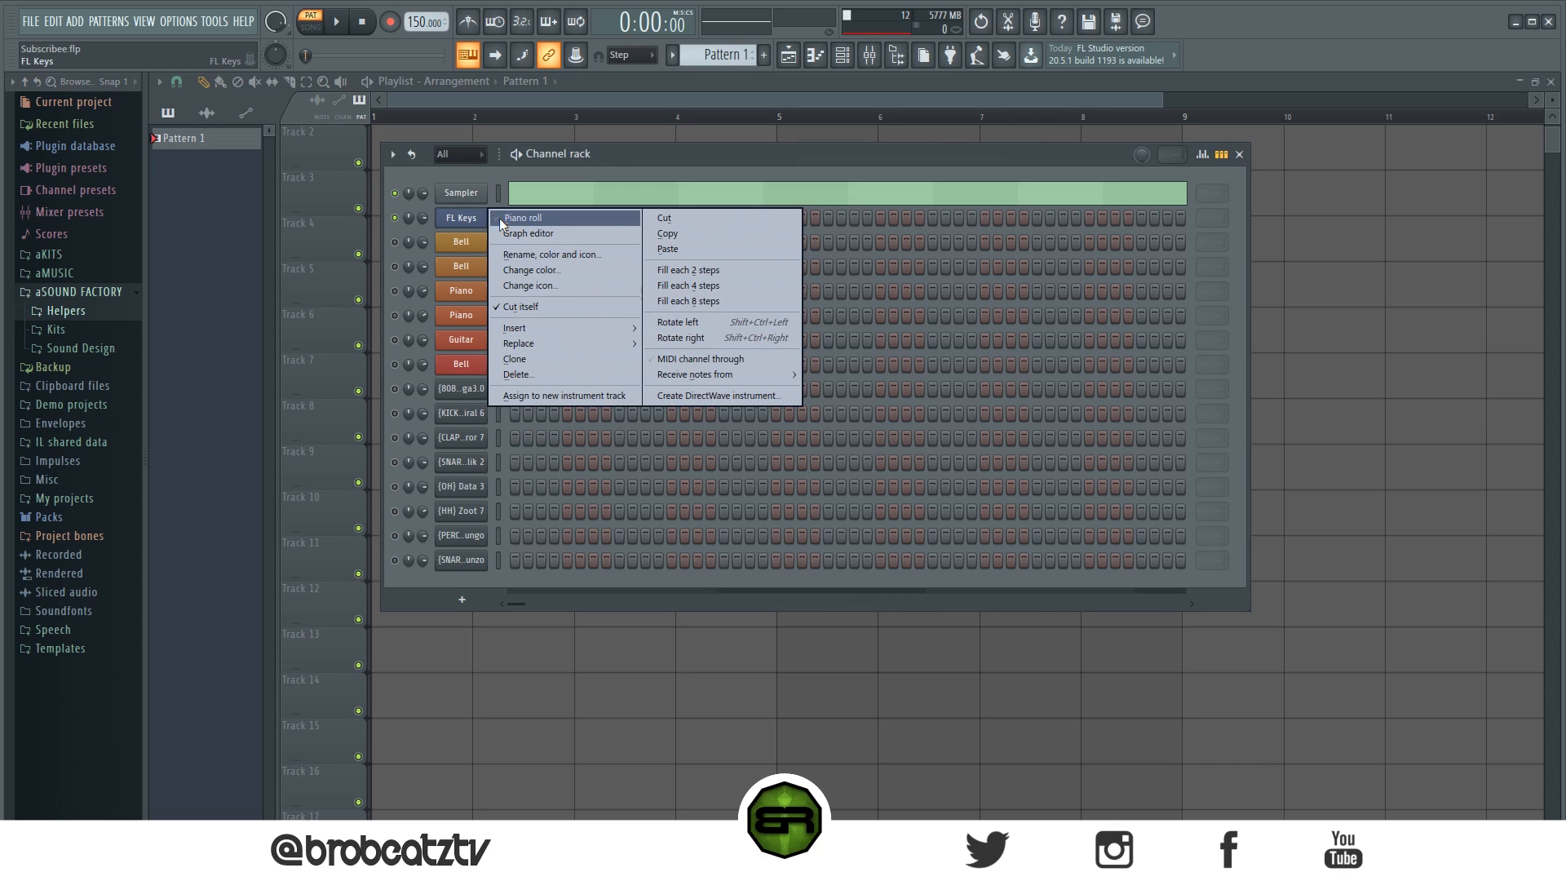
key(Escape)
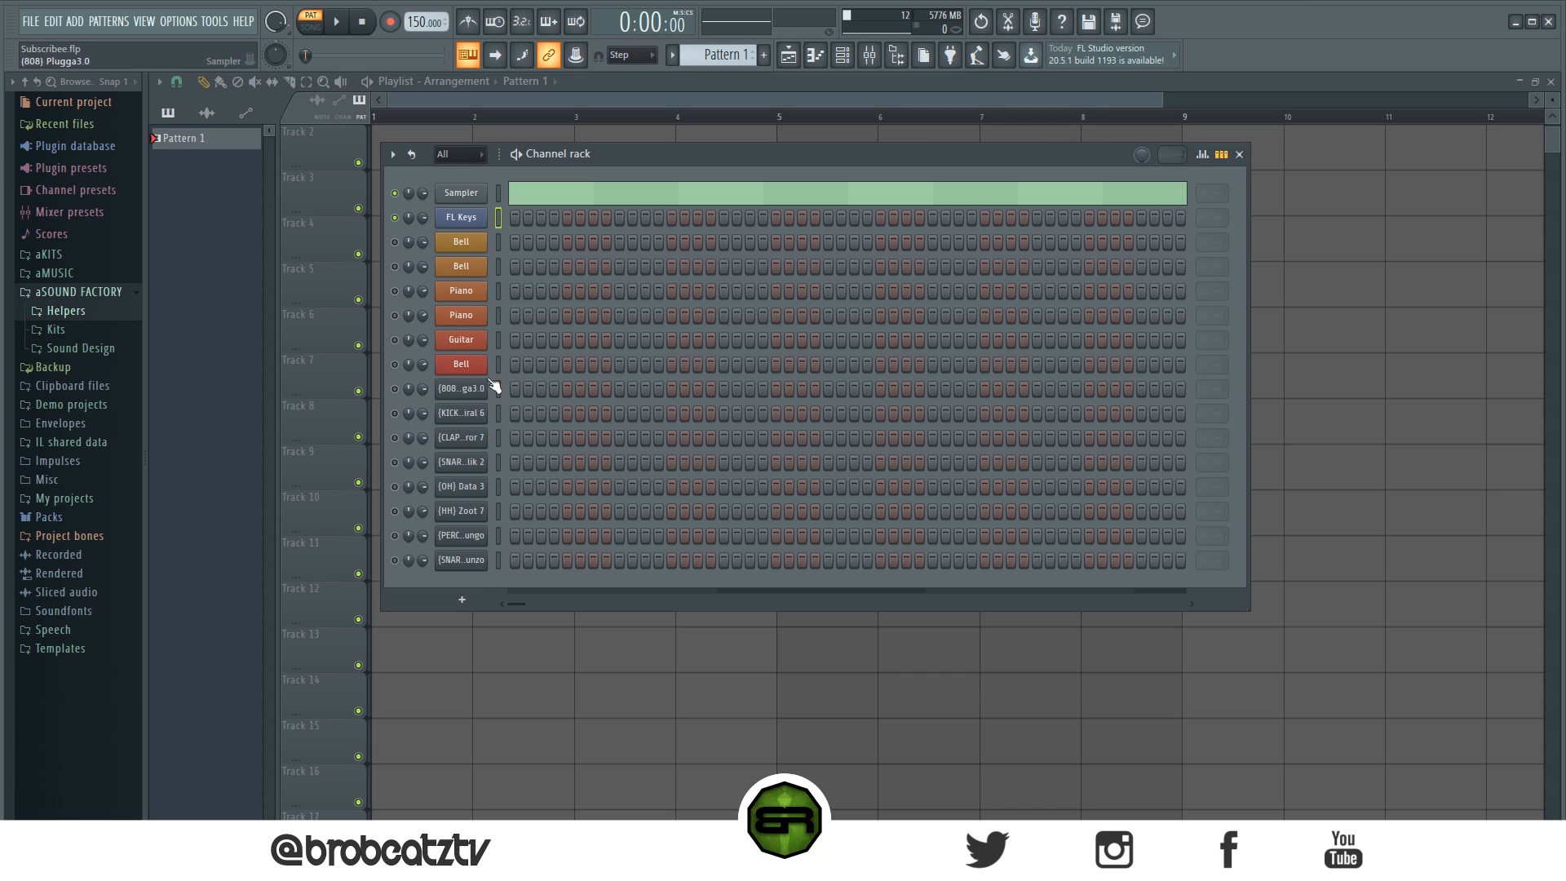
right_click(471, 217)
click(522, 218)
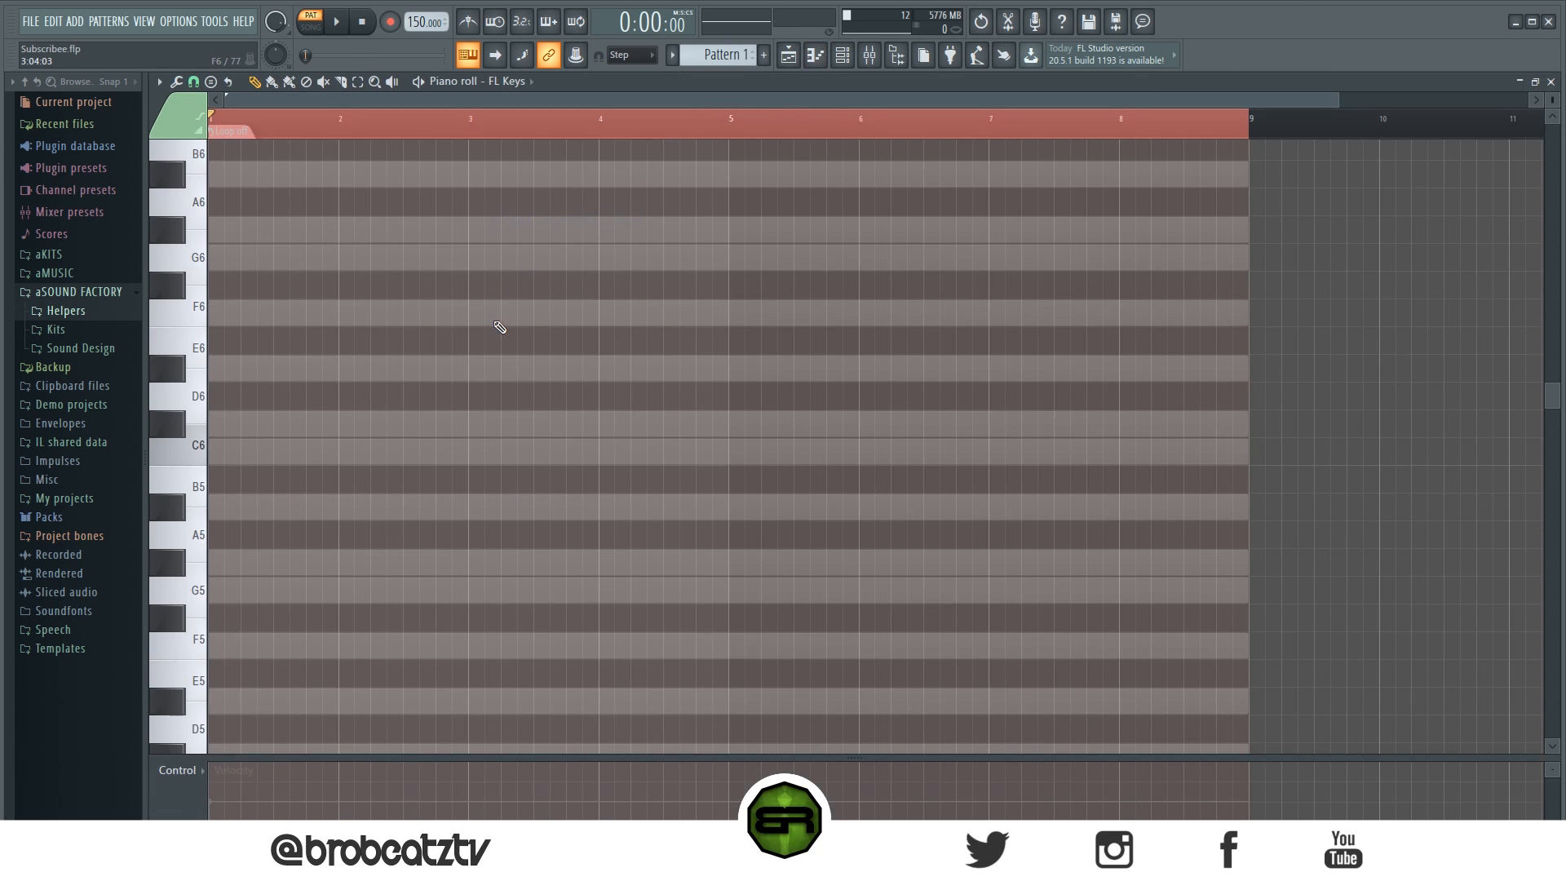
Step: Draw an F4 note at the start of the pattern and stretch it across the whole first bar
scroll(498, 335, down, 3)
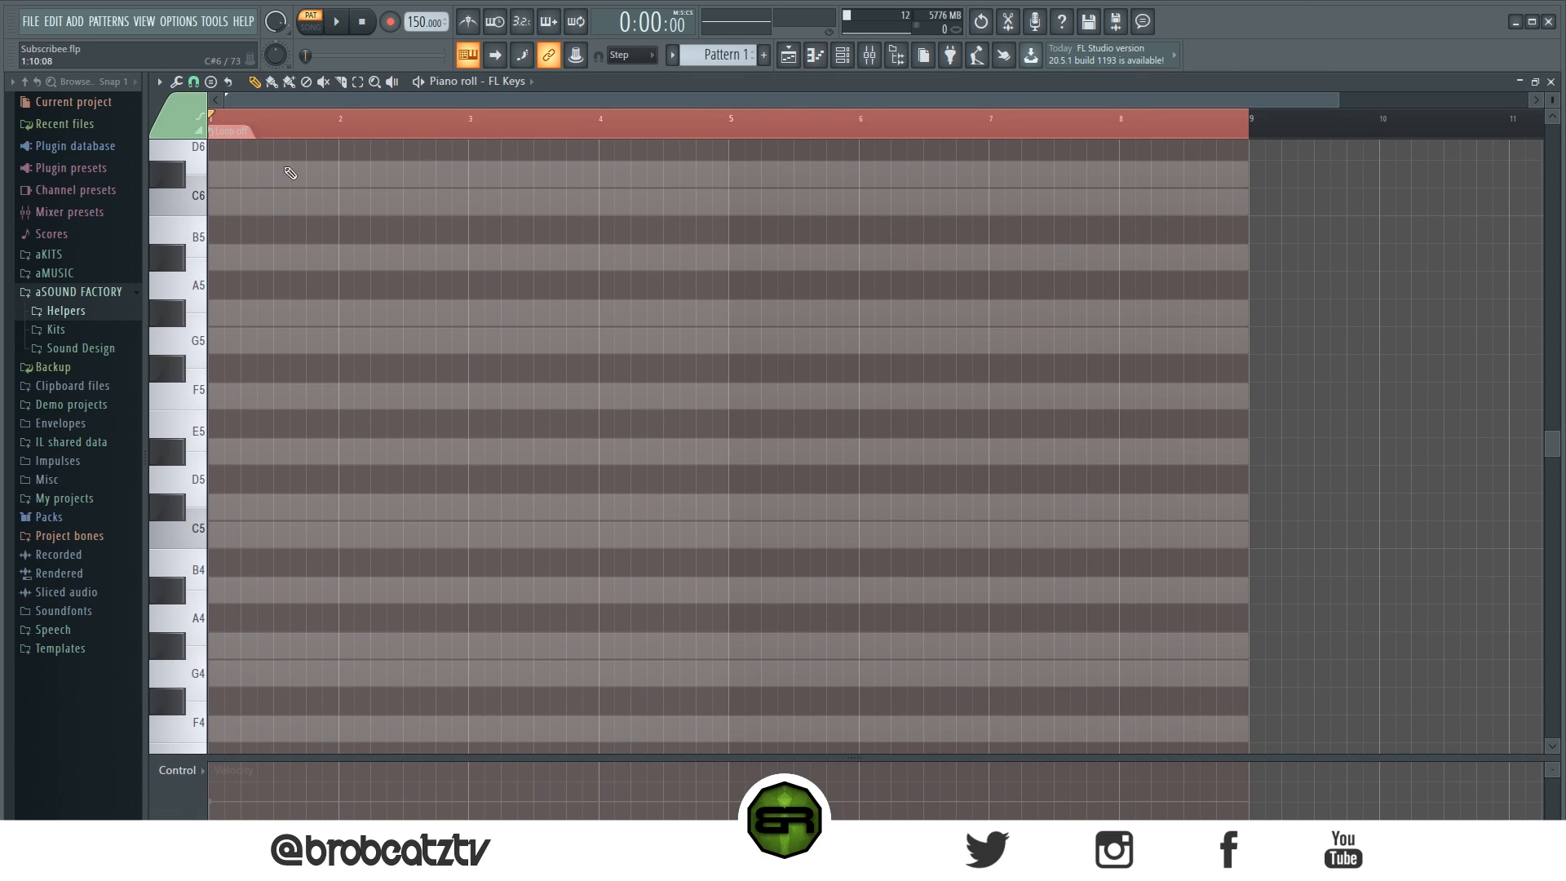
scroll(309, 133, down, 1)
scroll(357, 448, down, 3)
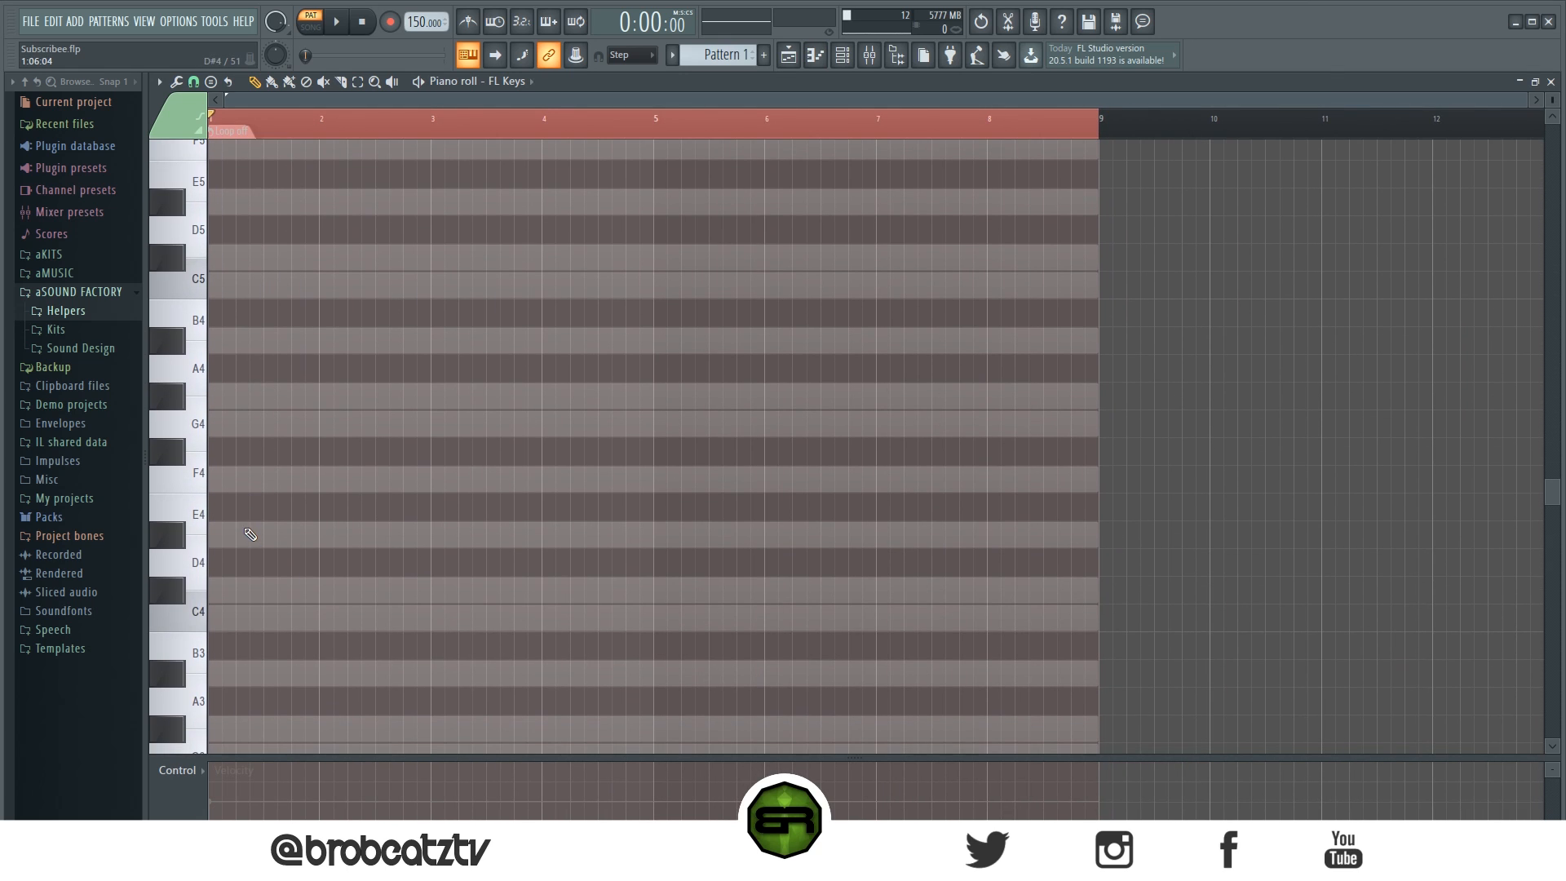
scroll(245, 522, down, 1)
click(216, 396)
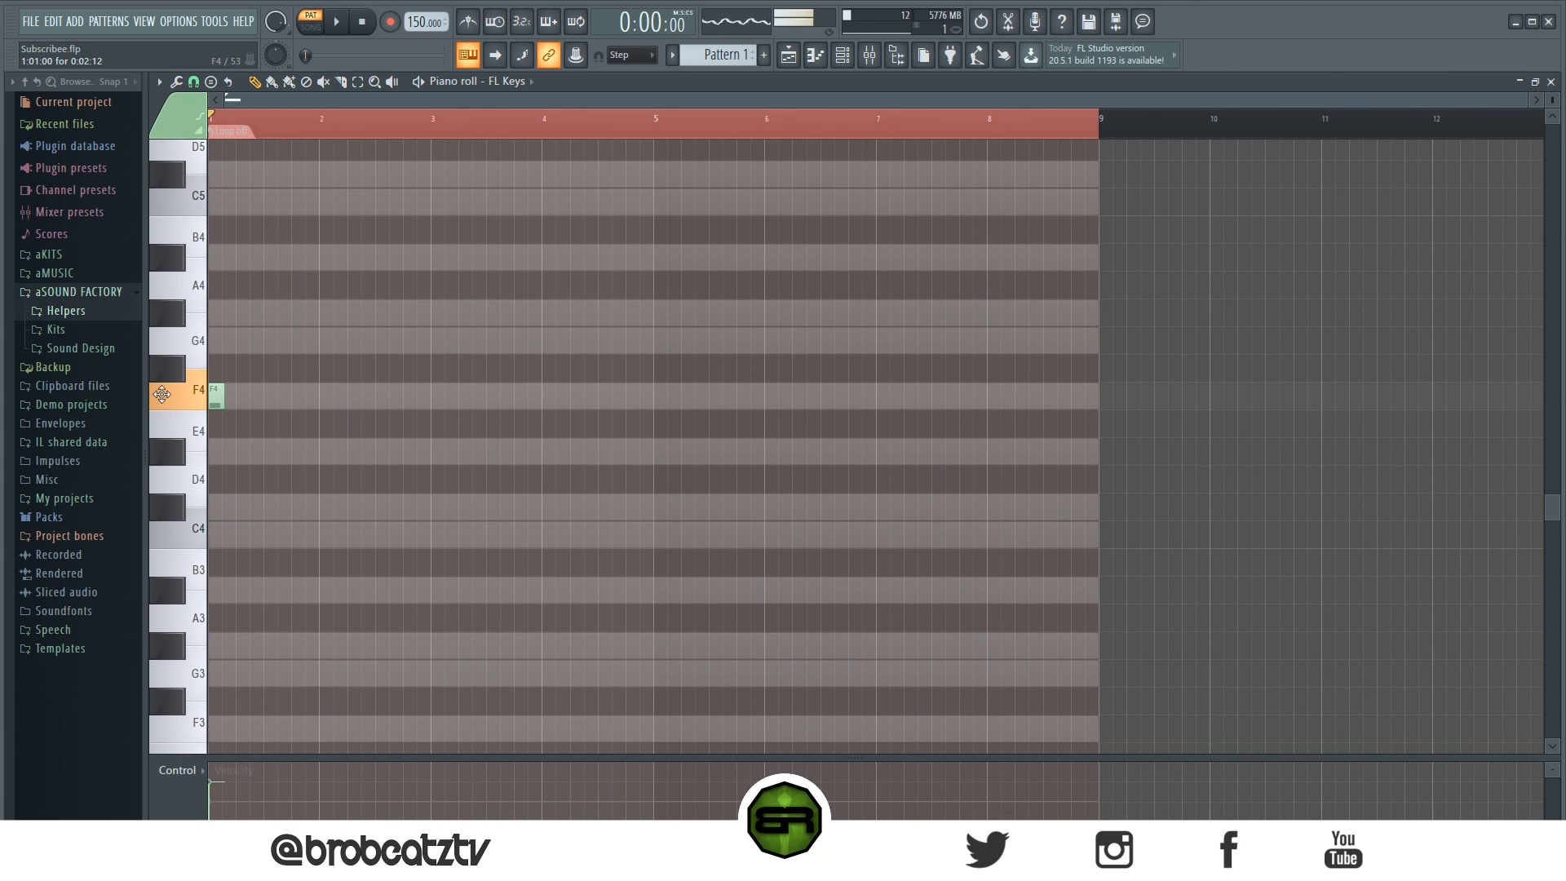
key(space)
drag(224, 405, 325, 448)
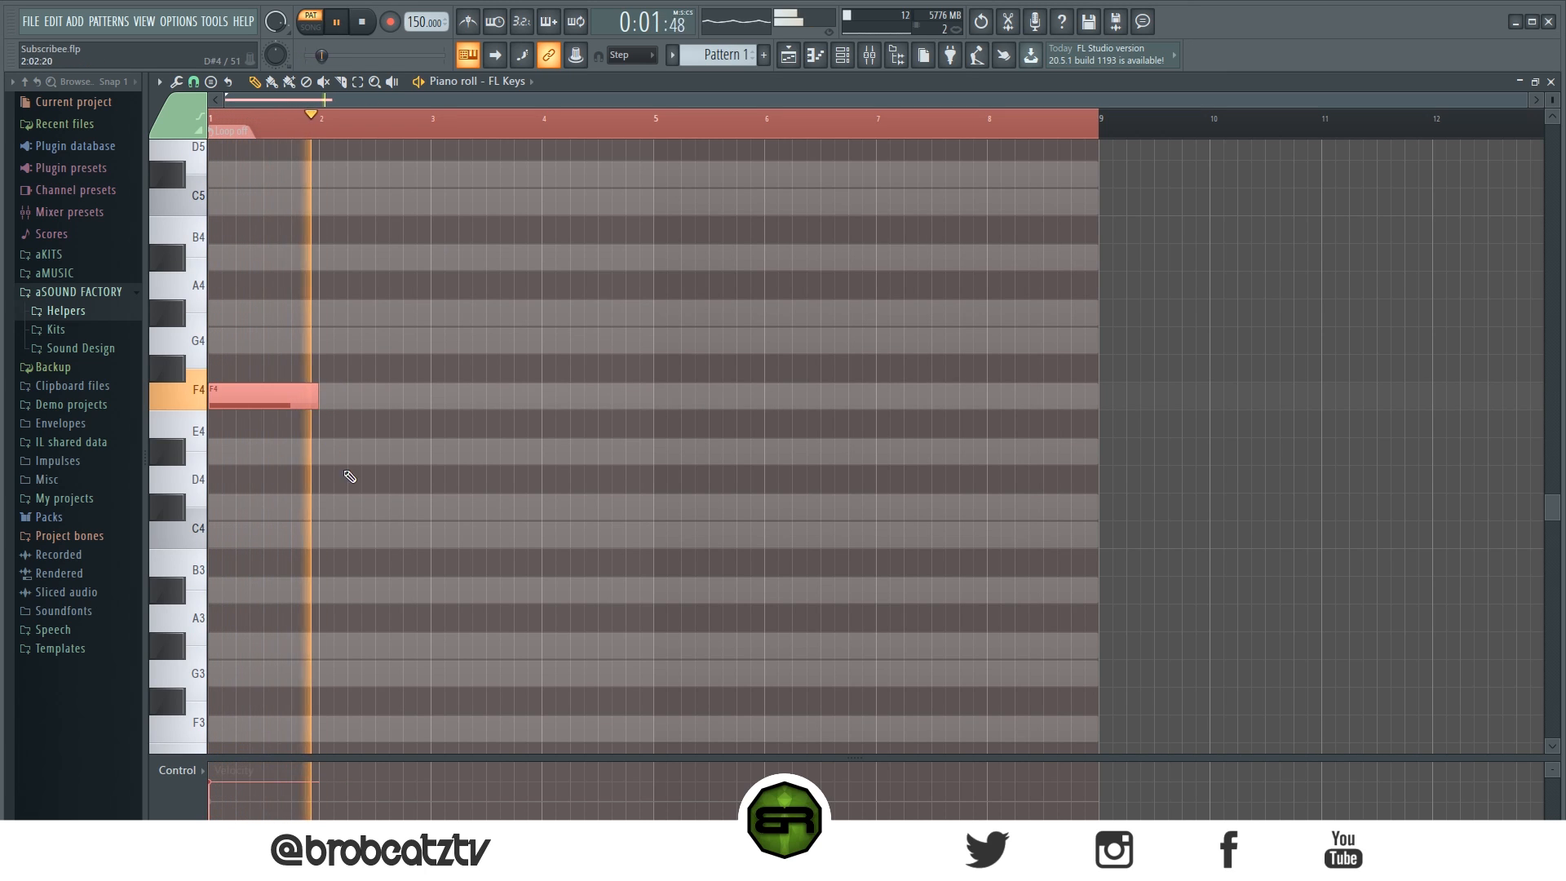
Step: Add a one-bar C#4 note filling bar 2, directly after the F4 note
key(space)
click(326, 514)
key(space)
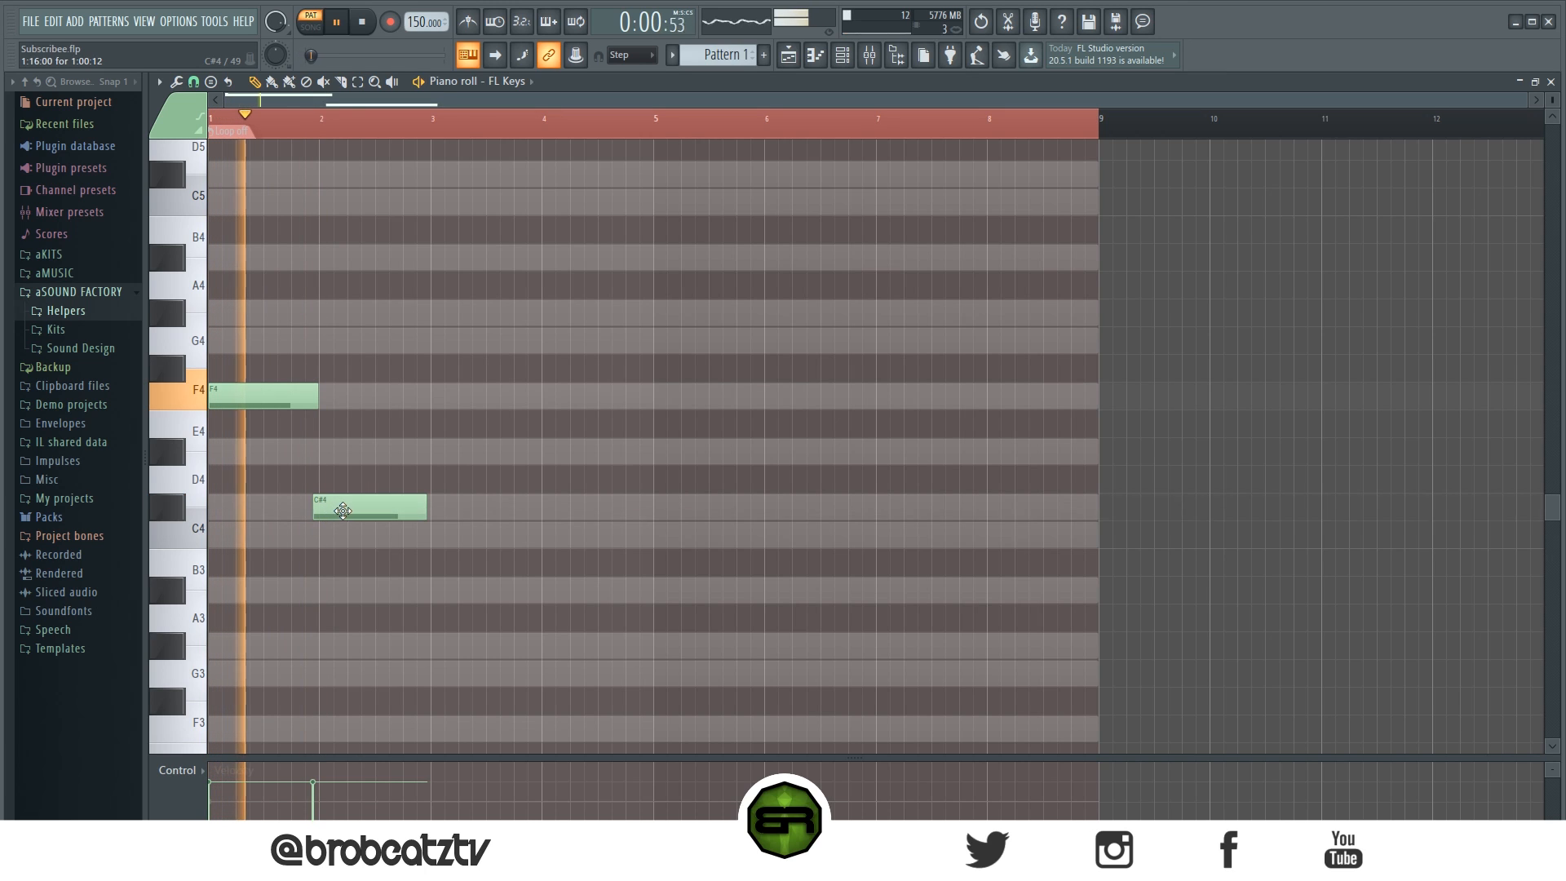
key(ctrl+a)
key(ctrl+l)
ctrl+click(484, 459)
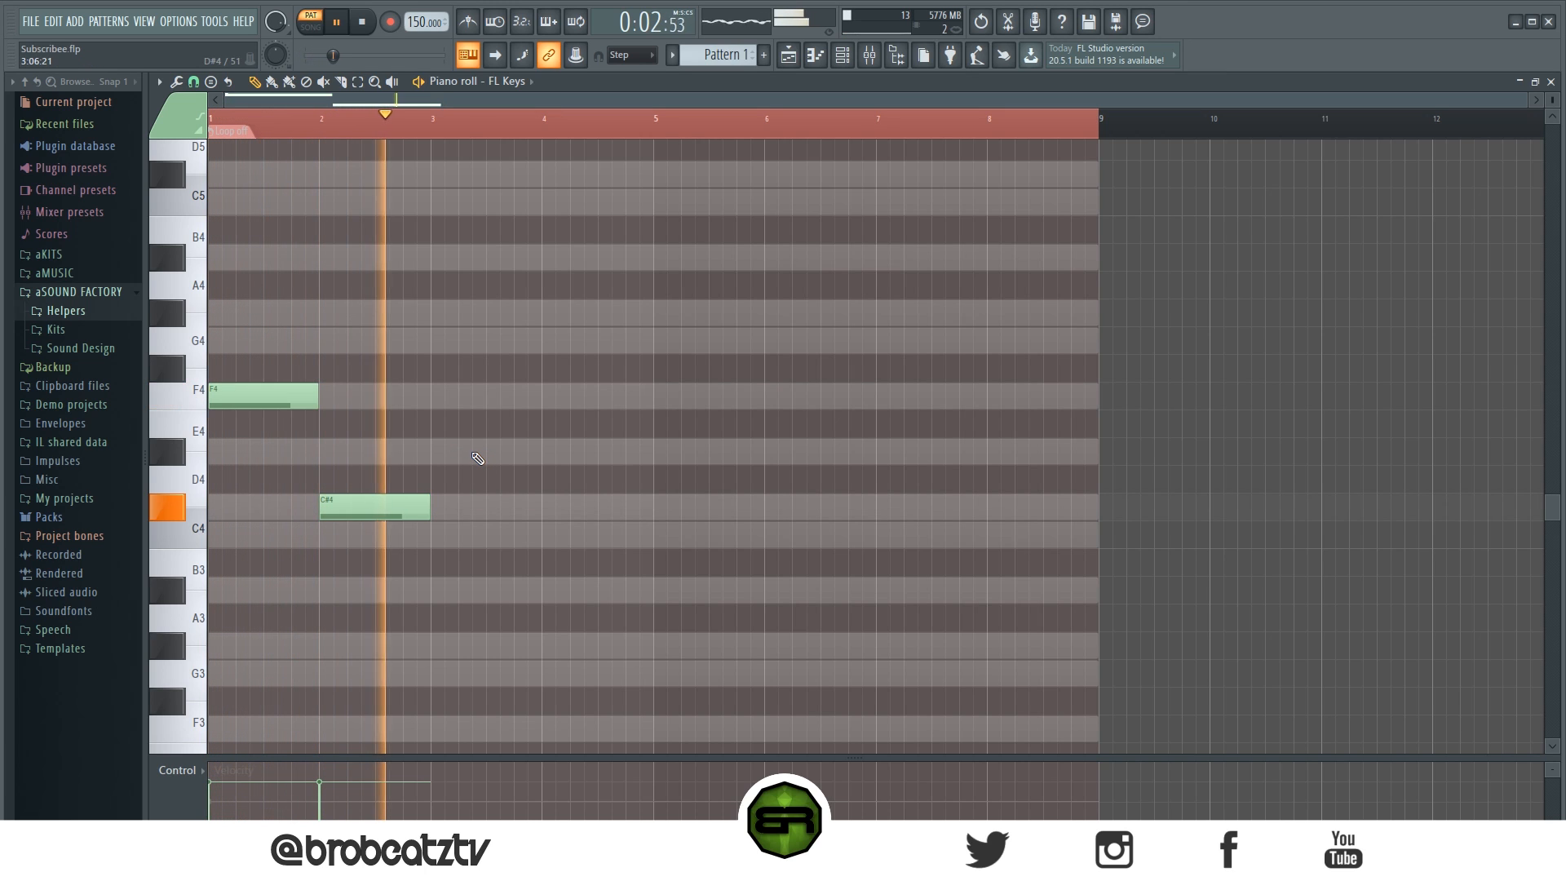
Step: Add a one-bar G#4 note in bar 3 and a one-bar G4 note in bar 4
key(space)
click(434, 313)
key(space)
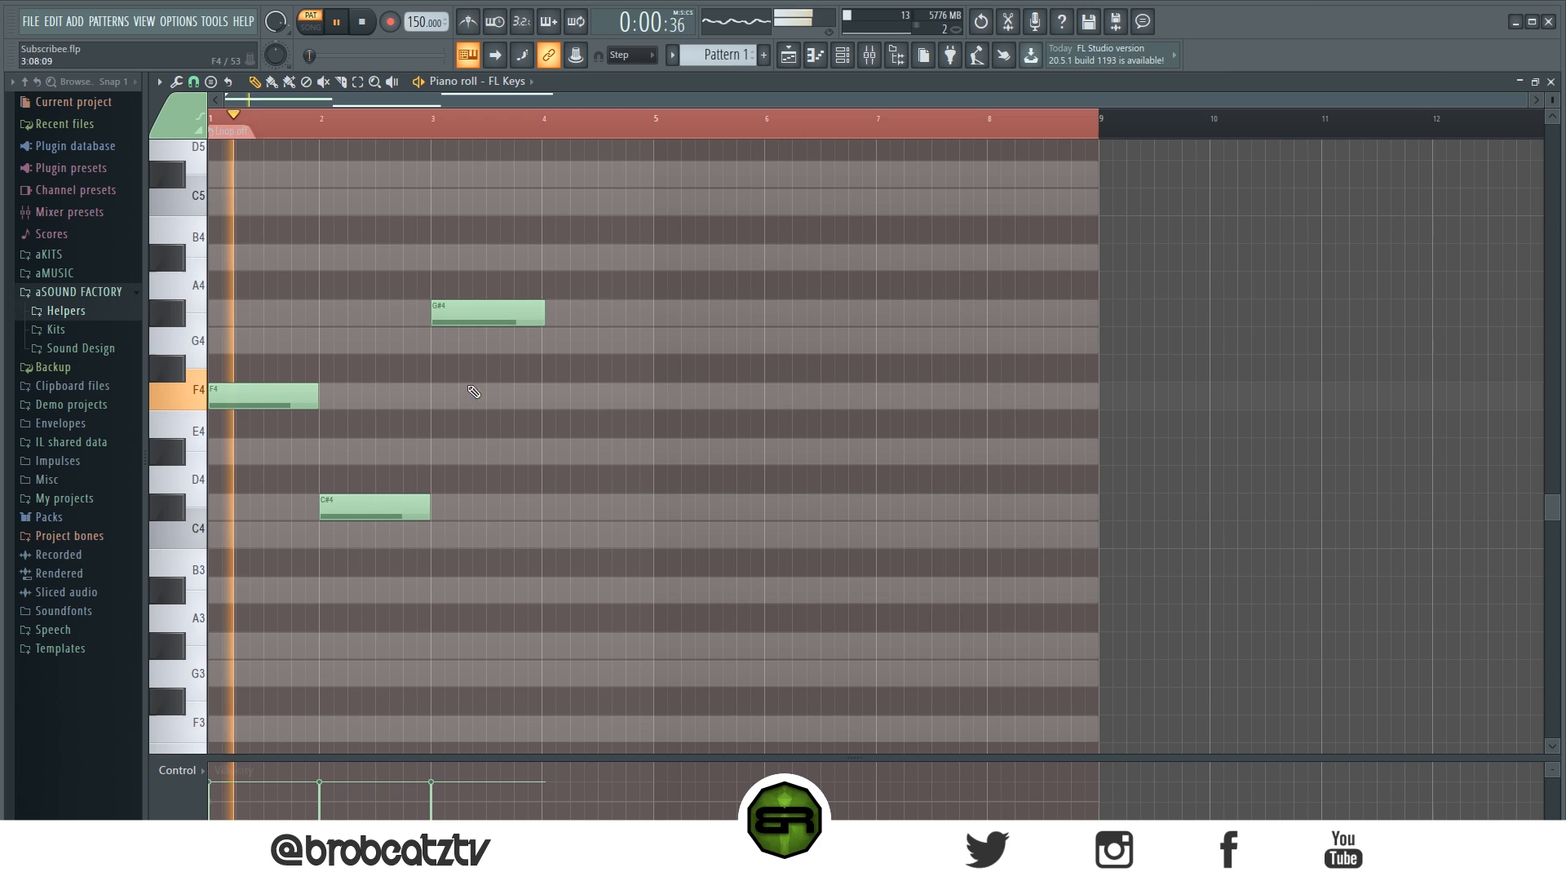
mouse_move(477, 314)
mouse_down()
mouse_move(476, 341)
mouse_move(476, 313)
mouse_up()
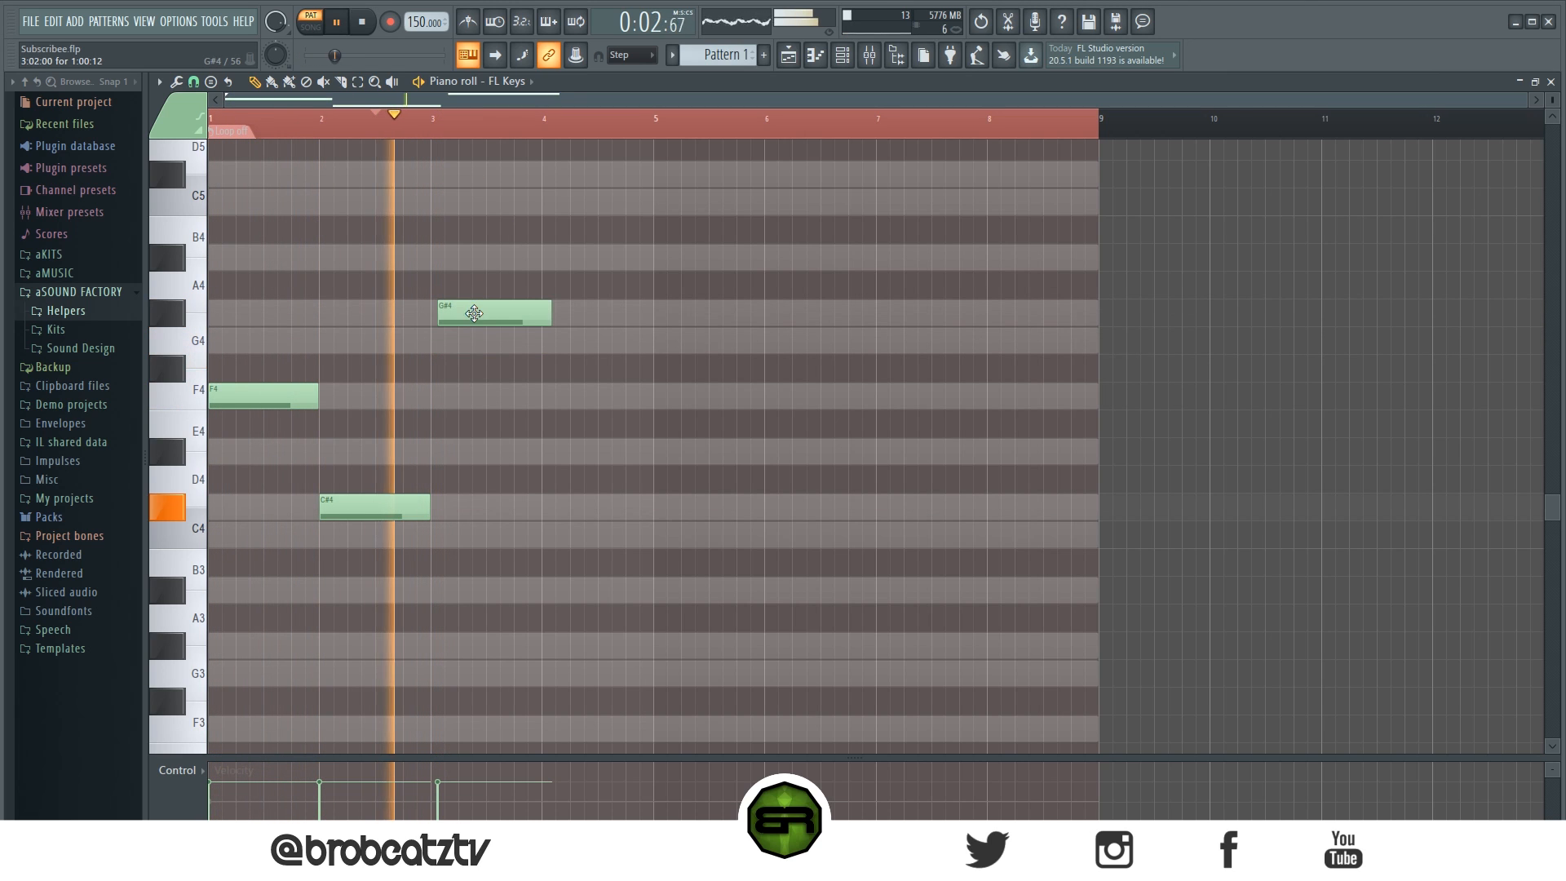
click(544, 341)
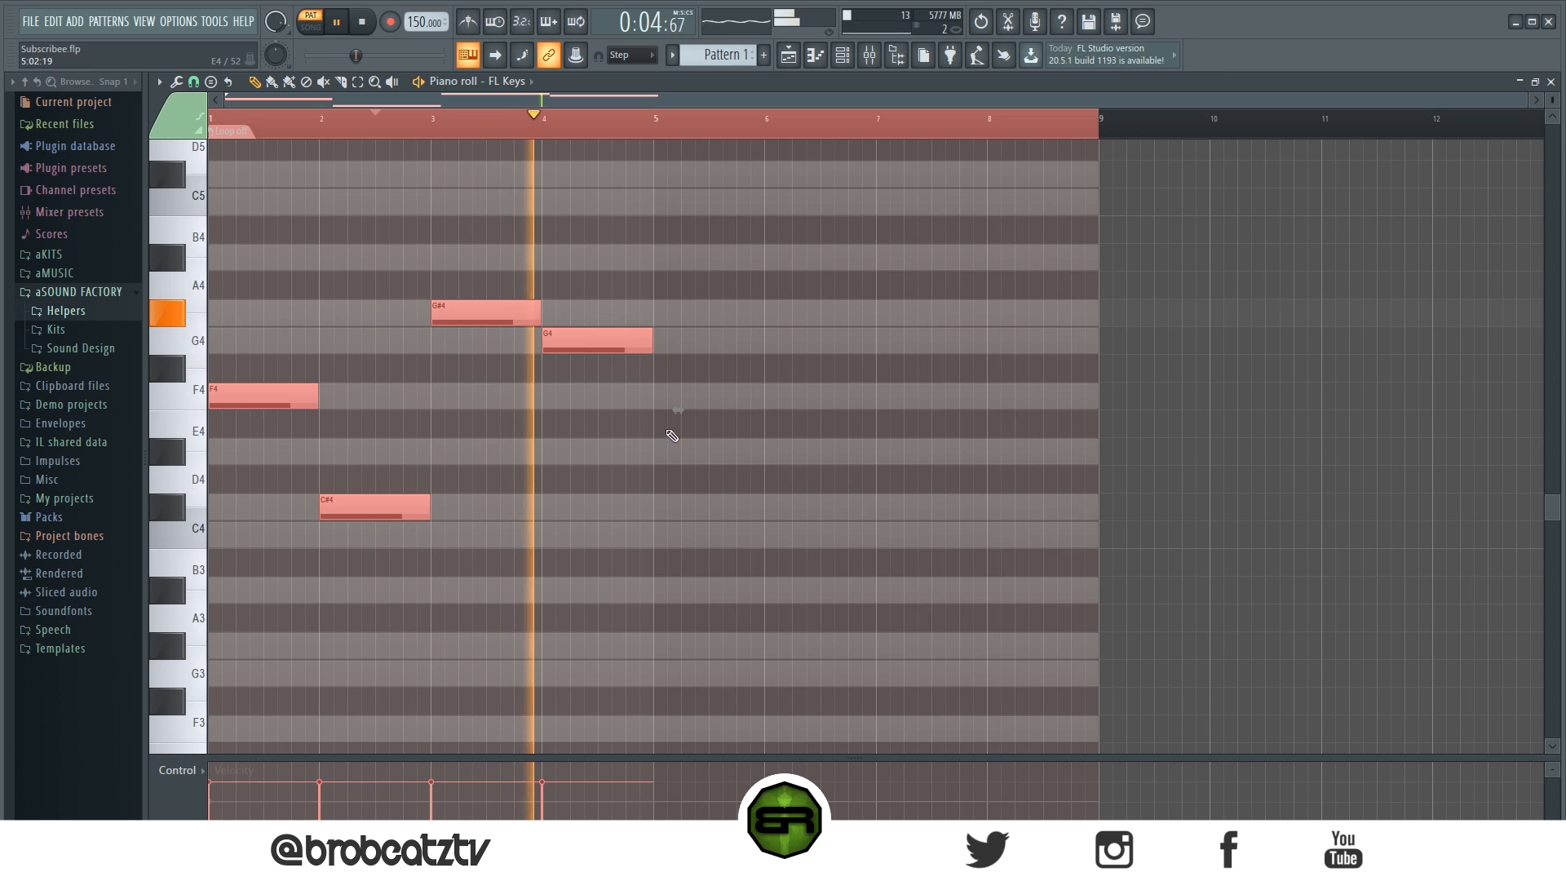
Step: Play the four-note bass line from the start of the pattern, then stop playback
key(space)
click(212, 119)
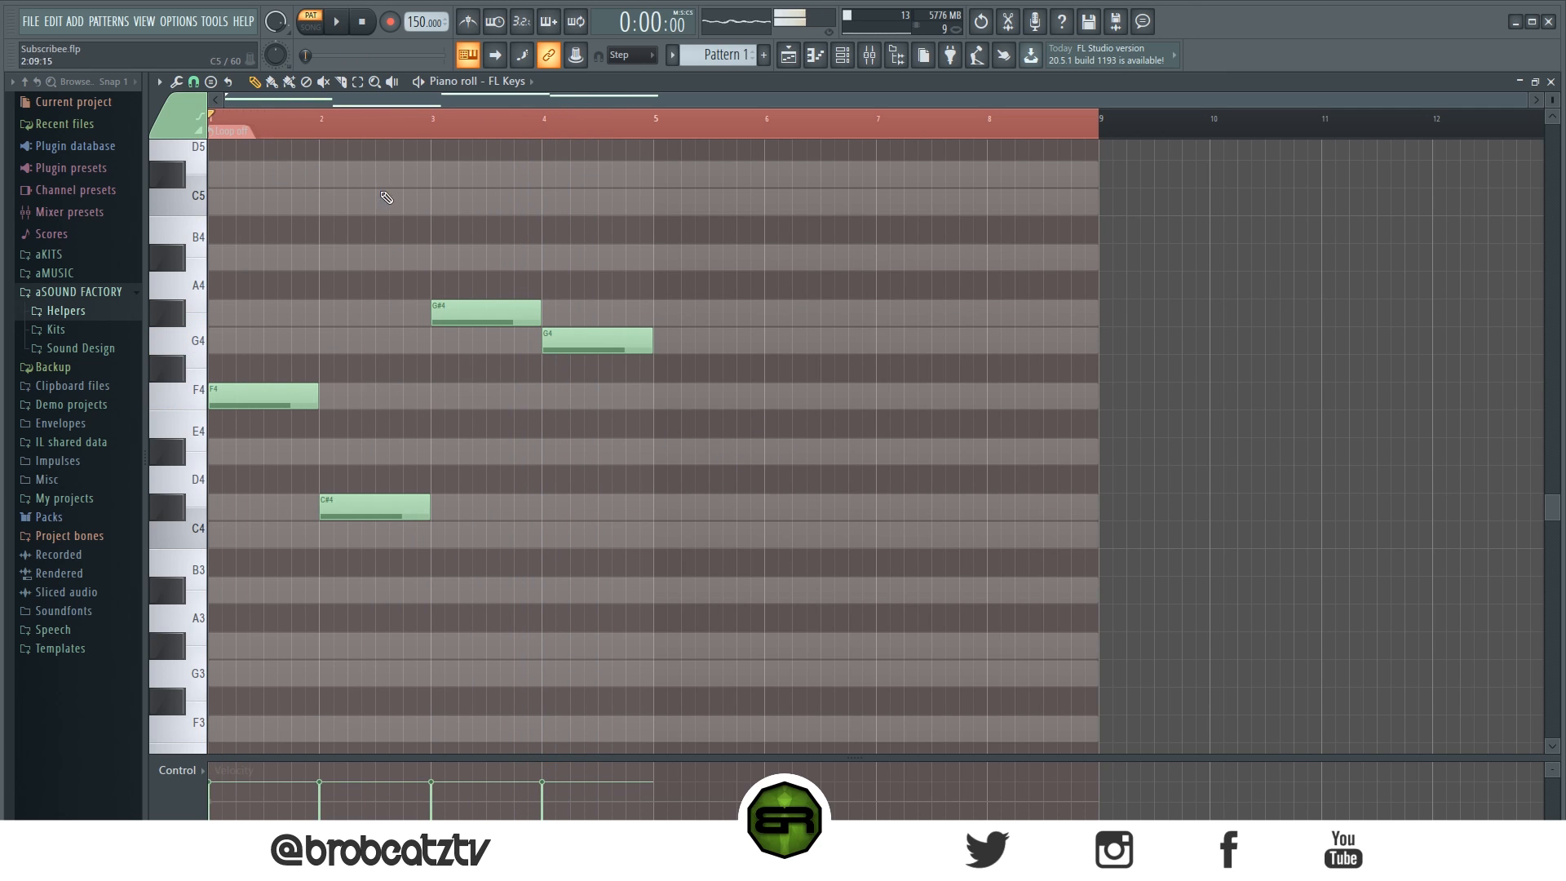
key(space)
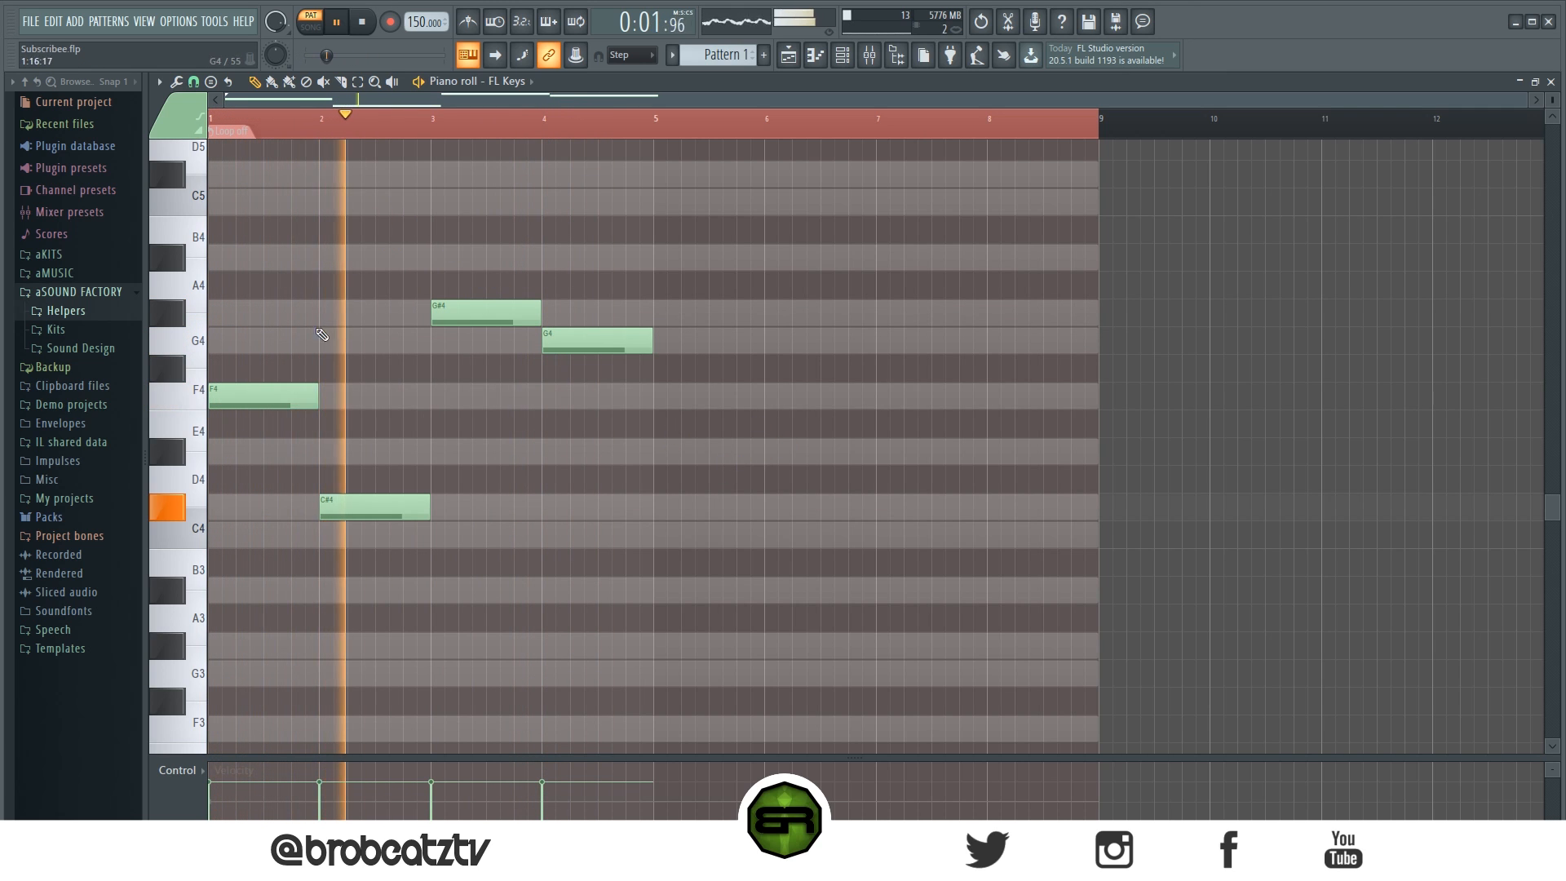
alt+right_click(475, 311)
key(space)
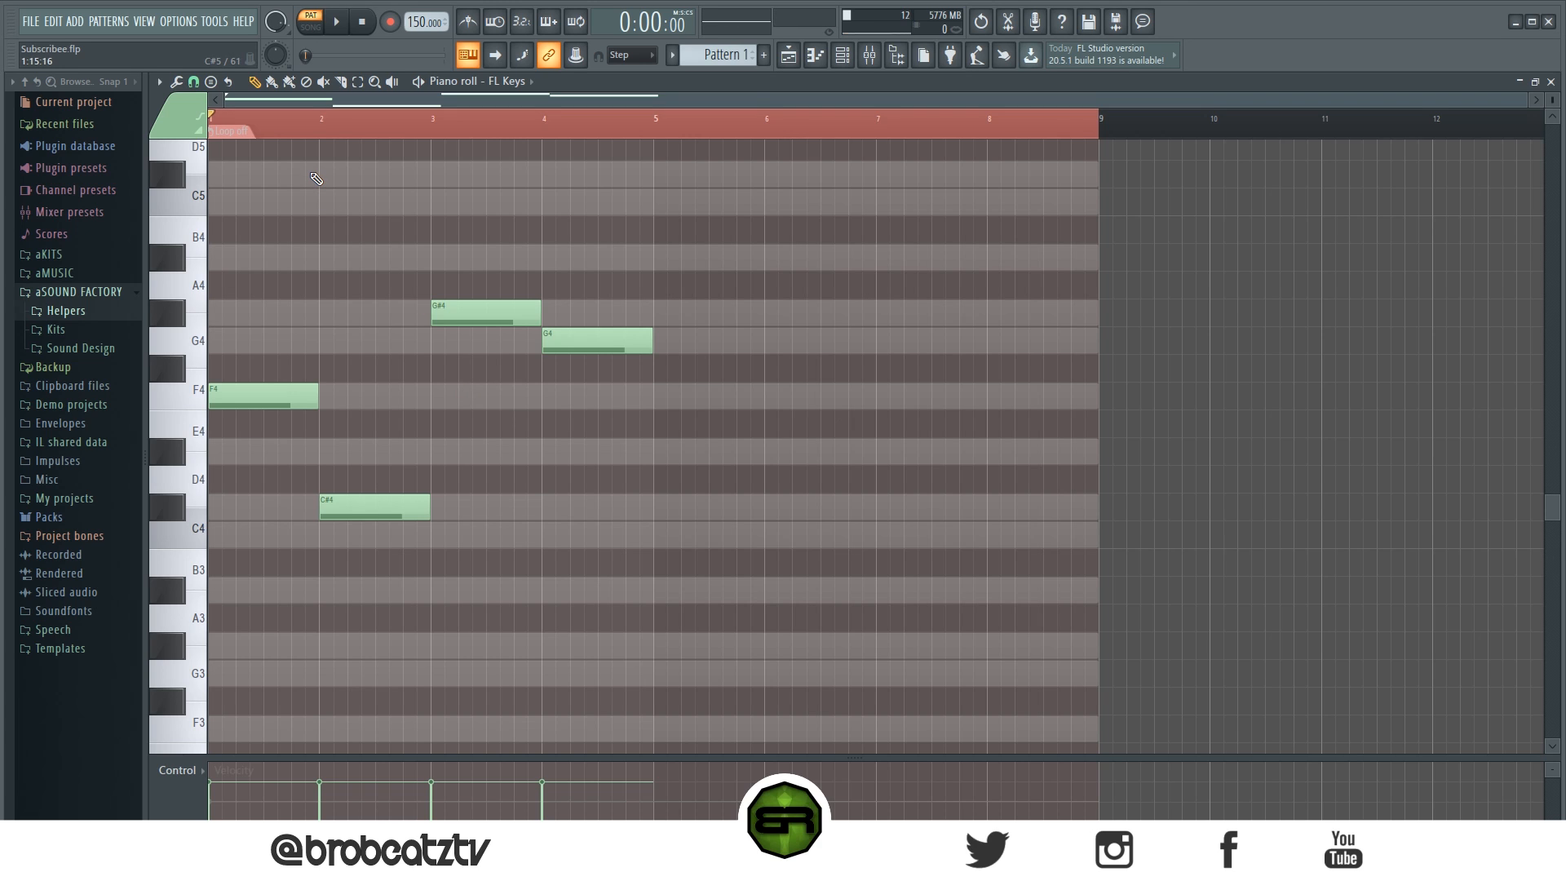
Step: Select all four bass notes and place a copy of them one octave higher, starting at F5
scroll(339, 245, down, 3)
scroll(351, 302, up, 3)
ctrl+click(566, 334)
right_click(590, 478)
scroll(604, 408, up, 3)
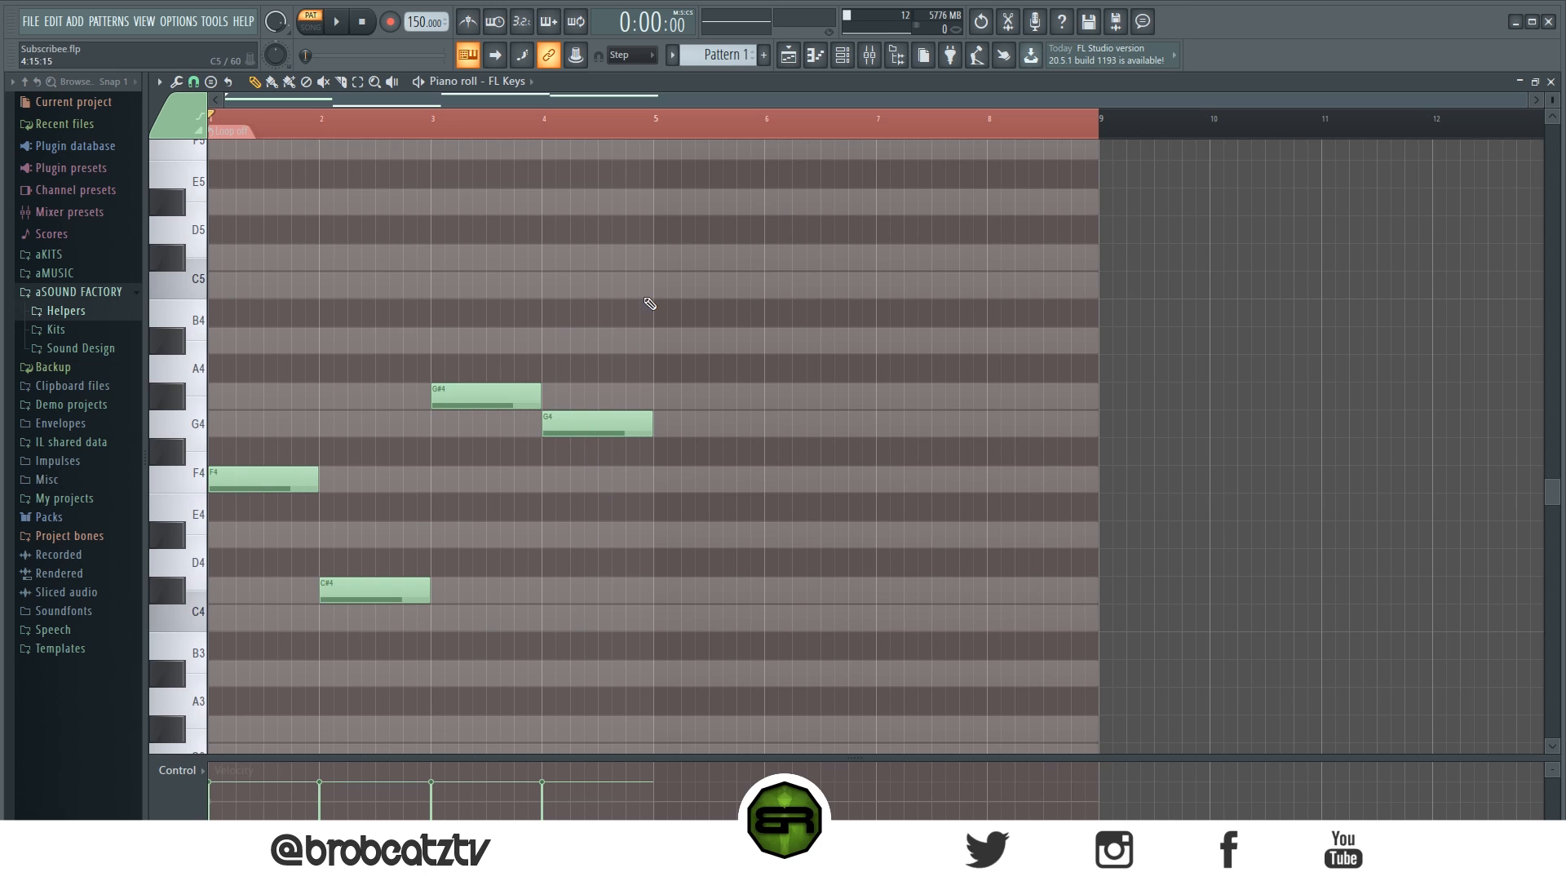
scroll(599, 275, up, 3)
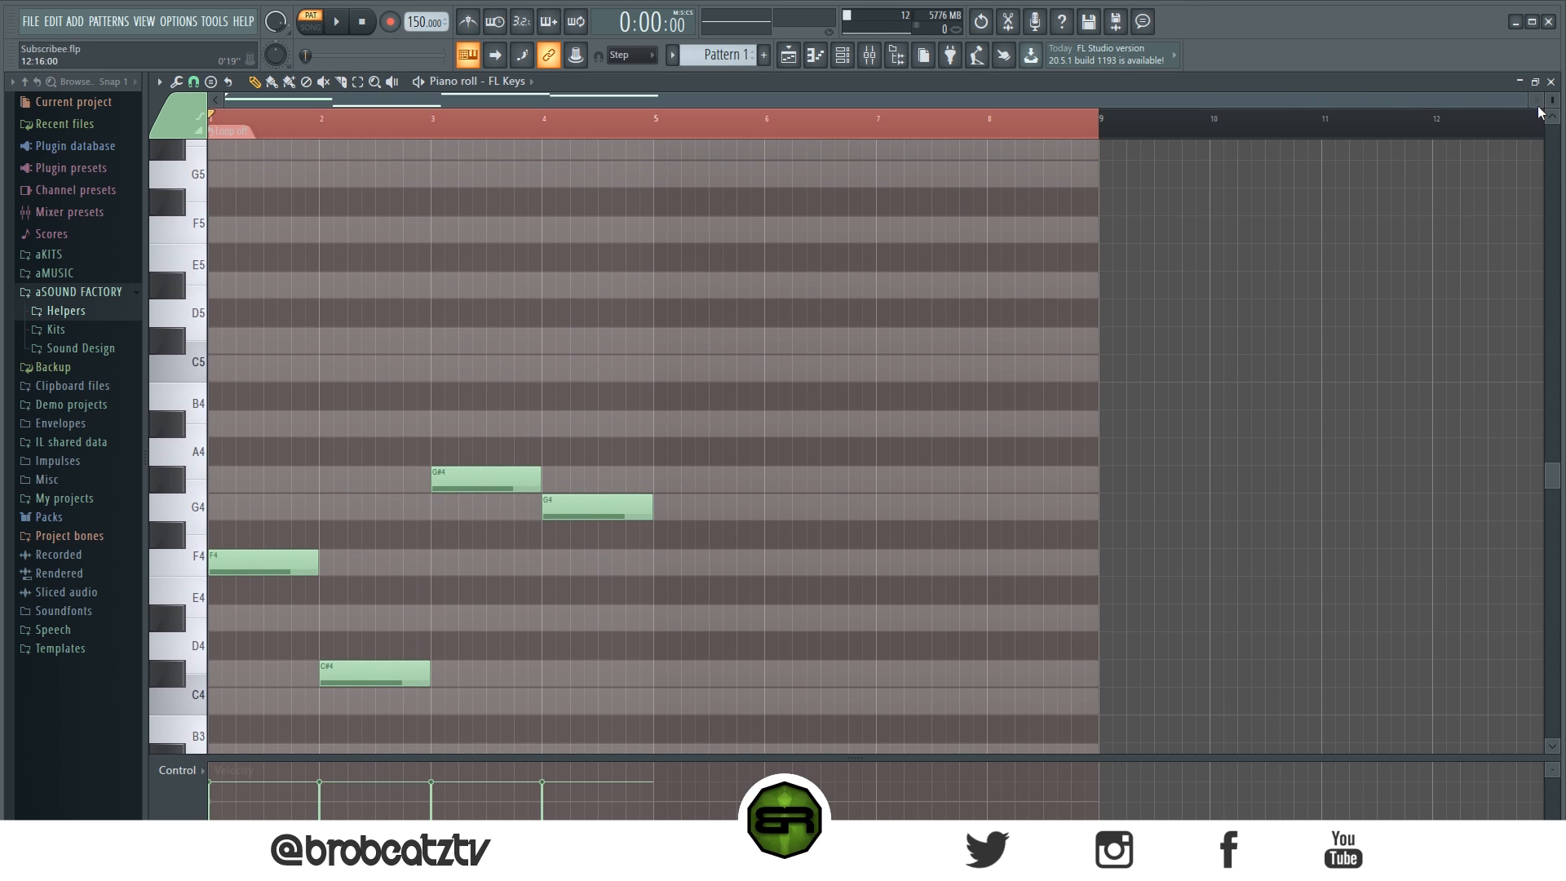
drag(1552, 101, 1553, 109)
scroll(554, 367, down, 3)
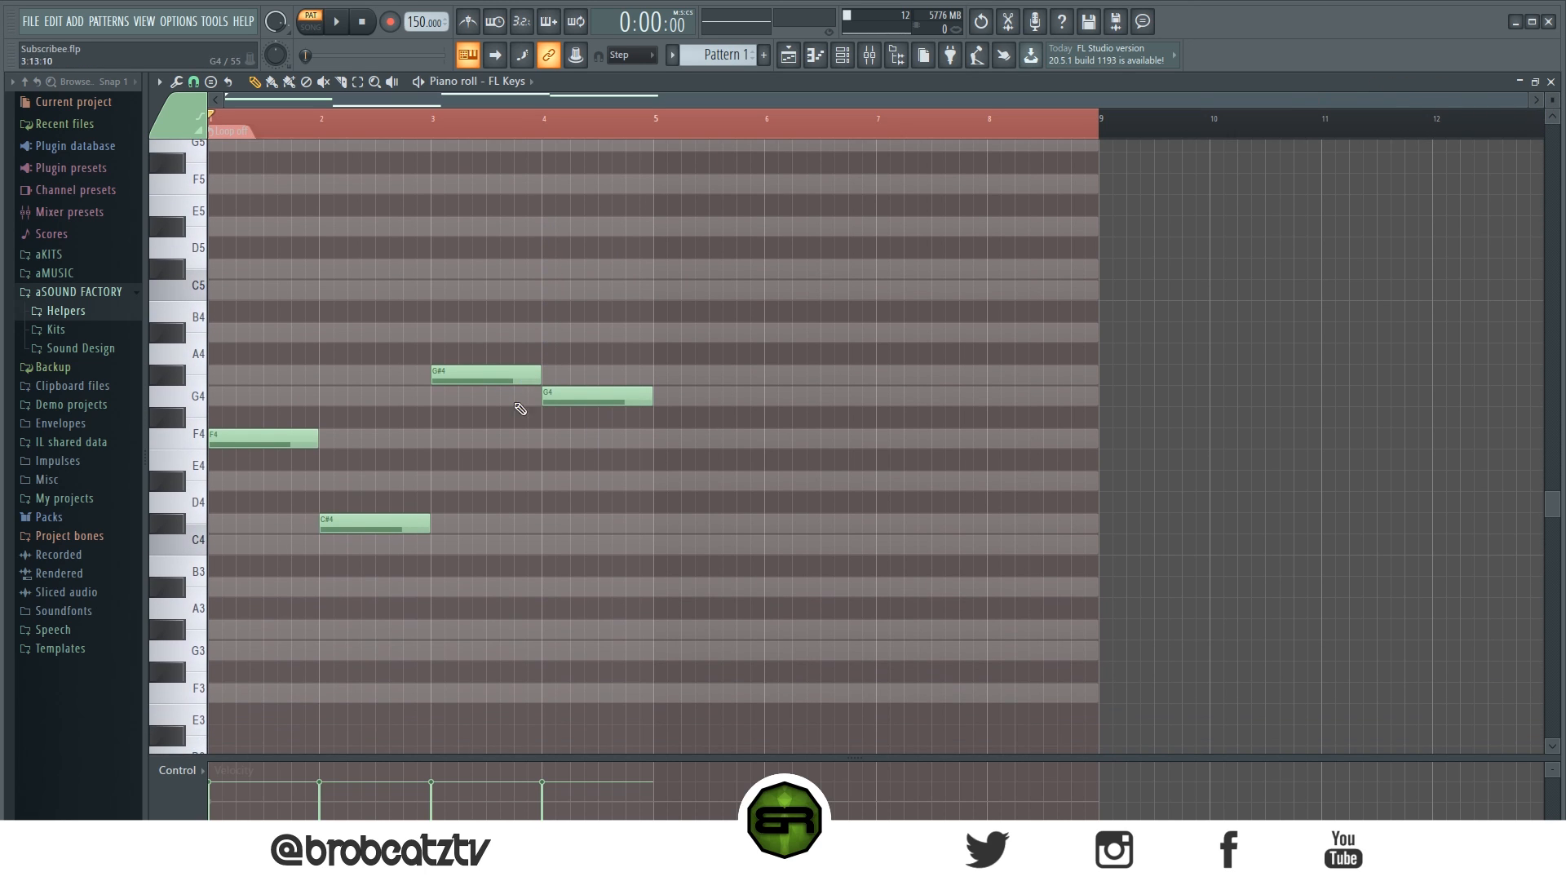
key(ctrl+a)
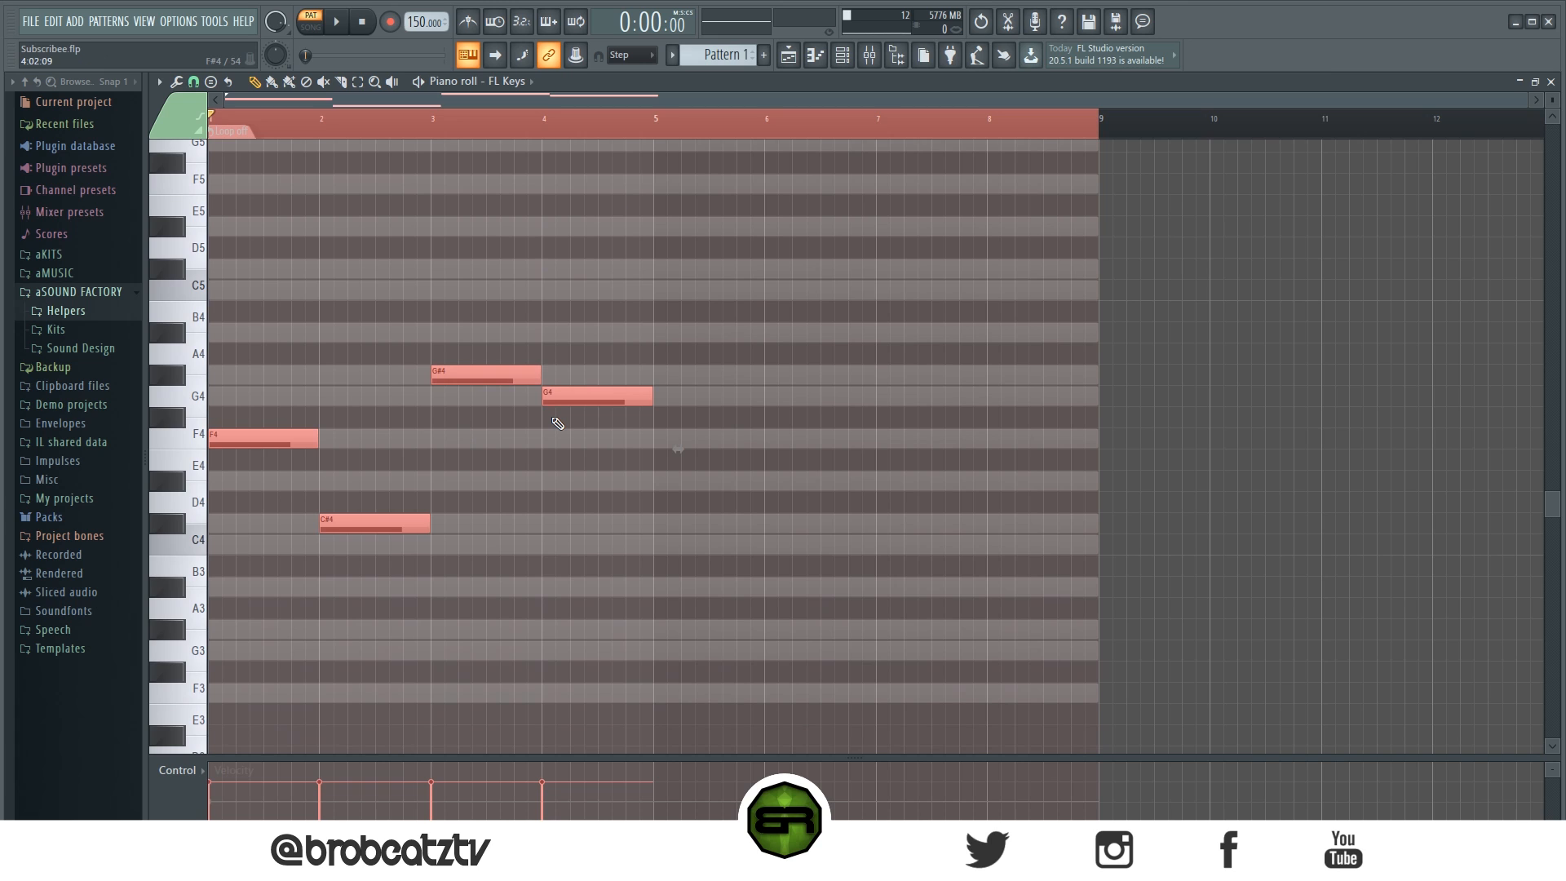
drag(1525, 99, 1209, 100)
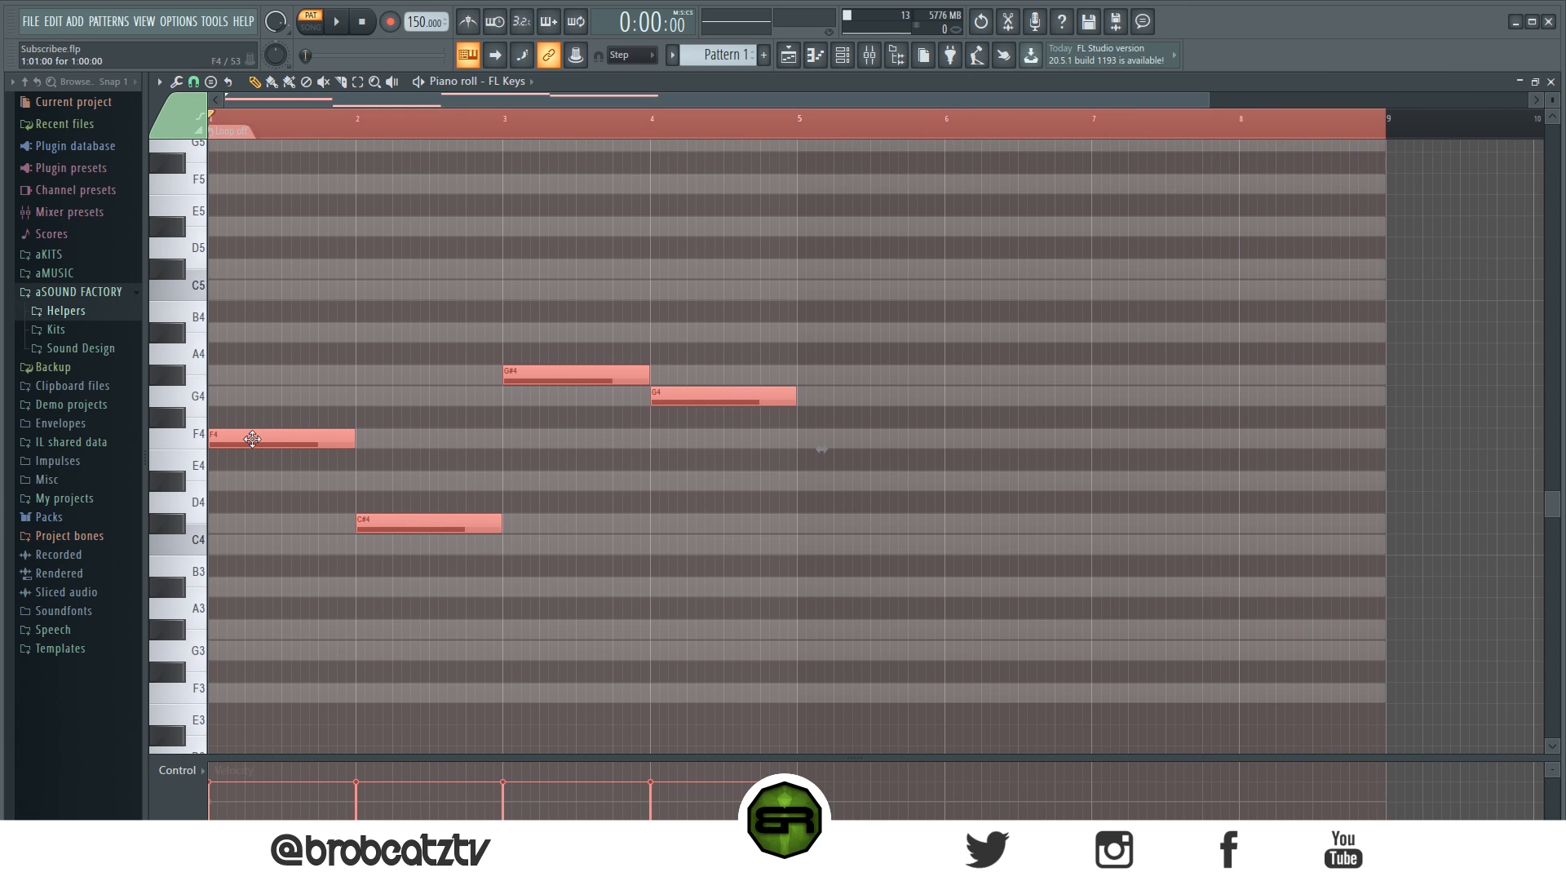
drag(251, 439, 225, 396)
key(ctrl+Up)
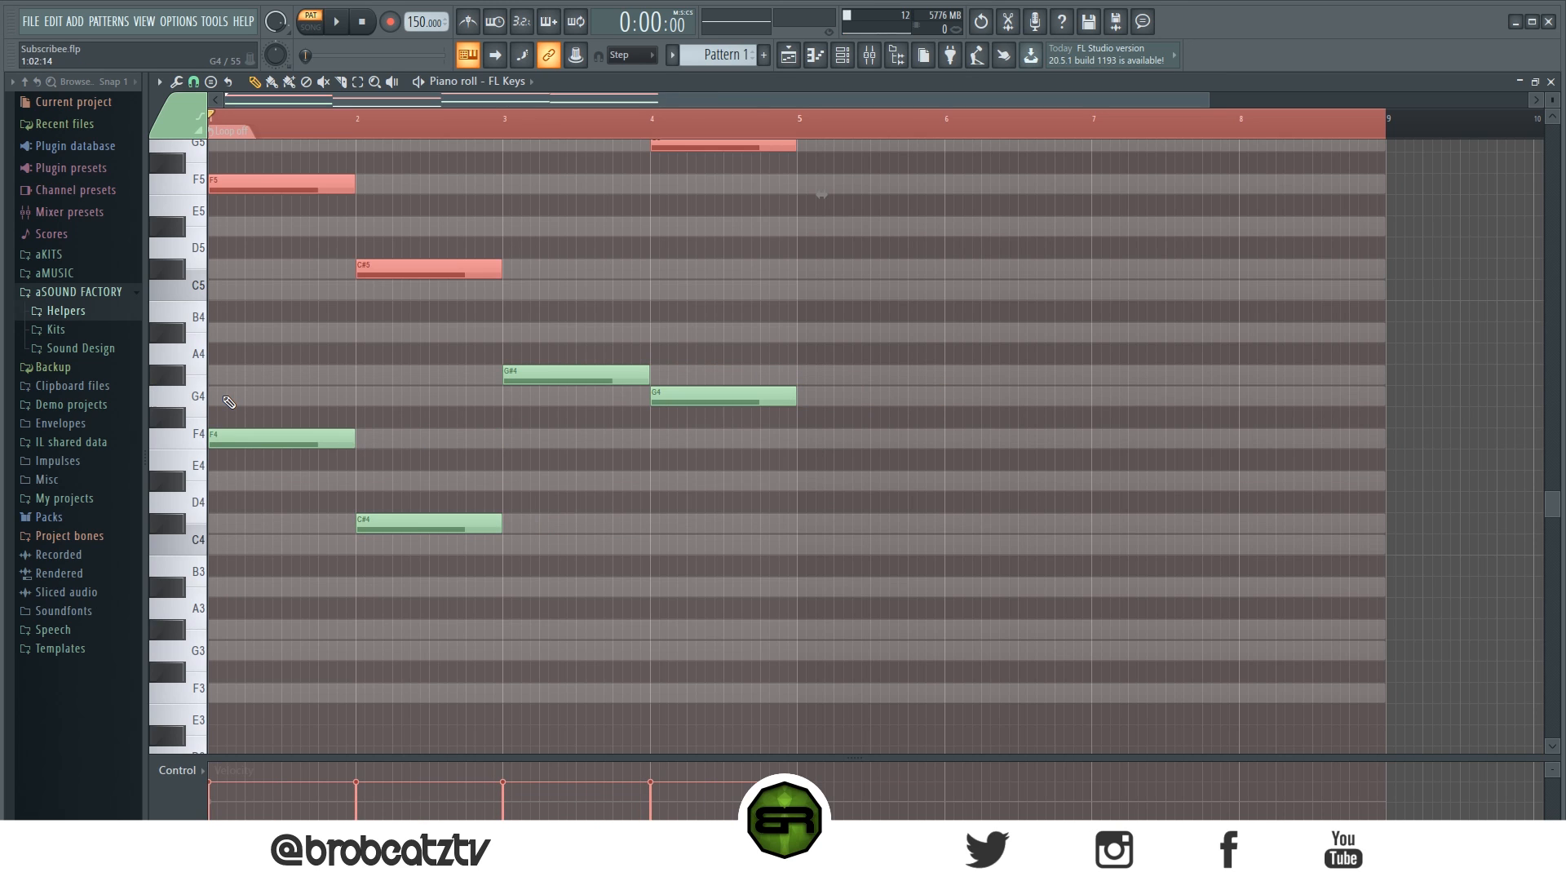
Step: Stack two copies of the upper notes above them, starting at G#5 and C6 in bar 1, to form minor triads
scroll(280, 370, up, 4)
scroll(289, 374, down, 1)
scroll(352, 500, down, 1)
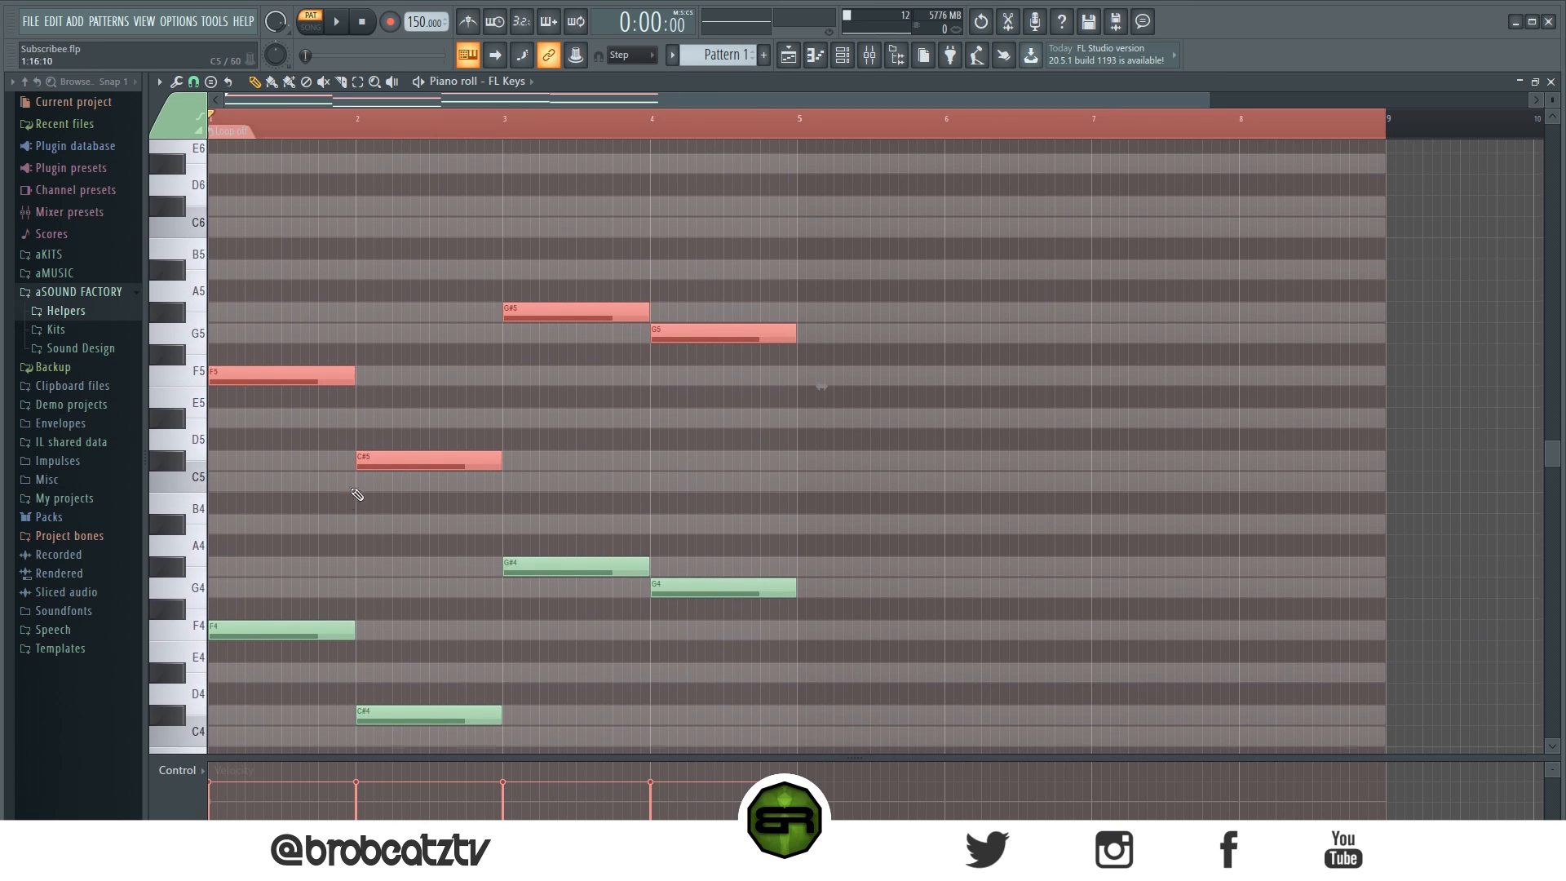
drag(1206, 98, 755, 97)
scroll(770, 192, up, 1)
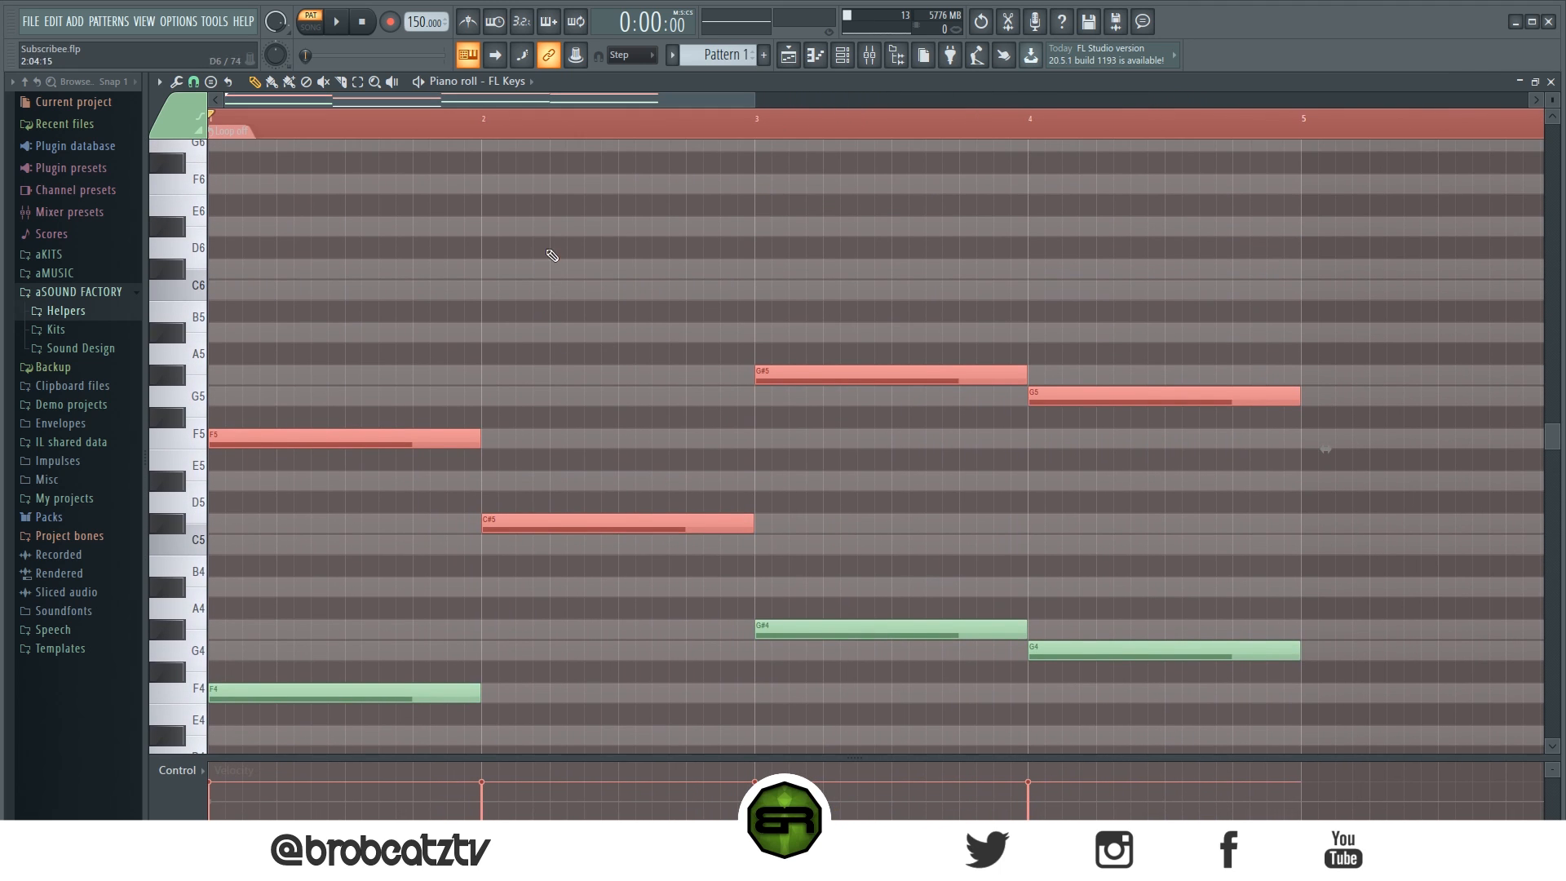
mouse_move(234, 432)
mouse_down()
mouse_move(266, 431)
mouse_move(284, 362)
mouse_move(232, 362)
mouse_move(301, 277)
mouse_move(231, 281)
mouse_up()
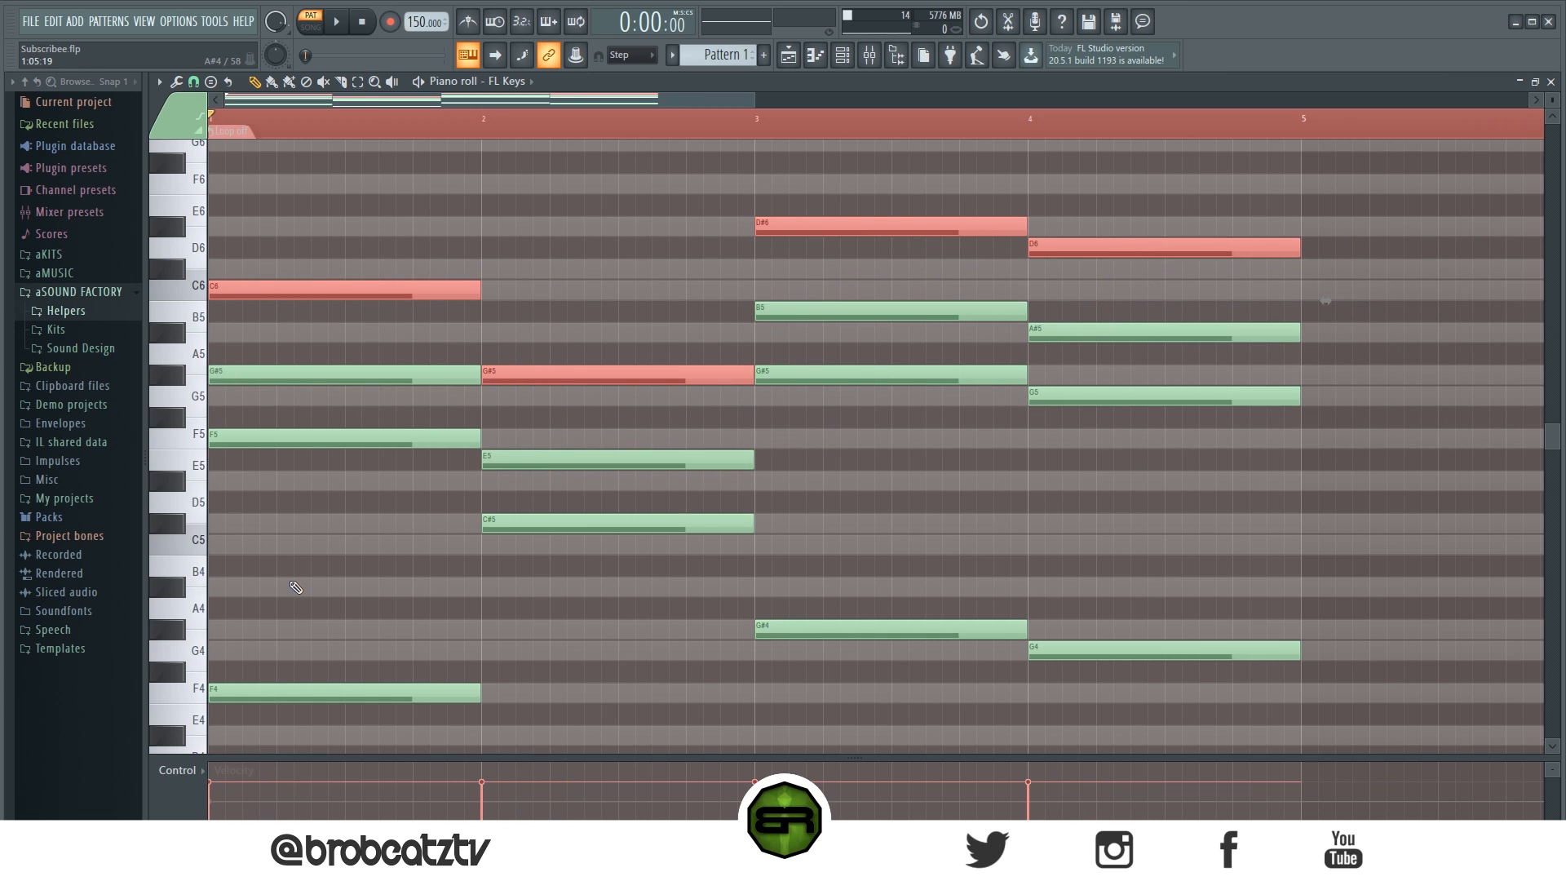
ctrl+click(295, 587)
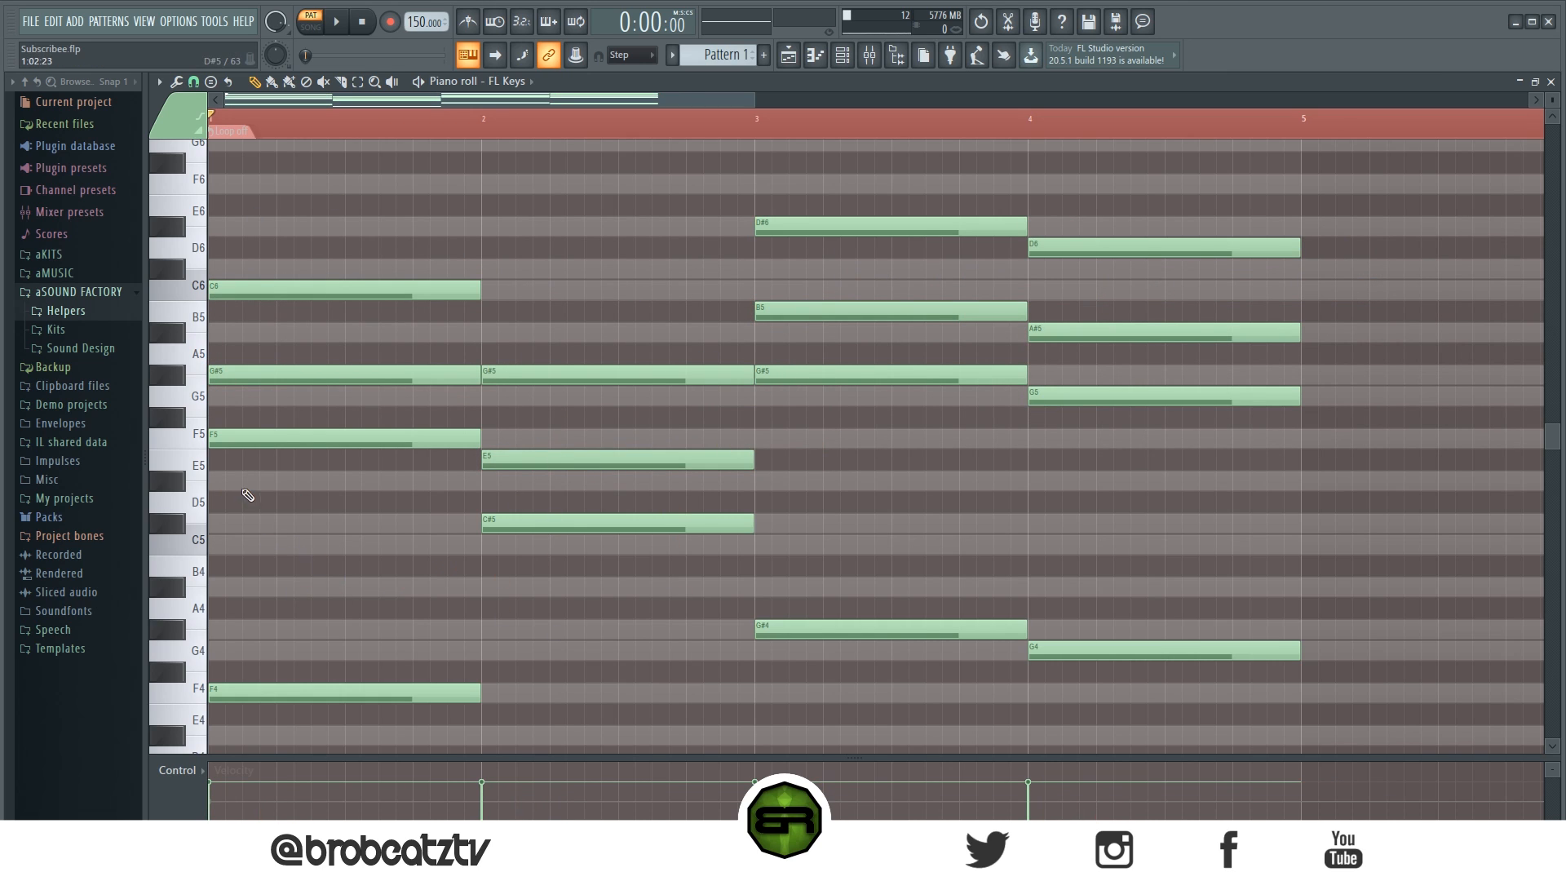
Step: Move the middle chord notes in bars 2 and 3 up to F5 and C6, and the top note in bar 4 down to C#6
click(204, 470)
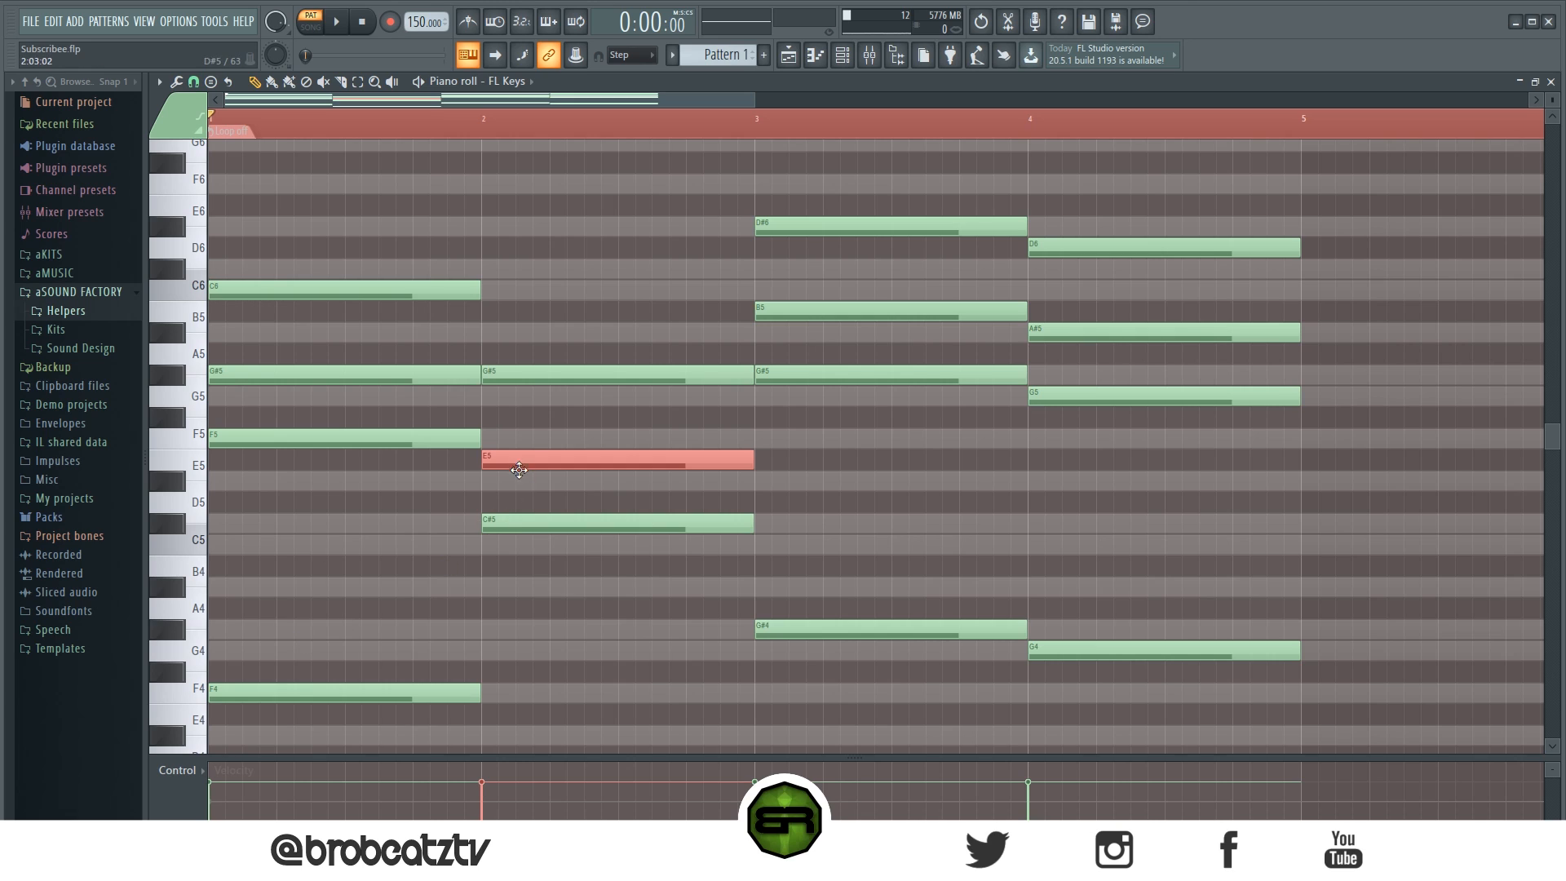
drag(516, 462, 512, 441)
click(512, 531)
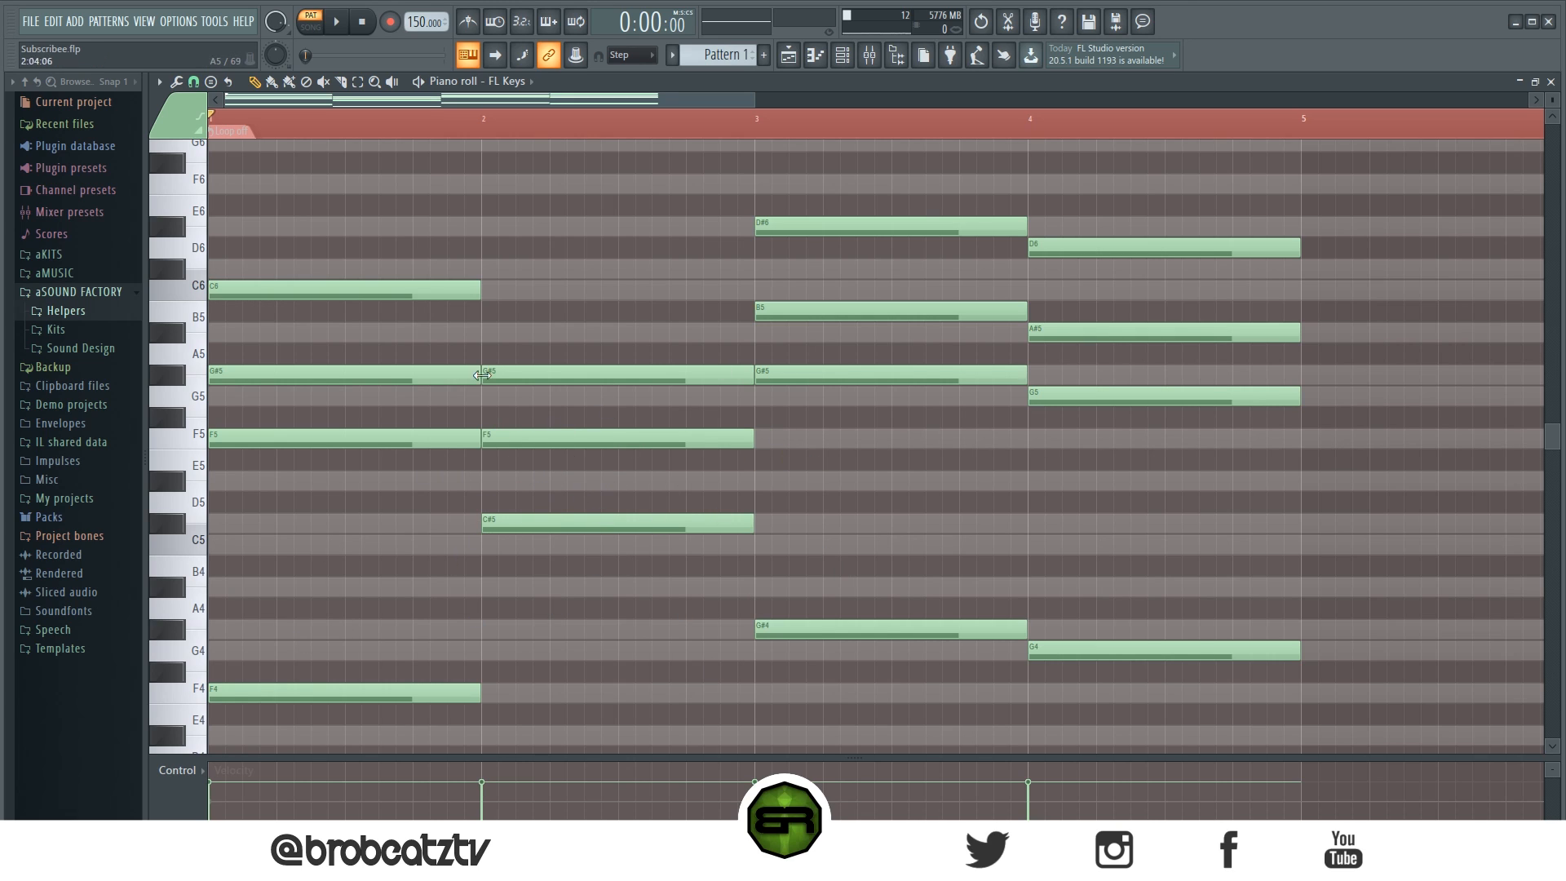
drag(828, 318, 828, 295)
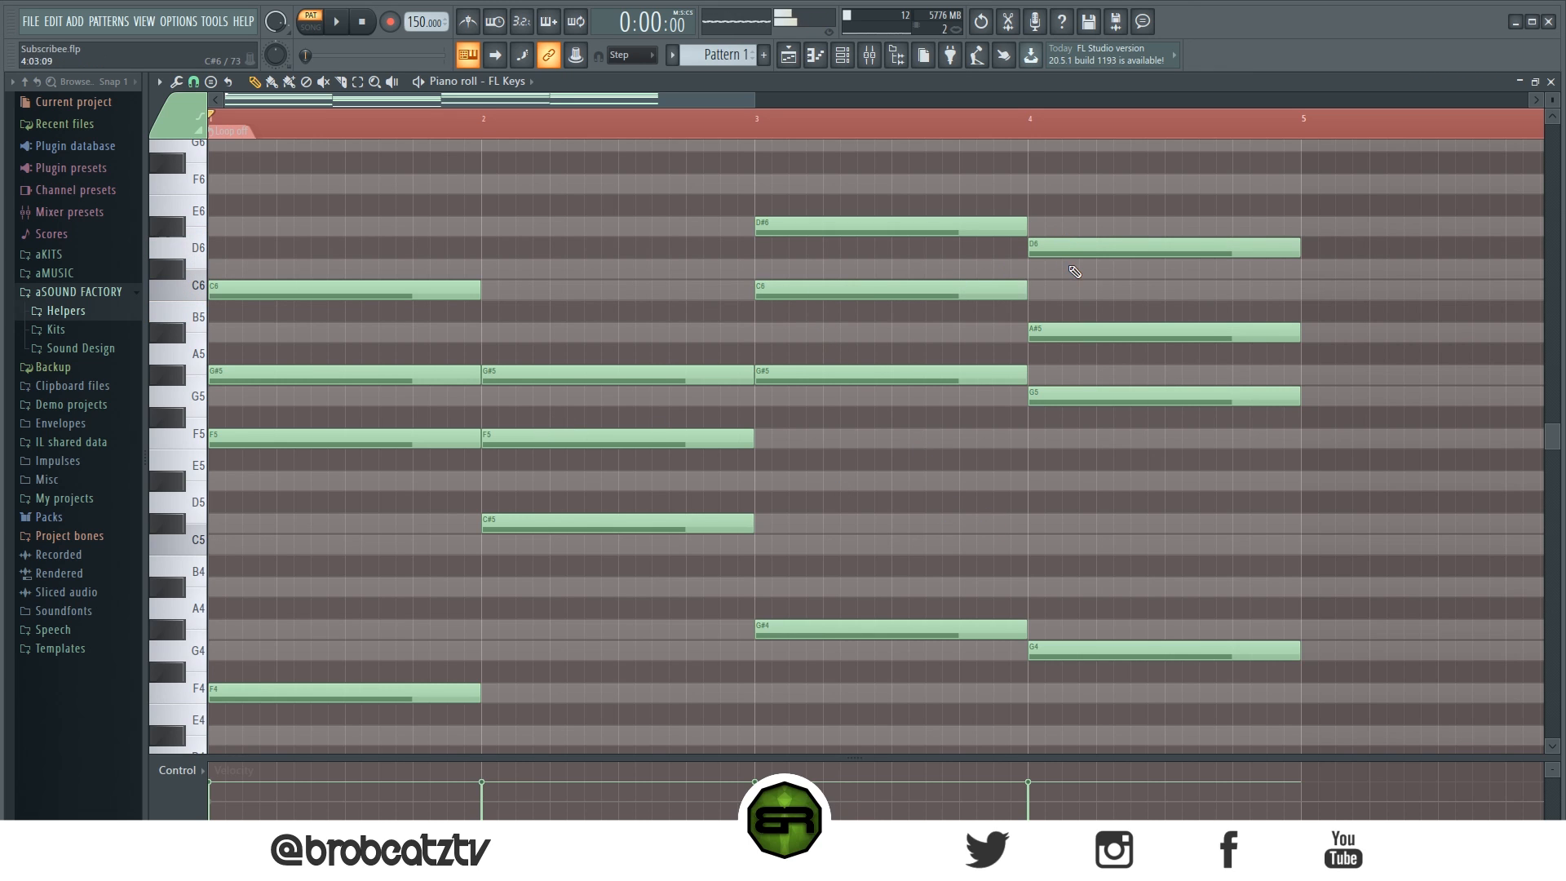
drag(1068, 248, 1069, 269)
Step: Play the chord progression from the start of the pattern
scroll(549, 129, down, 2)
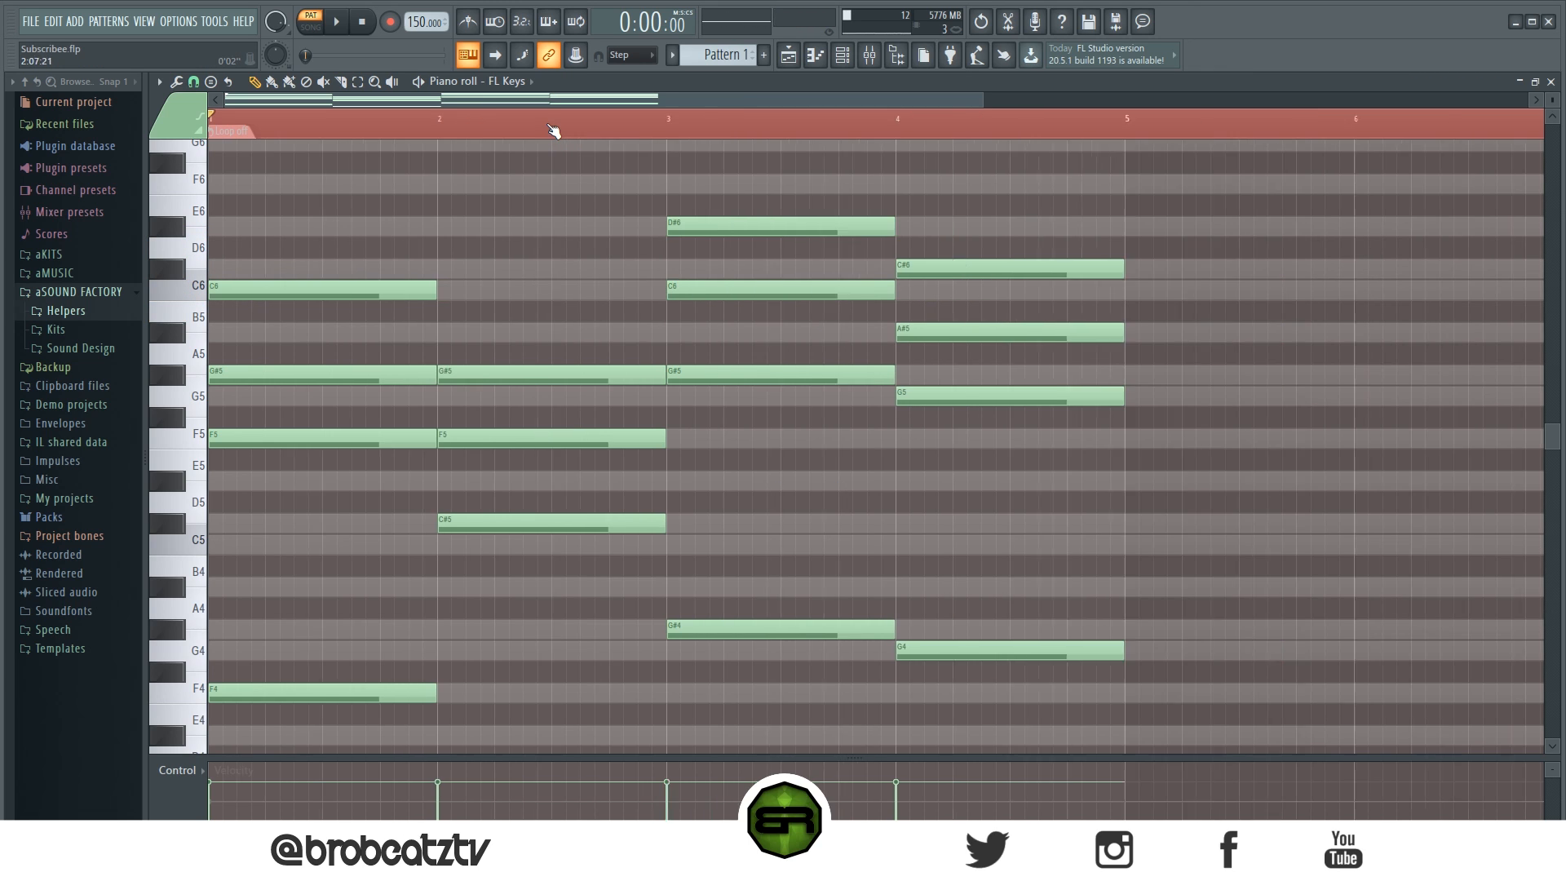
scroll(426, 121, up, 2)
scroll(441, 290, down, 2)
scroll(933, 163, up, 1)
scroll(341, 158, up, 1)
key(space)
scroll(623, 307, down, 2)
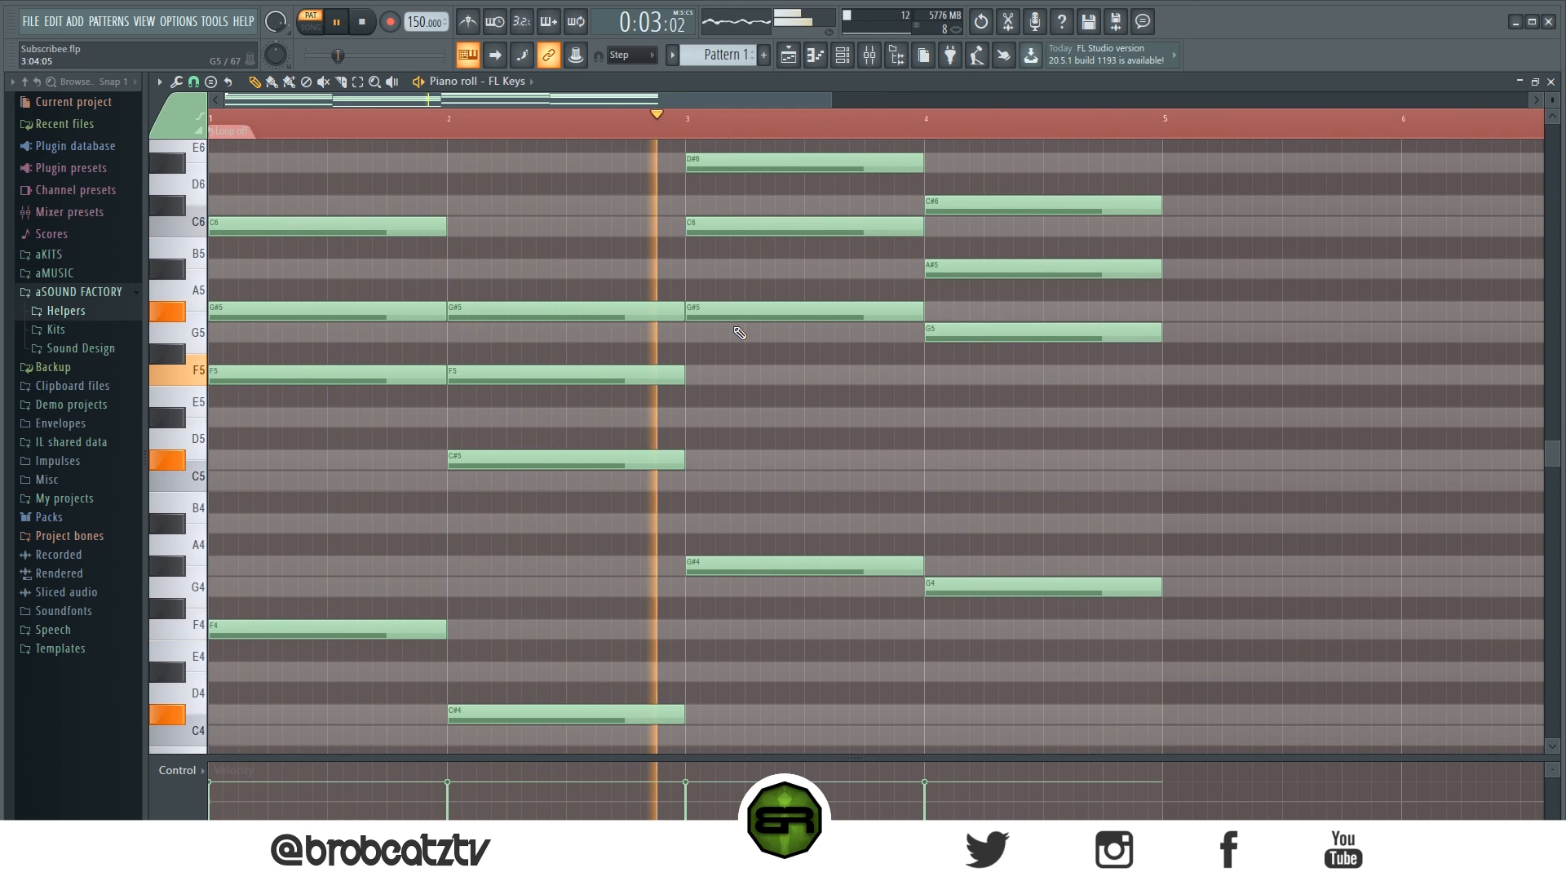
Step: Lower the velocity of all notes slightly, deselect them and stop playback
key(ctrl+a)
key(ctrl+d)
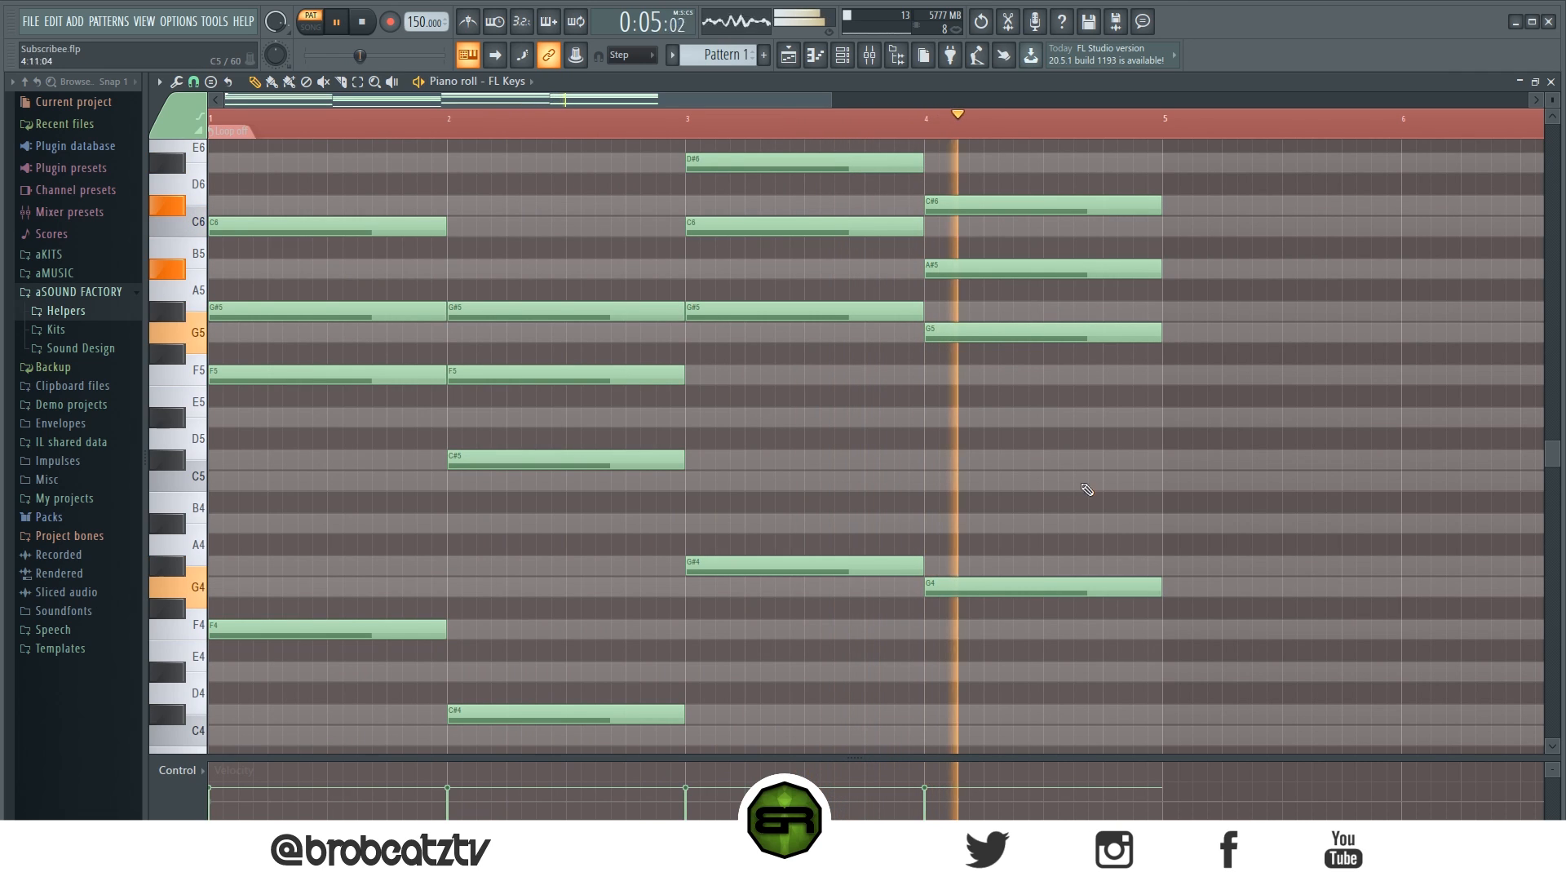
key(space)
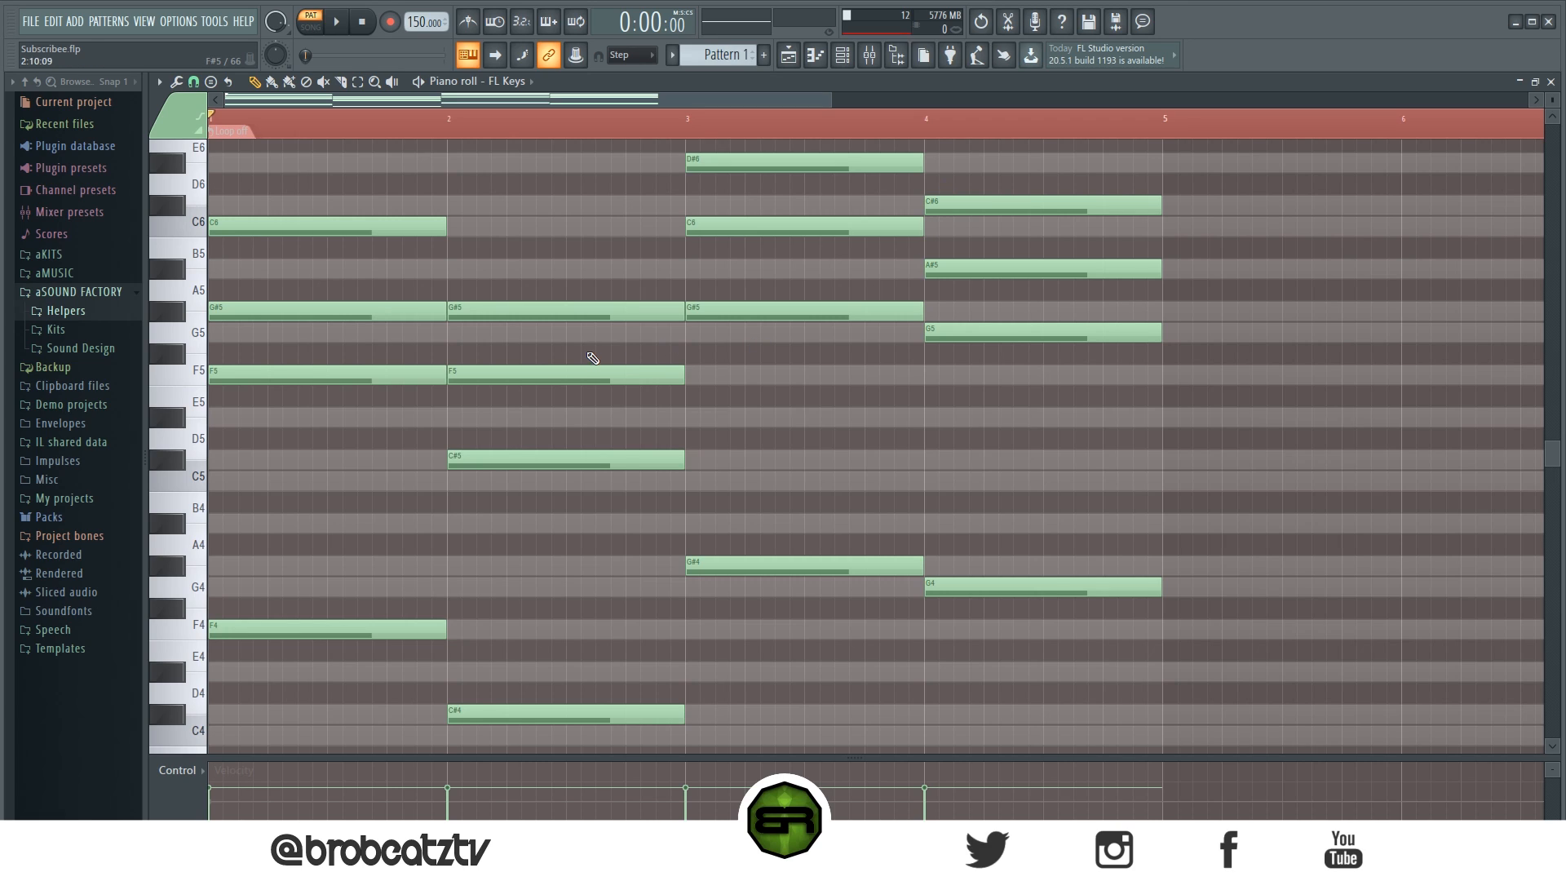
Step: Raise the middle chord notes in bars 1 to 4 by one octave, to G#6, F6, C7 and A#6
click(398, 308)
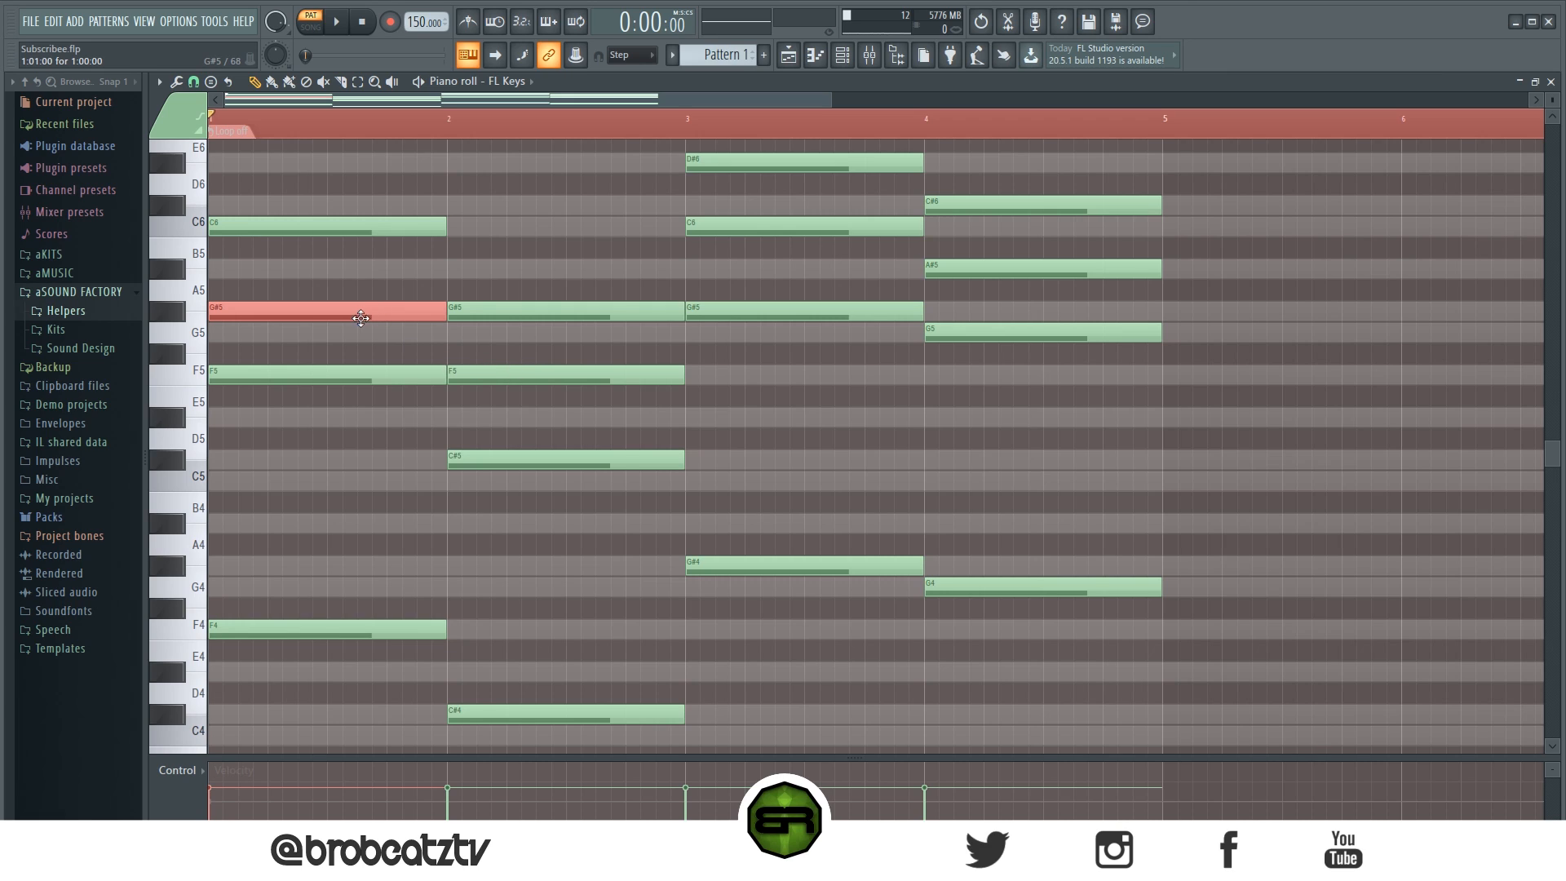
ctrl+click(457, 374)
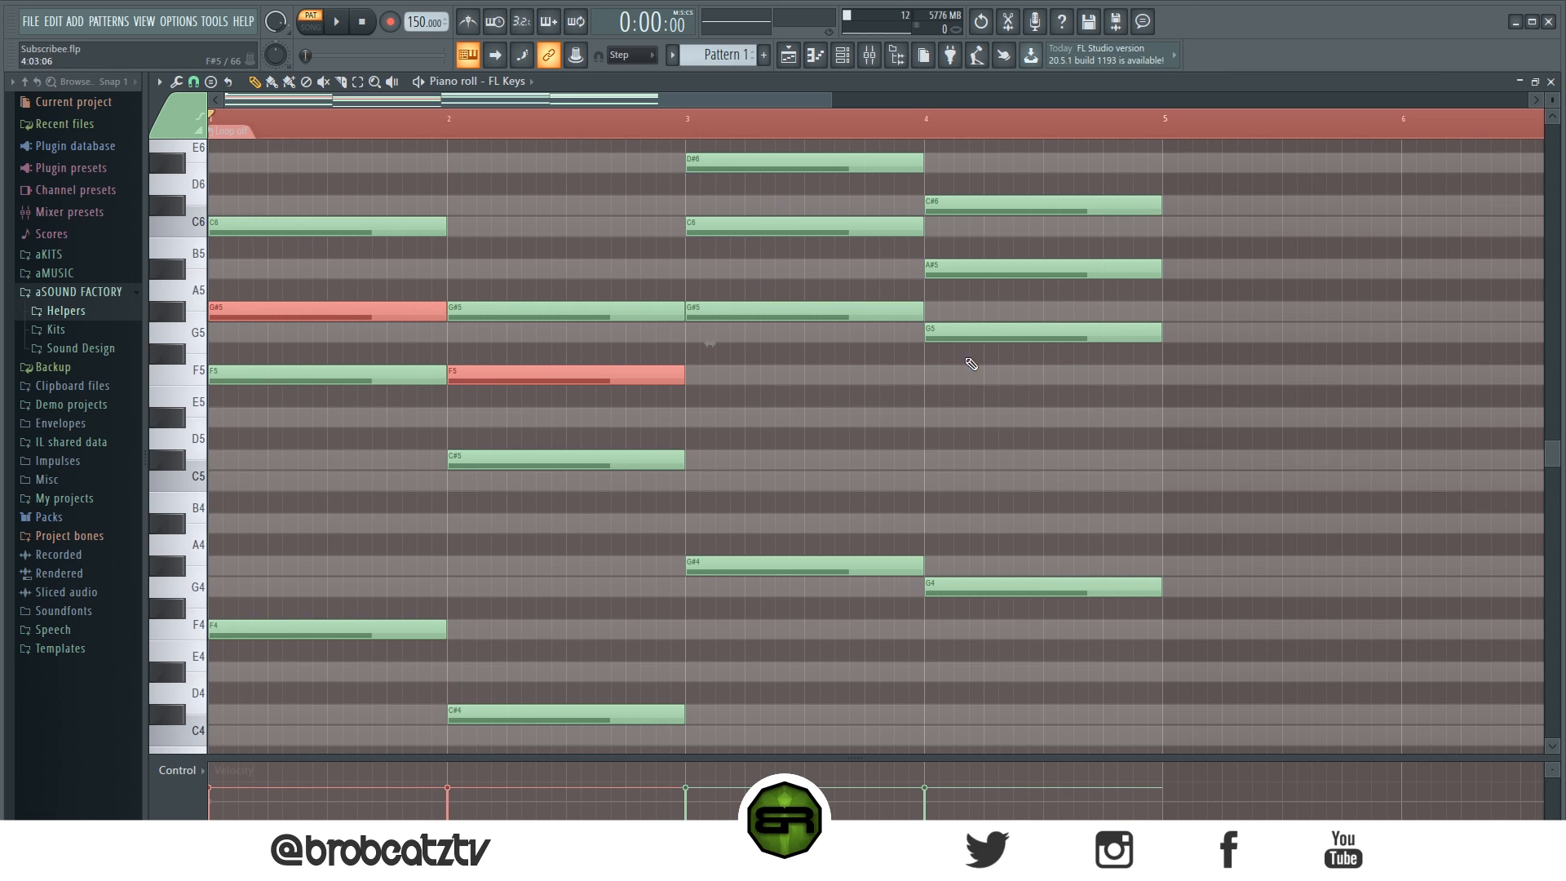
ctrl+click(991, 269)
ctrl+click(837, 231)
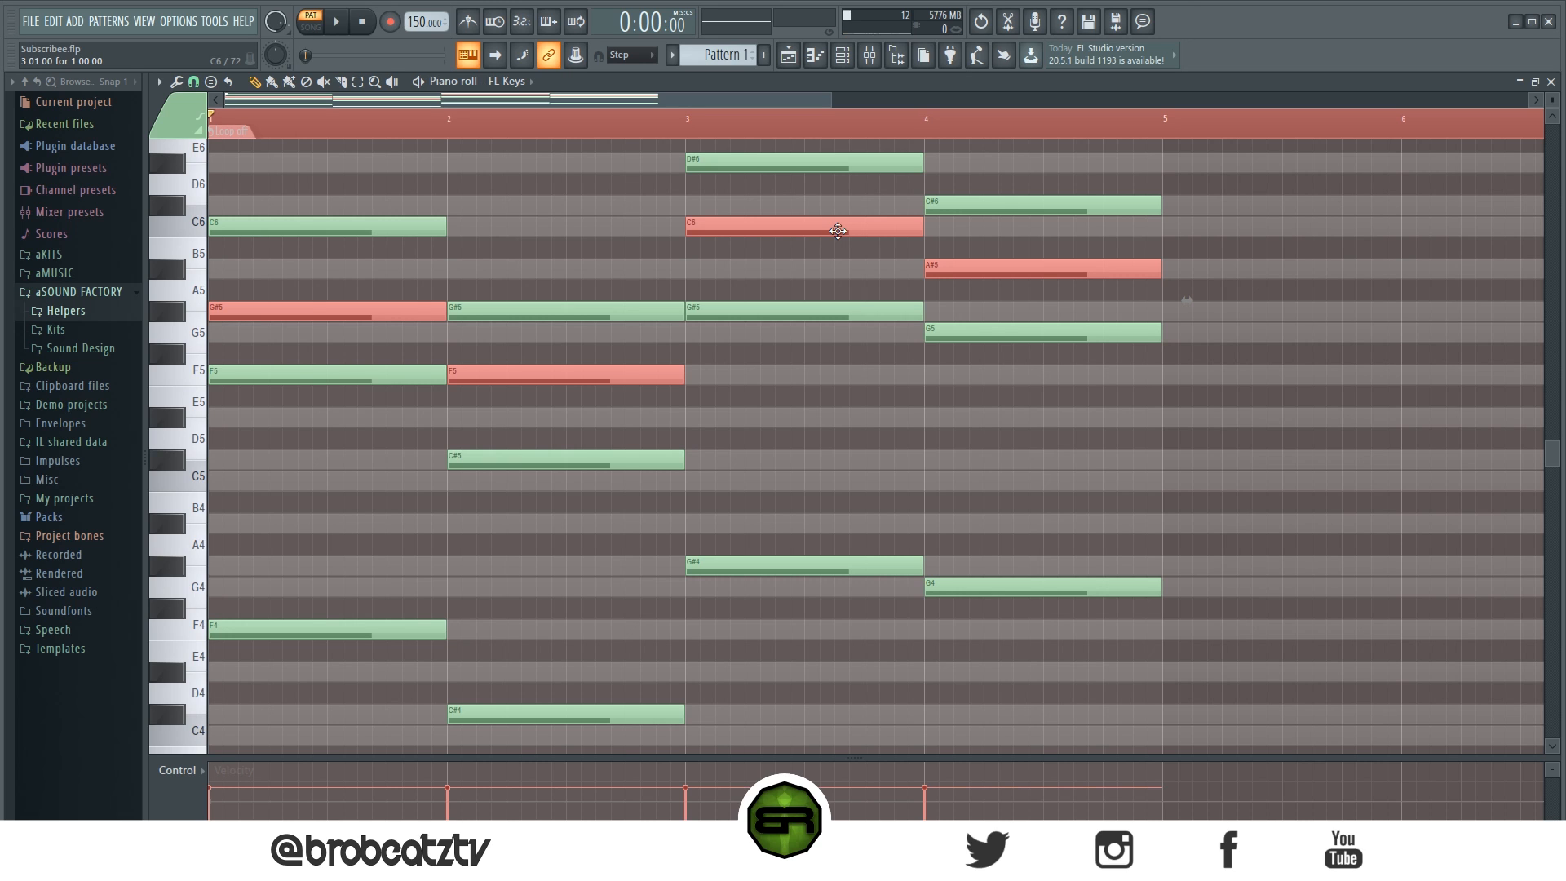
key(ctrl+Up)
scroll(838, 237, up, 6)
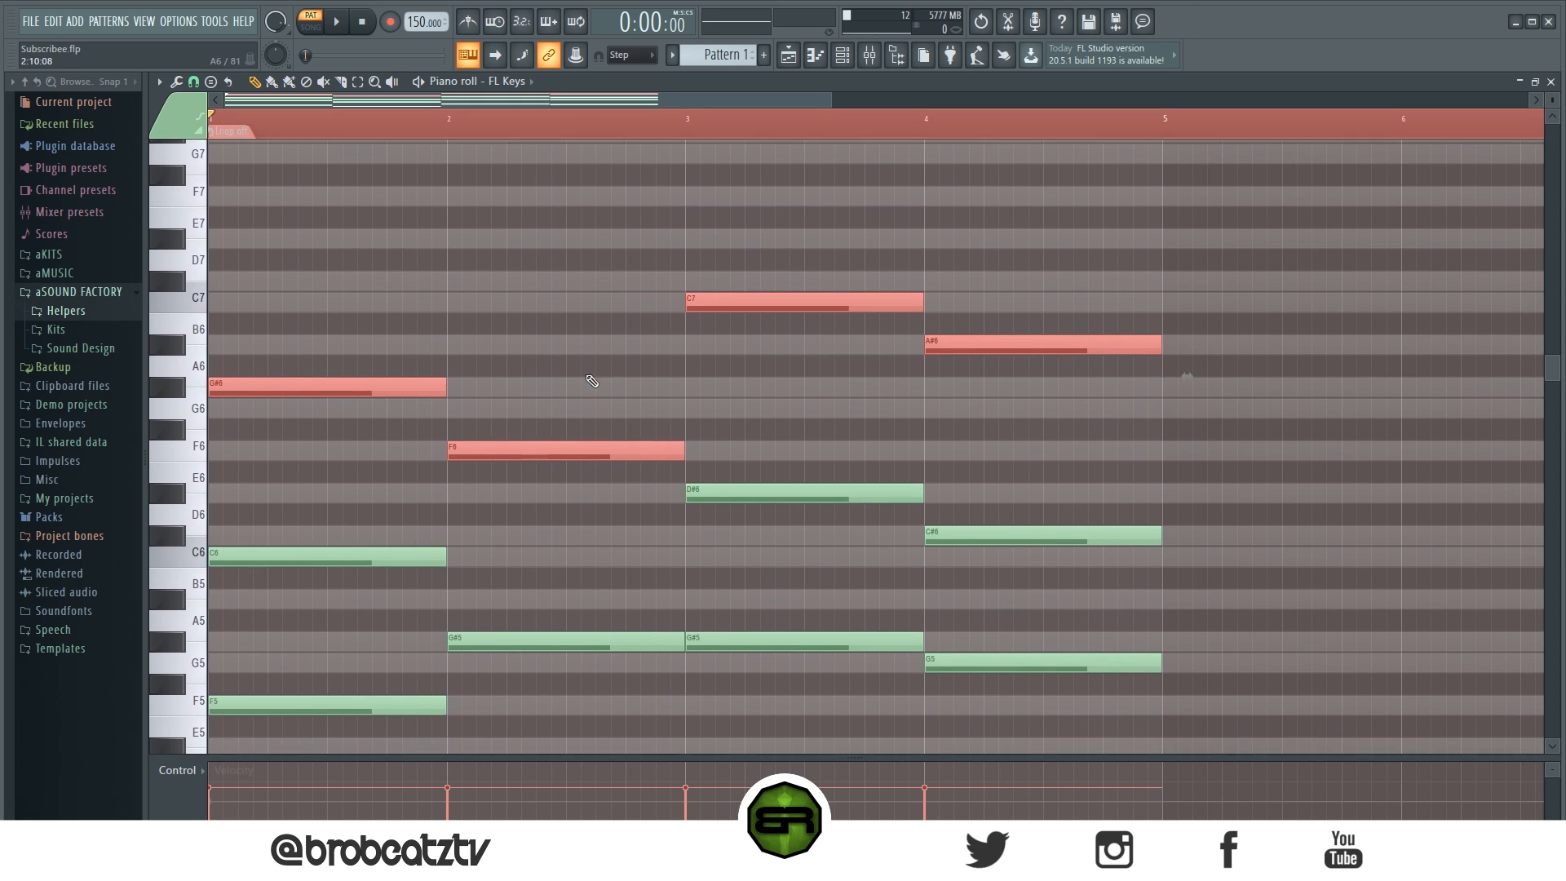
Step: Deselect the notes and play the four-bar progression with its new voicing, then stop playback
scroll(571, 367, down, 2)
ctrl+scroll(404, 188, down, 3)
scroll(489, 408, down, 5)
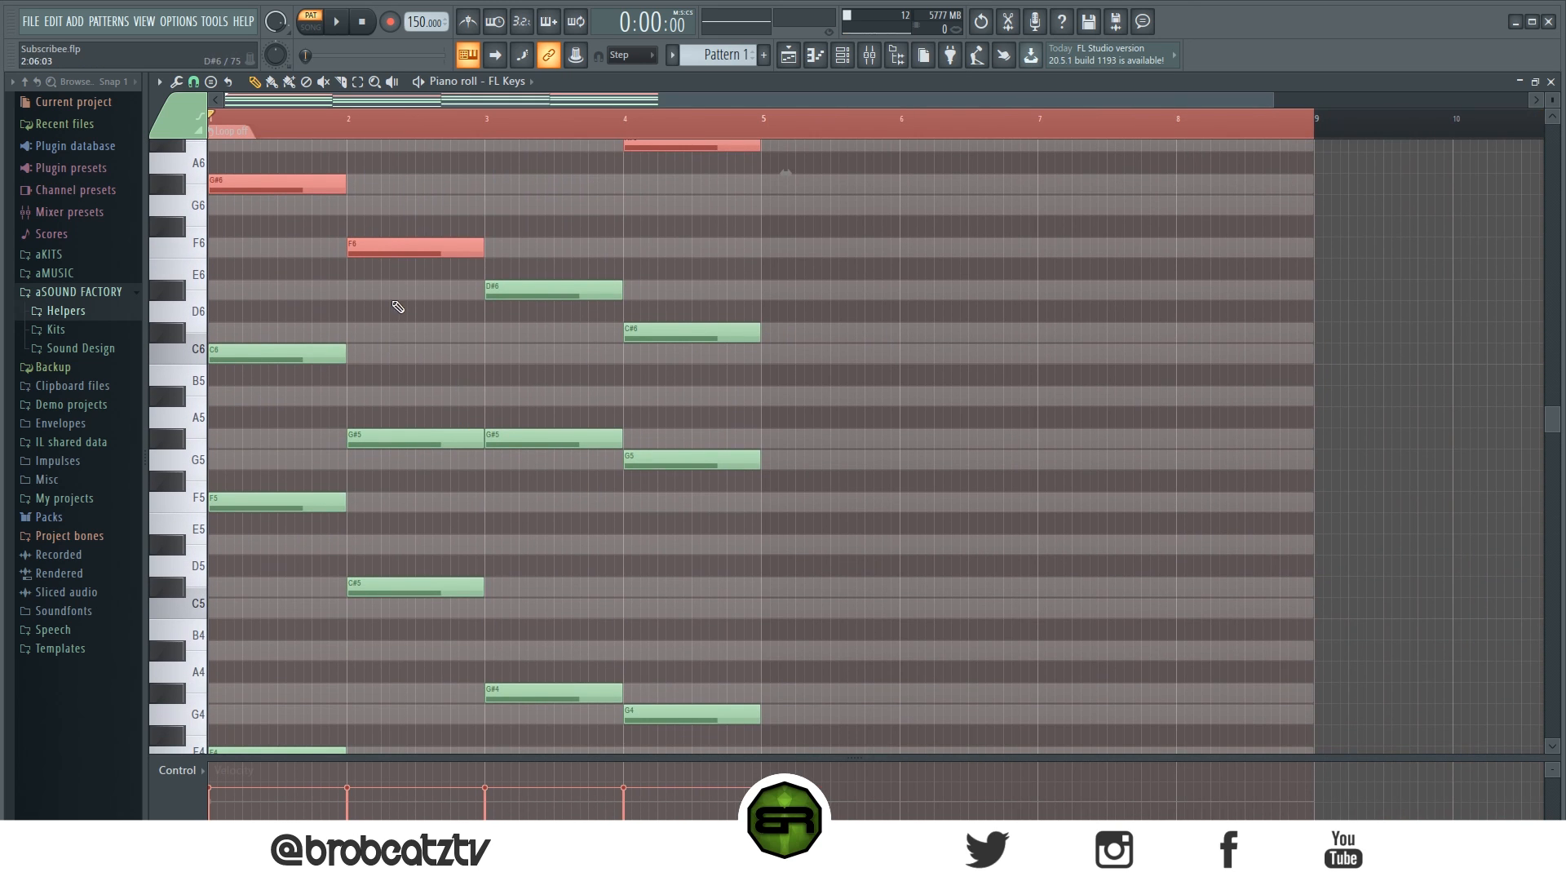
drag(1552, 99, 1553, 114)
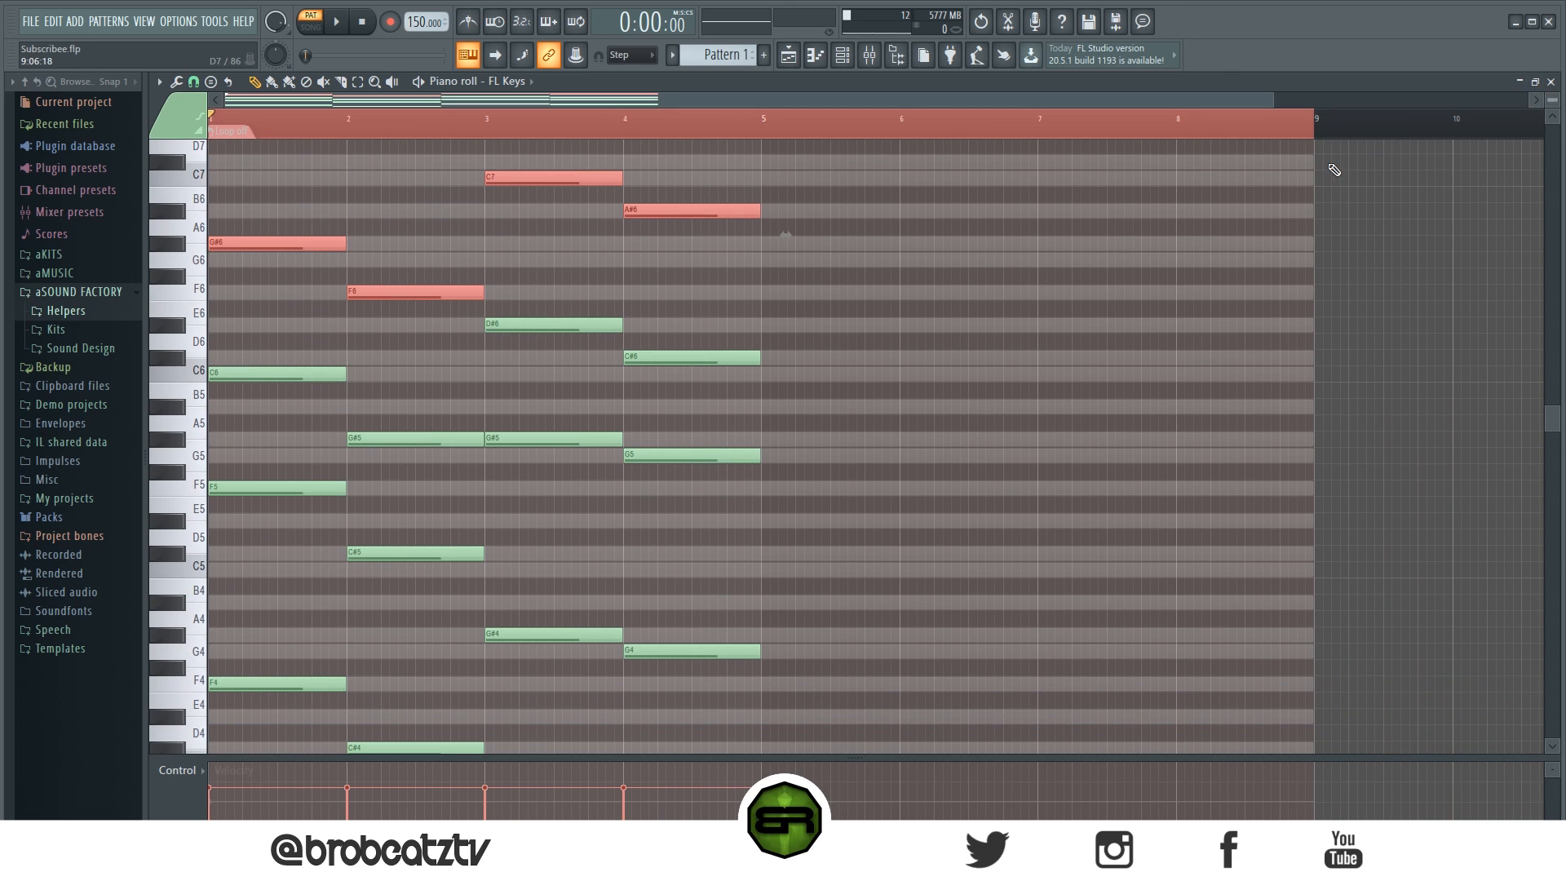
key(space)
key(ctrl+d)
scroll(1022, 337, down, 1)
scroll(1018, 344, up, 1)
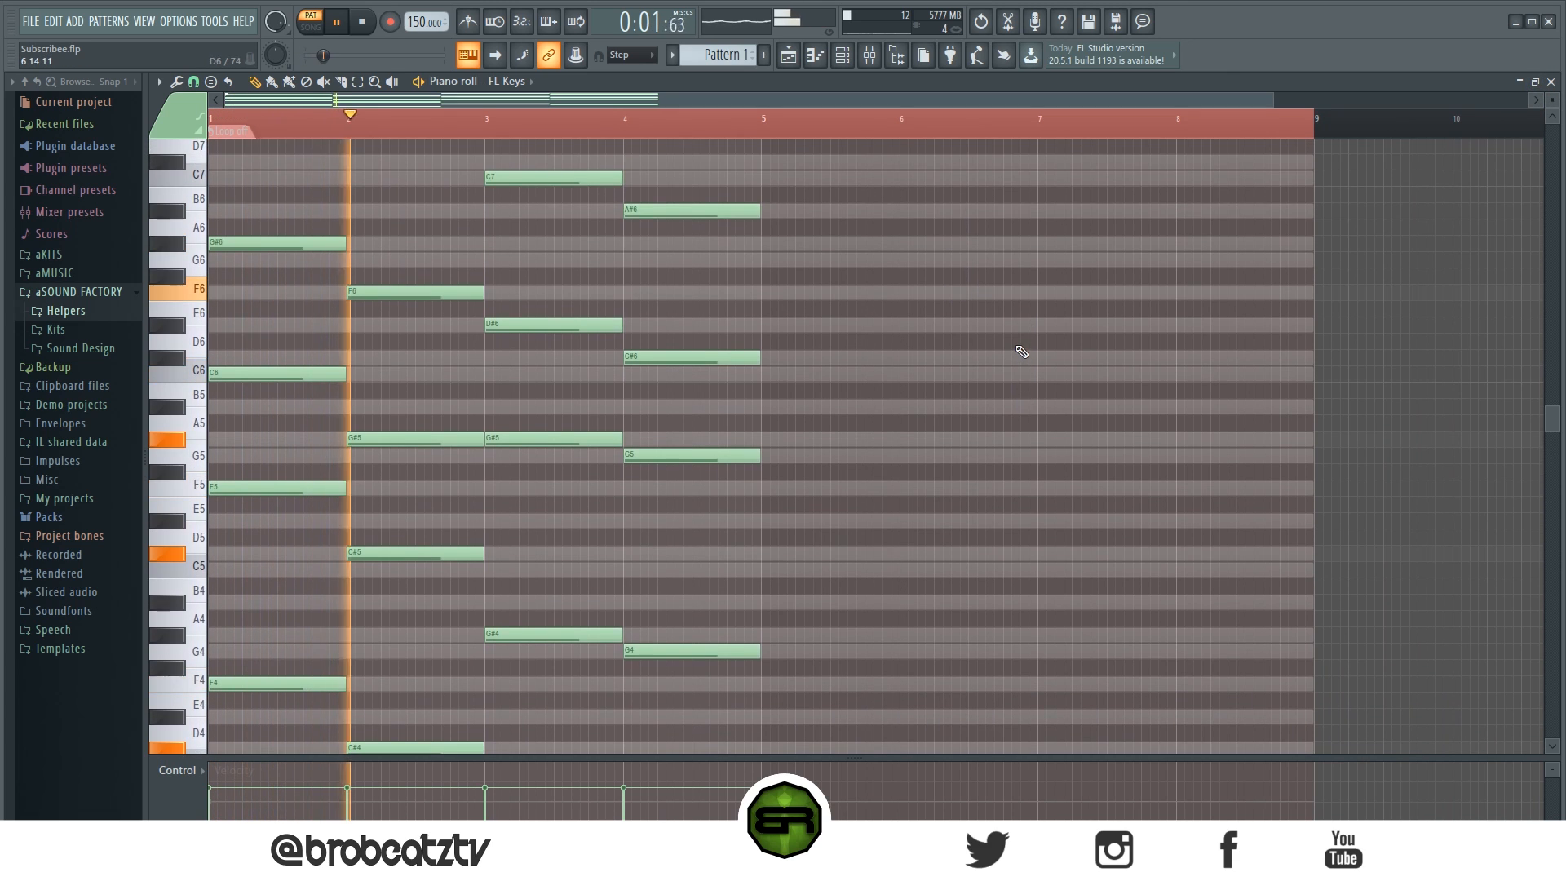
scroll(1548, 377, down, 1)
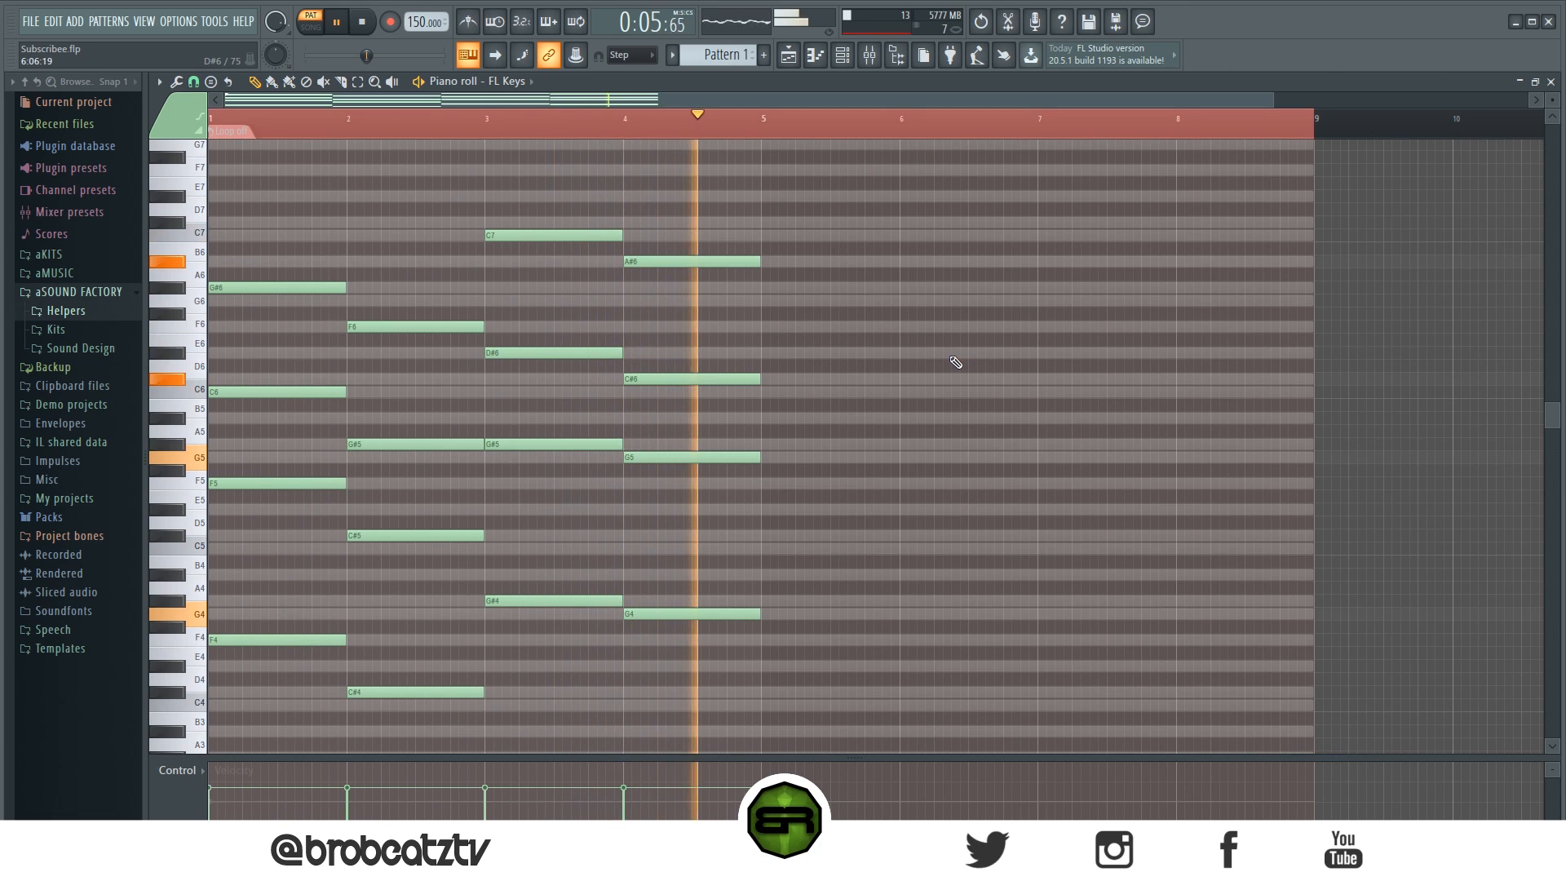
key(space)
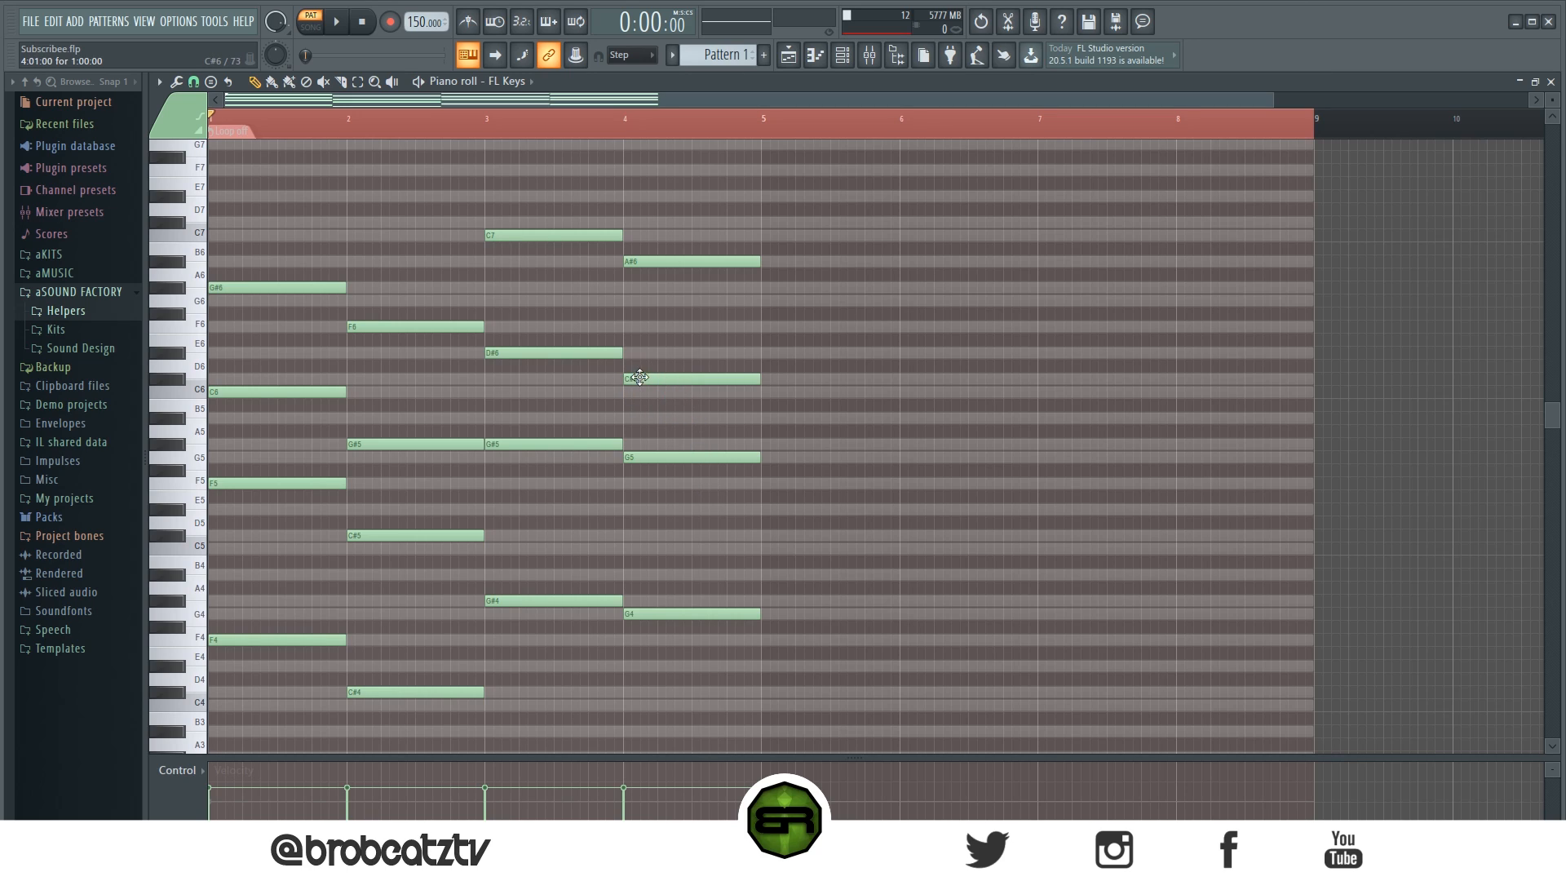
Step: Replace the C#6 note in bar 4 with a one-bar G6, and lower the bar's A#6 by an octave to A#5
right_click(675, 380)
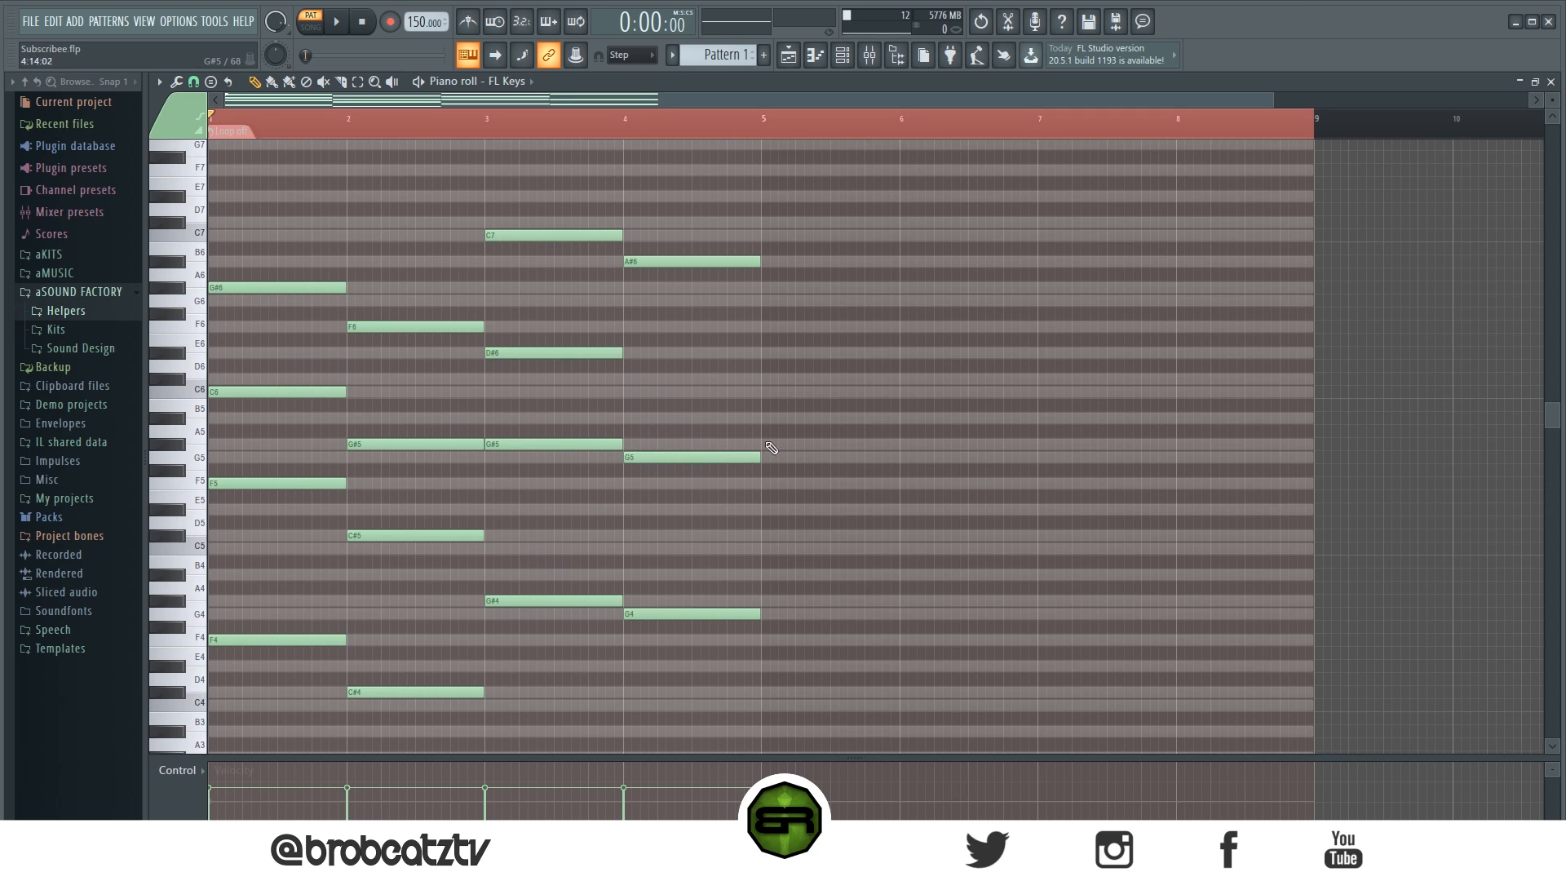
click(622, 300)
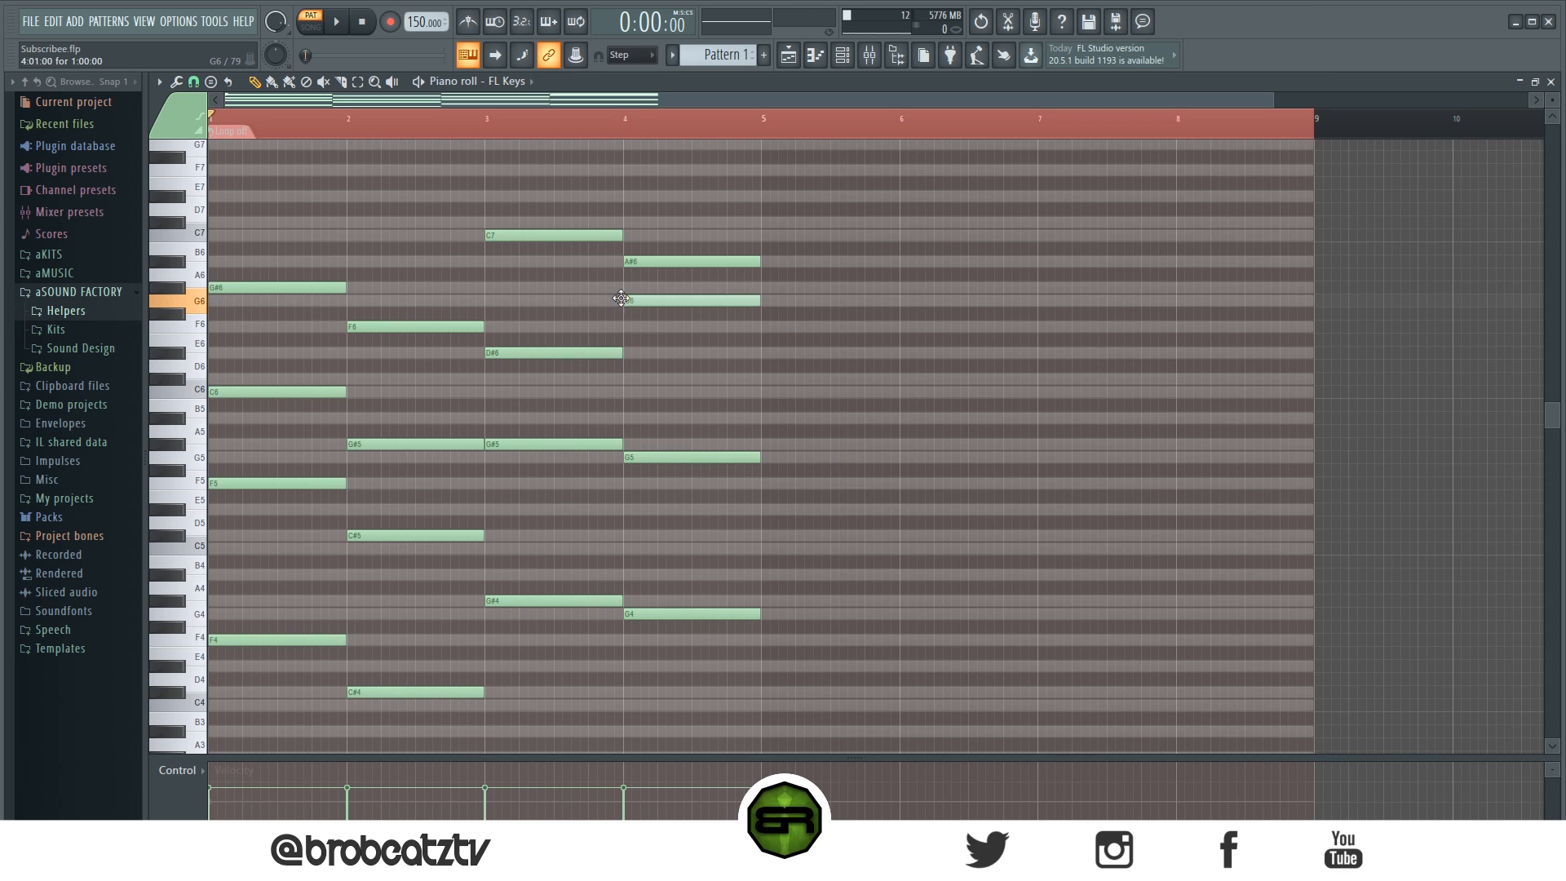
click(708, 262)
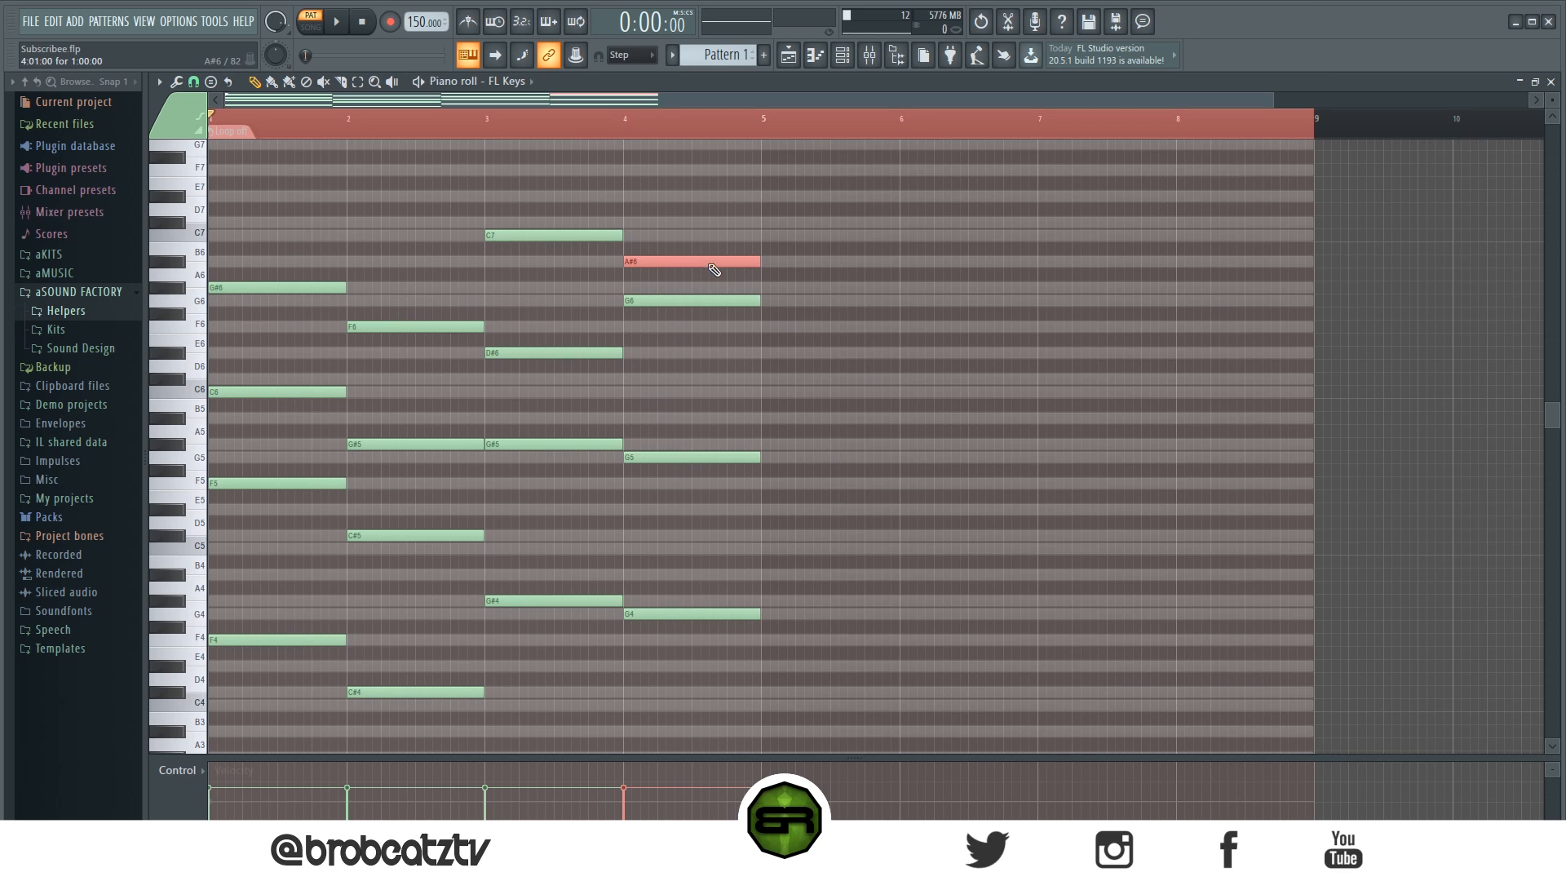
key(ctrl+Down)
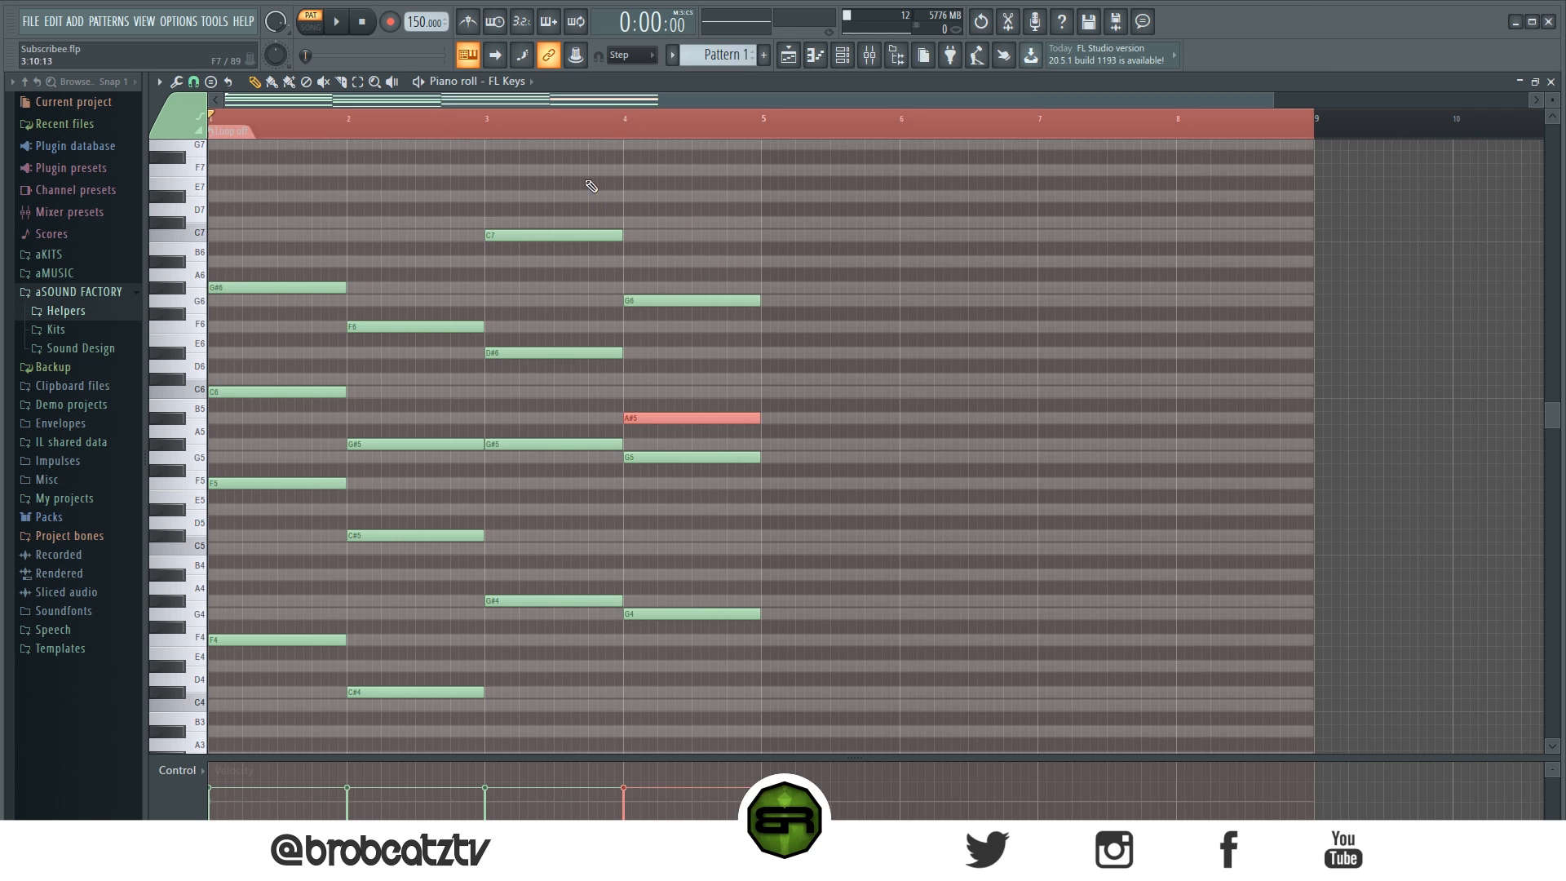
Step: Play the progression through bar 4 to hear the changed chord, stop playback and clear the note selection
key(space)
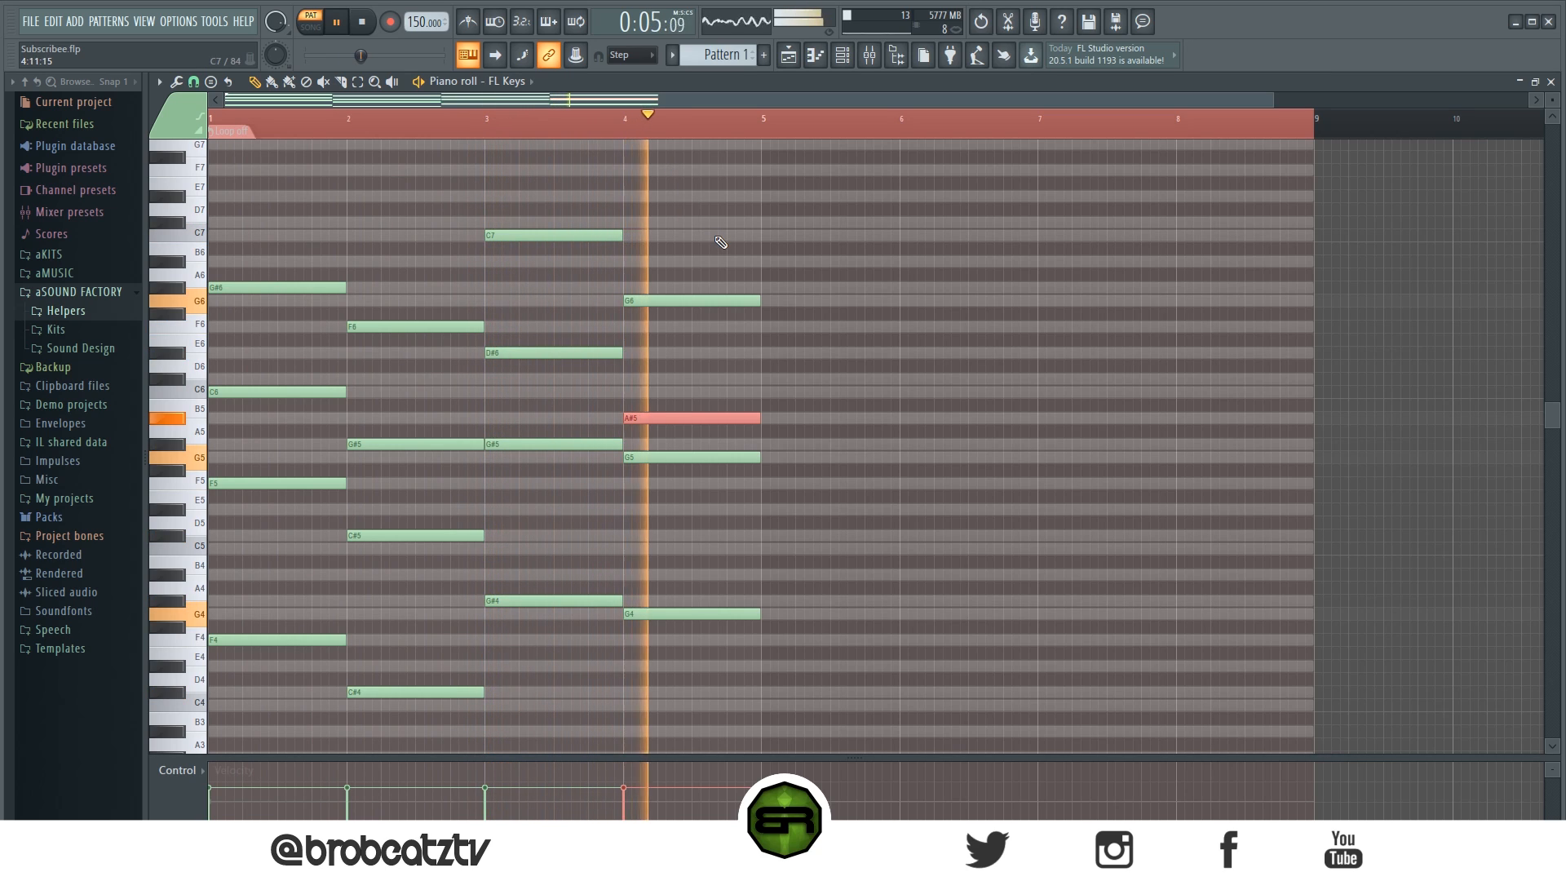
key(space)
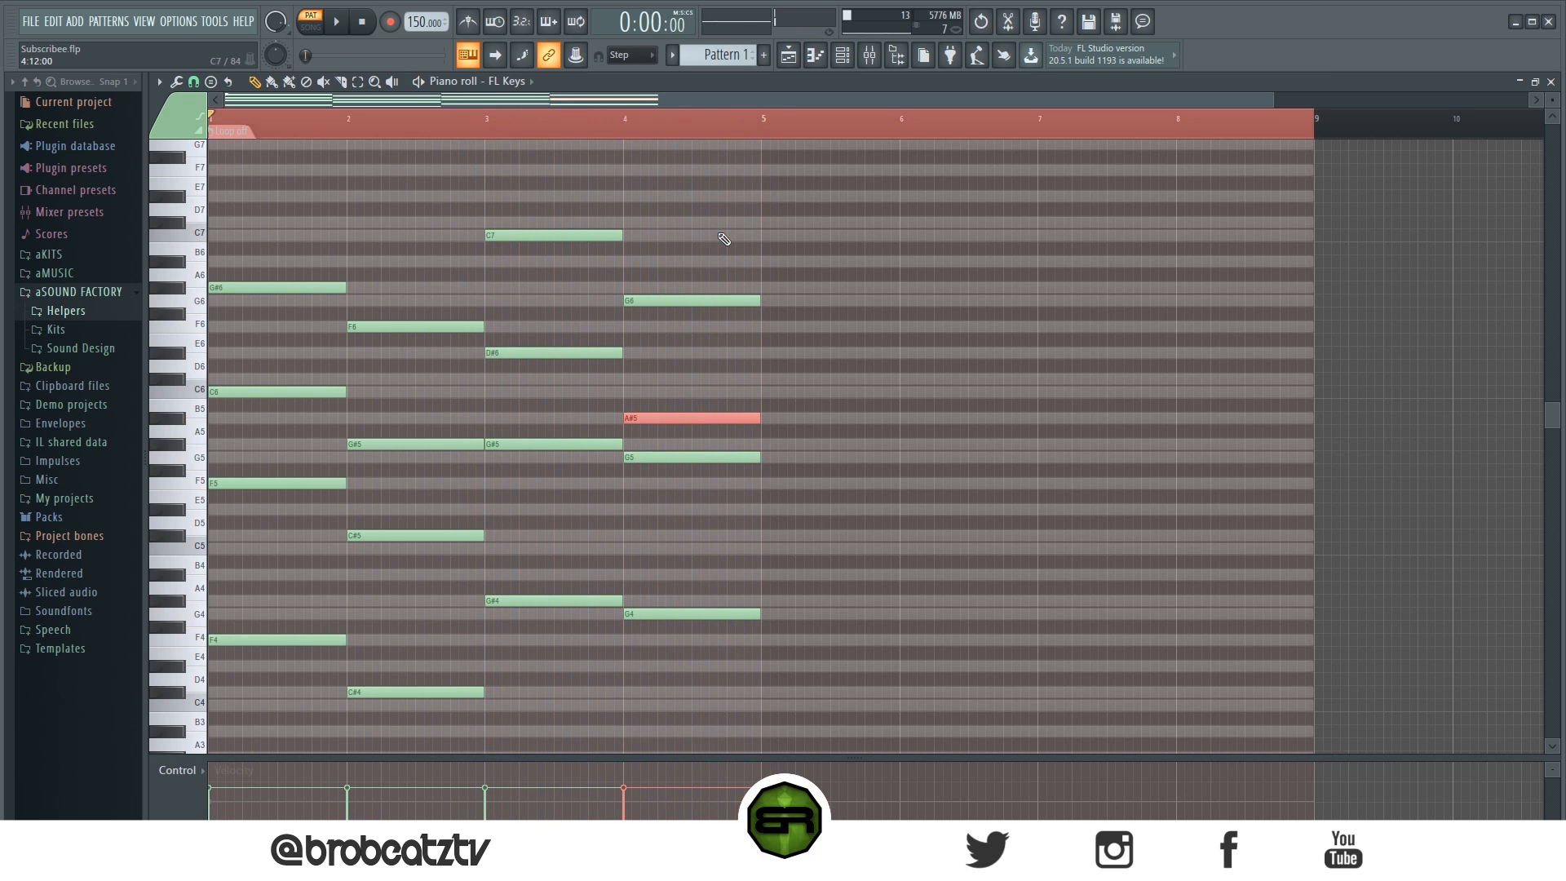
right_click(704, 345)
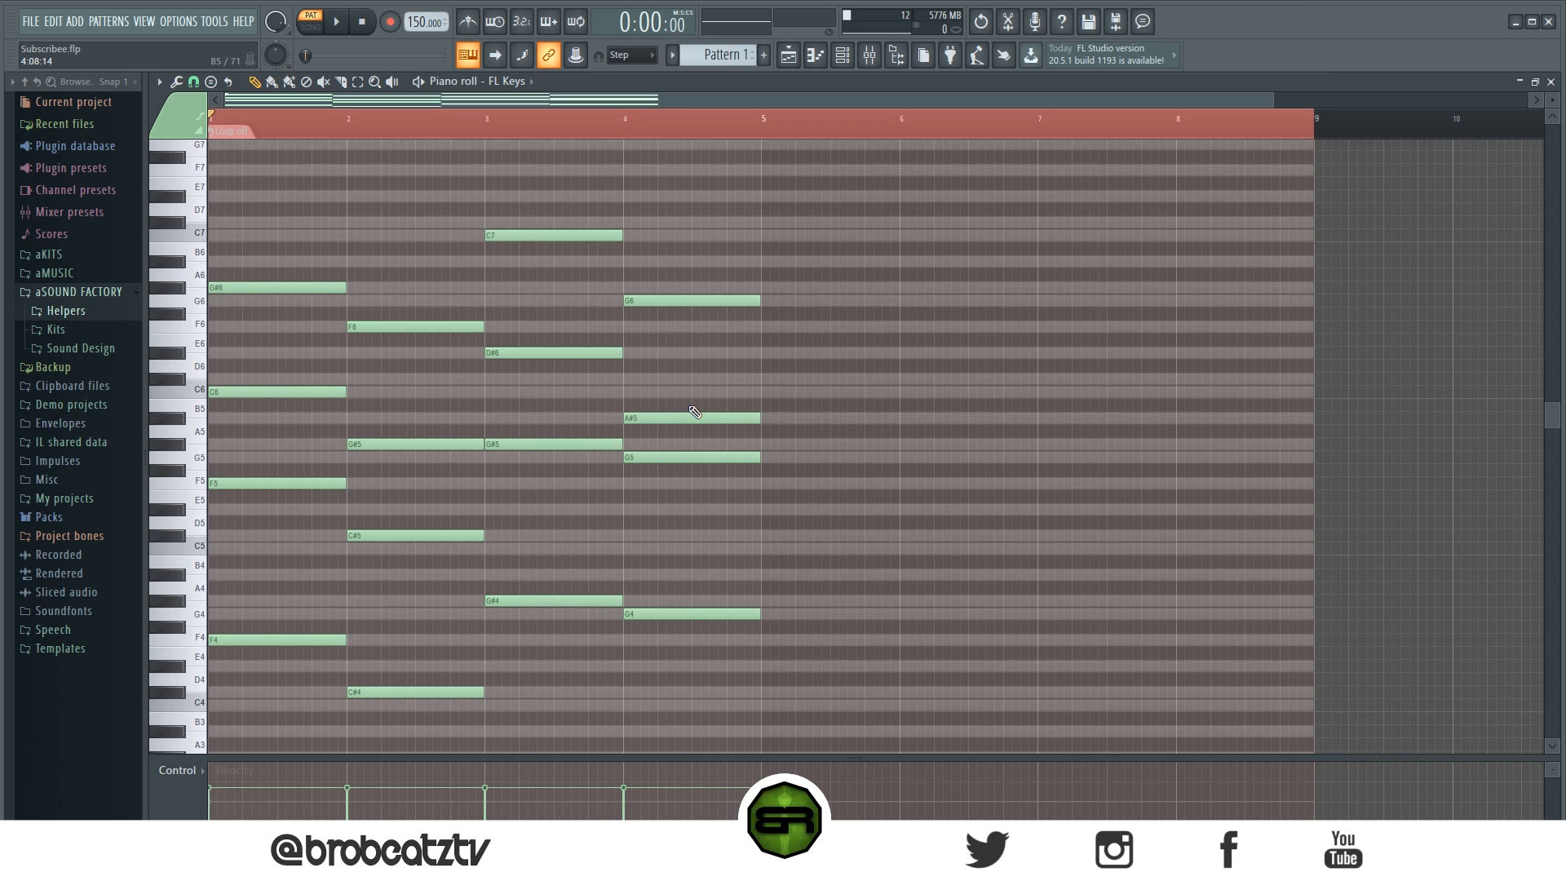
Step: Duplicate the whole four-bar progression into bars 5 to 8, aligned with the start of bar 5, and deselect it
key(ctrl+a)
key(ctrl+b)
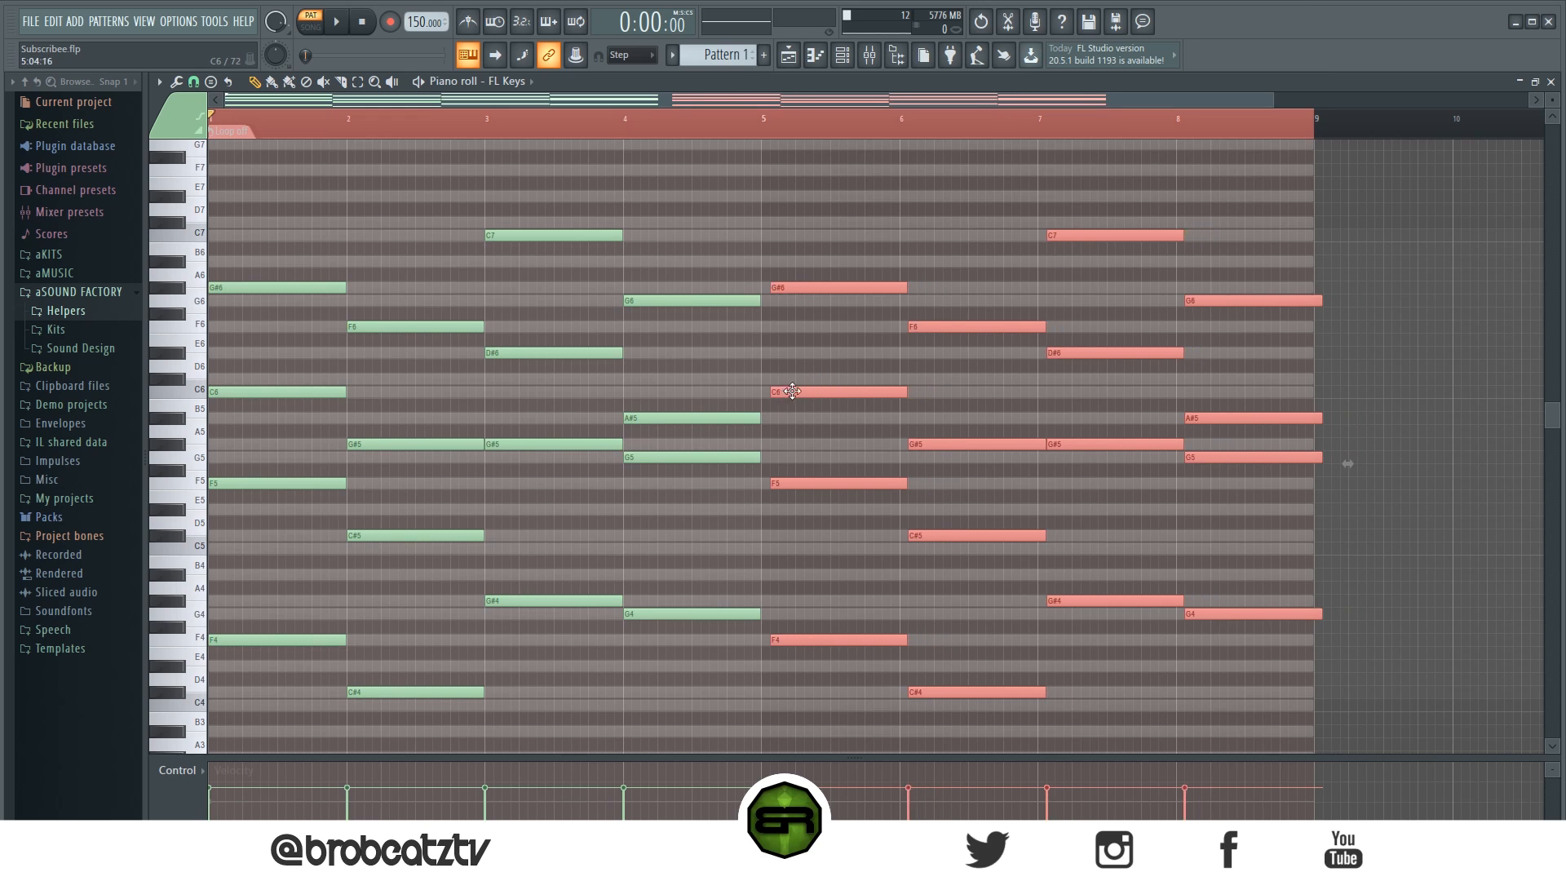
right_click(922, 492)
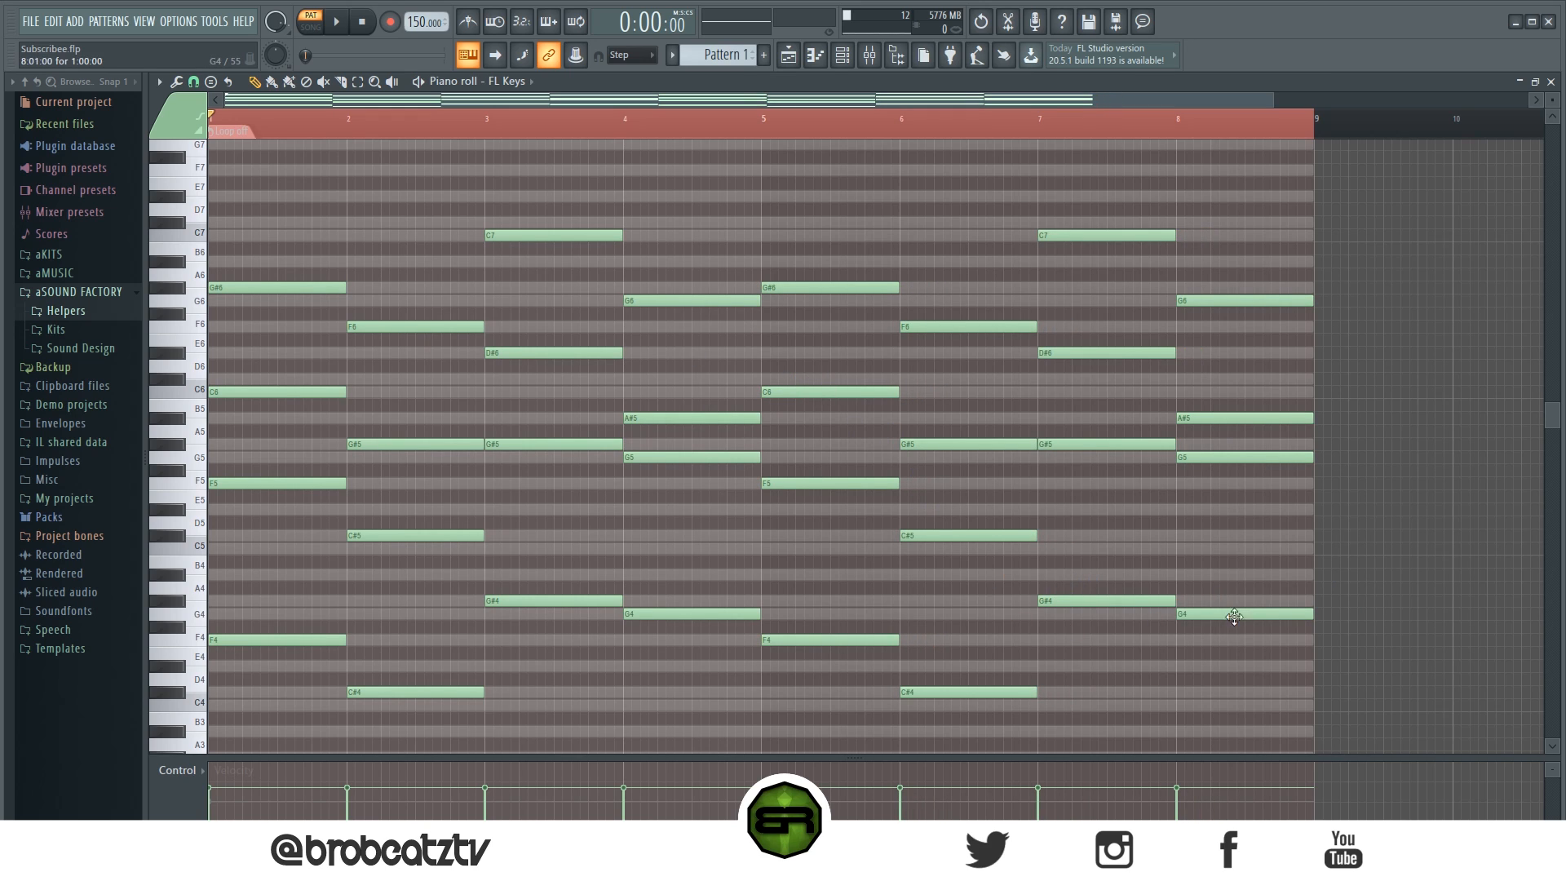
Step: Add a short C5 note at the end of bar 8, starting at 8:13 and ending with the bar
click(1285, 583)
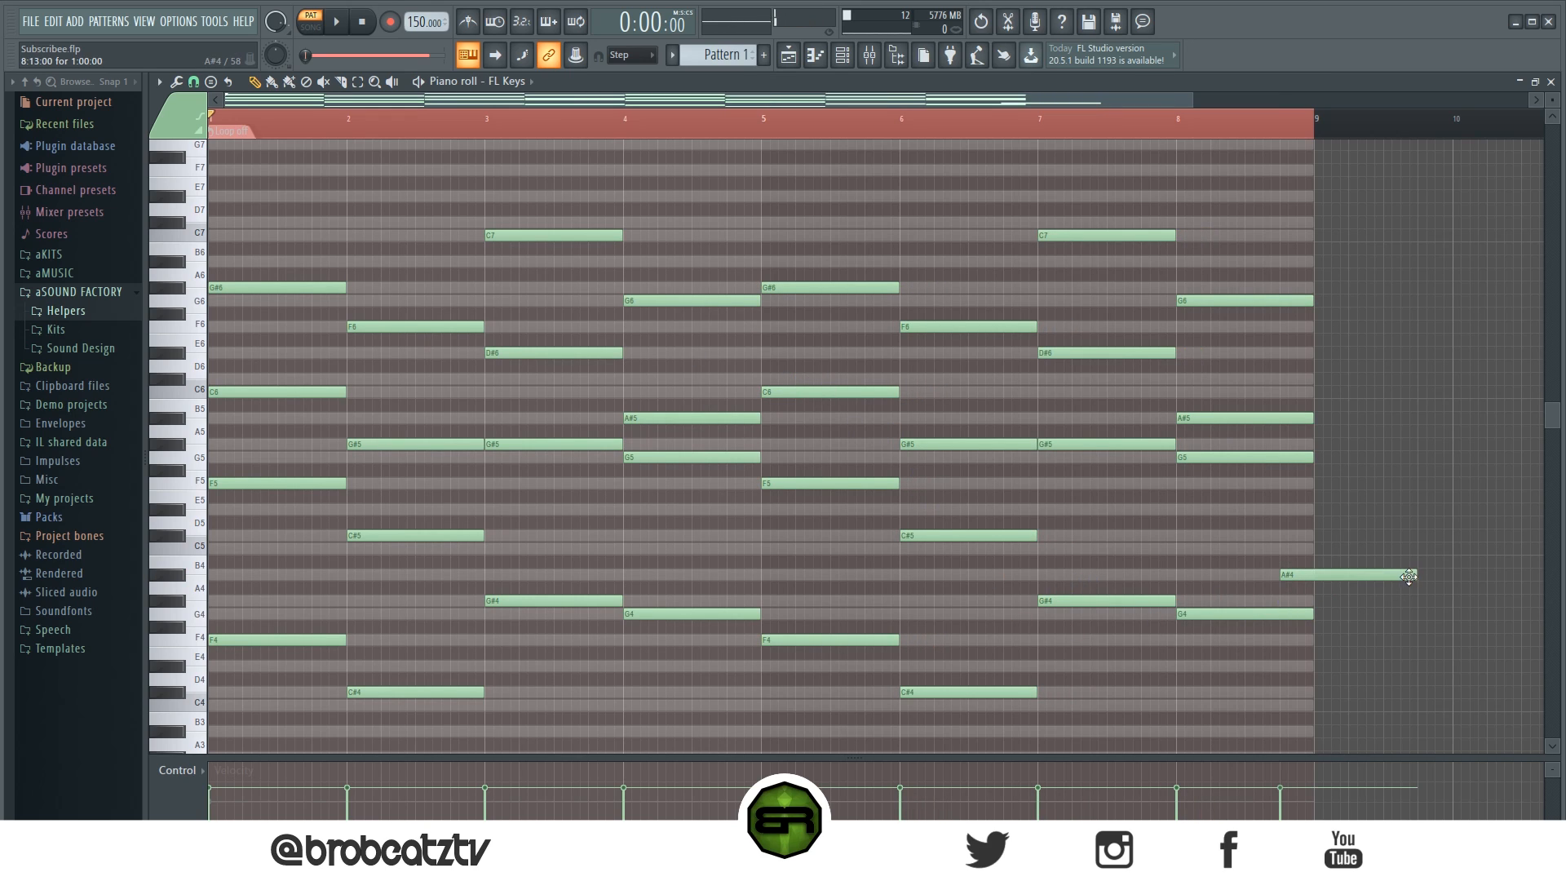
drag(1410, 576, 1410, 548)
drag(1316, 575, 1308, 576)
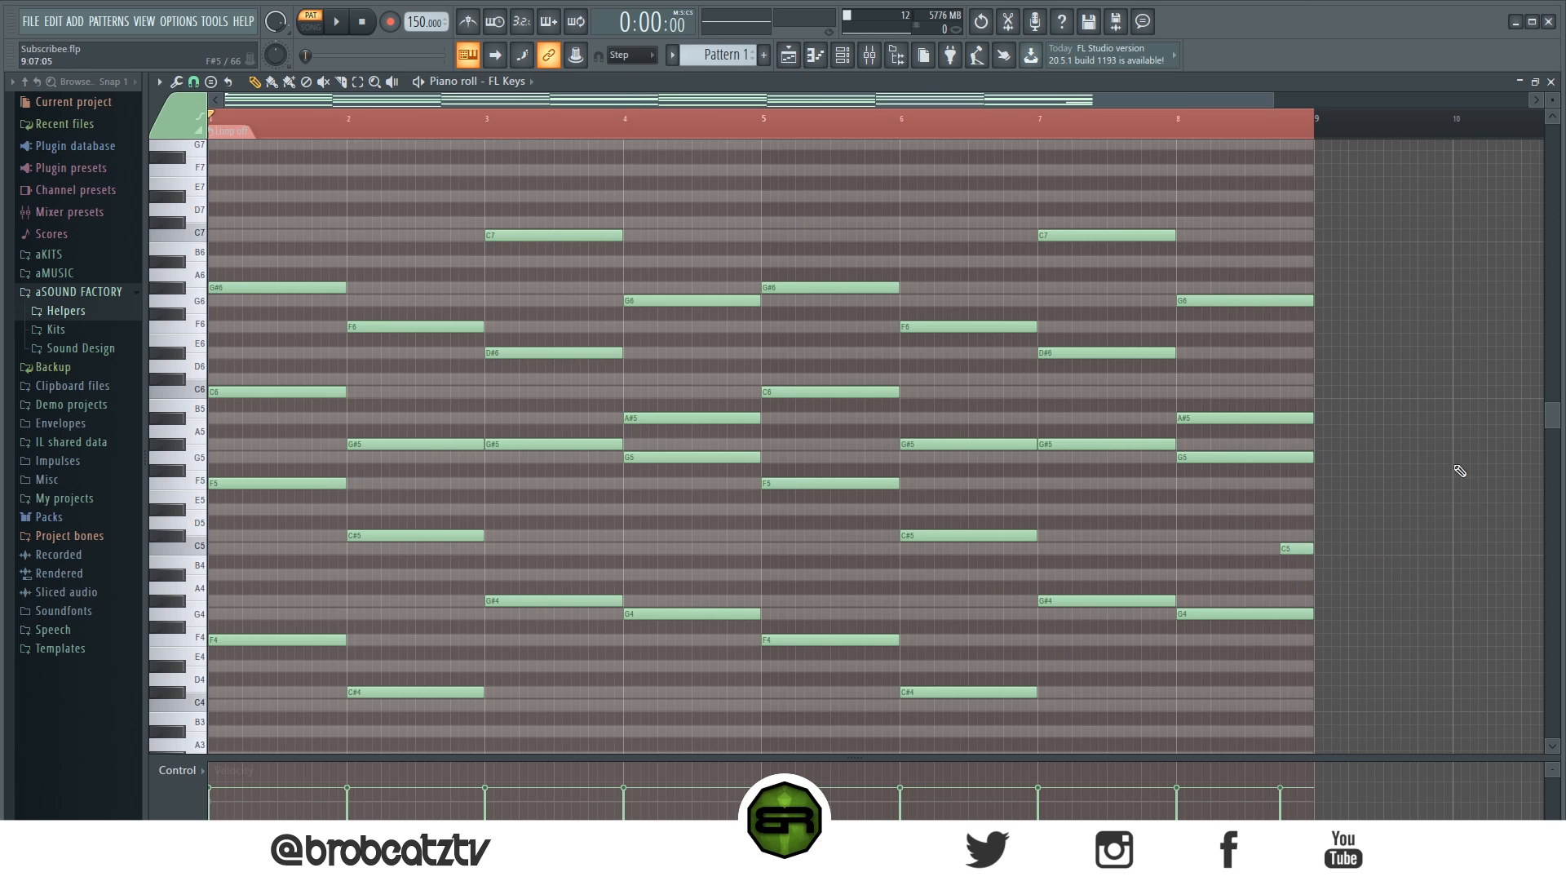
Step: Copy the FL Keys notes to the first two Bell channels and briefly check the first Bell's instrument
click(843, 54)
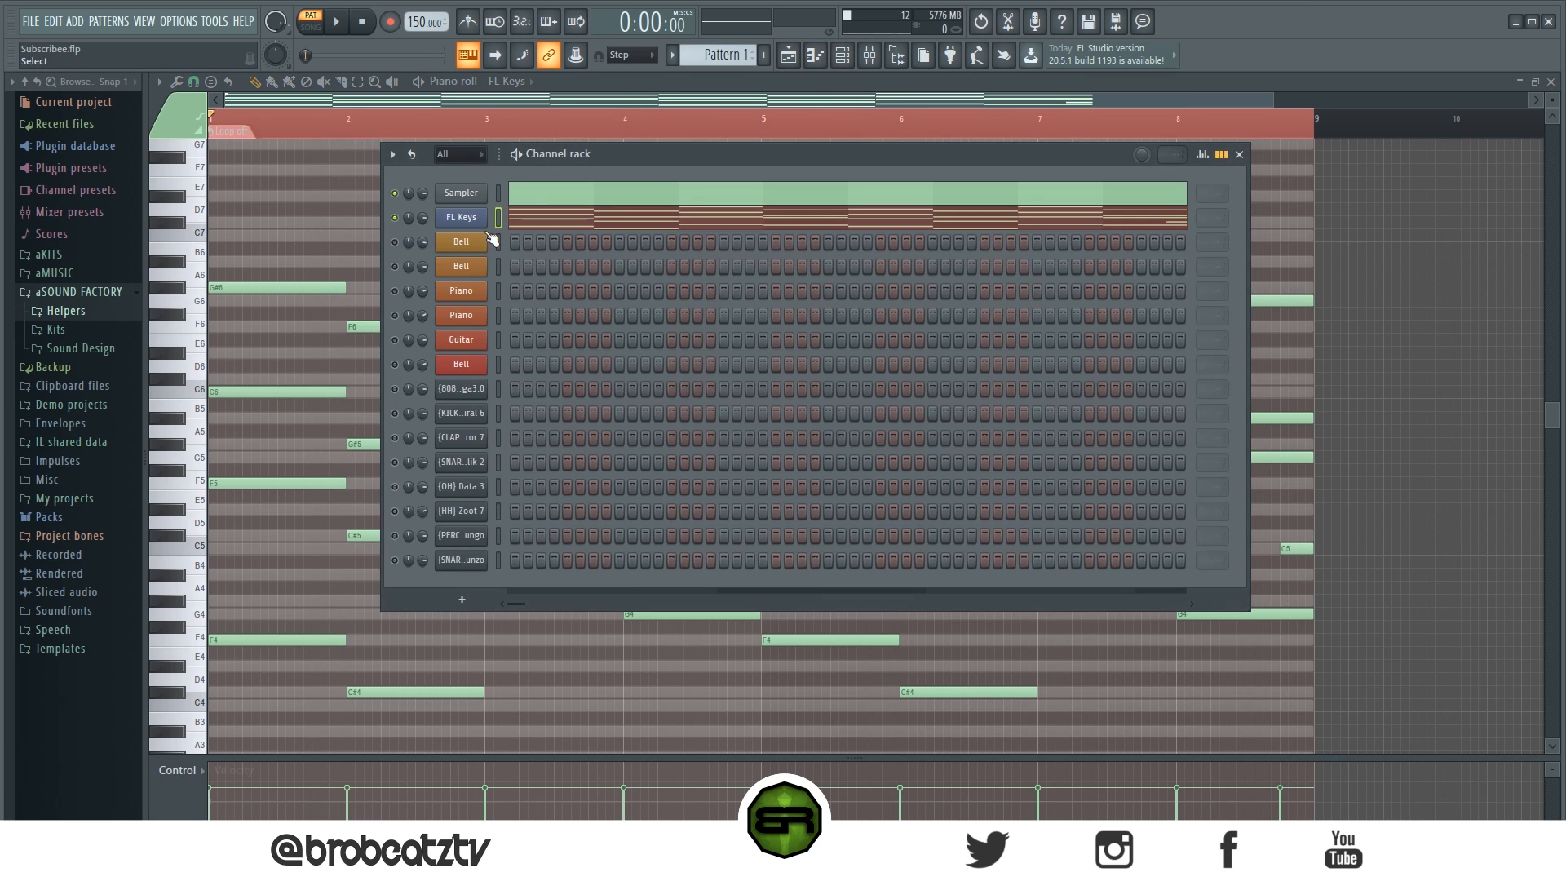
right_click(478, 217)
click(658, 231)
right_click(471, 243)
click(657, 274)
right_click(473, 267)
click(660, 299)
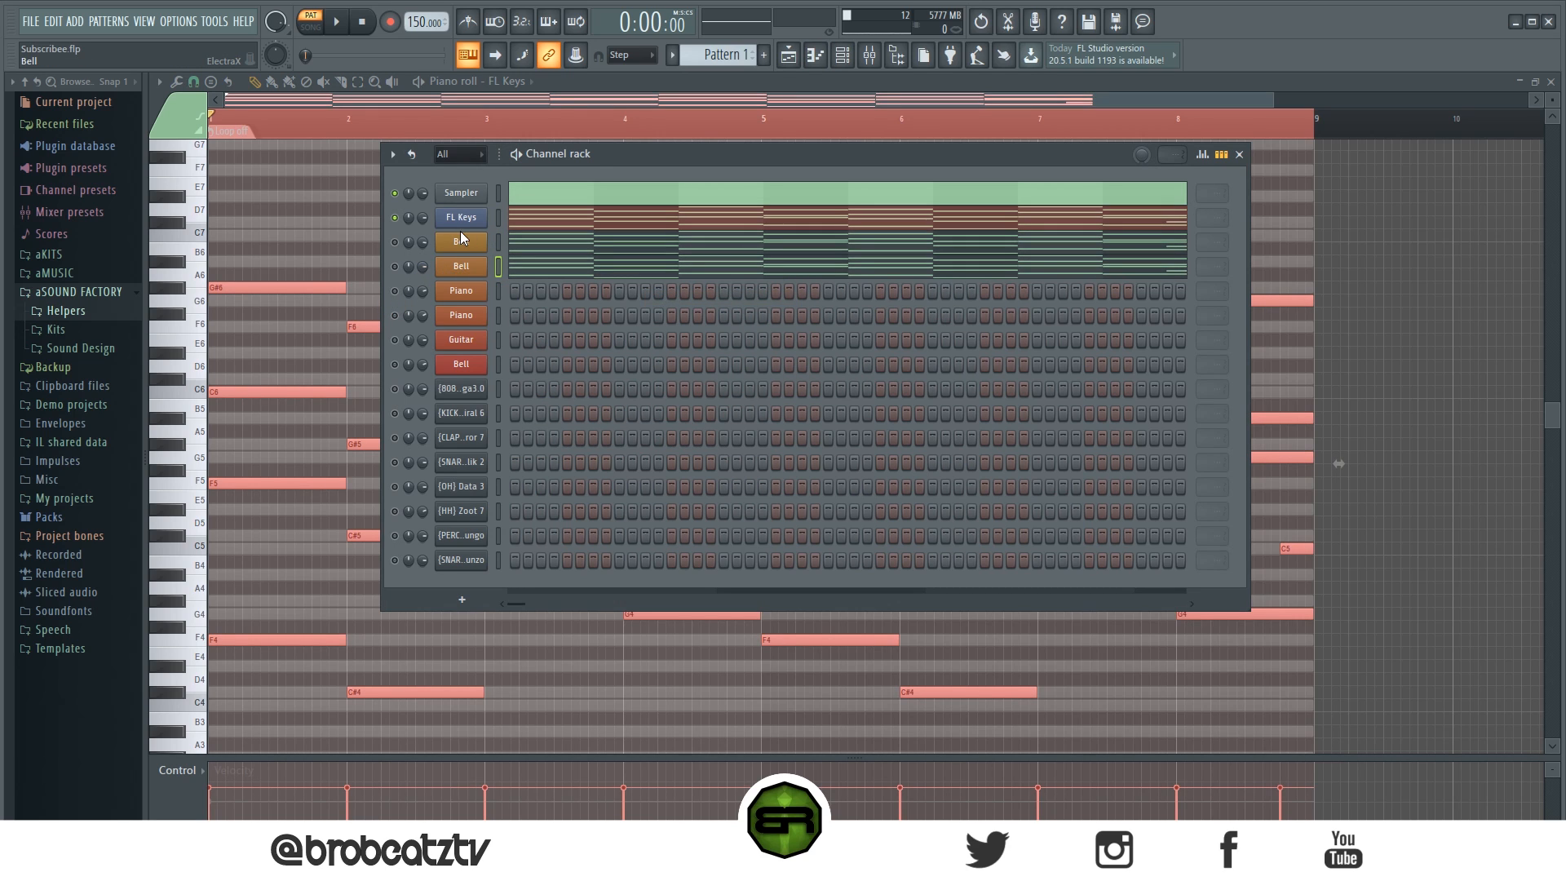
click(460, 238)
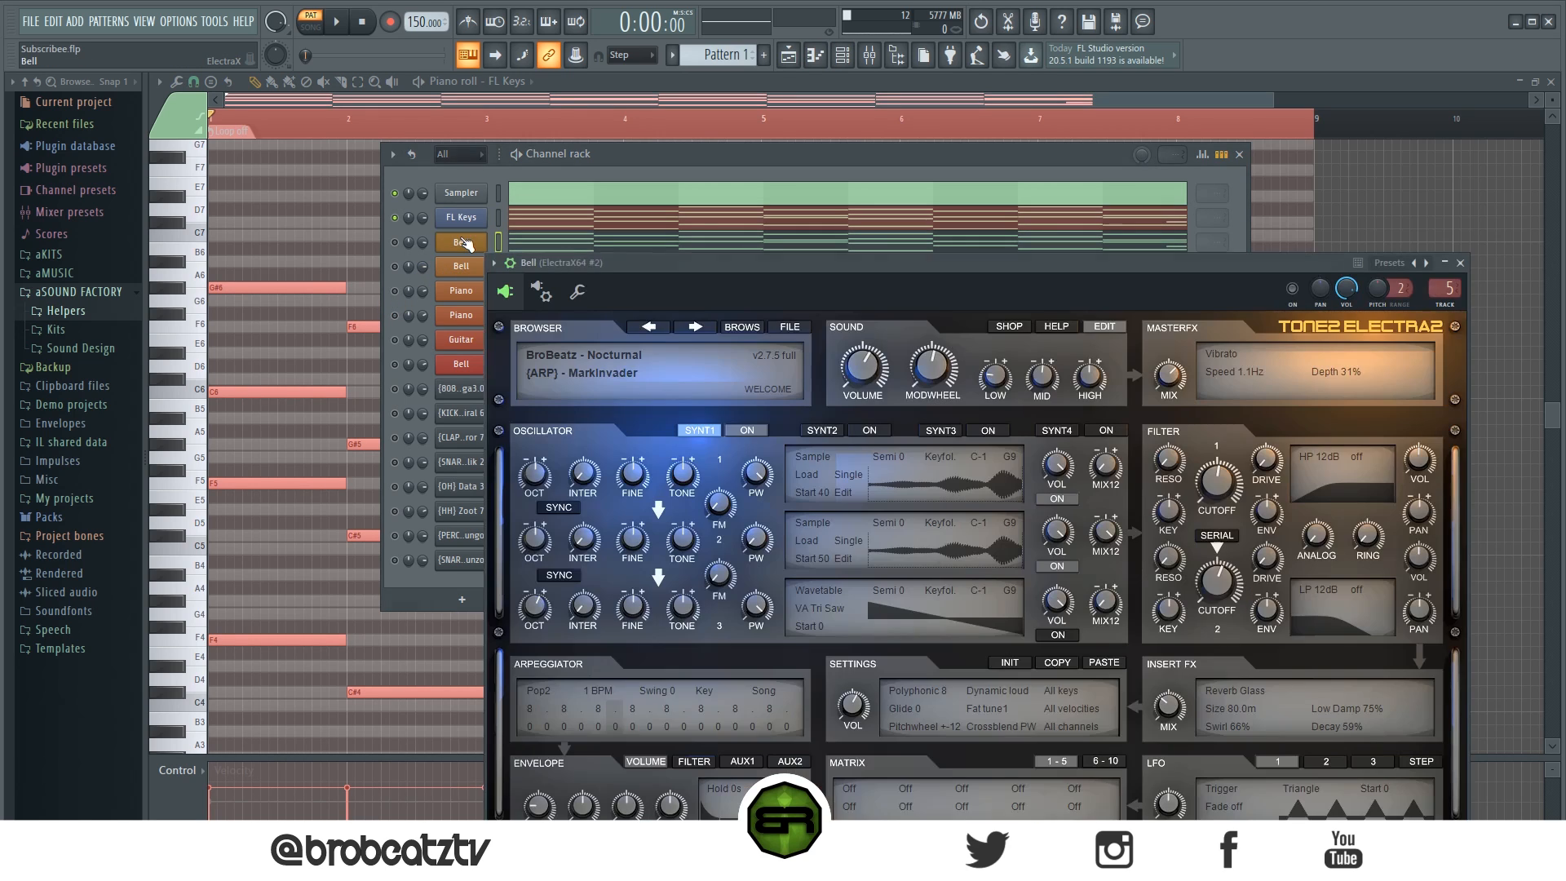
click(1459, 264)
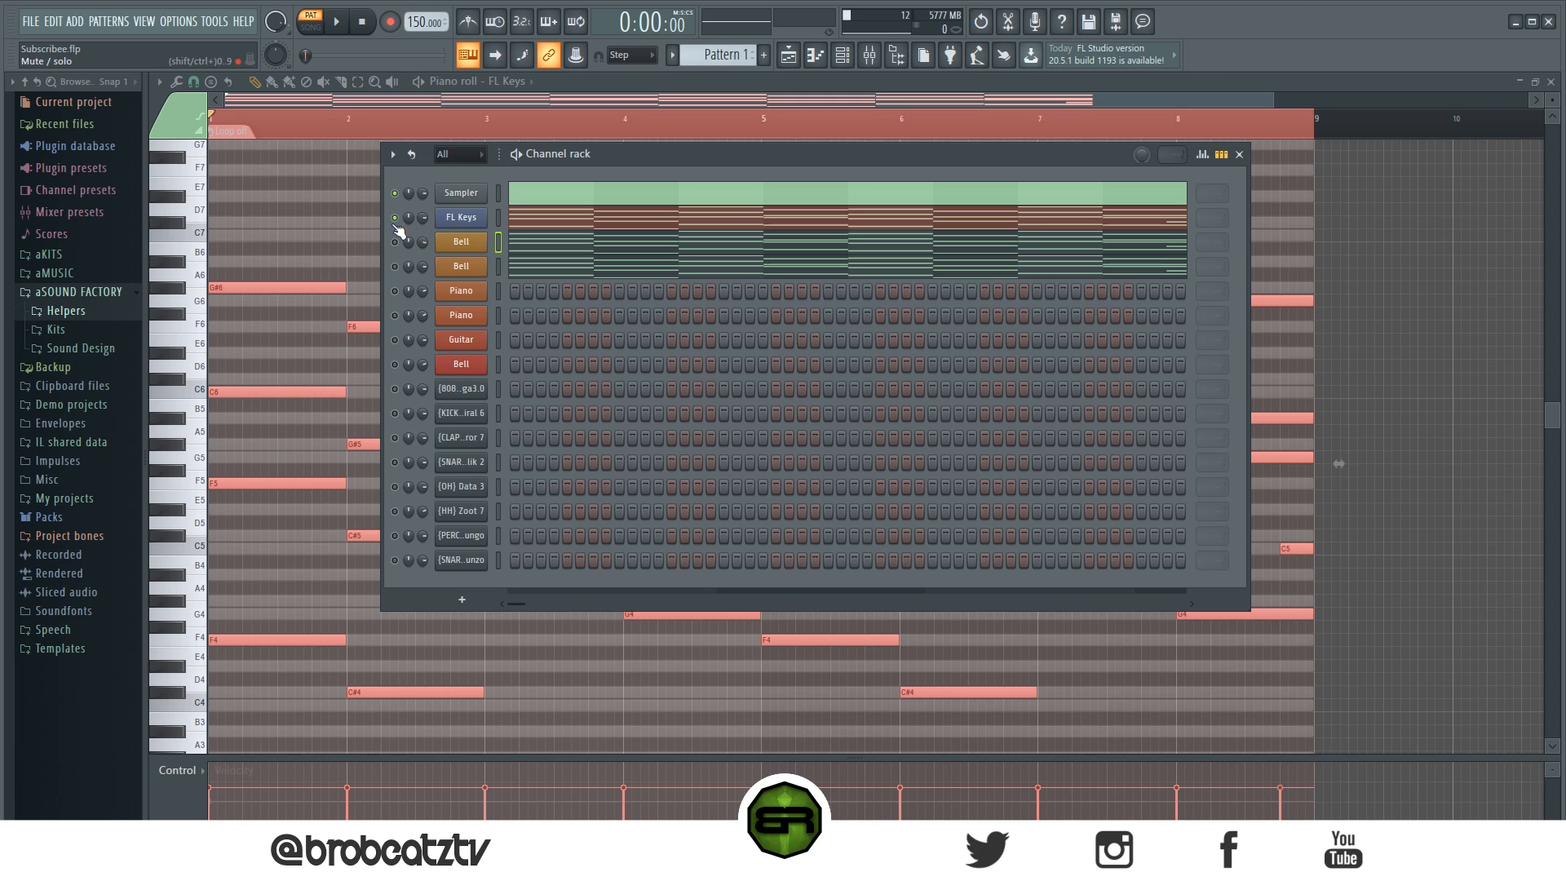
Step: Delete the FL Keys channel from the channel rack and confirm the deletion
right_click(459, 222)
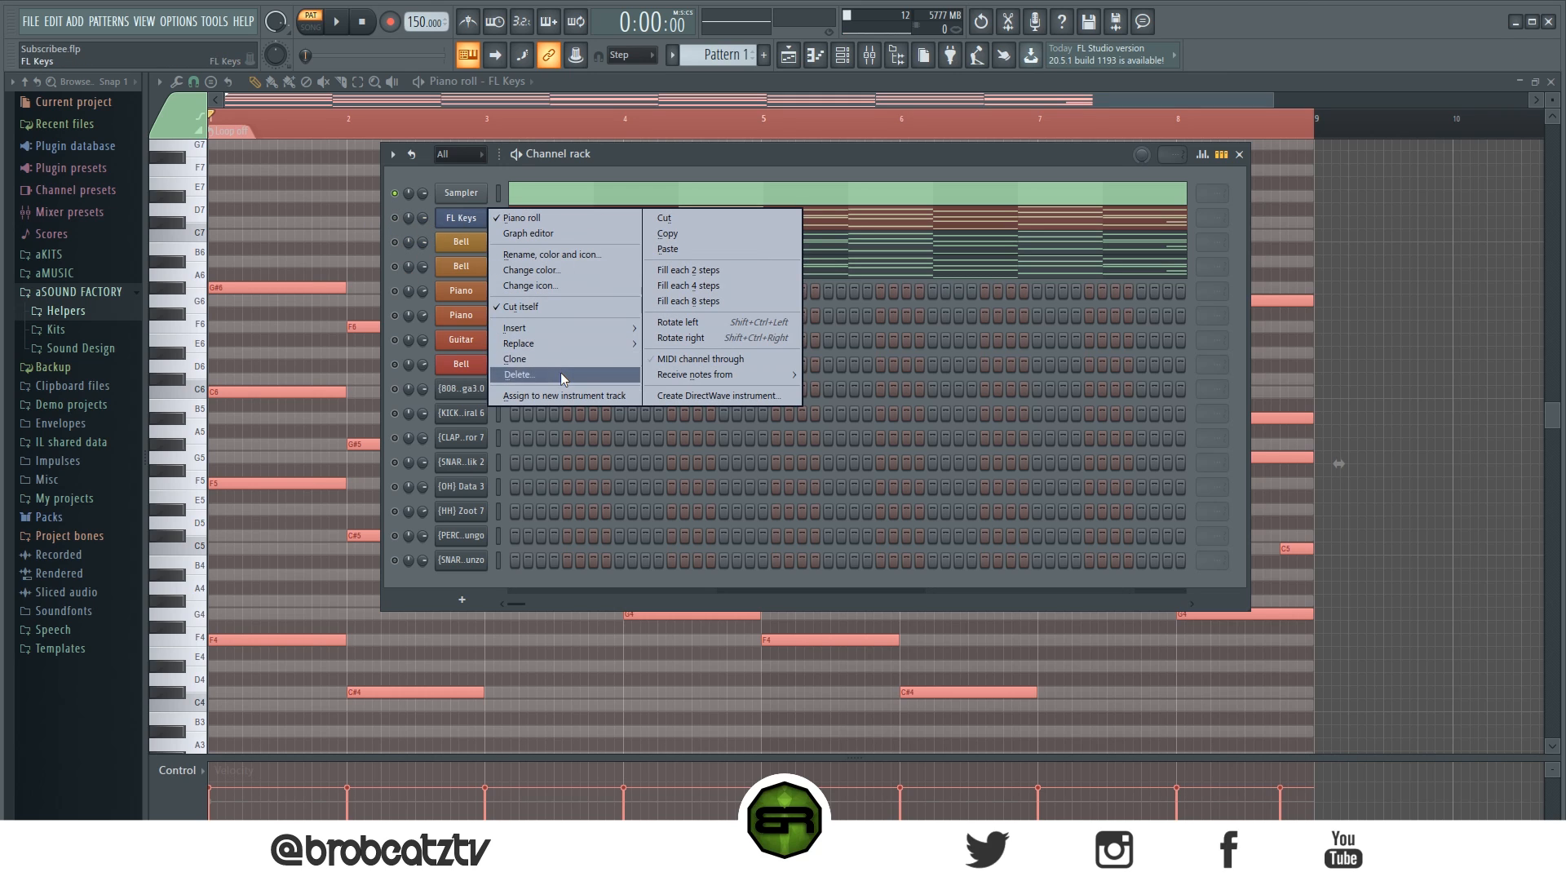
click(560, 372)
click(603, 486)
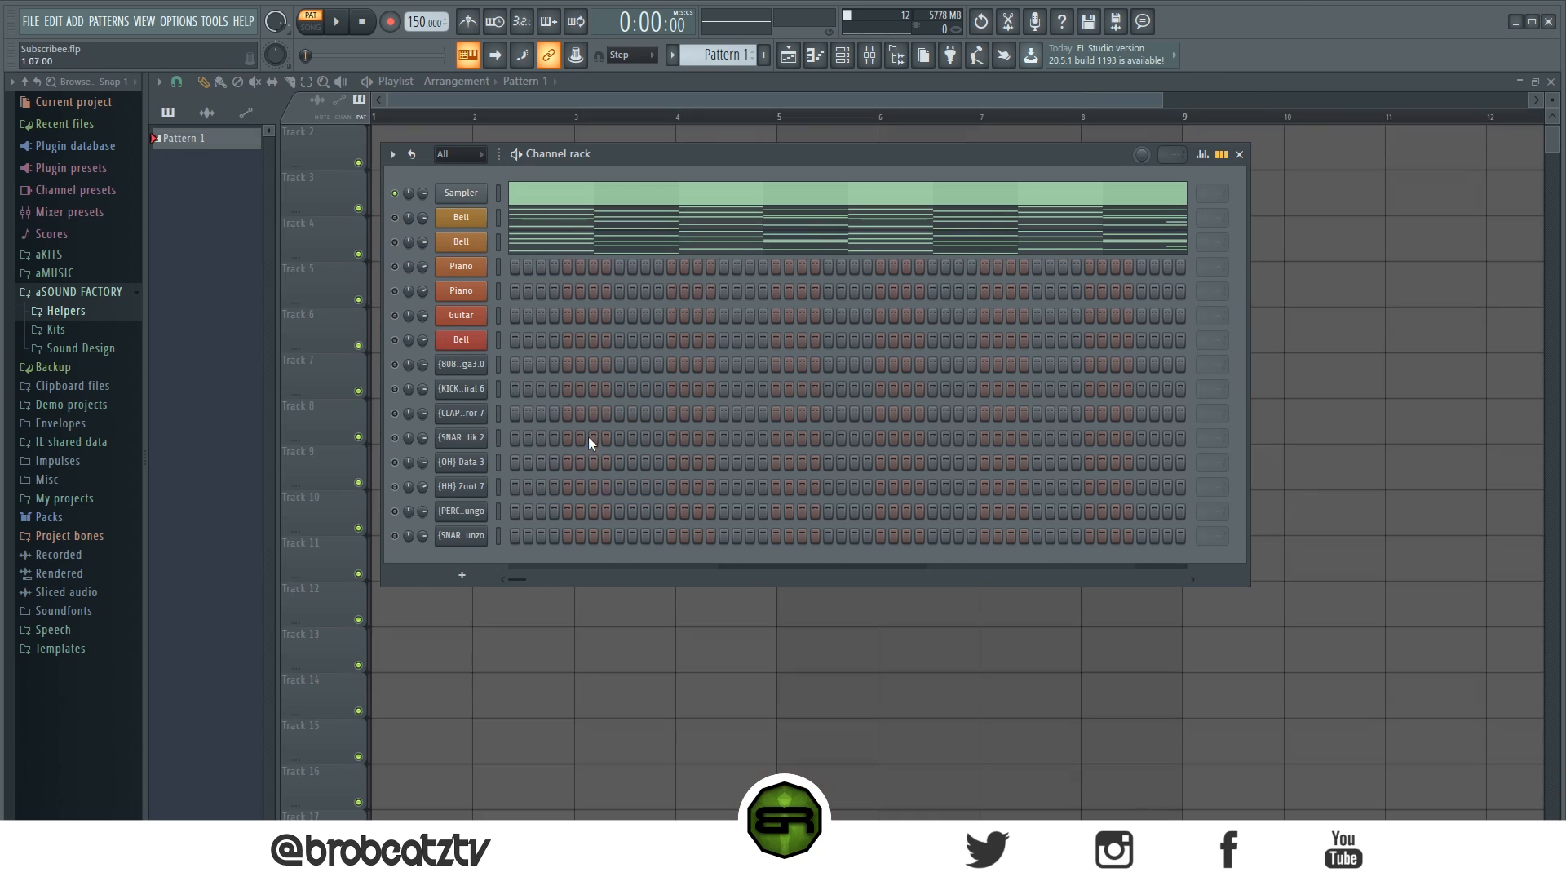
Step: Unmute the two Bell channels, open the first Bell's notes in the piano roll and play the pattern, then stop
click(396, 241)
click(584, 218)
drag(721, 243, 720, 682)
key(space)
ctrl+click(832, 187)
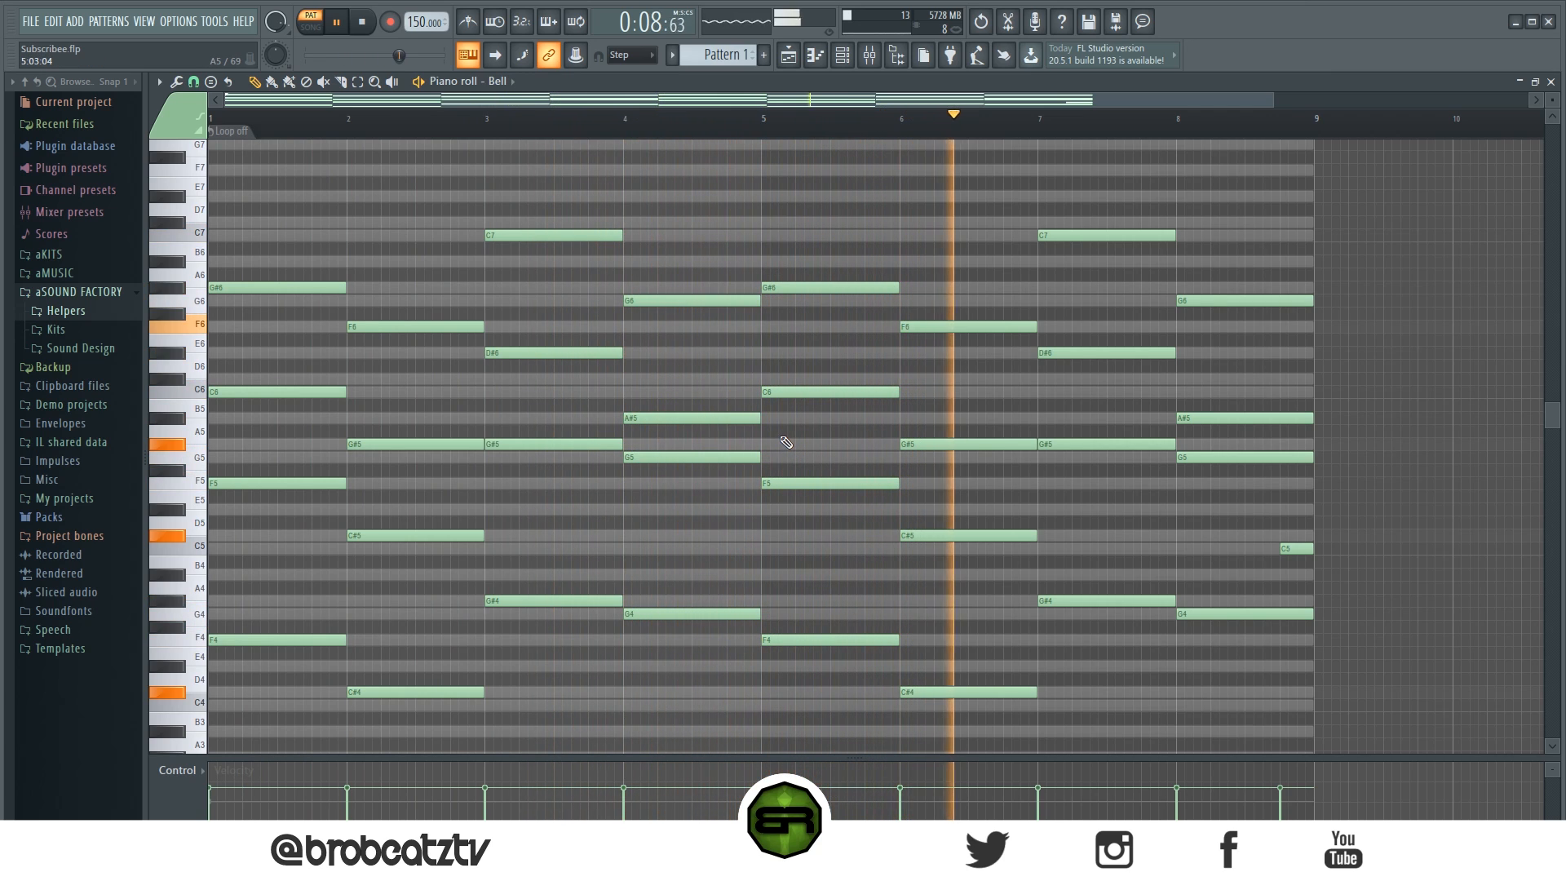
key(space)
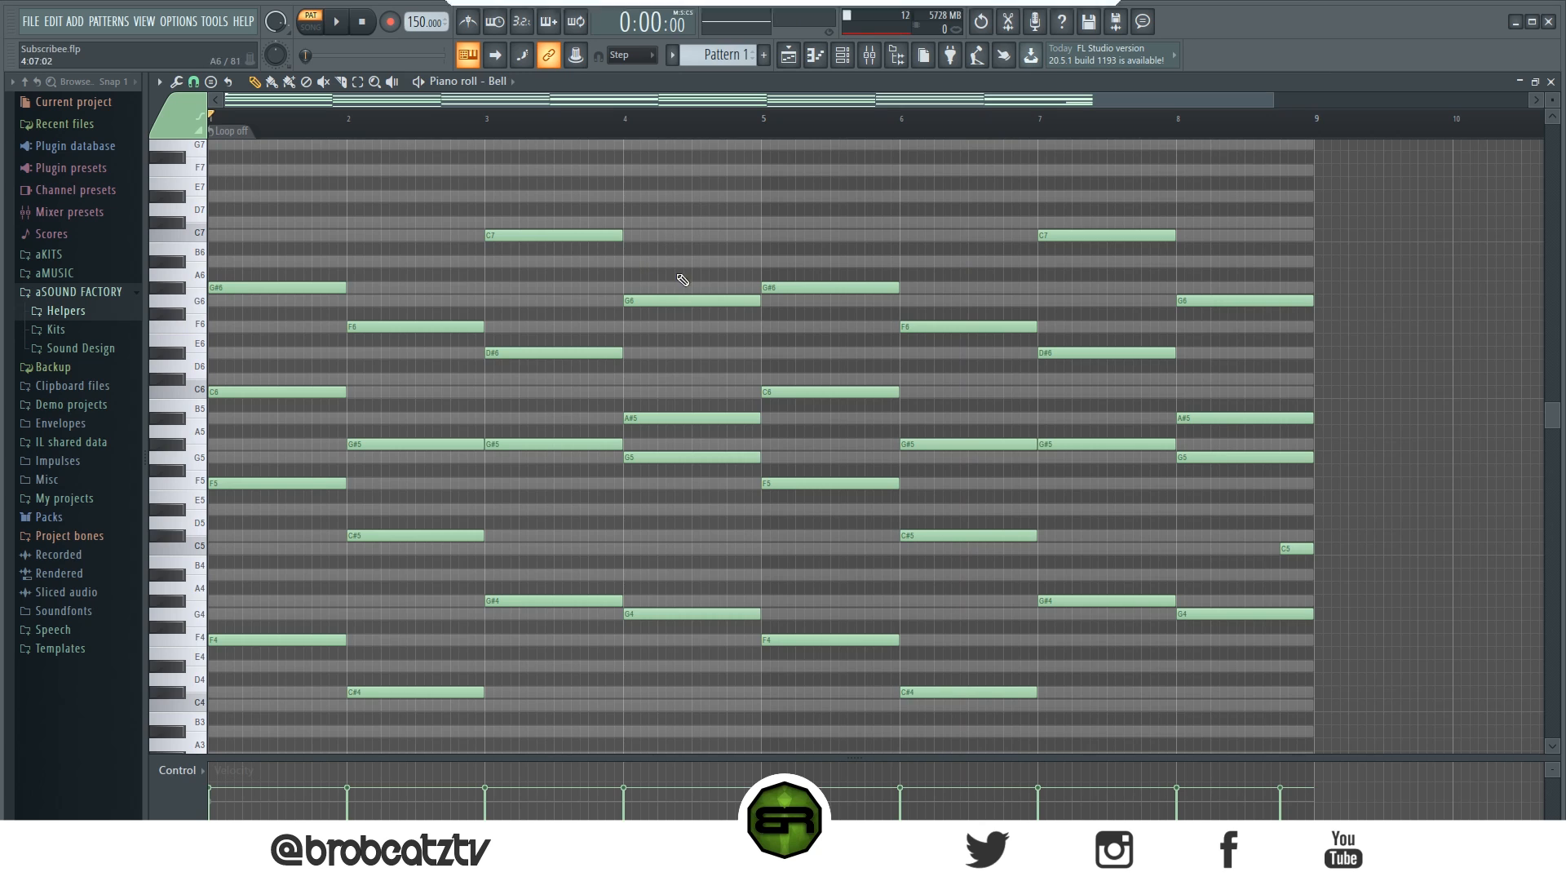
Step: Copy the second Bell channel's notes in the channel rack to the first Piano channel
key(F6)
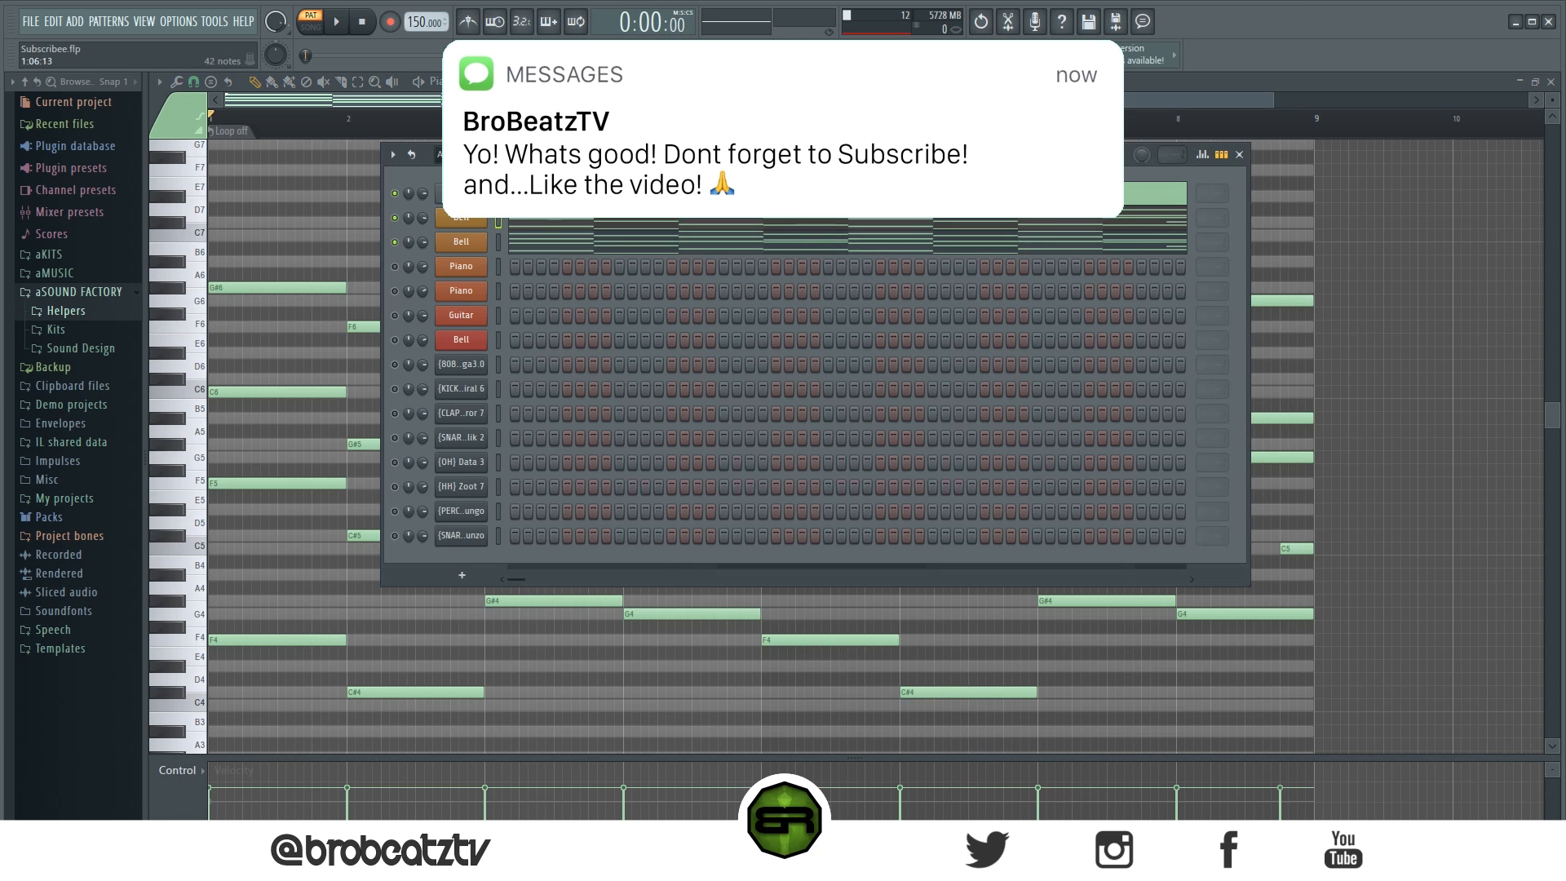
right_click(458, 250)
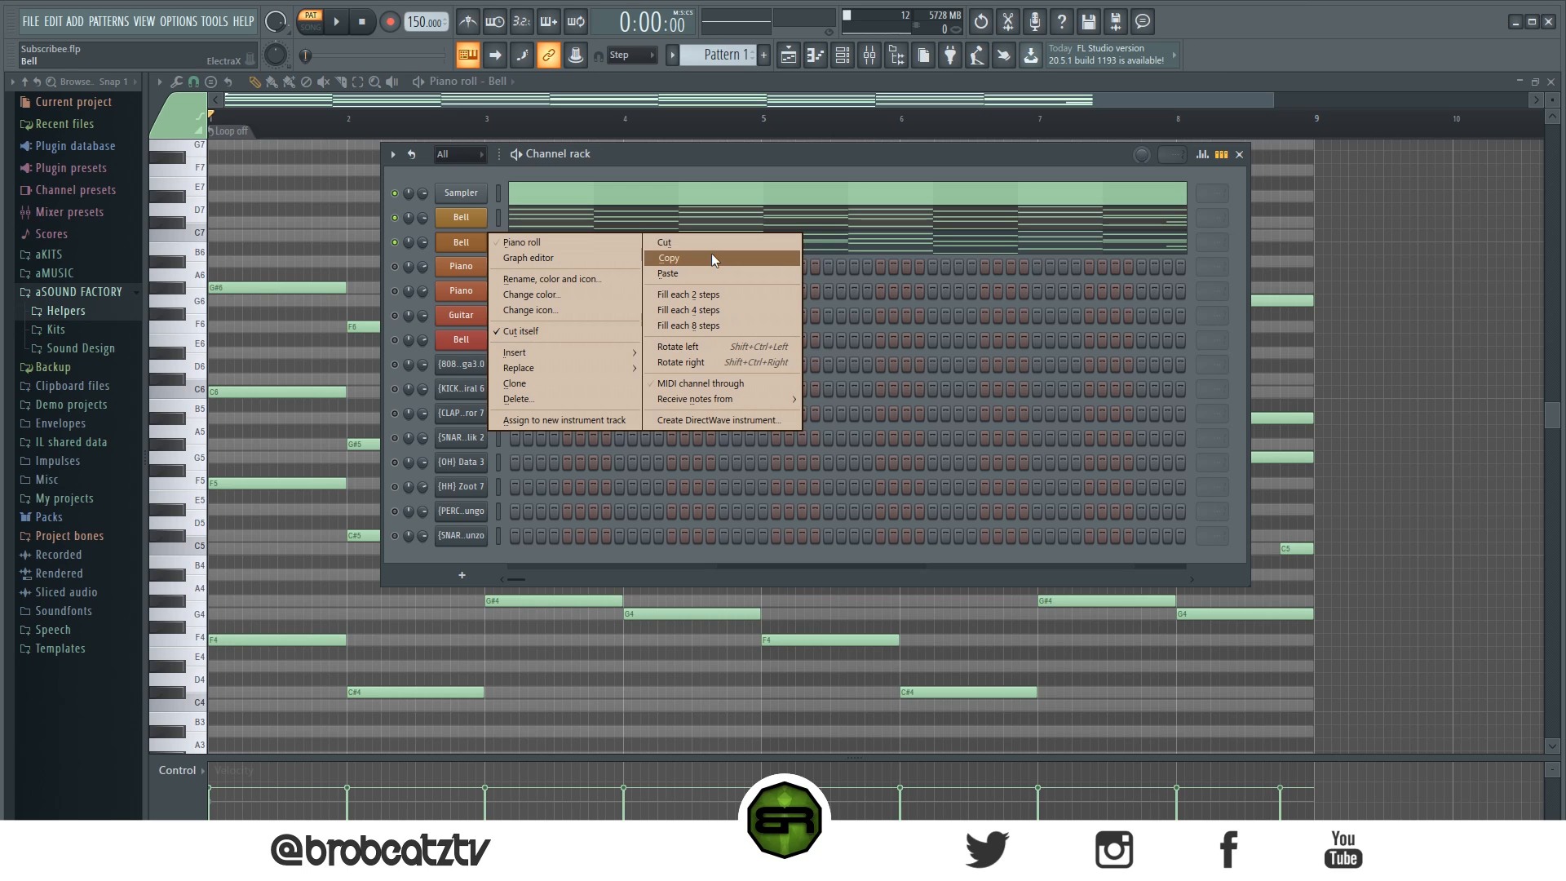
click(711, 256)
right_click(456, 269)
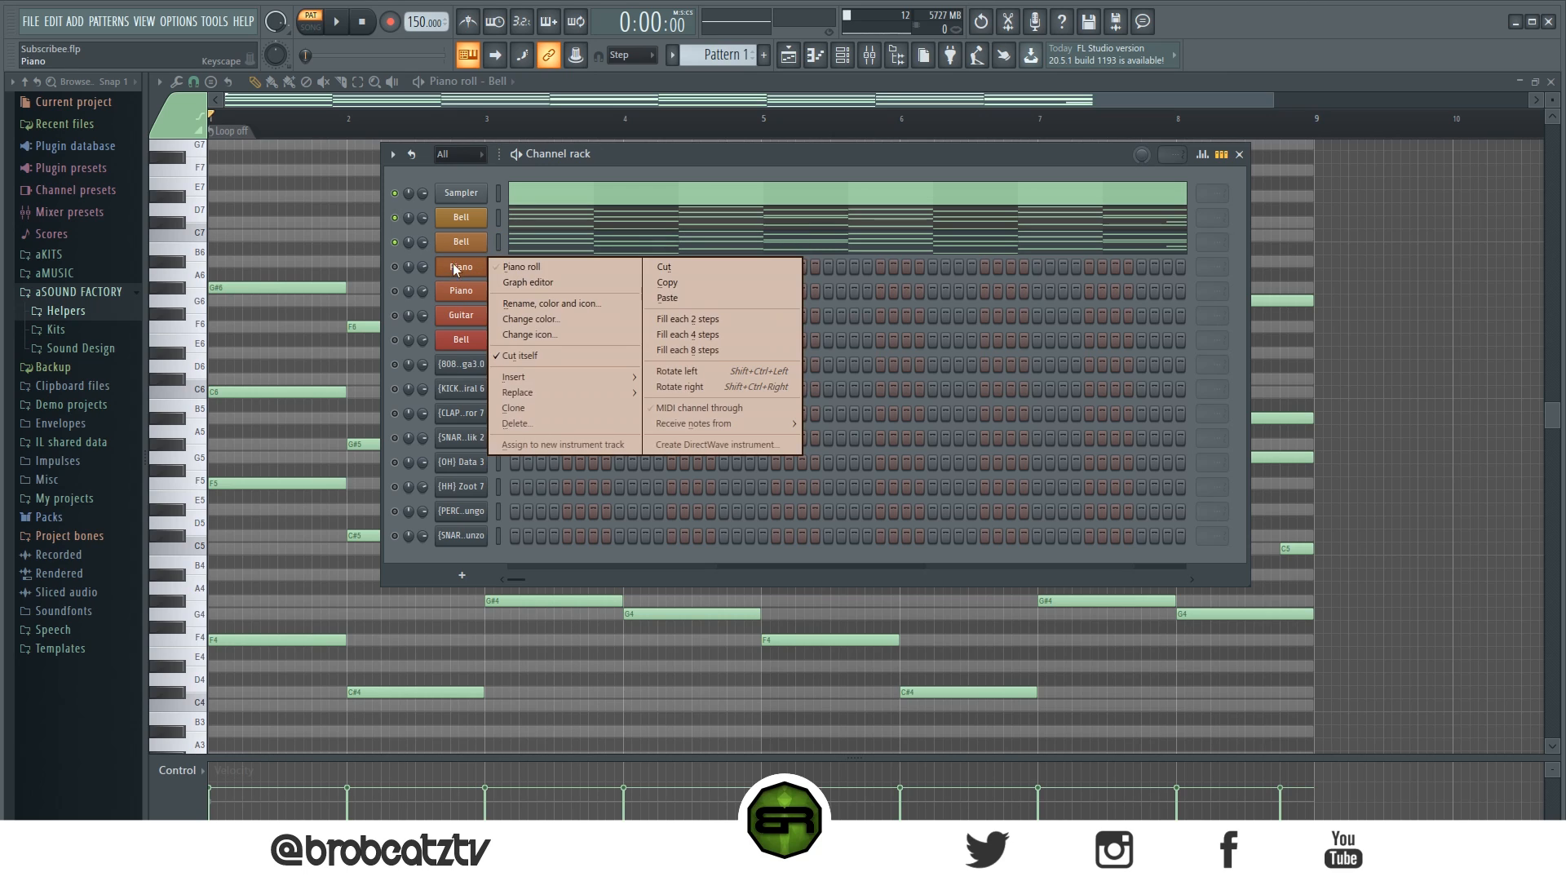
click(658, 298)
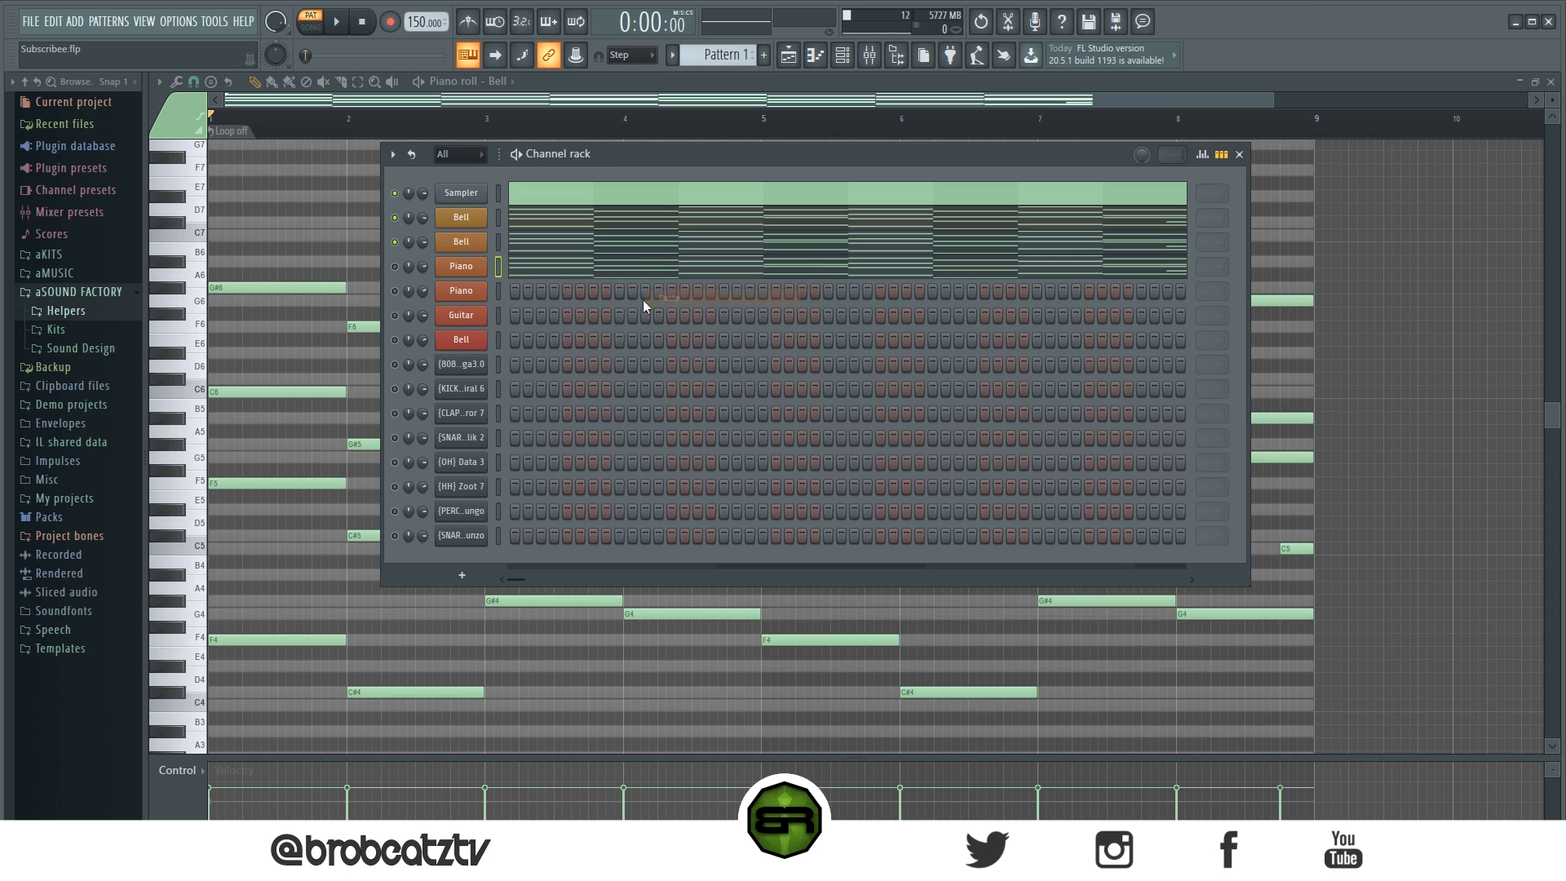
Step: Open the first Piano channel's notes in the piano roll and delete everything in bars 5 to 8
click(600, 276)
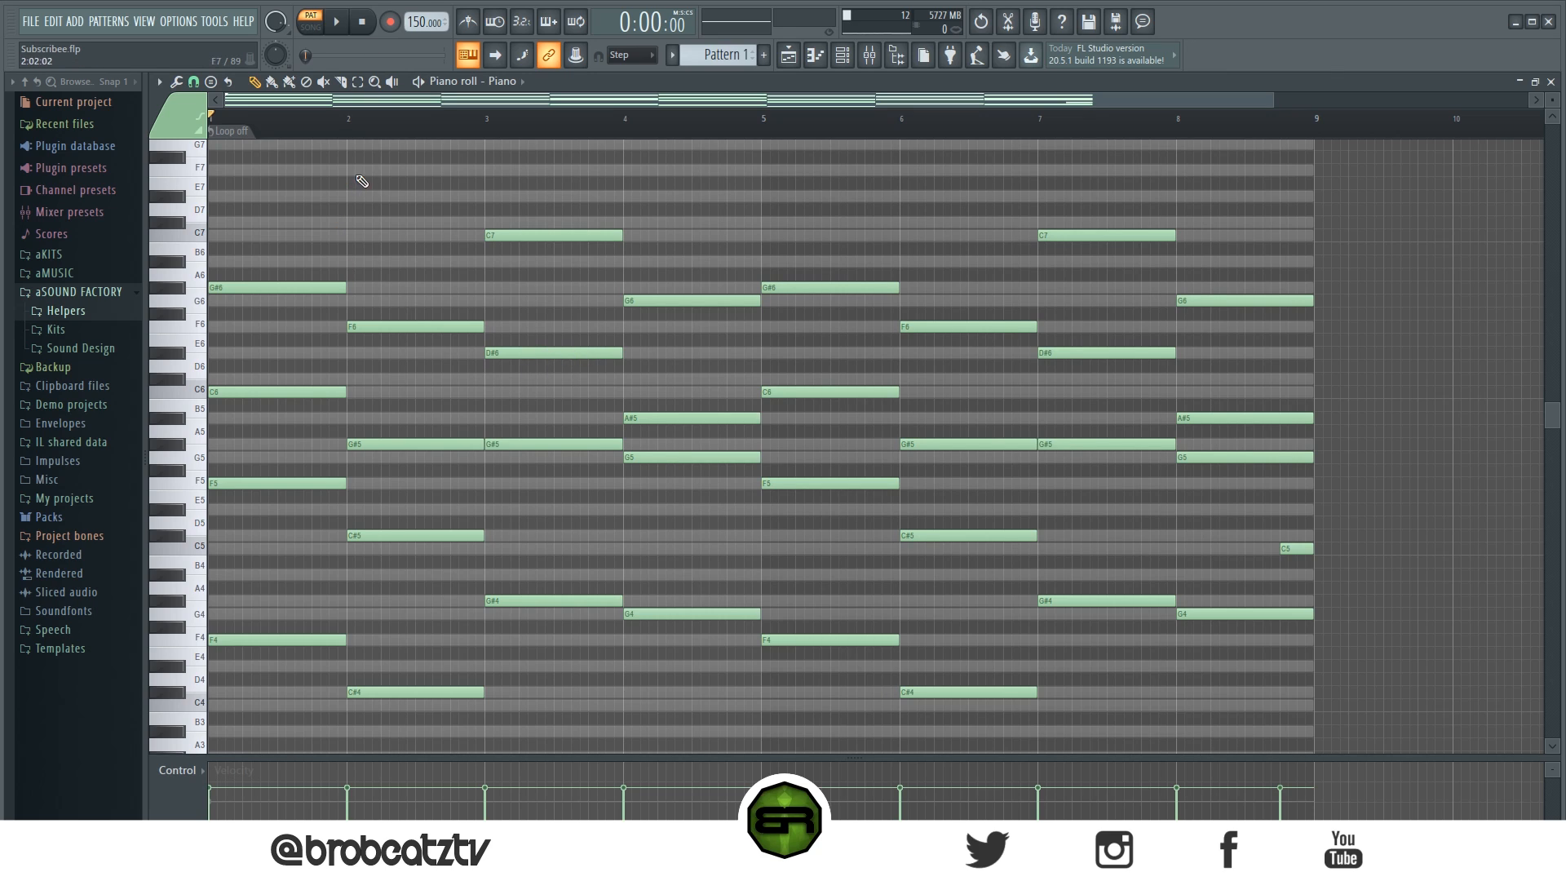
drag(810, 188, 1297, 700)
key(Delete)
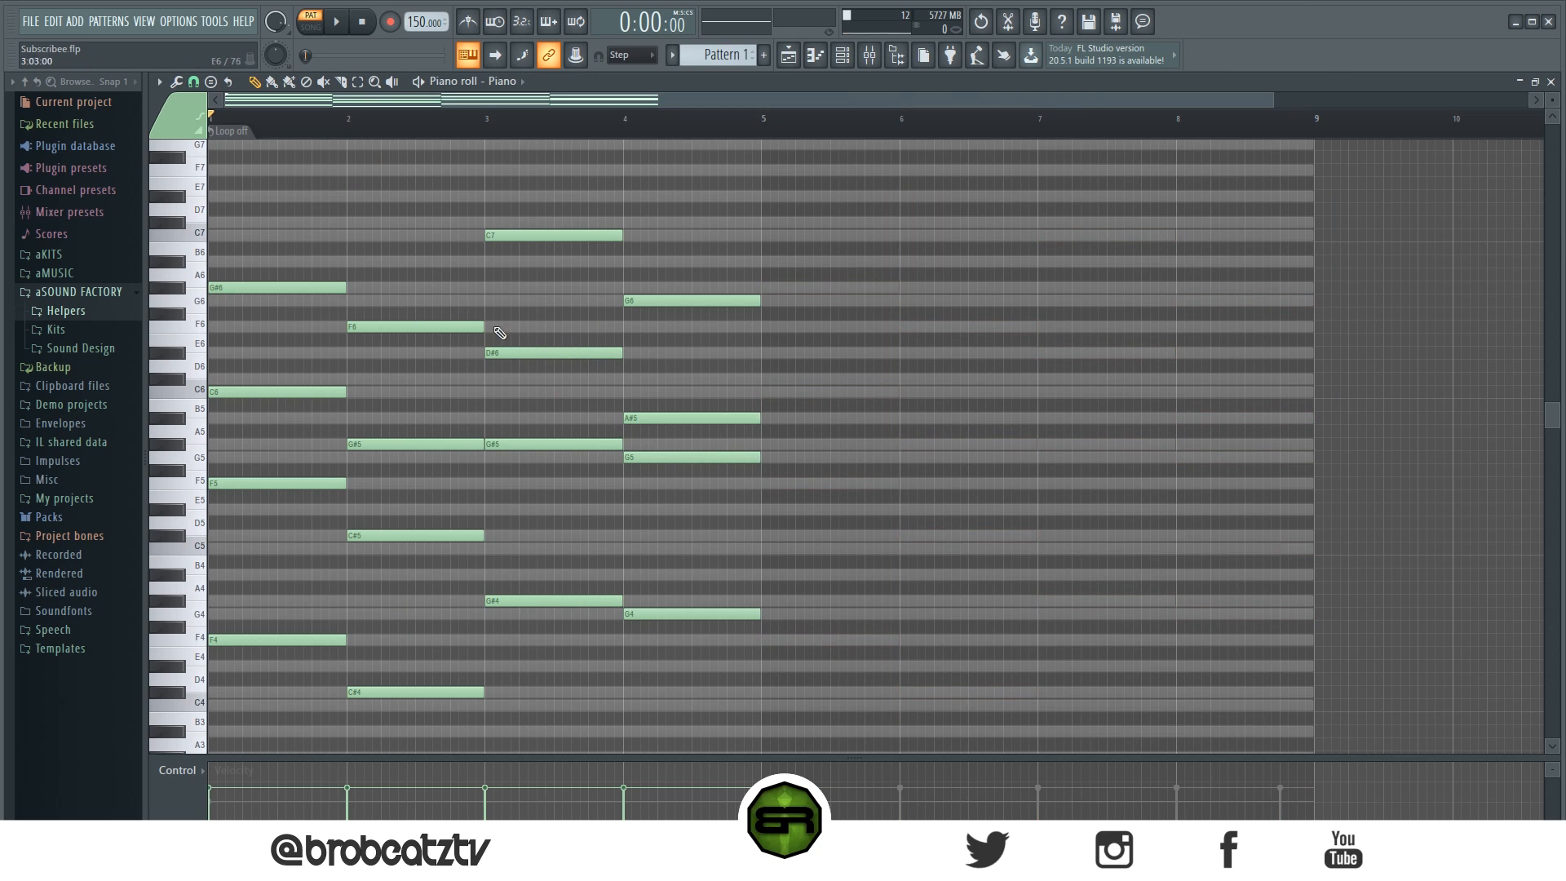
Step: Delete the chords in bars 2 and 4 of the first Piano channel
drag(416, 286, 419, 773)
drag(694, 219, 727, 611)
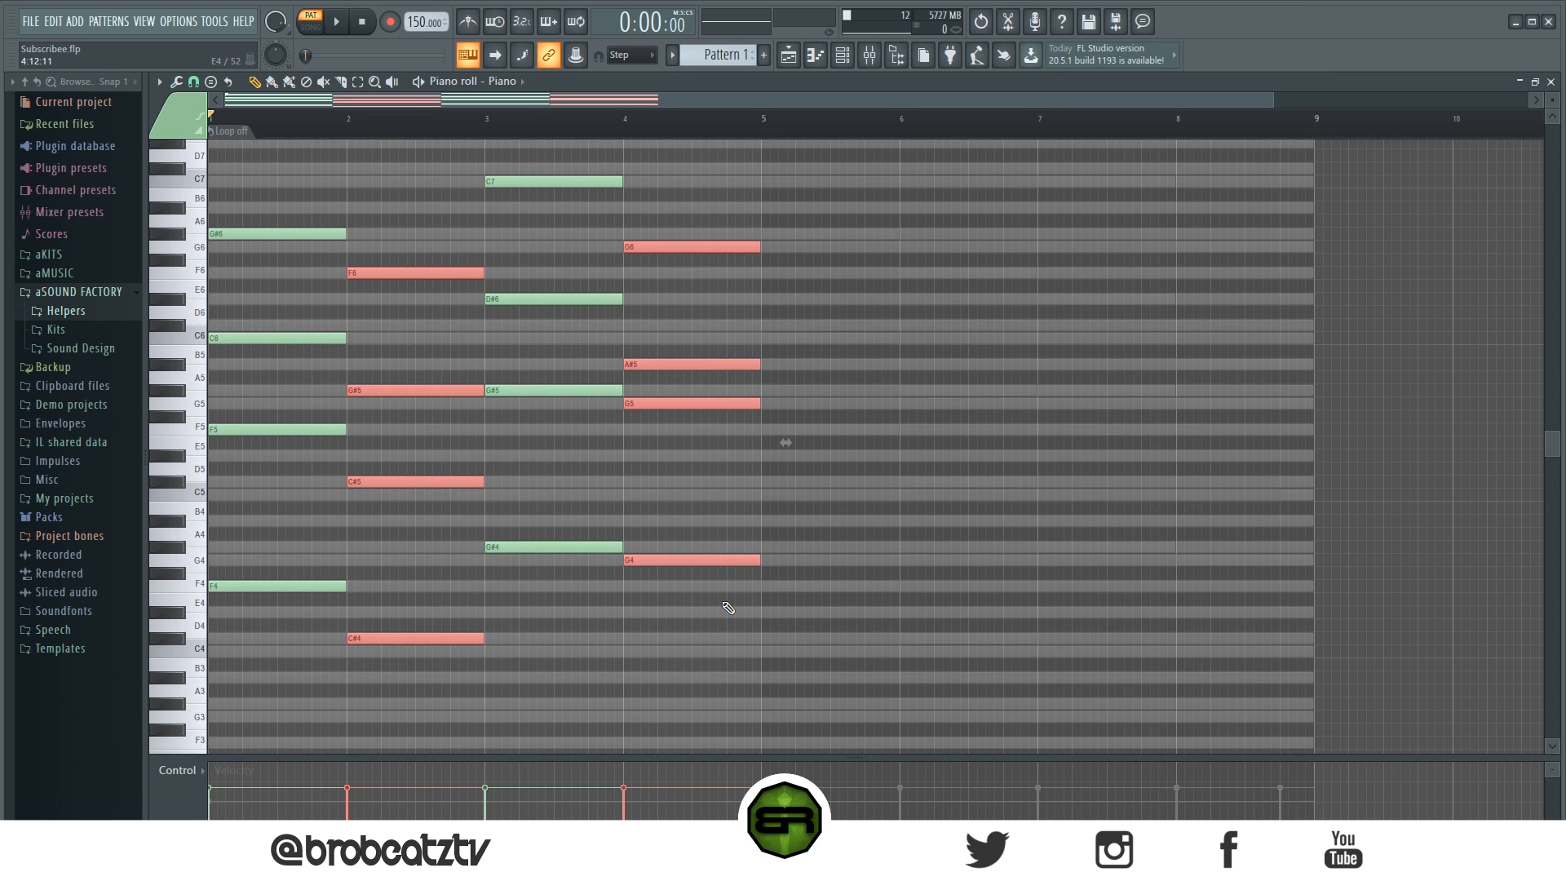
key(Delete)
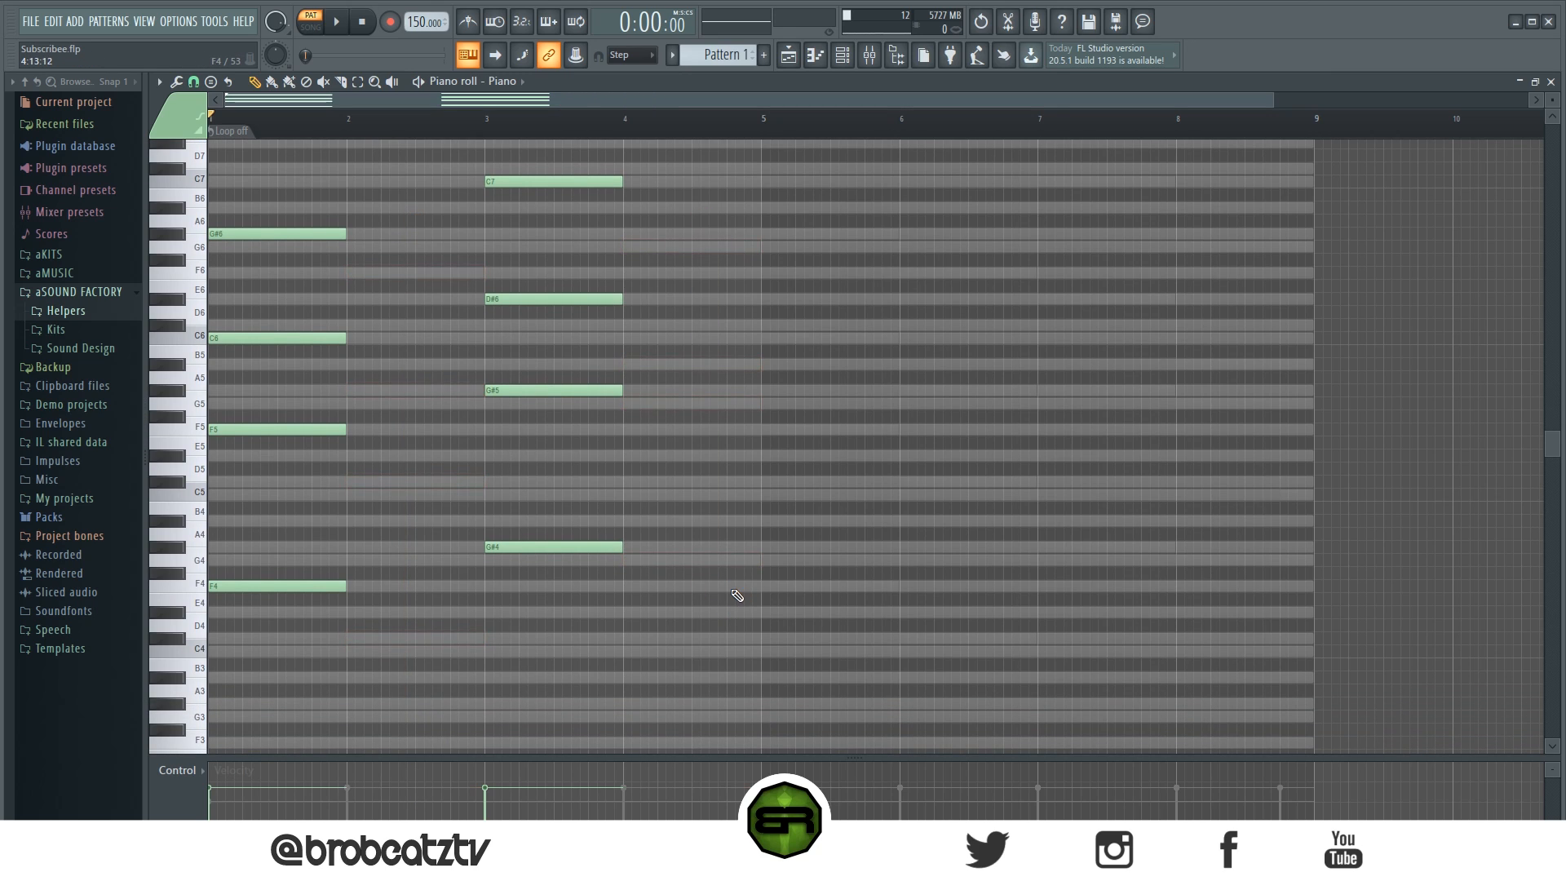
Step: Lengthen the remaining Piano chords to two bars each and duplicate them into bars 5 to 8
key(ctrl+a)
drag(623, 389, 759, 409)
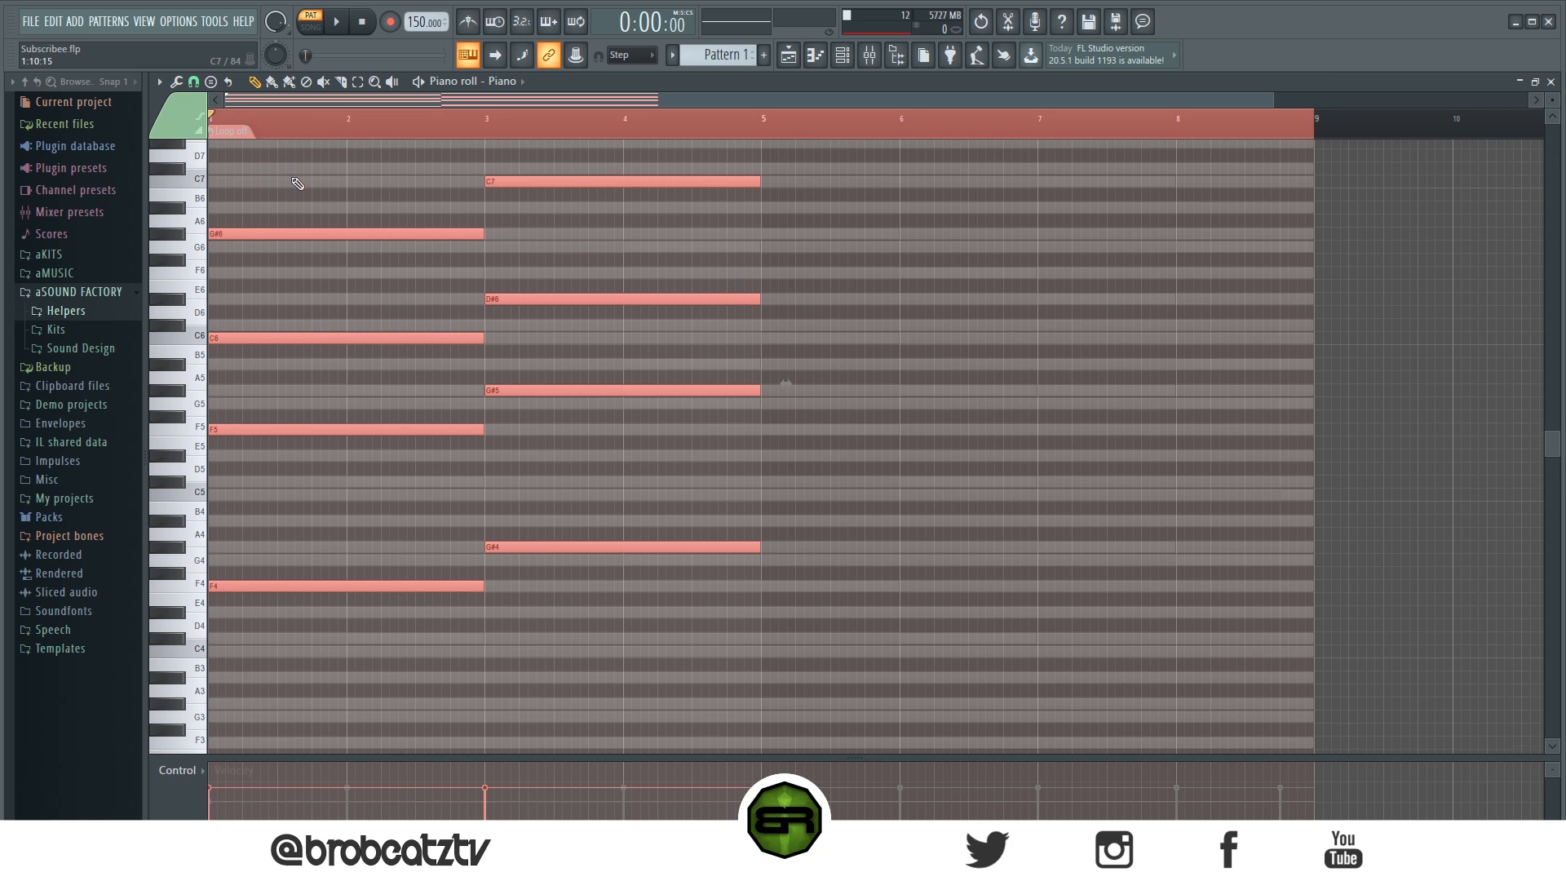
scroll(298, 184, up, 1)
mouse_move(237, 271)
mouse_down()
mouse_move(891, 266)
mouse_move(787, 264)
mouse_move(818, 272)
mouse_up()
key(ctrl+d)
Step: Play the pattern with the two-bar Piano chords, and stop
click(848, 59)
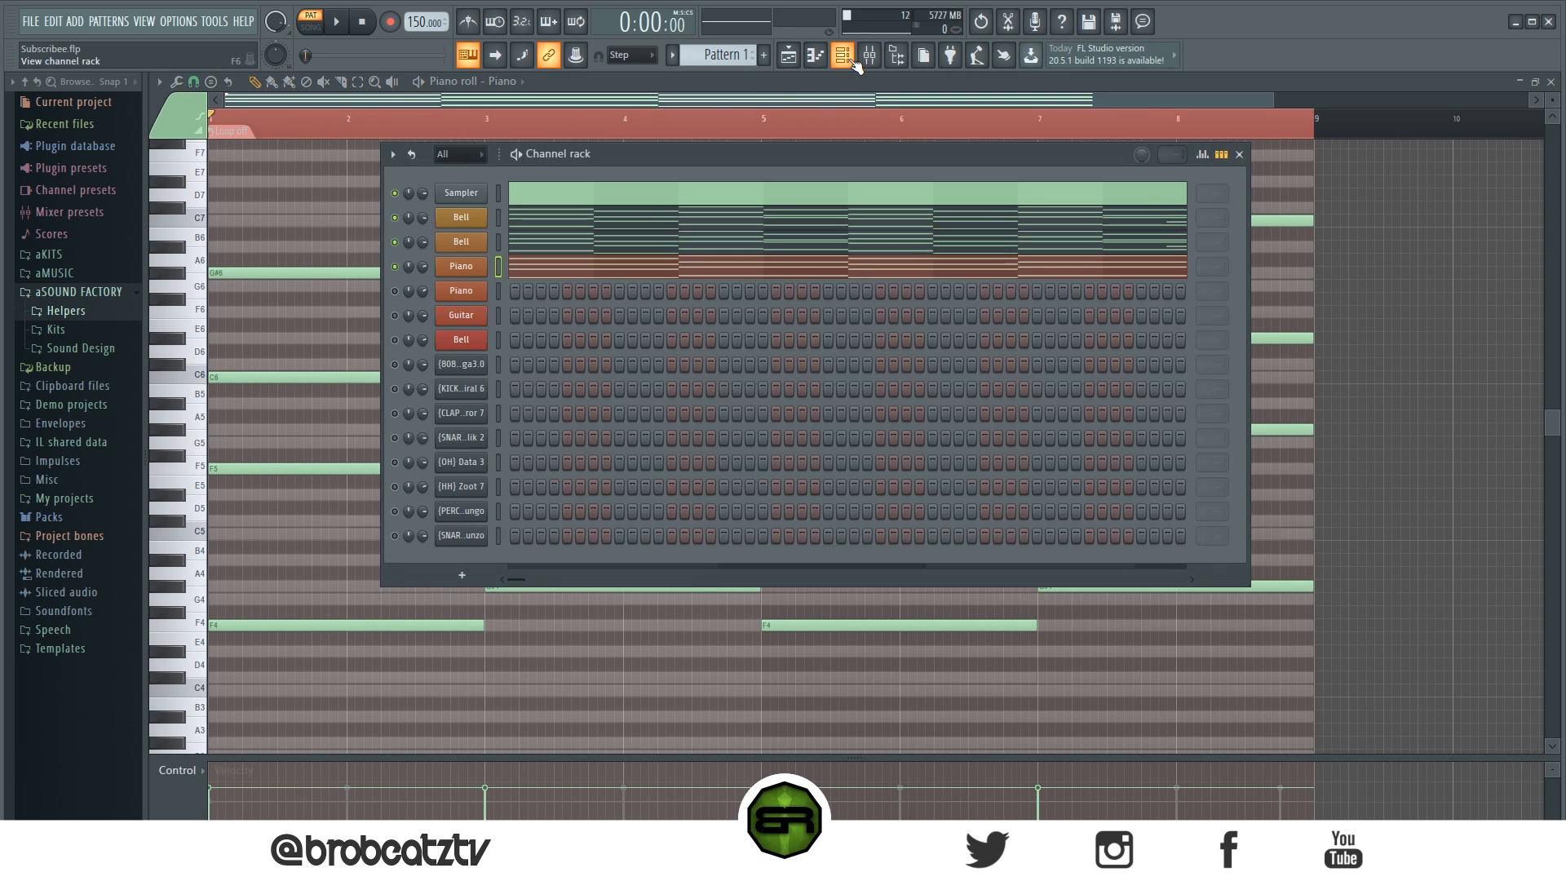
click(854, 62)
key(space)
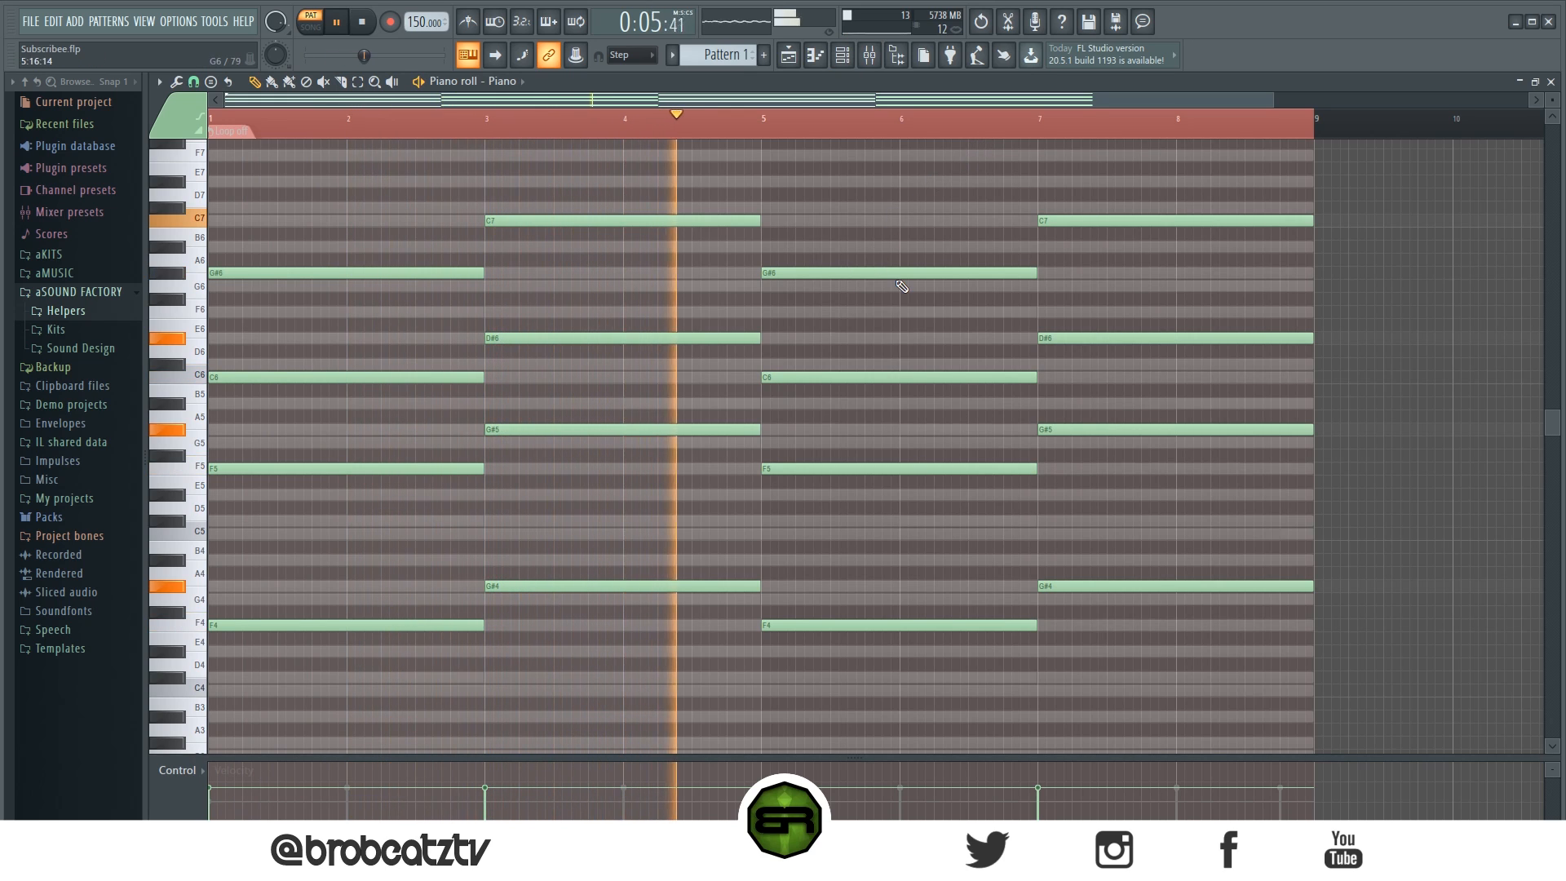
key(space)
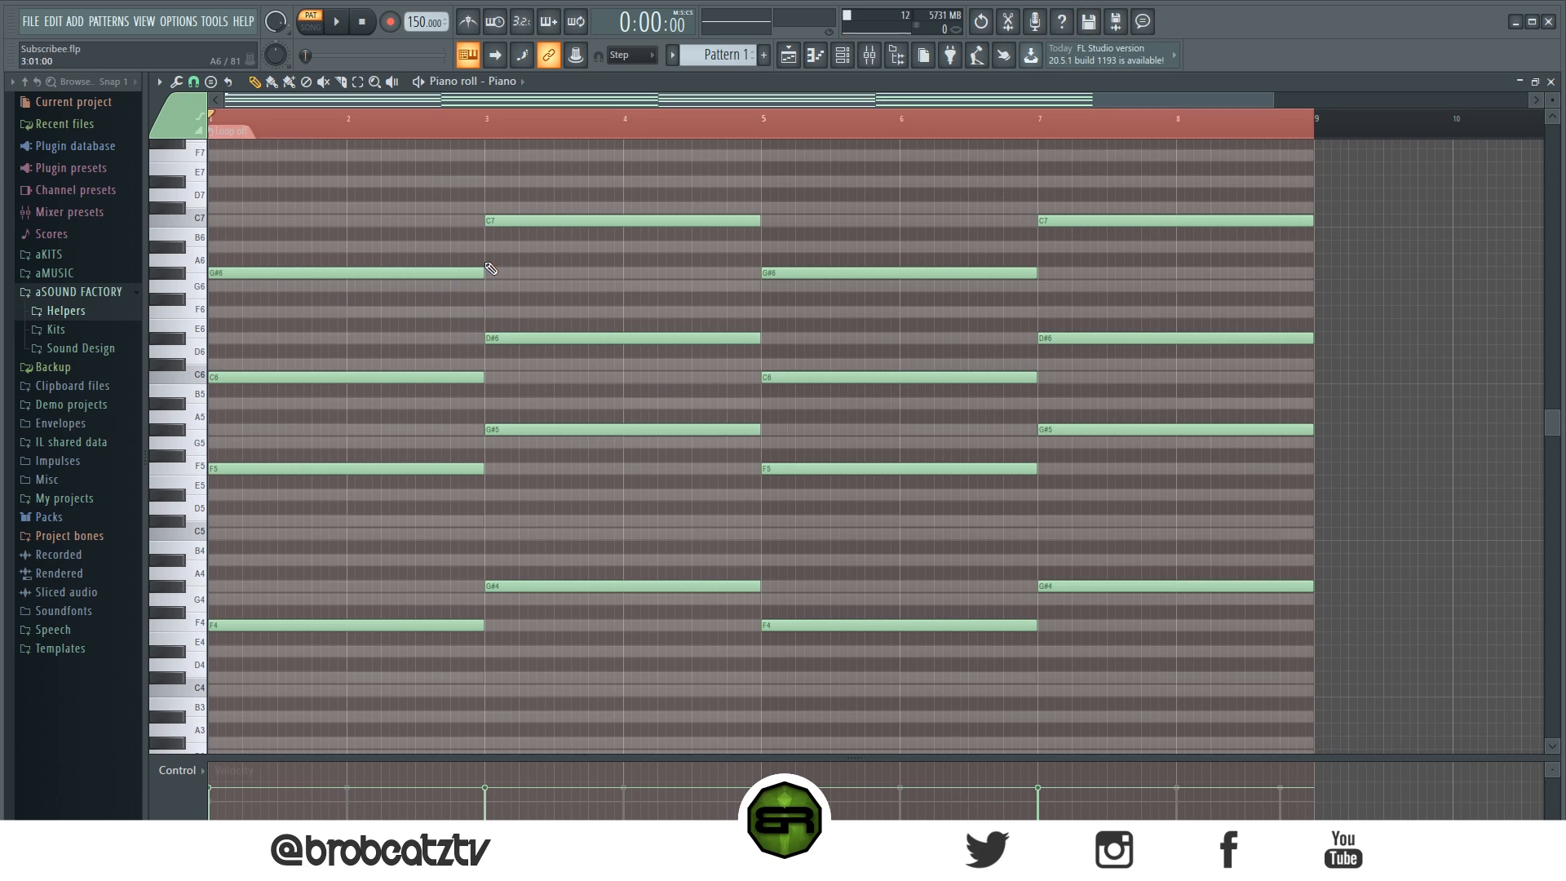
Step: Shorten the first G#6 note and add short G#6 and G6 passing notes just before bar 3
drag(484, 276, 440, 284)
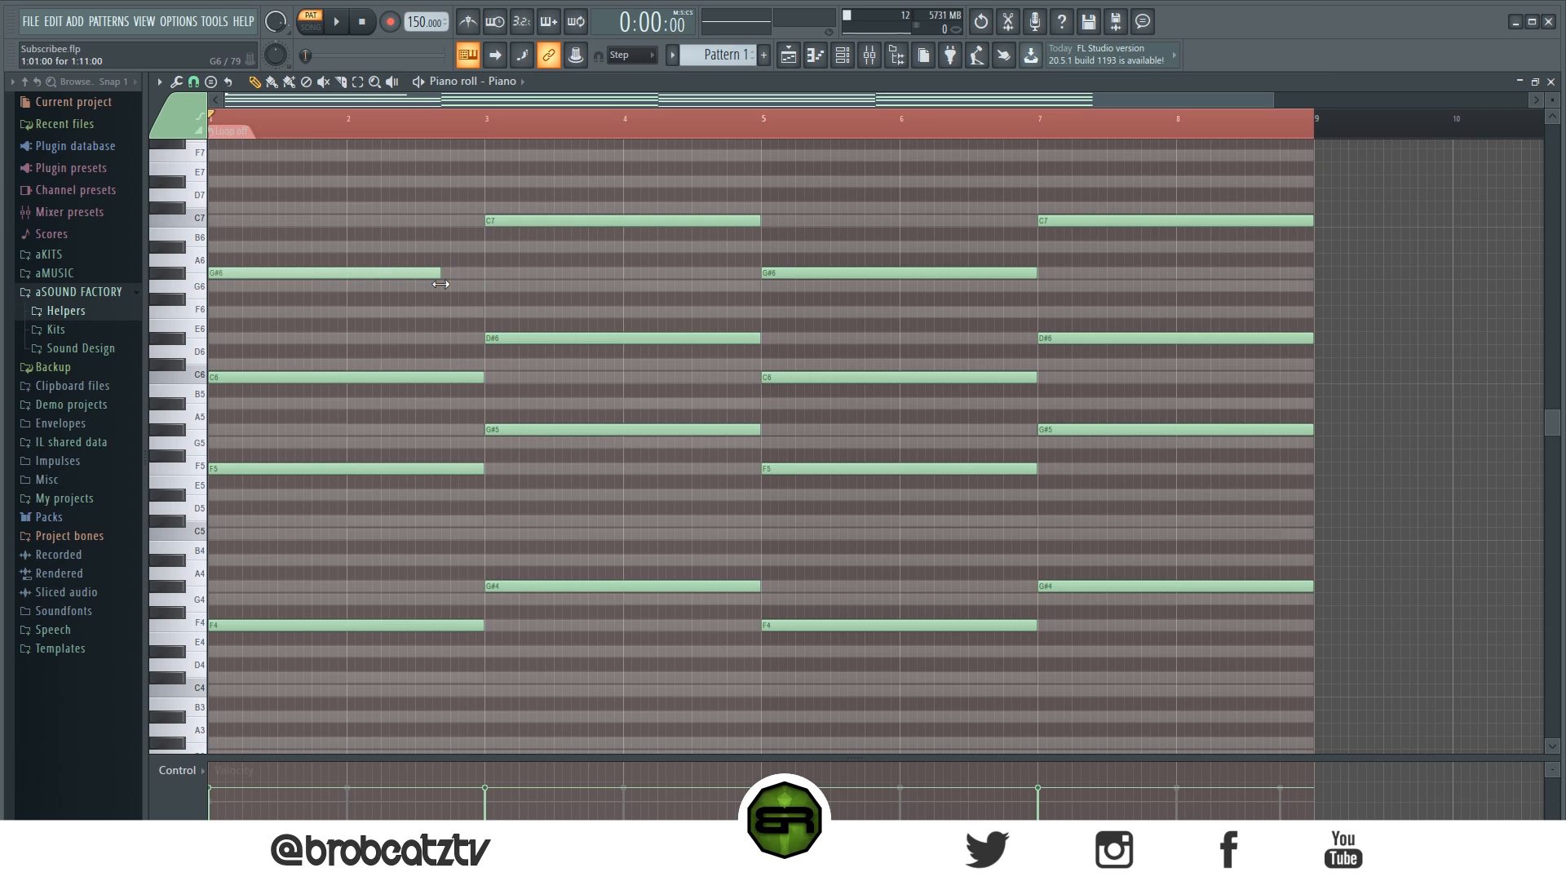
click(457, 274)
click(478, 299)
mouse_move(478, 298)
mouse_down()
mouse_move(714, 281)
mouse_move(493, 286)
mouse_up()
click(491, 325)
Step: With the pattern playing, add short F6 and G6 notes before bar 5 and an A#6 before bar 7, and stop
key(space)
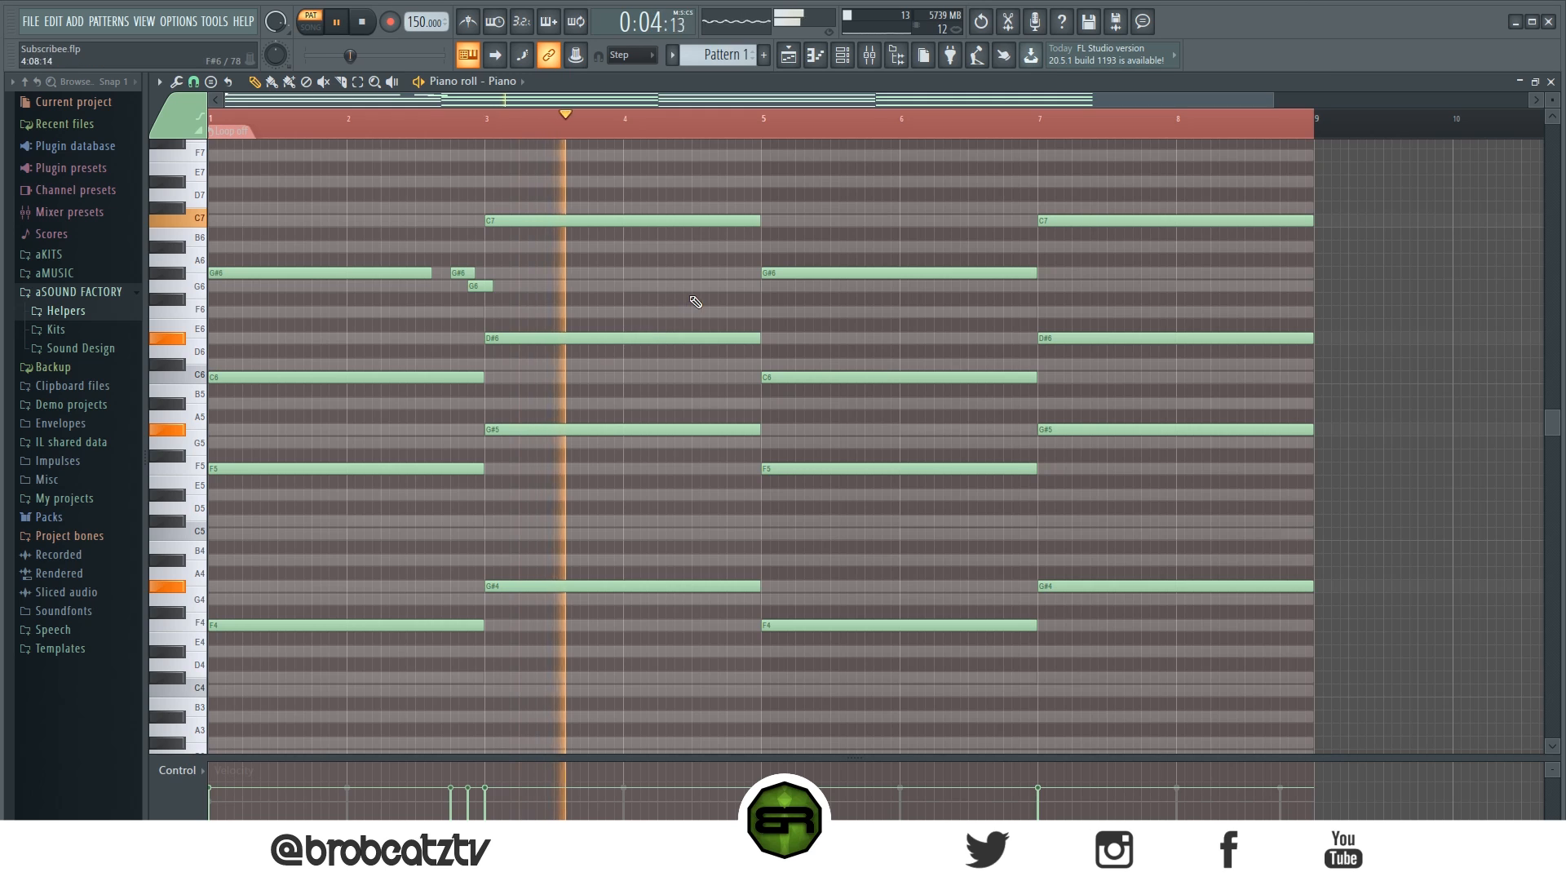
click(753, 286)
click(738, 312)
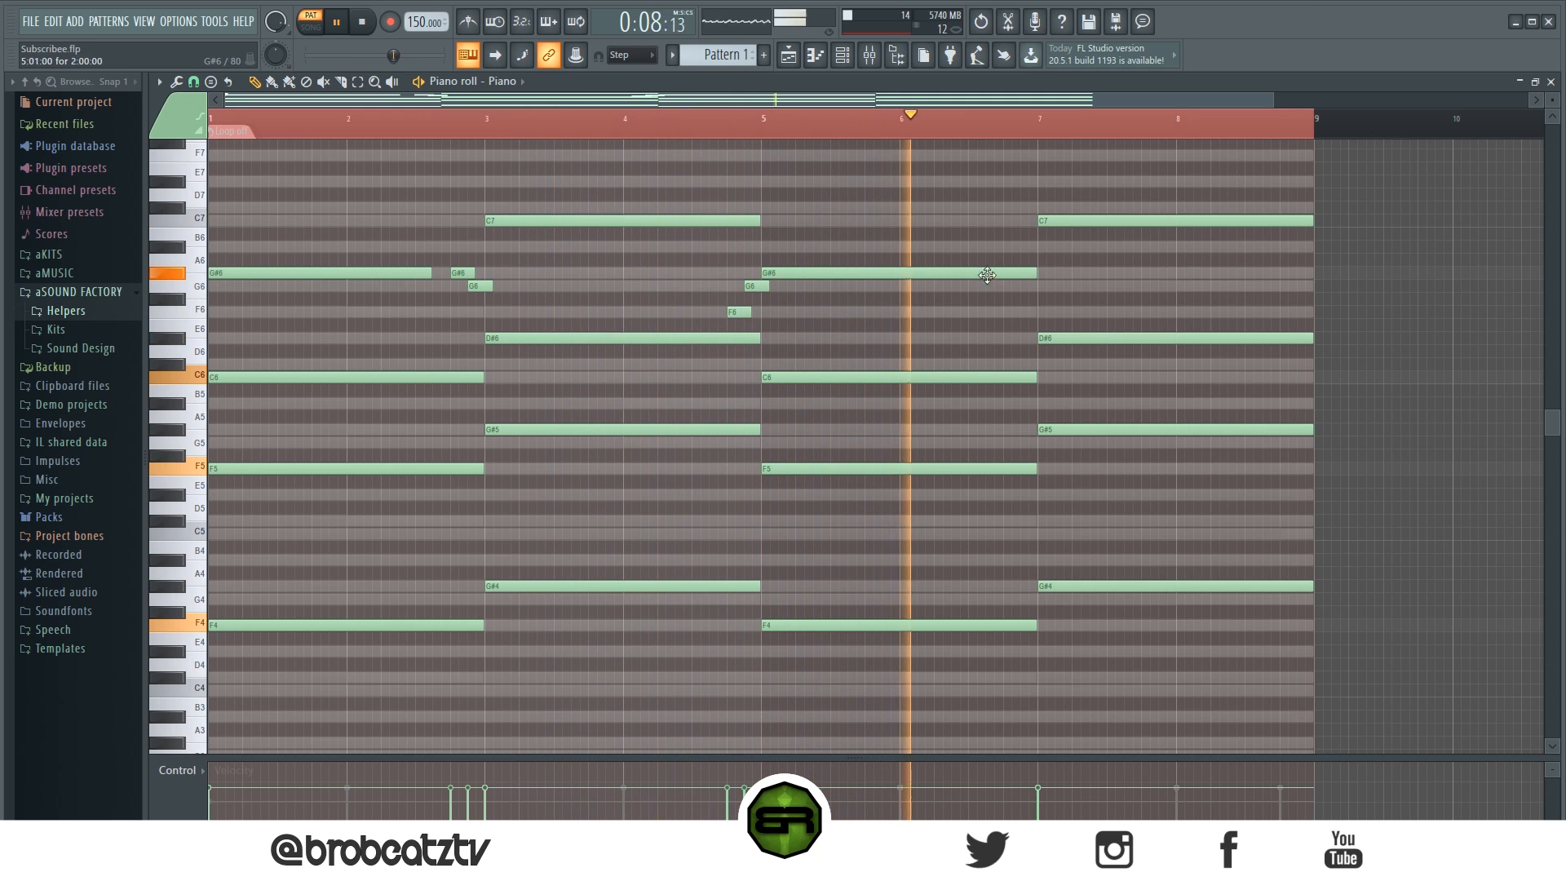
click(1012, 247)
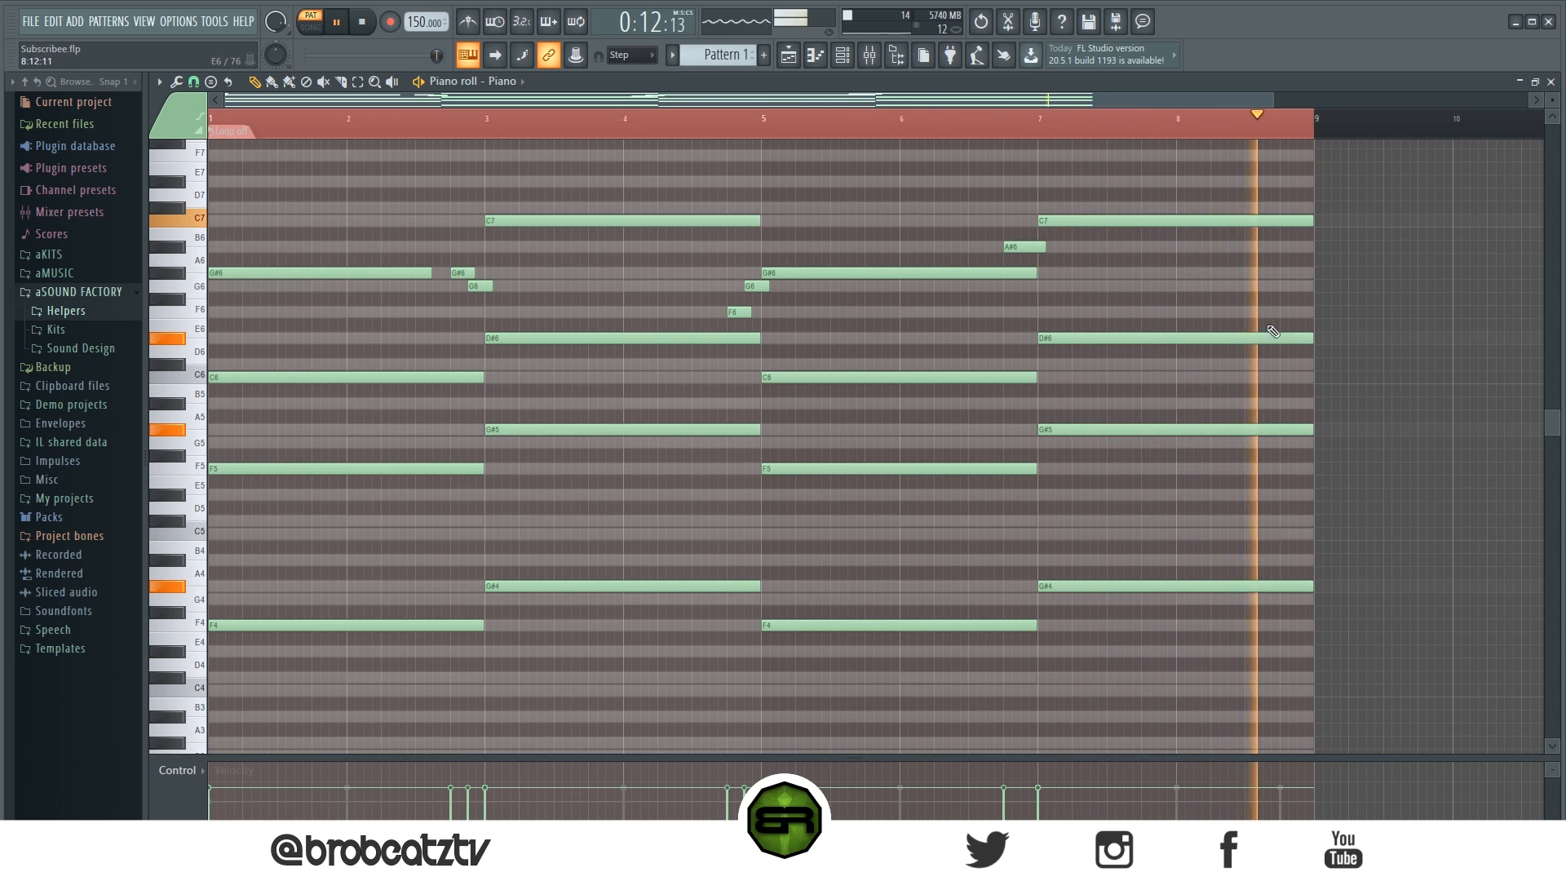
key(space)
Step: Add the same short F6 and G6 passing notes at the end of bar 8
click(756, 286)
drag(758, 295, 1311, 289)
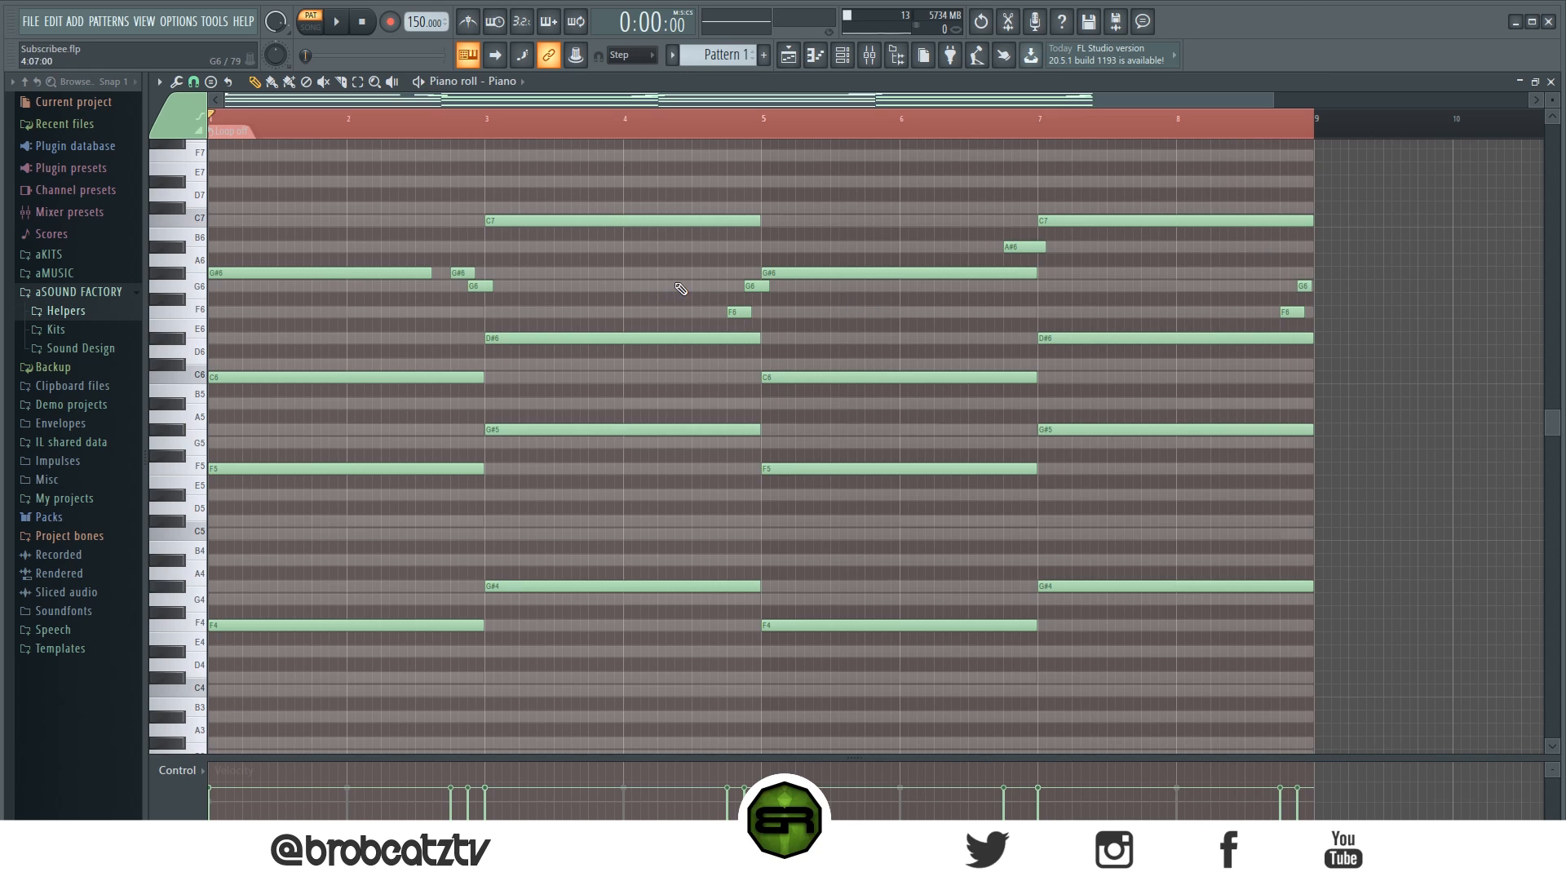
Step: Randomize the levels of all the Piano notes with the randomizer and clear the selection
key(ctrl+a)
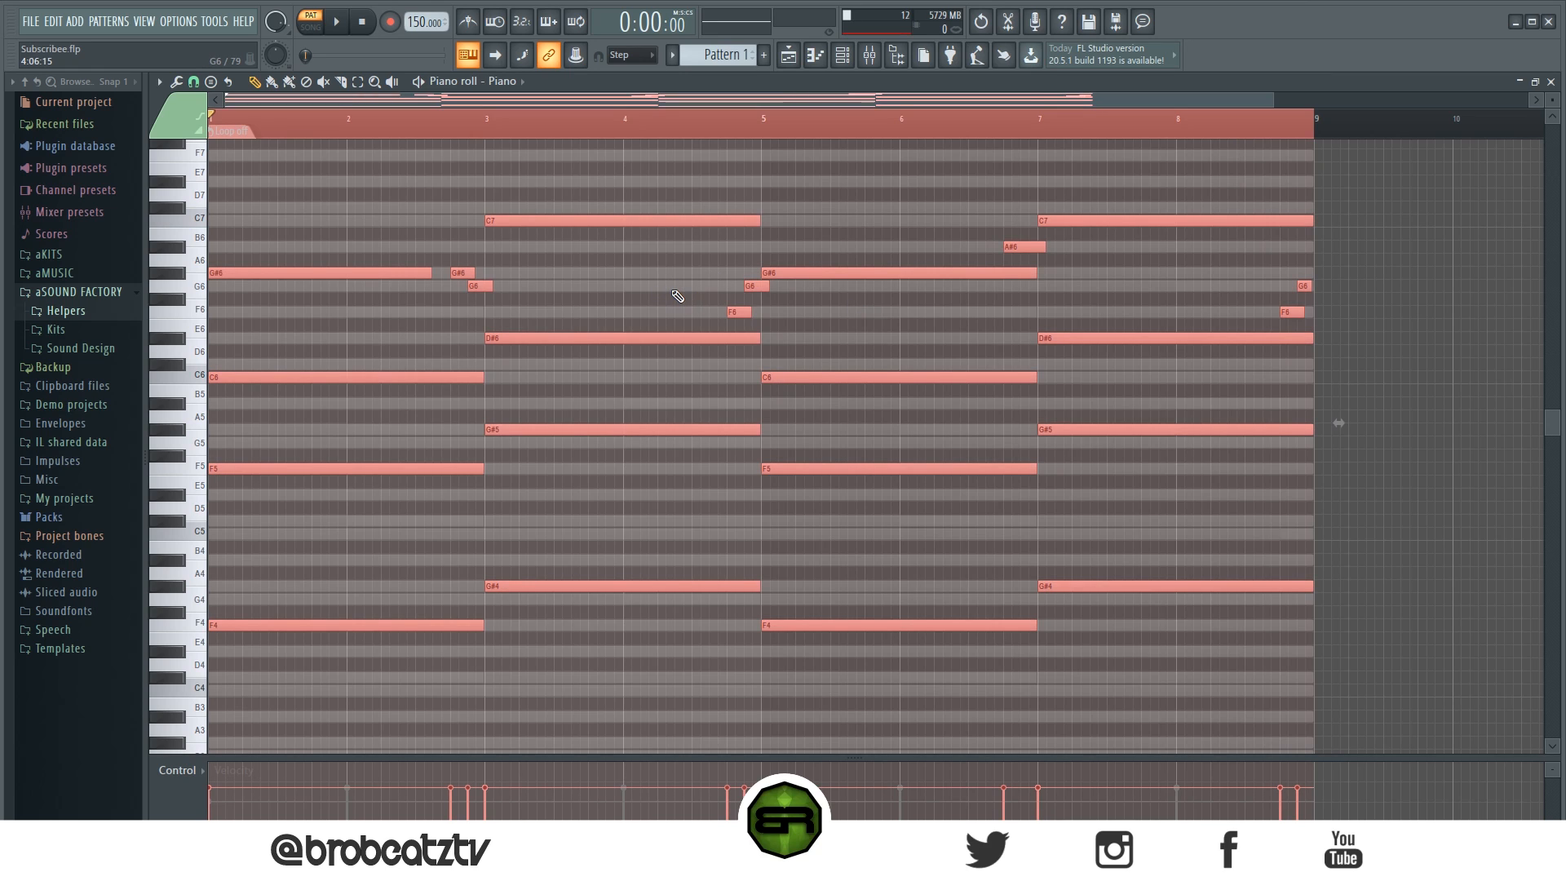
key(alt+u)
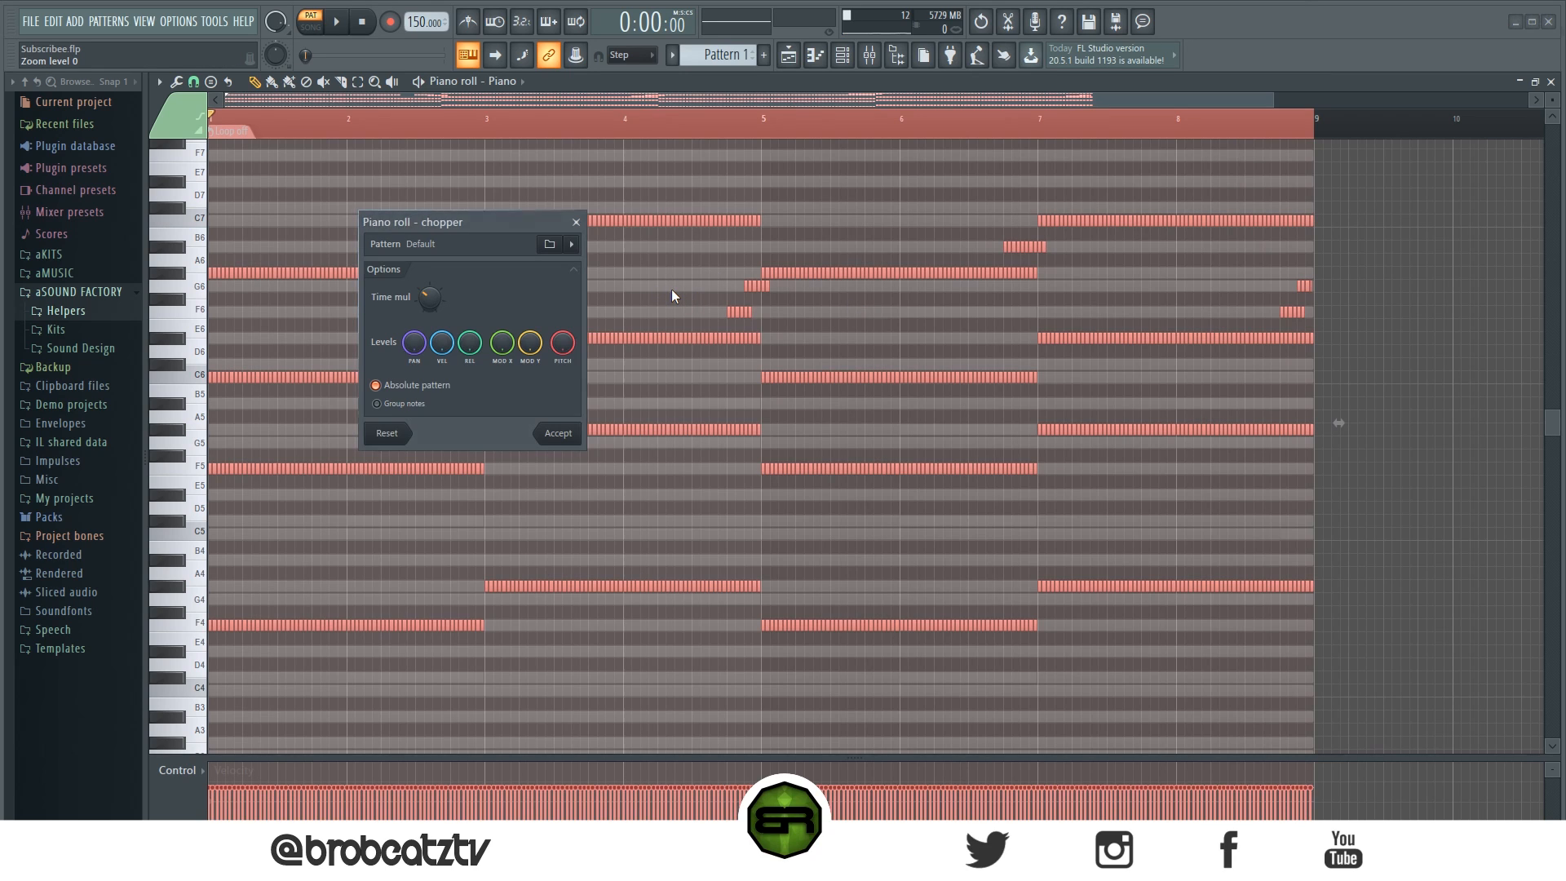
click(575, 222)
key(alt+r)
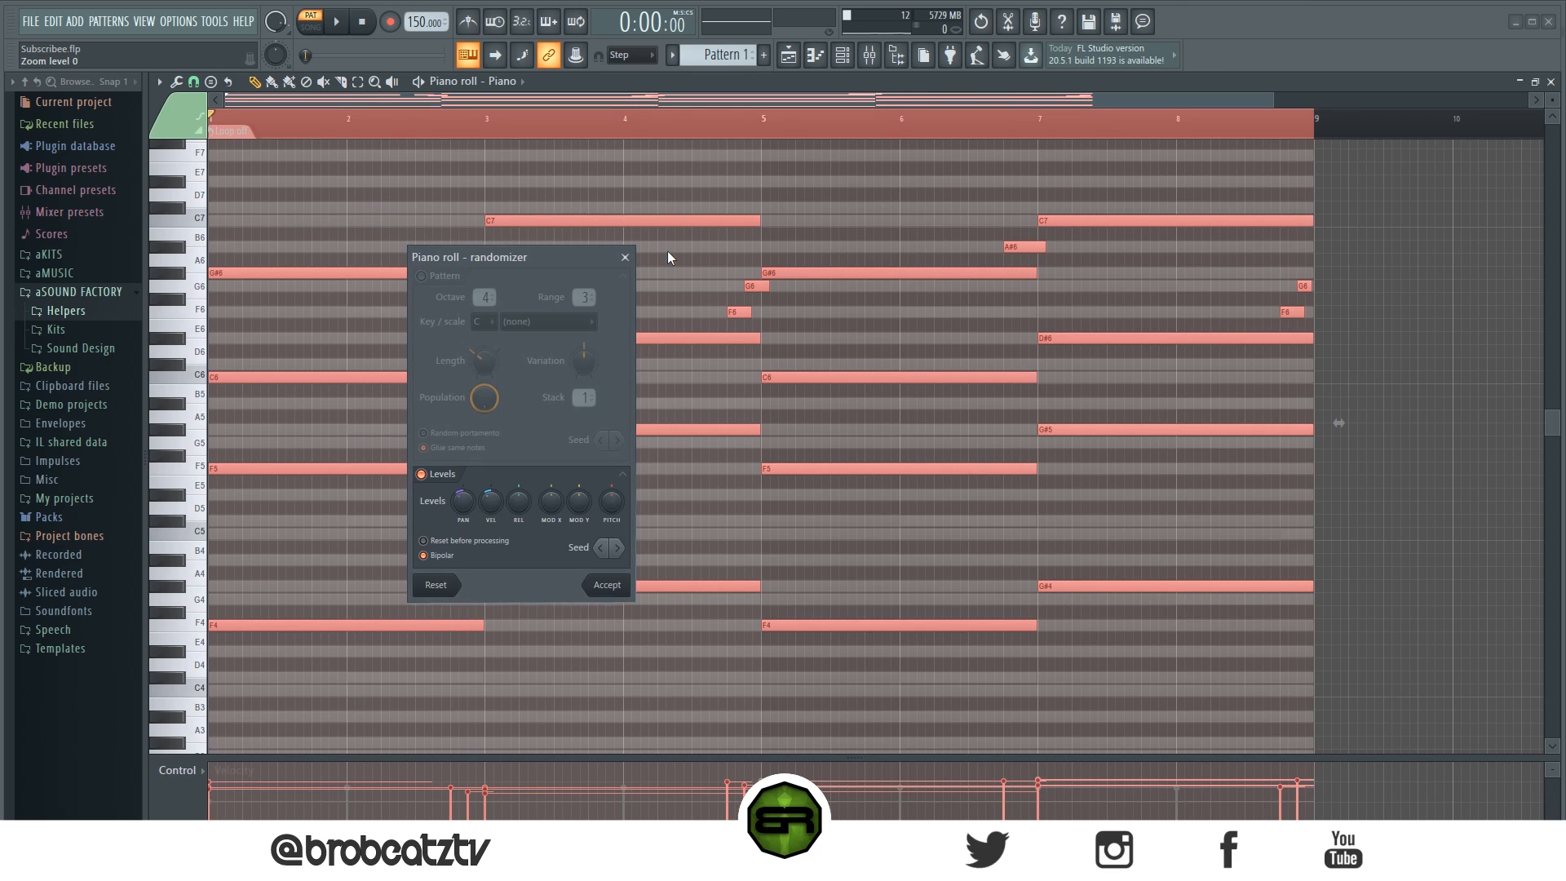
click(608, 584)
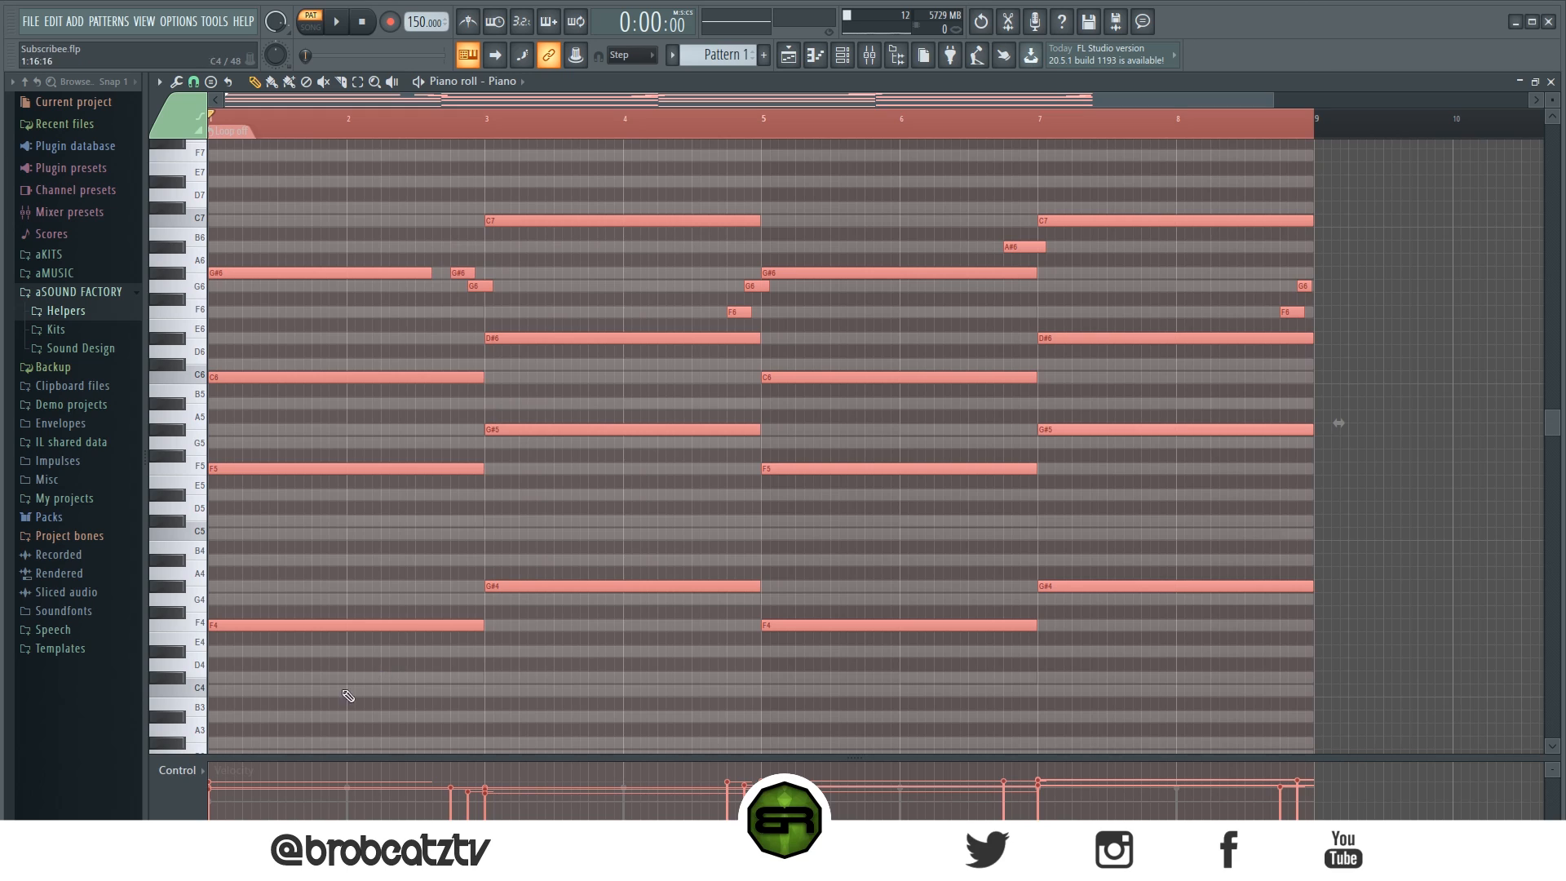
ctrl+click(803, 176)
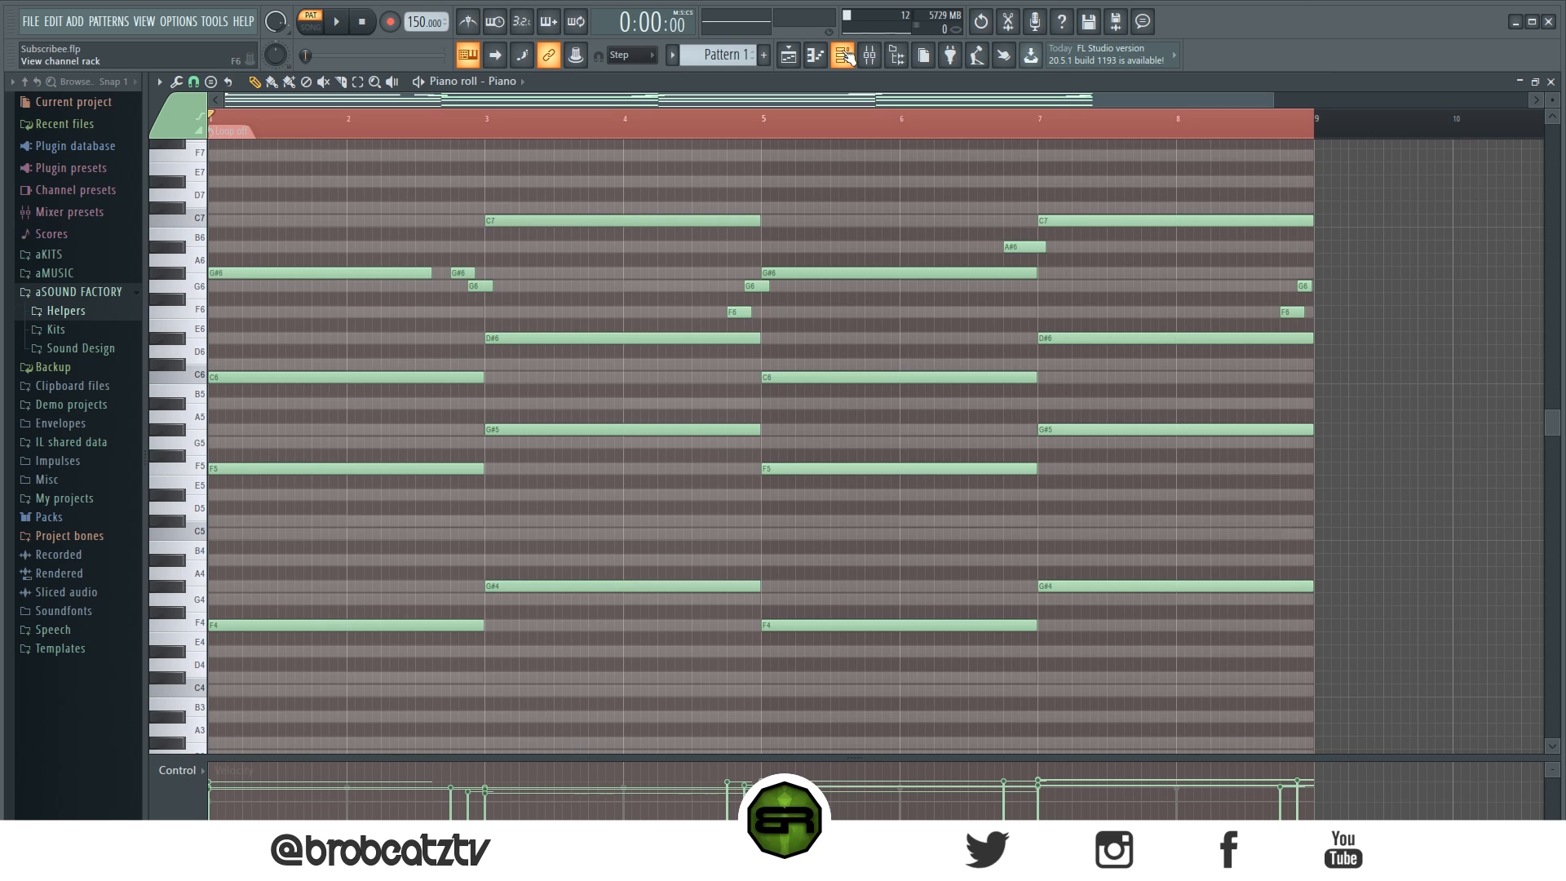
Step: Open the 808 channel's piano roll and show note panning in the control lane
click(845, 56)
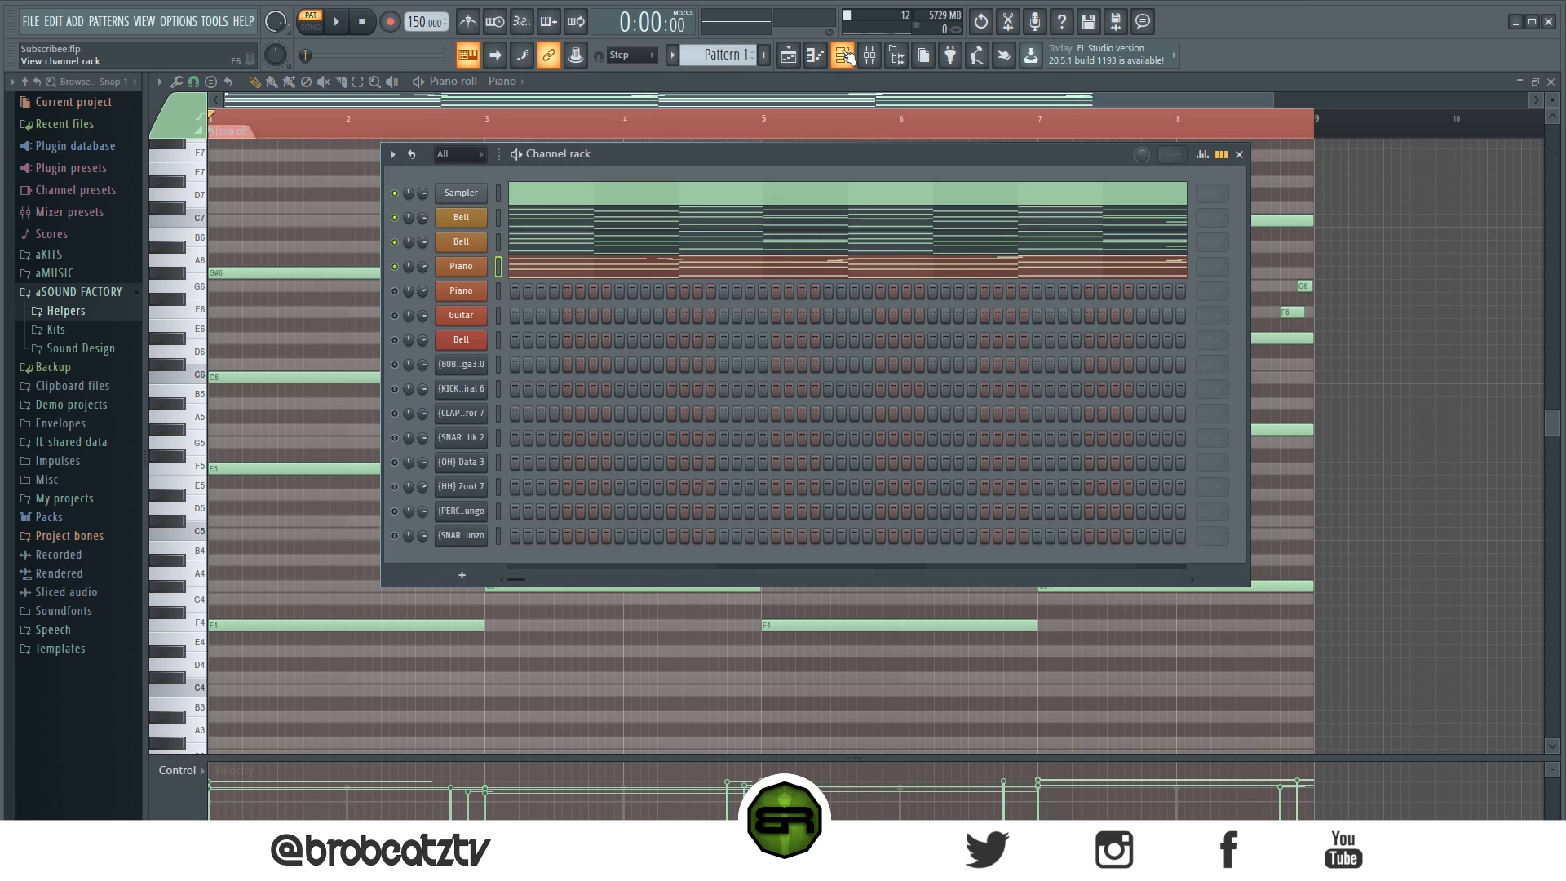
right_click(487, 363)
click(510, 369)
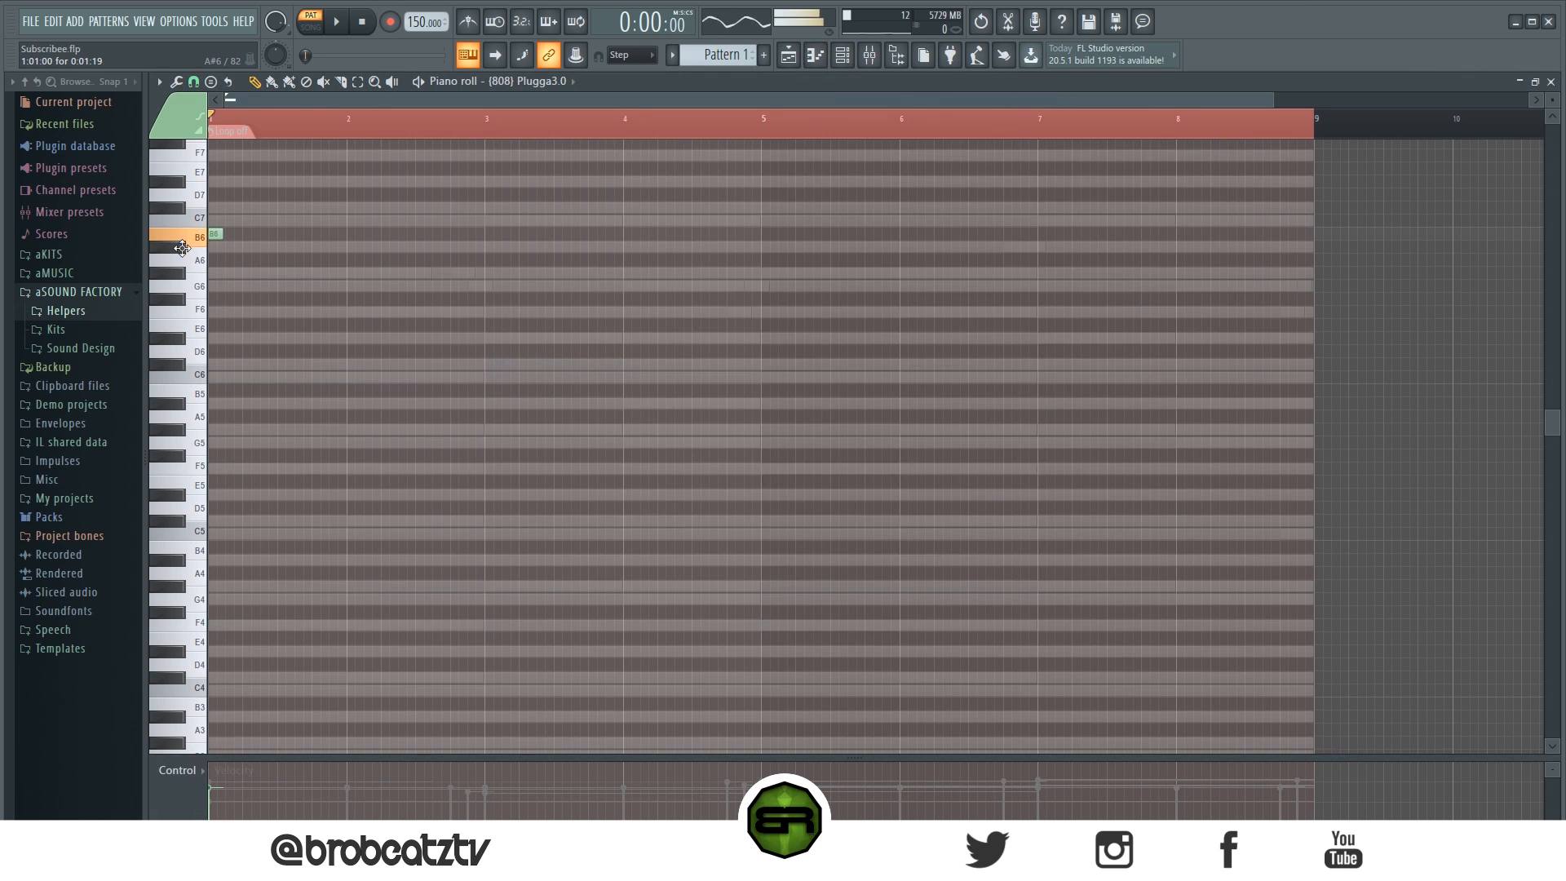
click(177, 770)
click(204, 760)
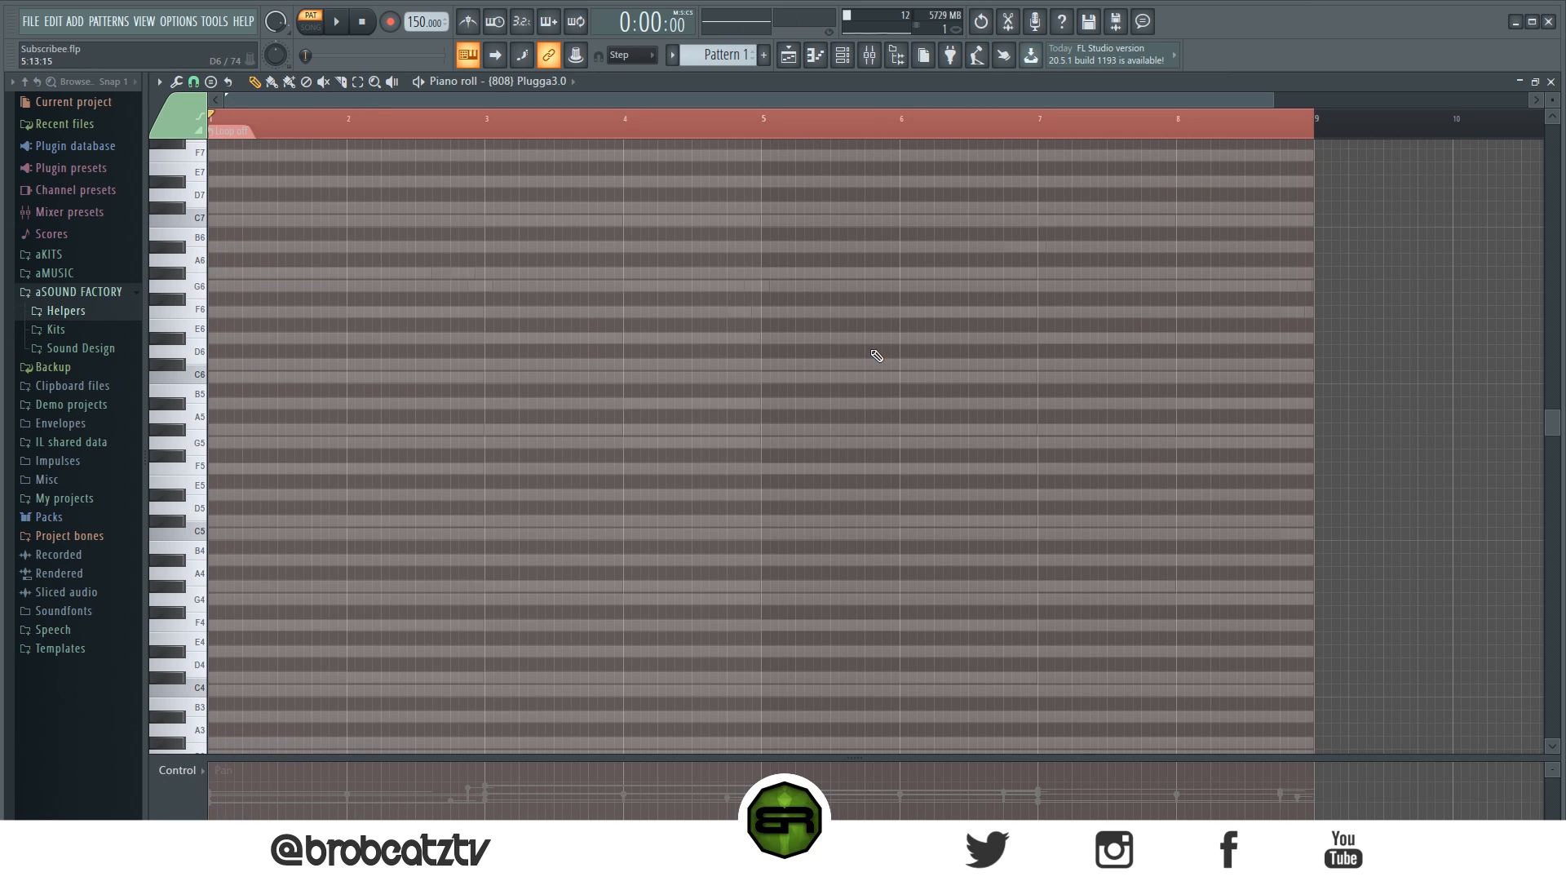
Step: Copy the first Piano channel's notes to the second Piano channel
click(843, 54)
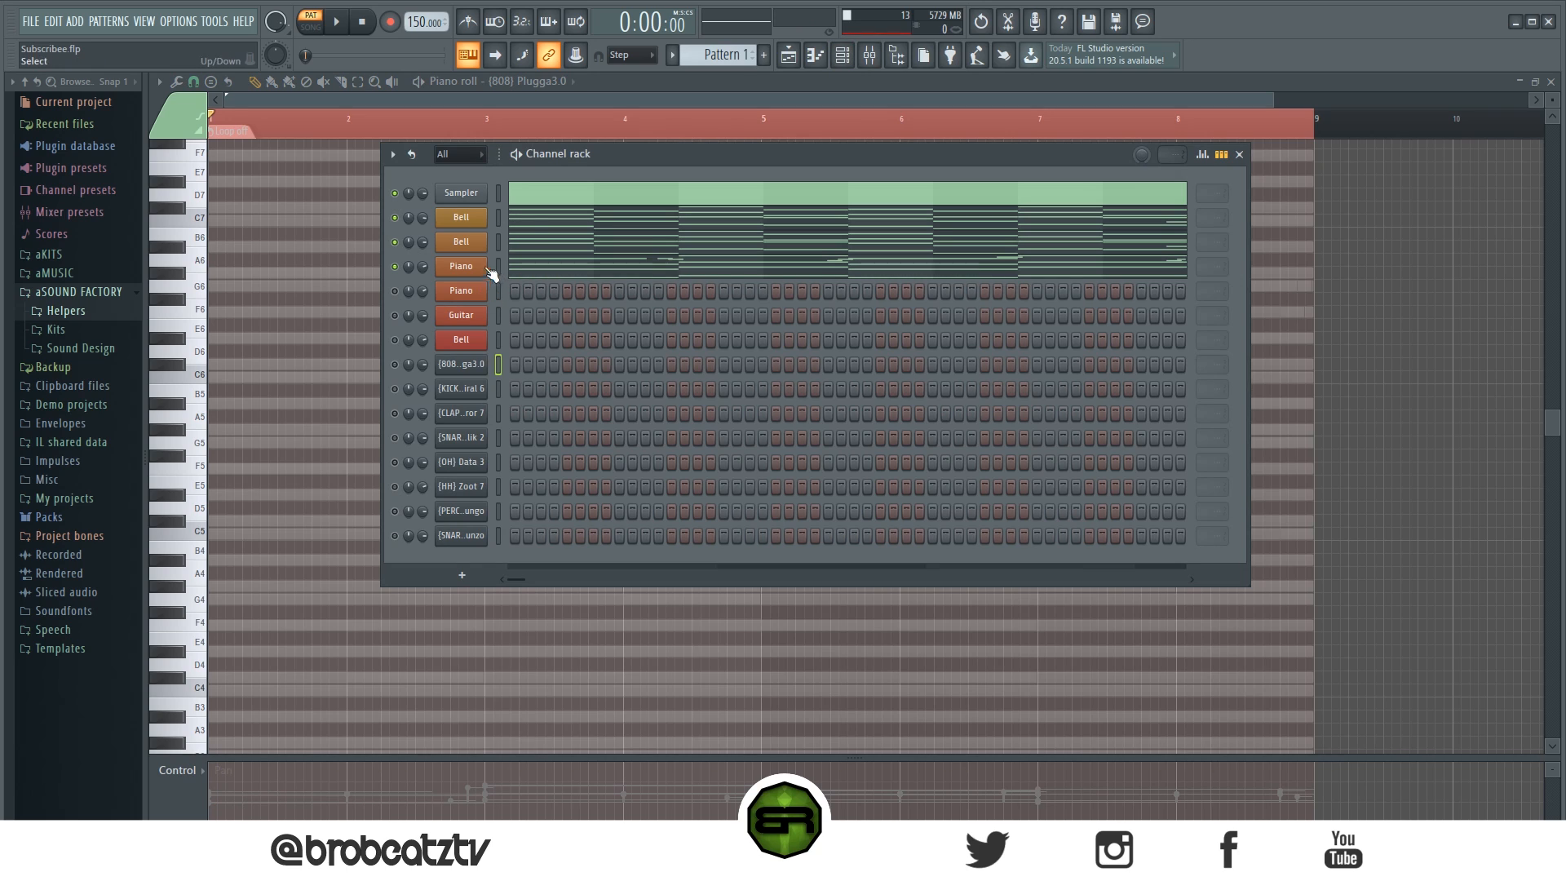
click(571, 269)
click(843, 54)
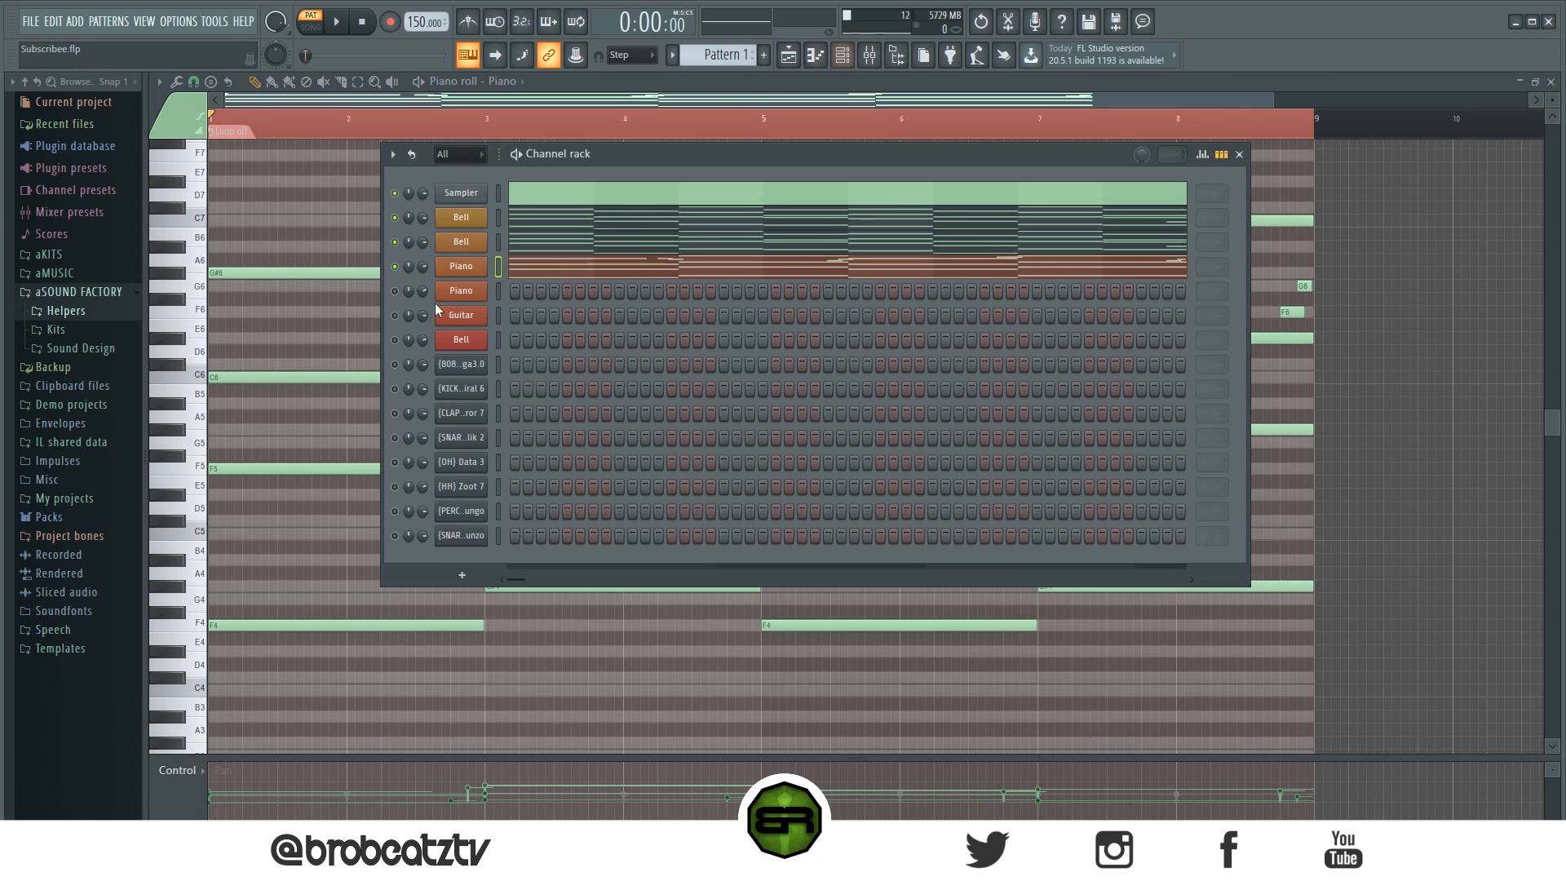
right_click(466, 267)
click(654, 284)
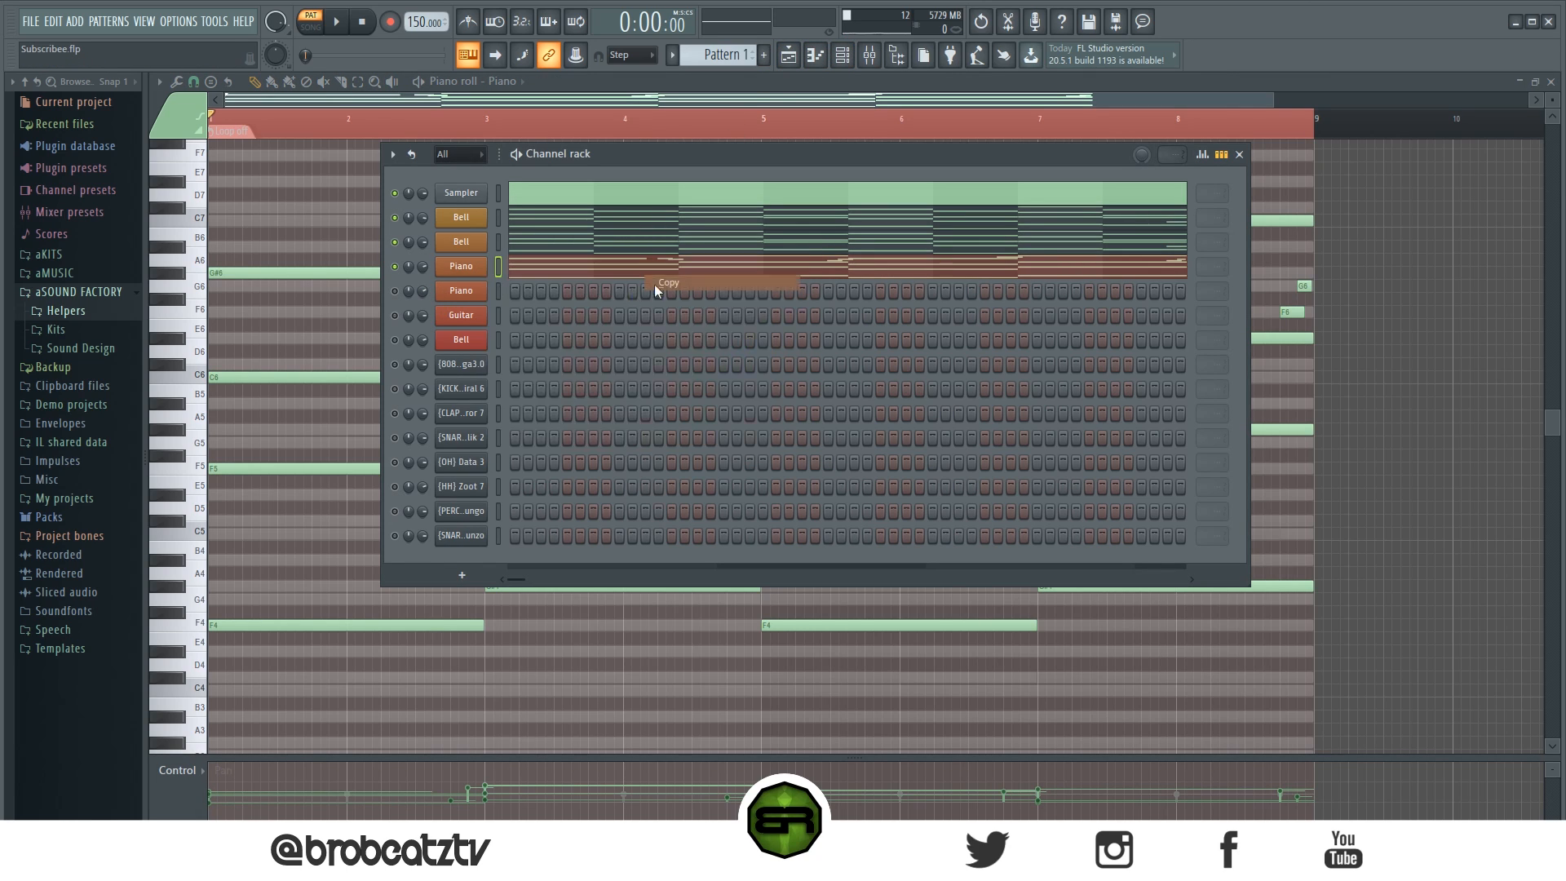
right_click(456, 290)
click(682, 323)
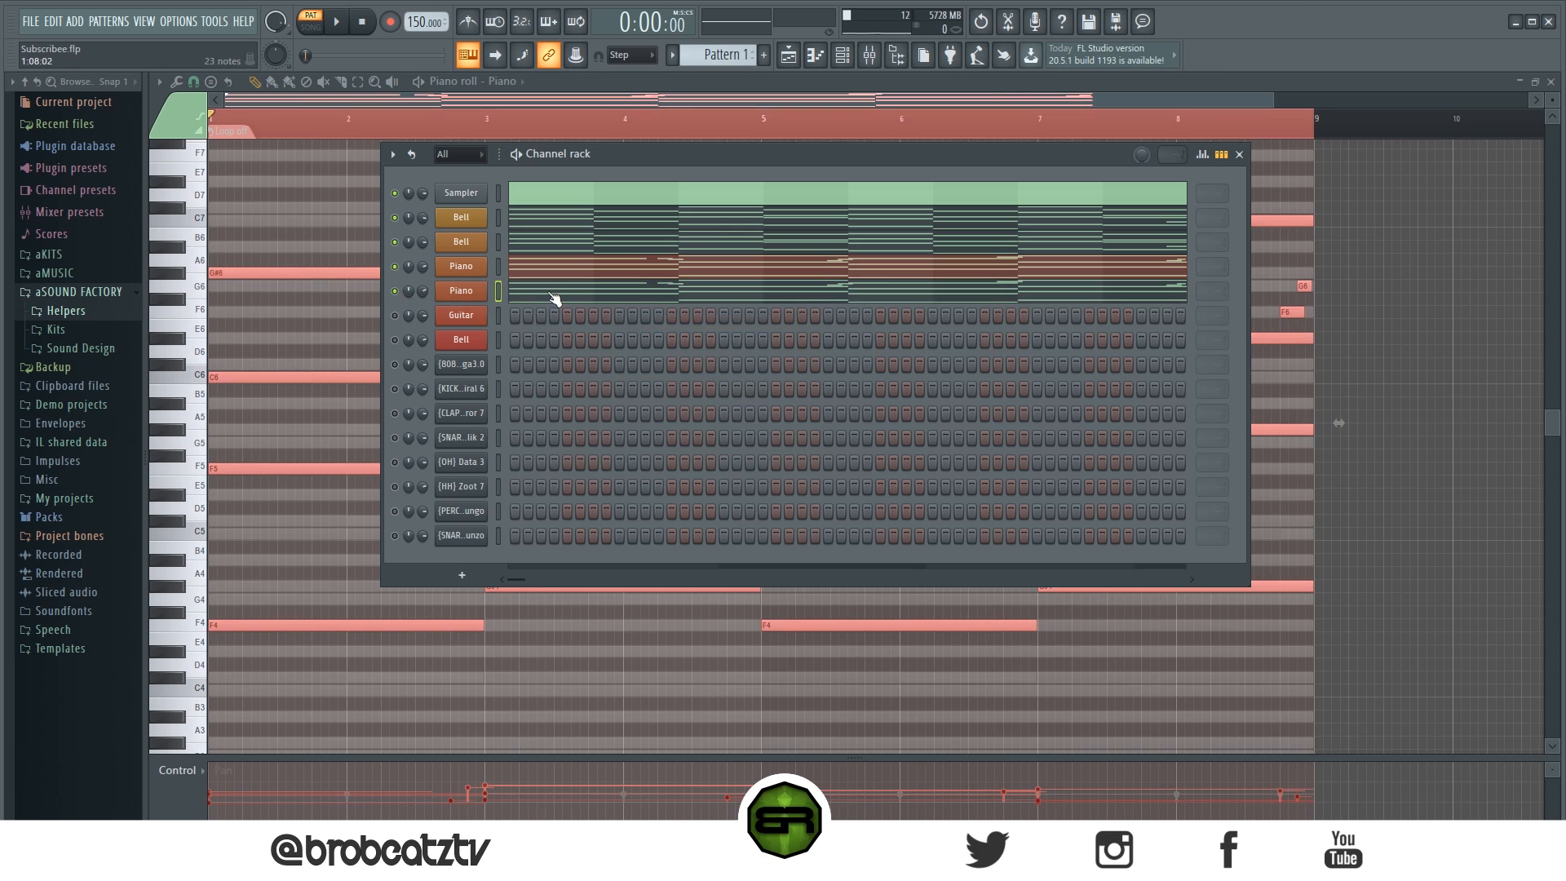
Step: Open the second Piano channel's notes, lower them all by one octave and deselect them
click(553, 298)
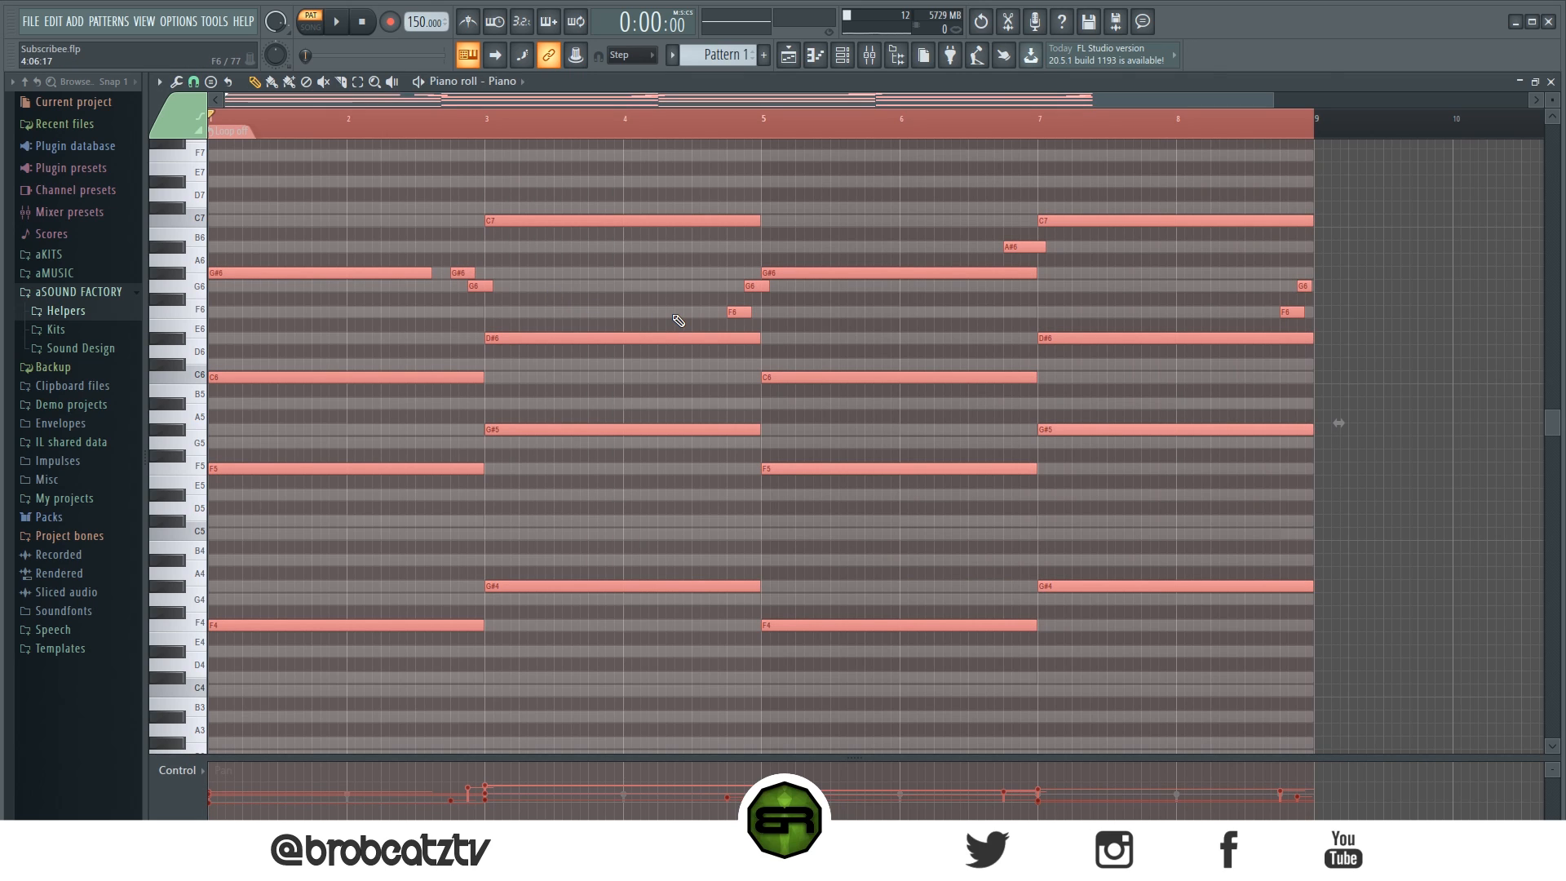
key(ctrl+Down)
ctrl+click(737, 280)
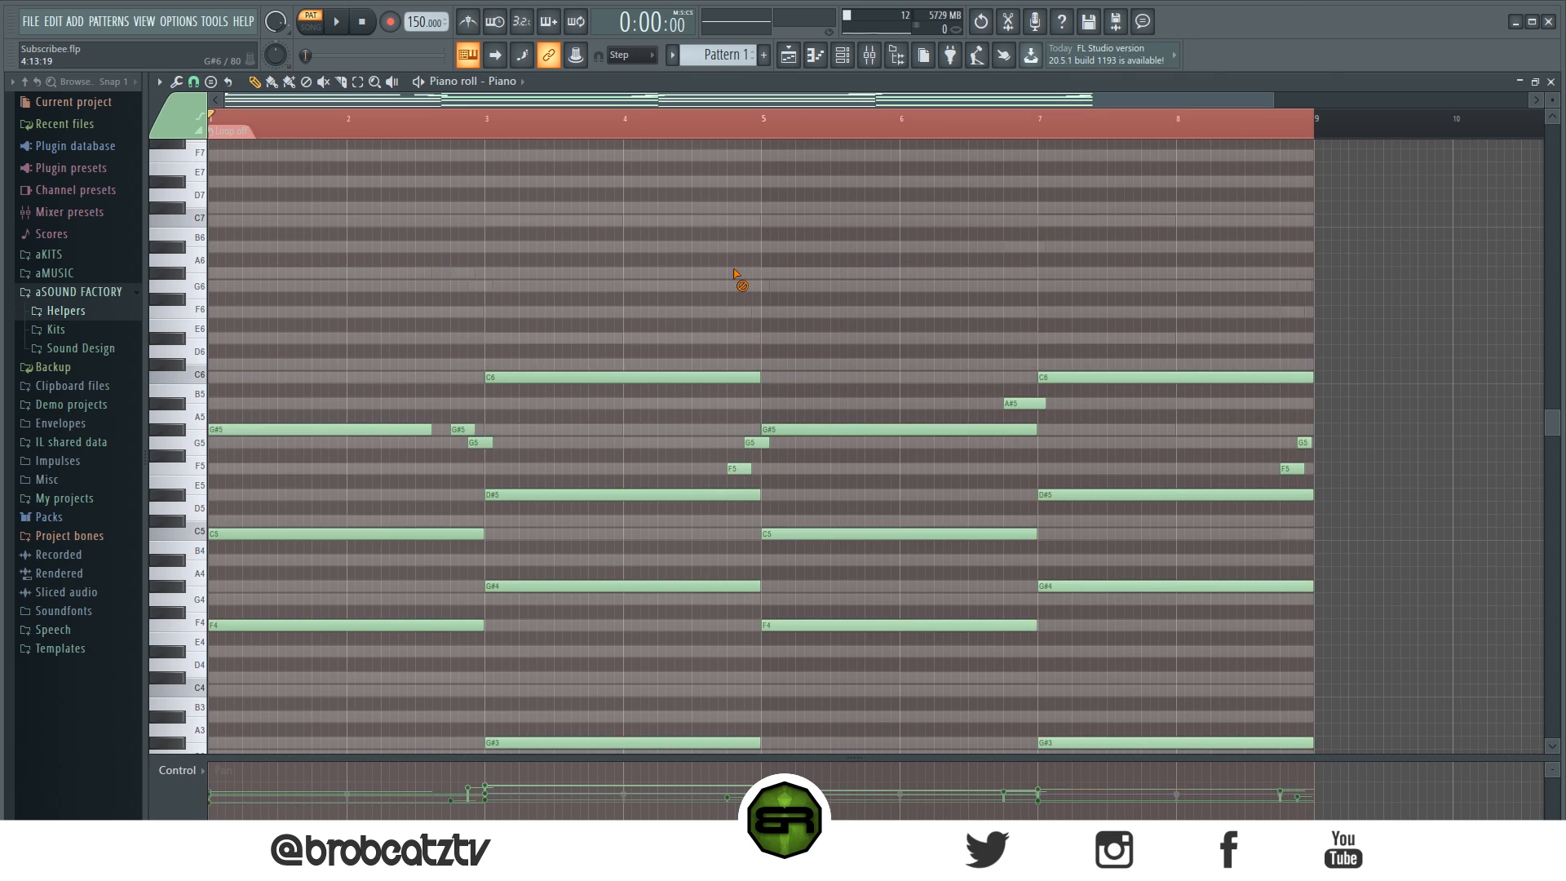
Step: Leave only the two Piano channels unmuted, play the pattern, and stop
click(843, 55)
right_click(395, 266)
click(394, 289)
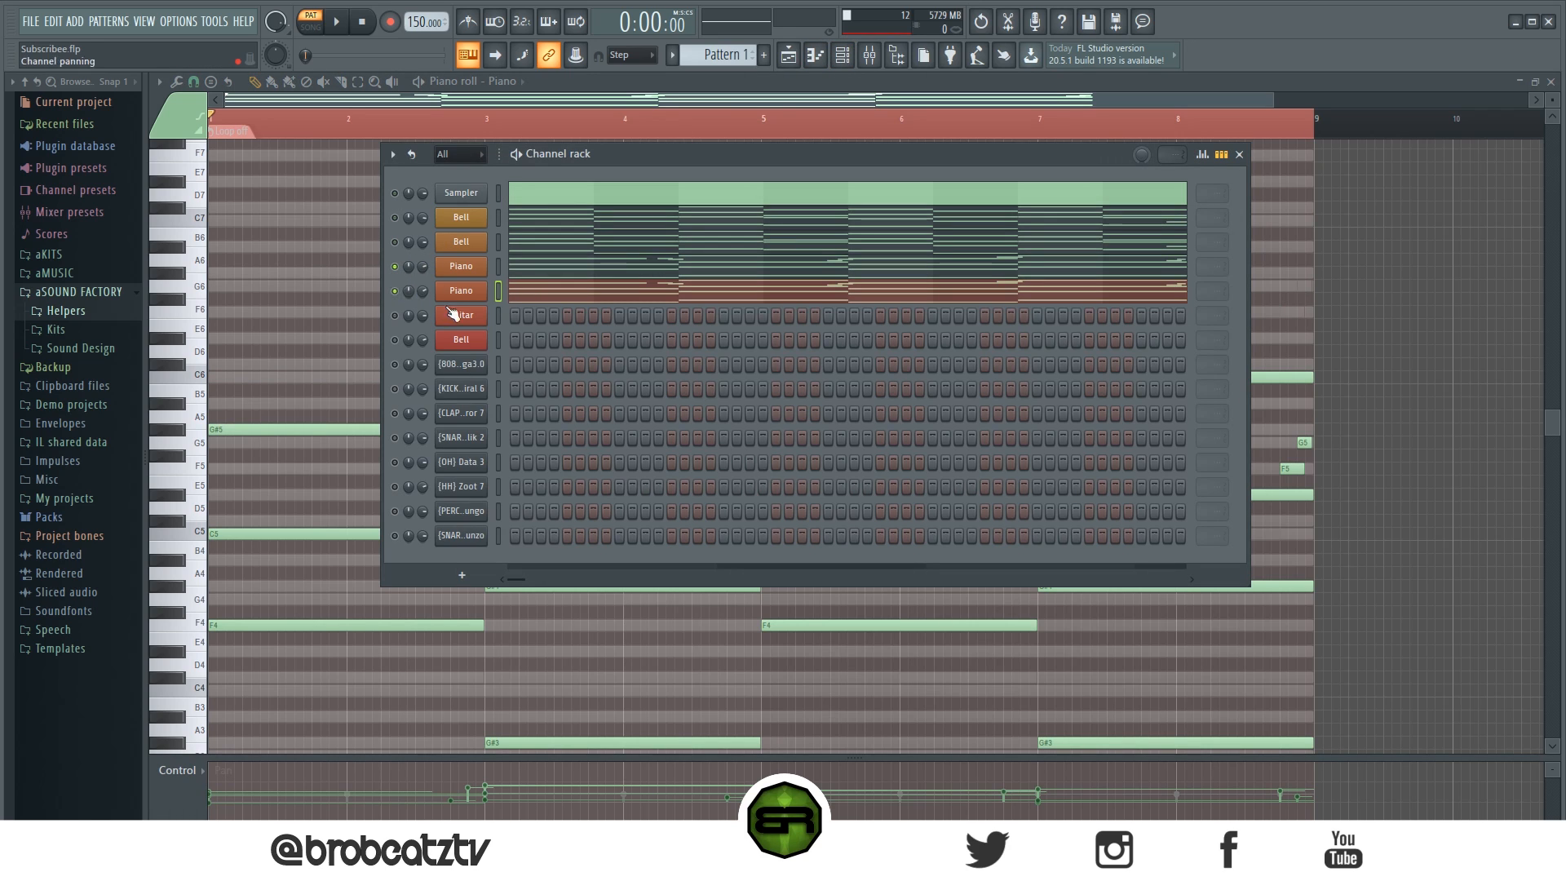
key(space)
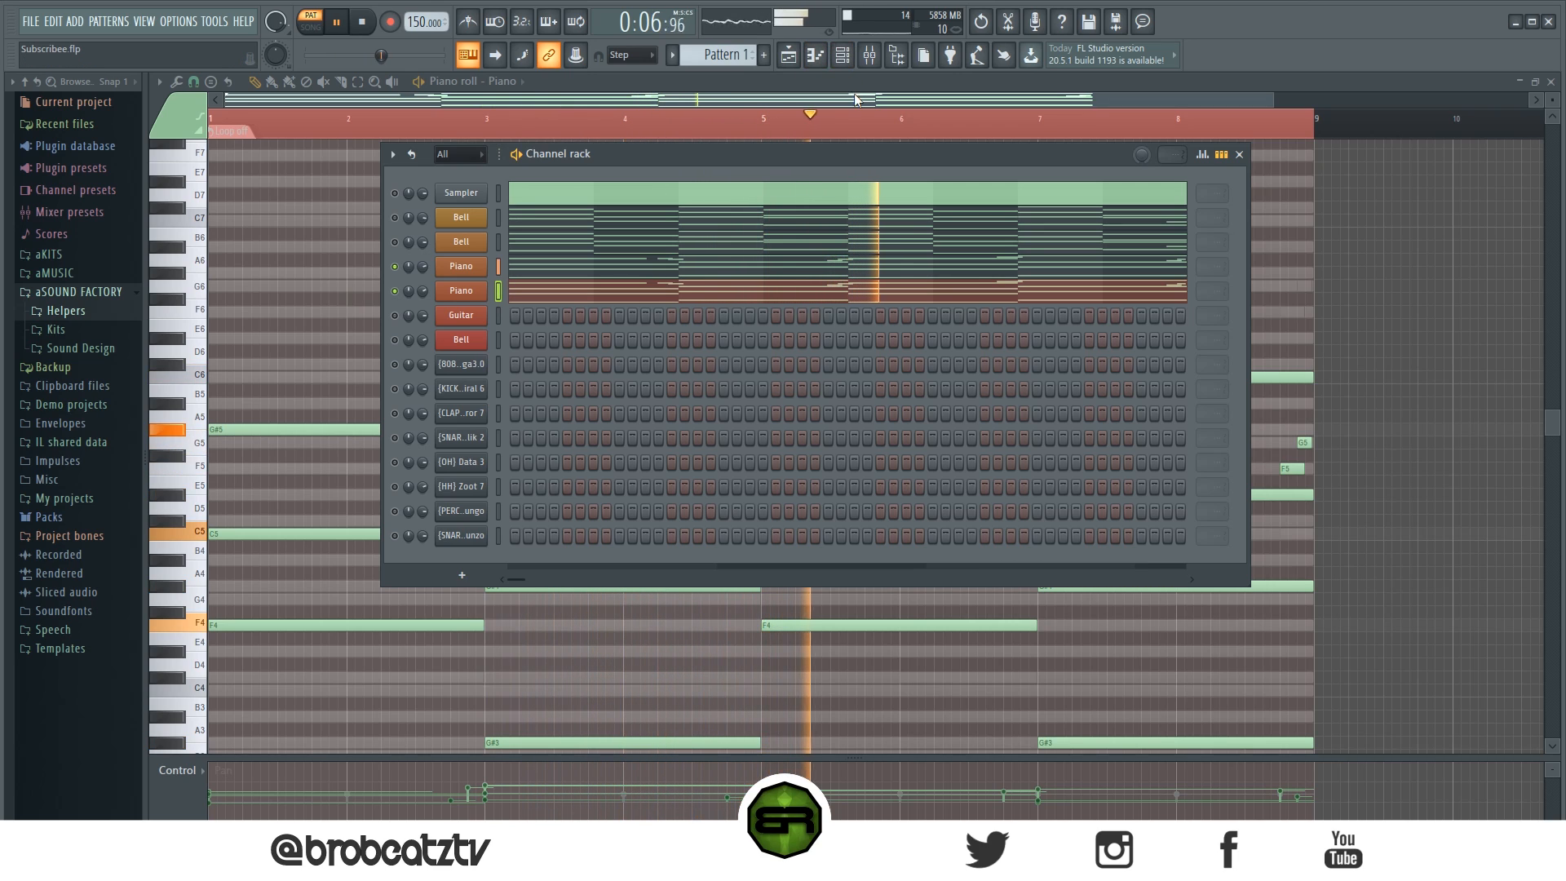
key(space)
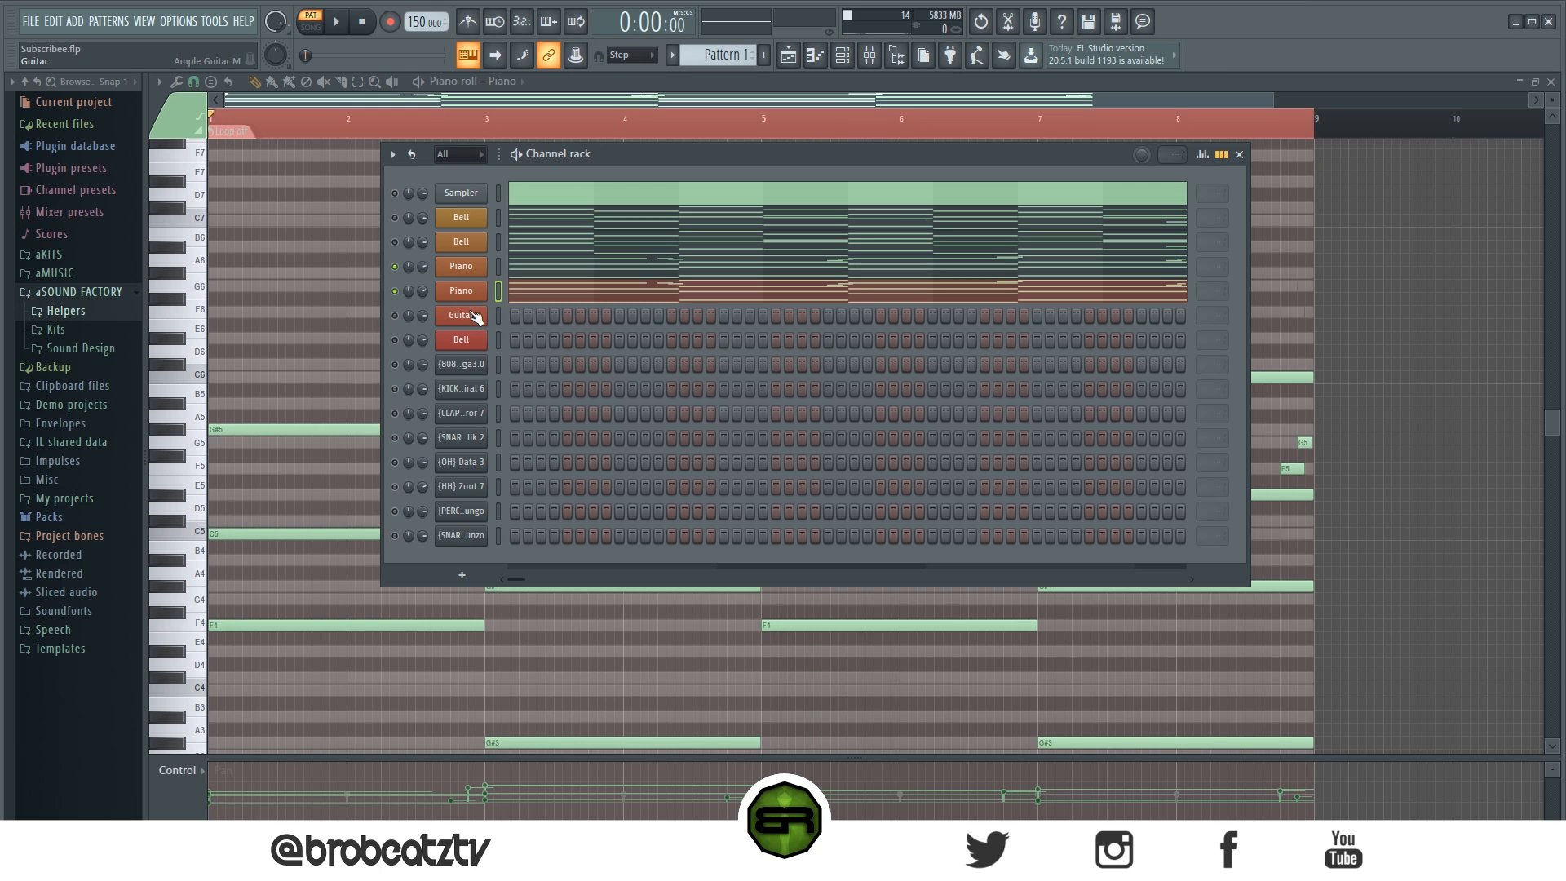
Step: Solo the Guitar channel and open its empty piano roll
right_click(395, 316)
click(403, 323)
right_click(467, 320)
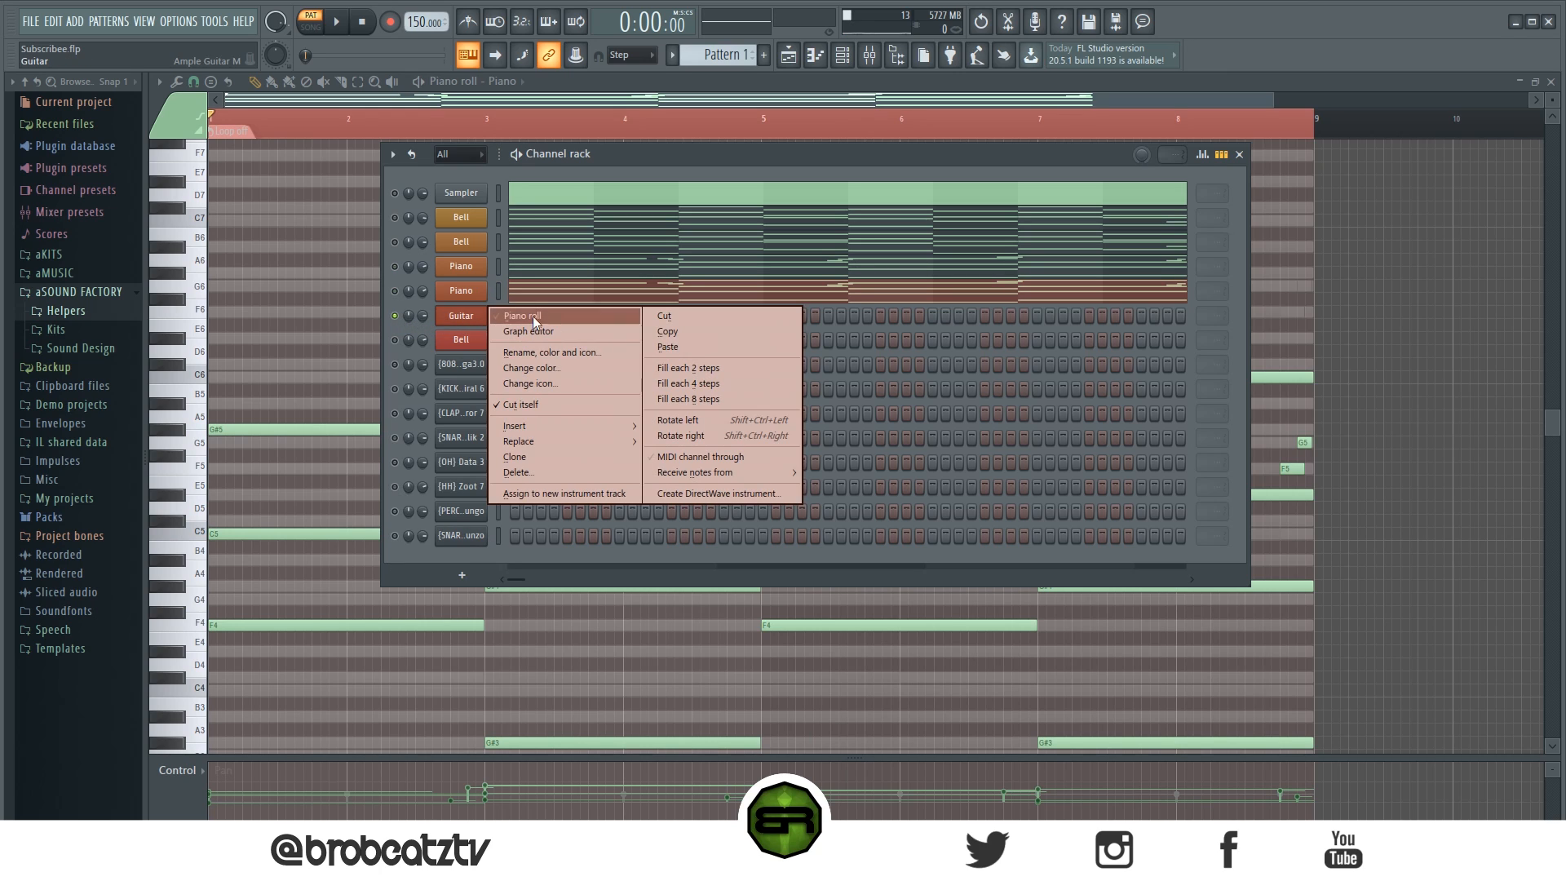
click(532, 315)
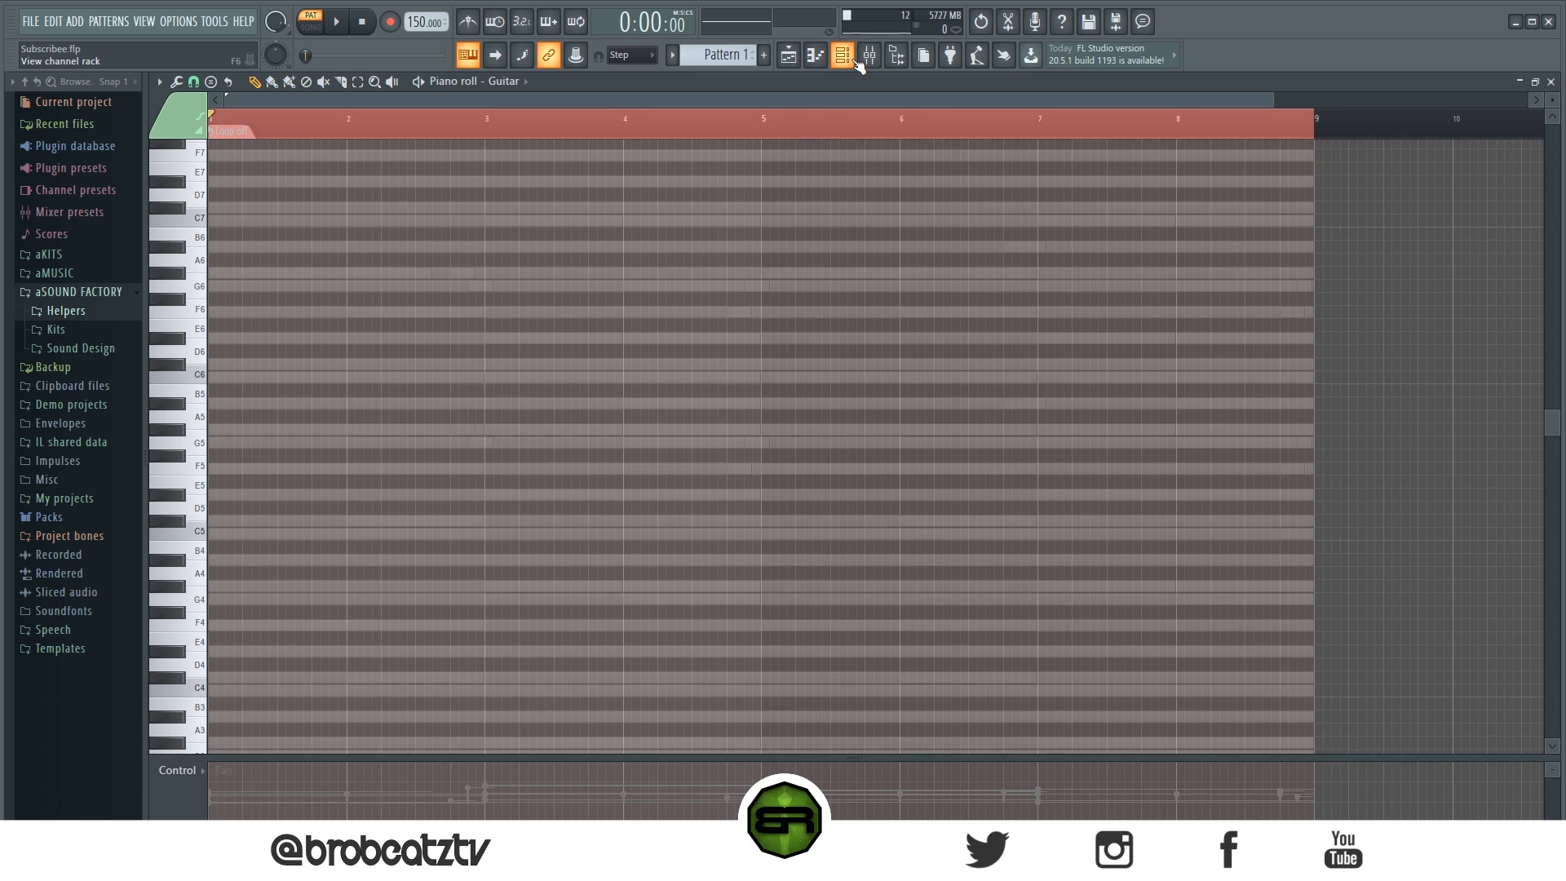
Step: Open the second Piano channel's notes and select the top melody line, using D#5 instead of C6 across bars 3 and 4
click(866, 59)
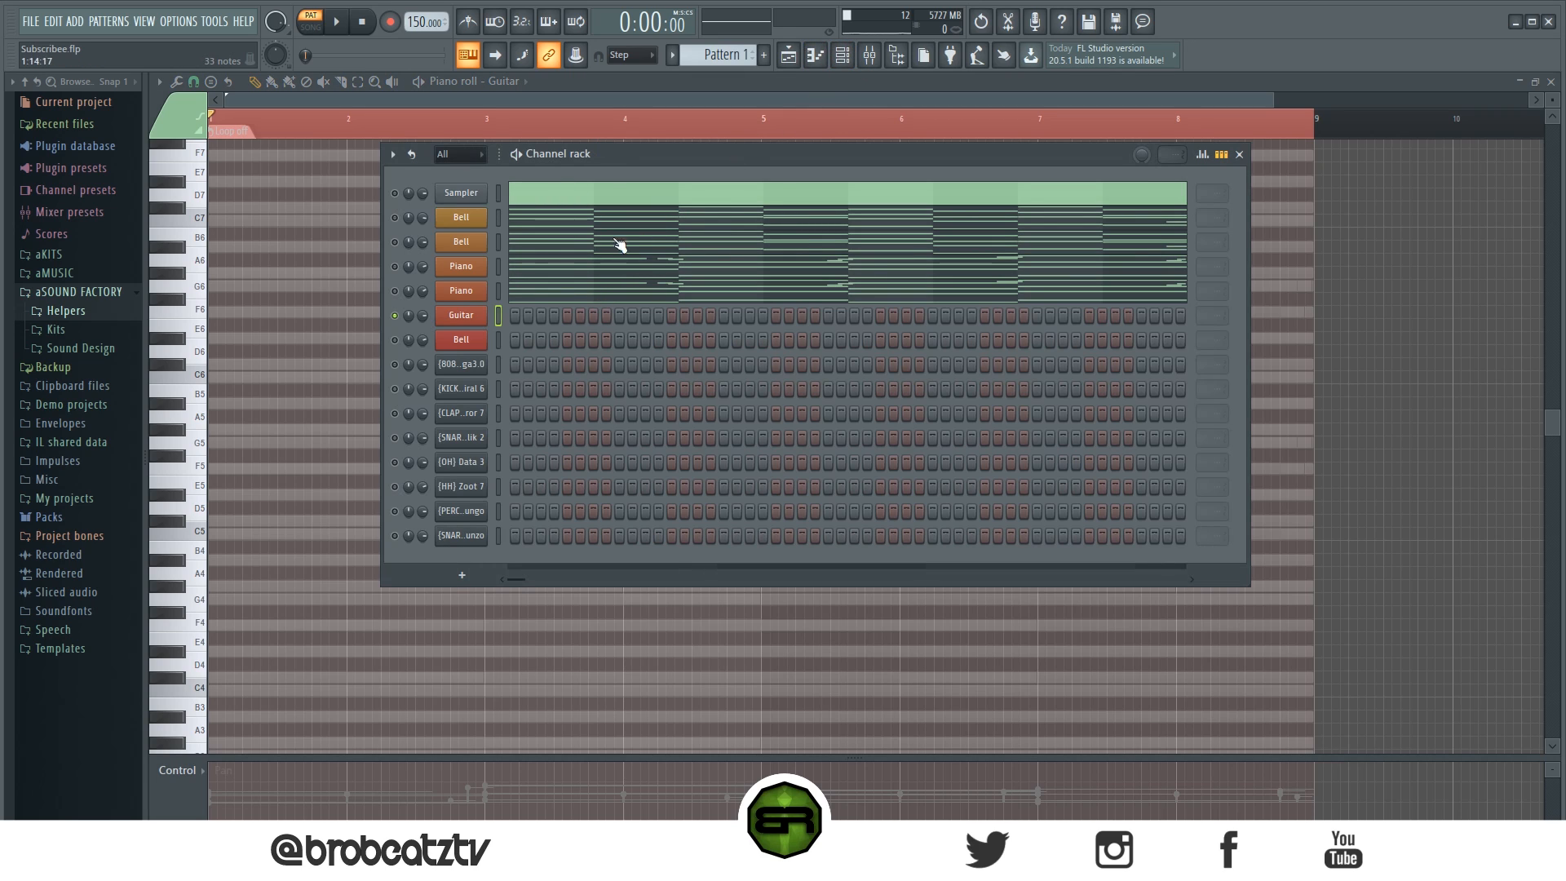
click(590, 294)
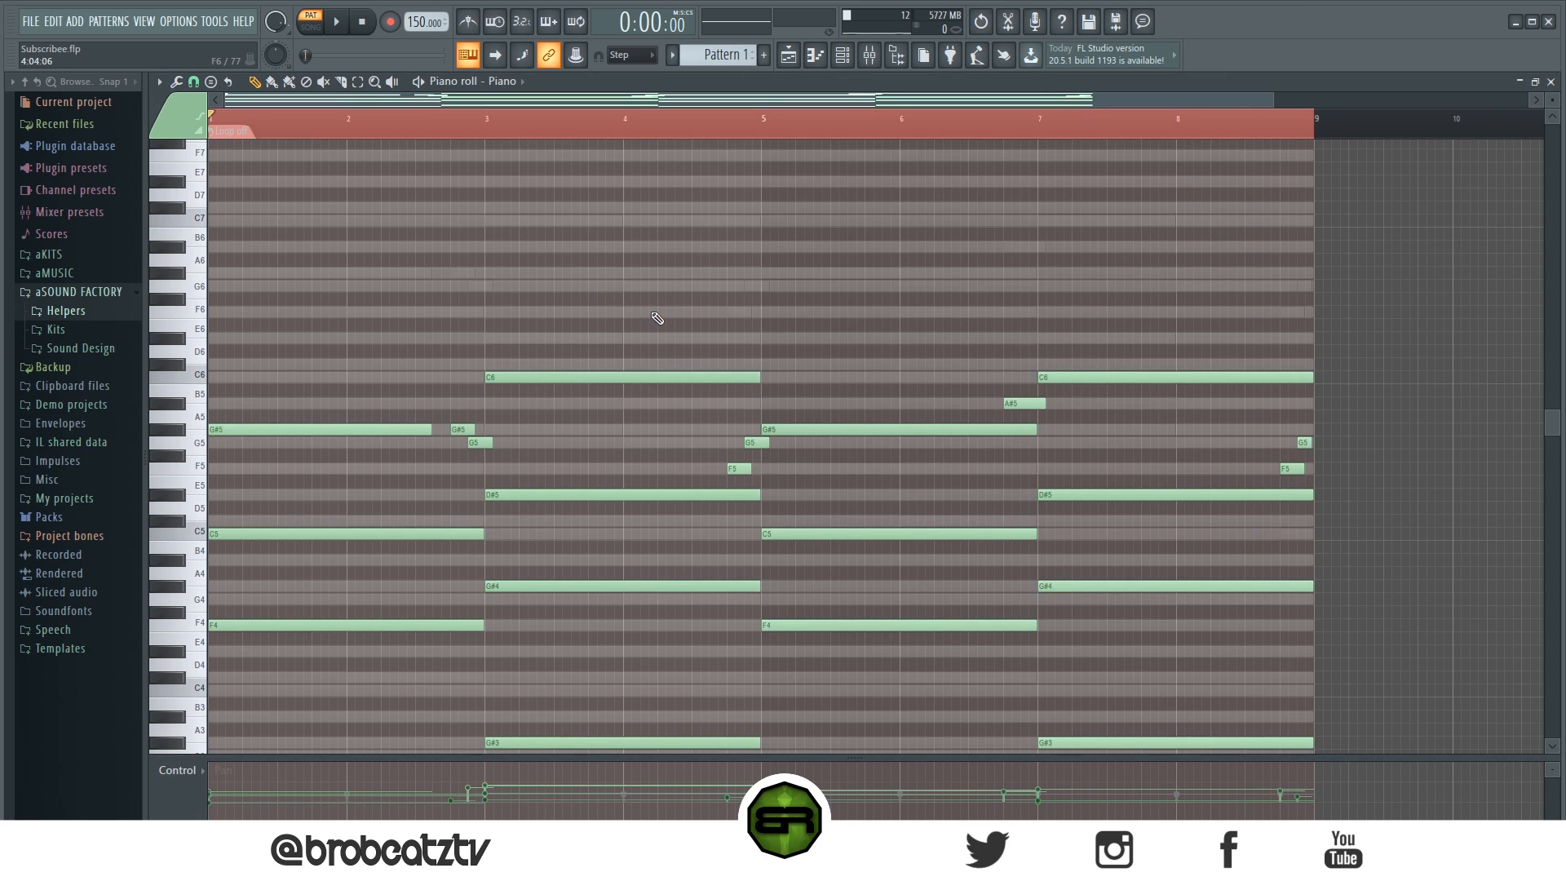
scroll(571, 343, down, 2)
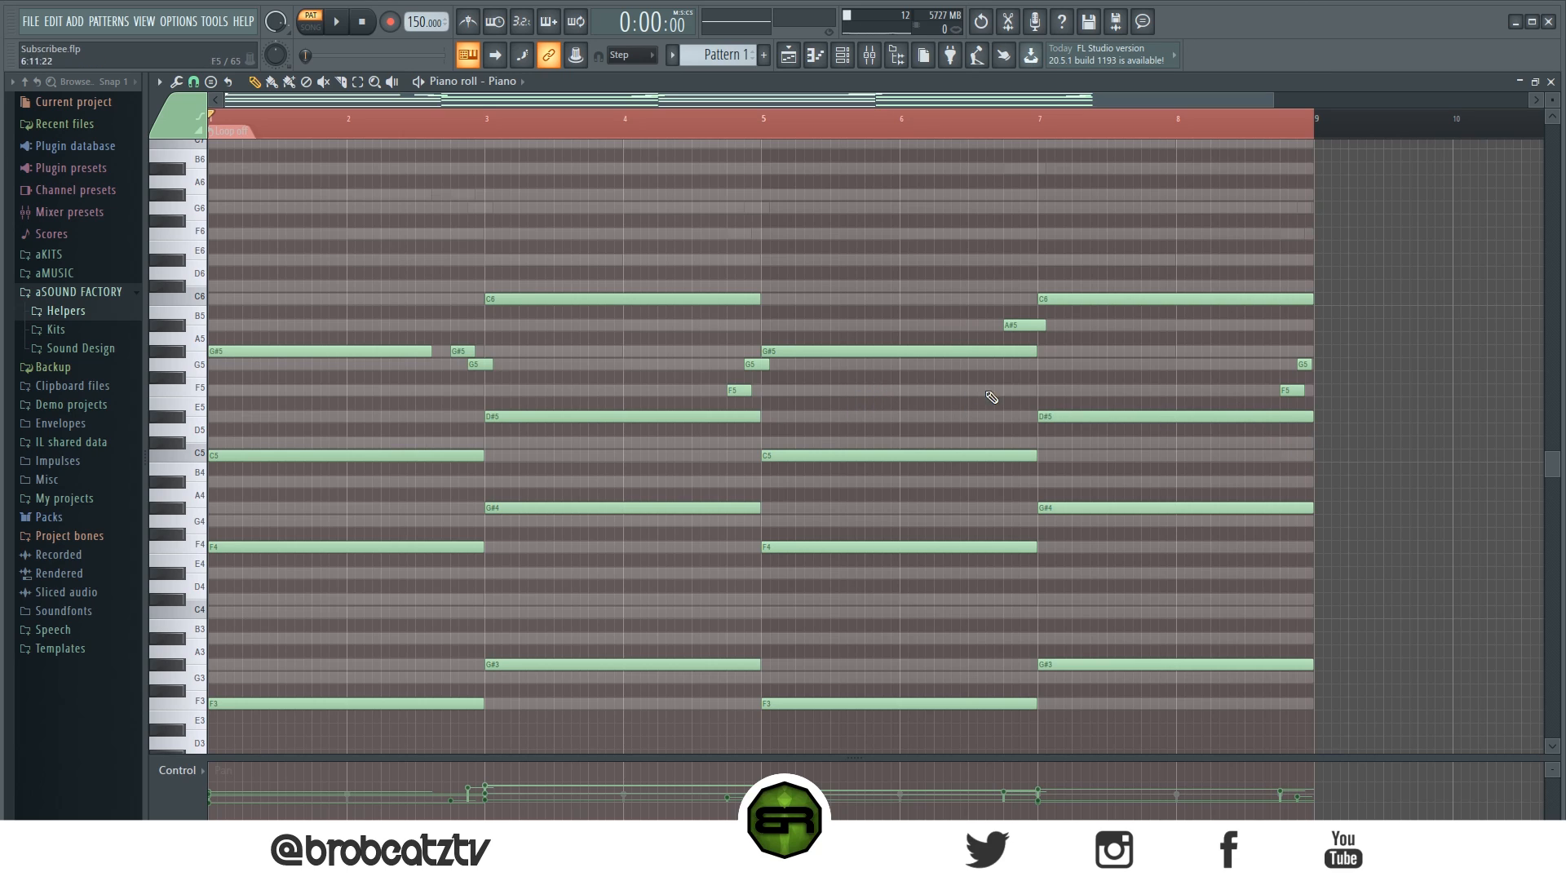
drag(460, 337, 719, 450)
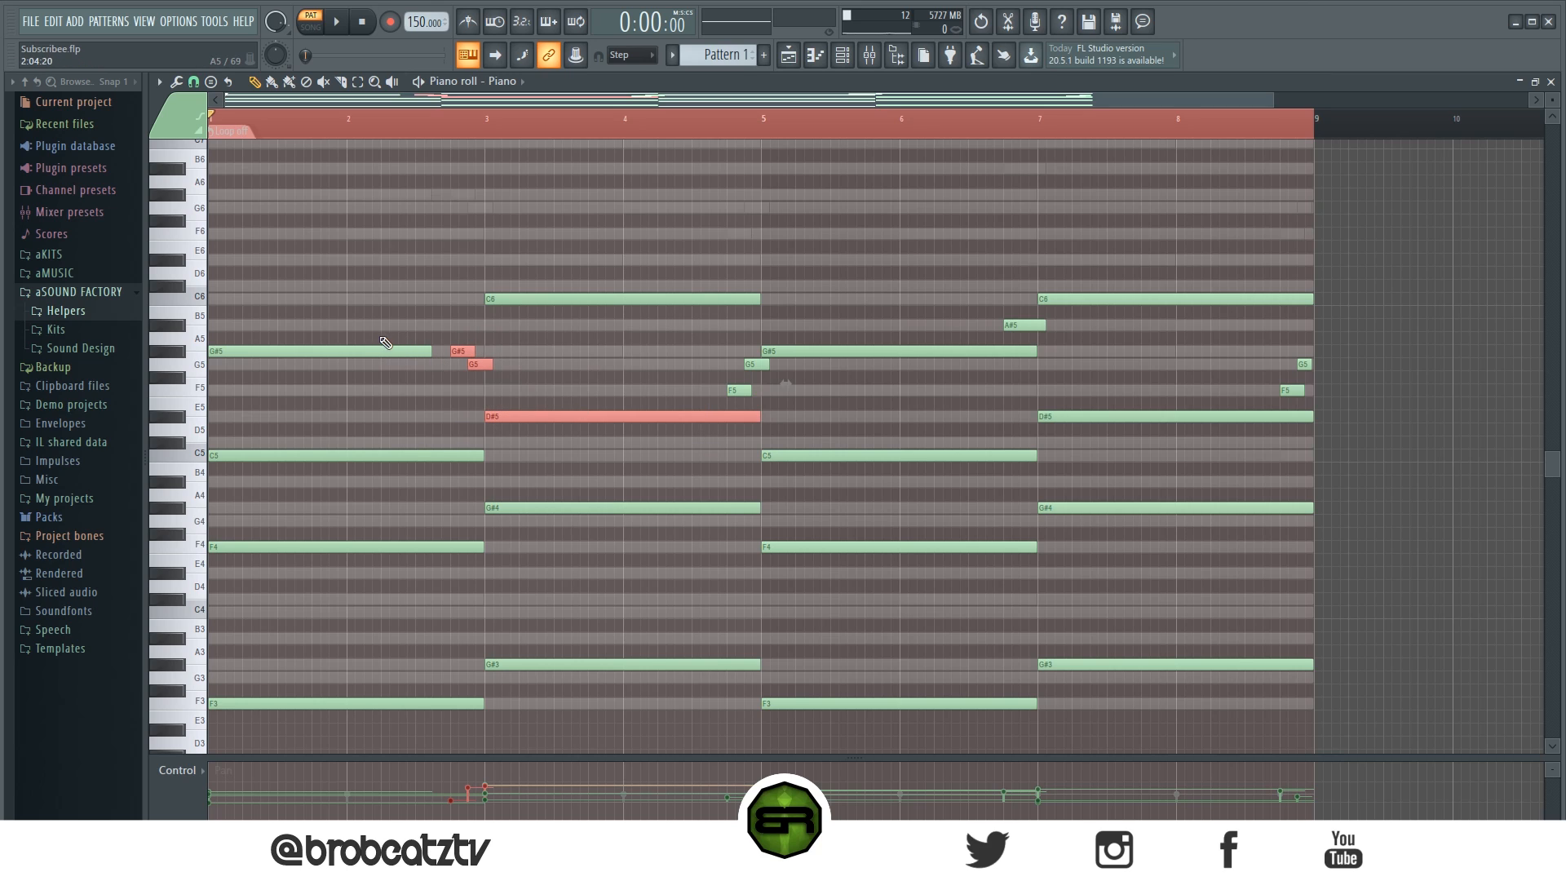
drag(342, 323, 487, 381)
drag(728, 402, 828, 323)
drag(993, 316, 1015, 338)
drag(1062, 283, 1076, 305)
drag(1260, 348, 1316, 397)
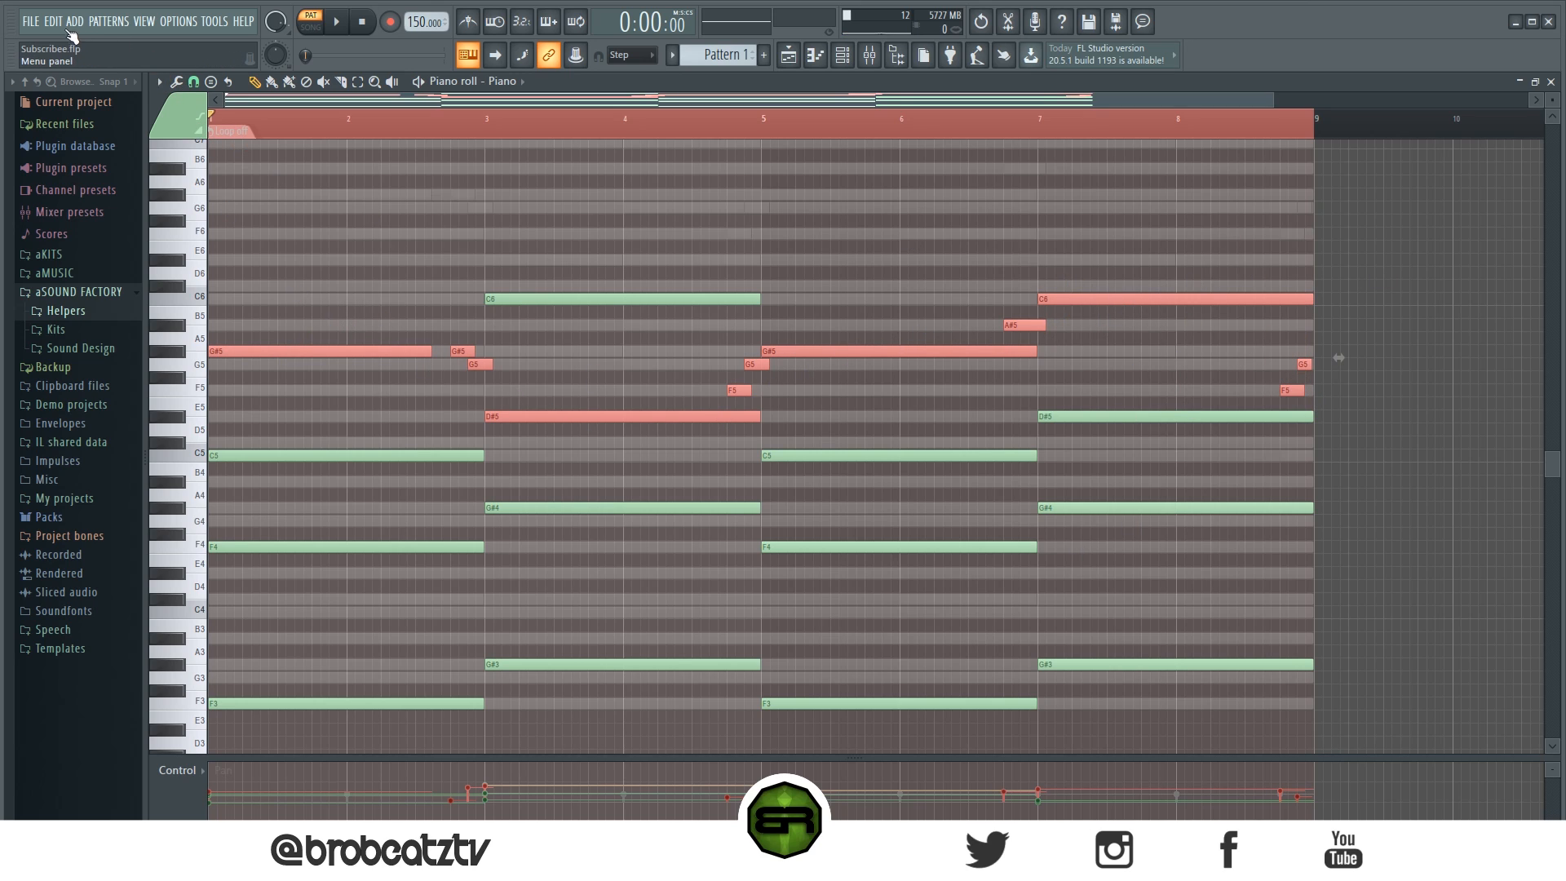
Step: Copy the selected melody notes into the Guitar channel's piano roll and deselect them
click(842, 55)
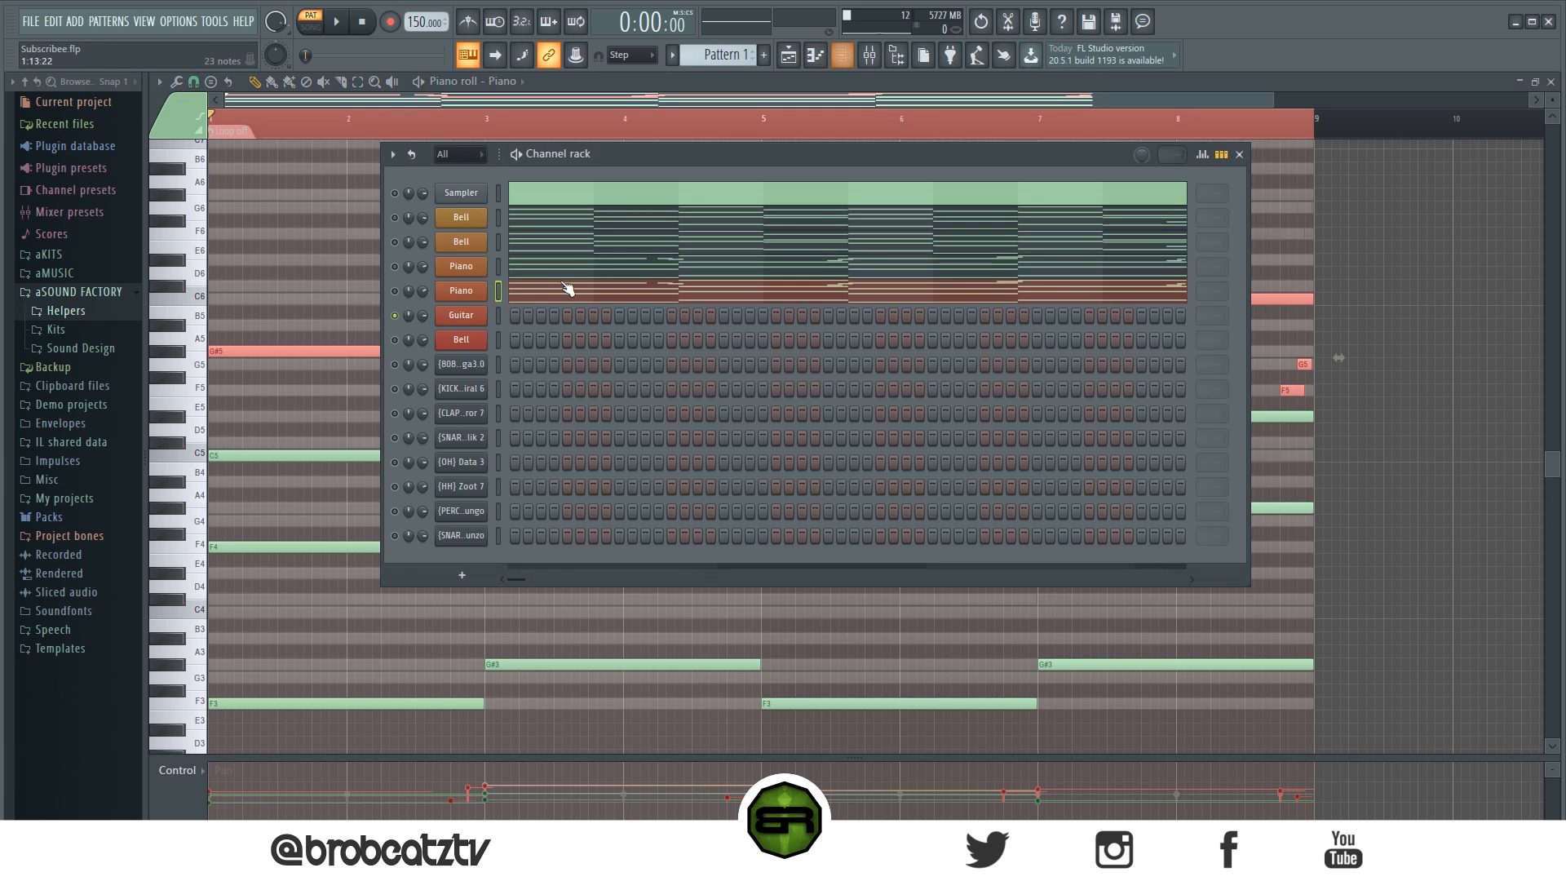
right_click(469, 324)
click(531, 317)
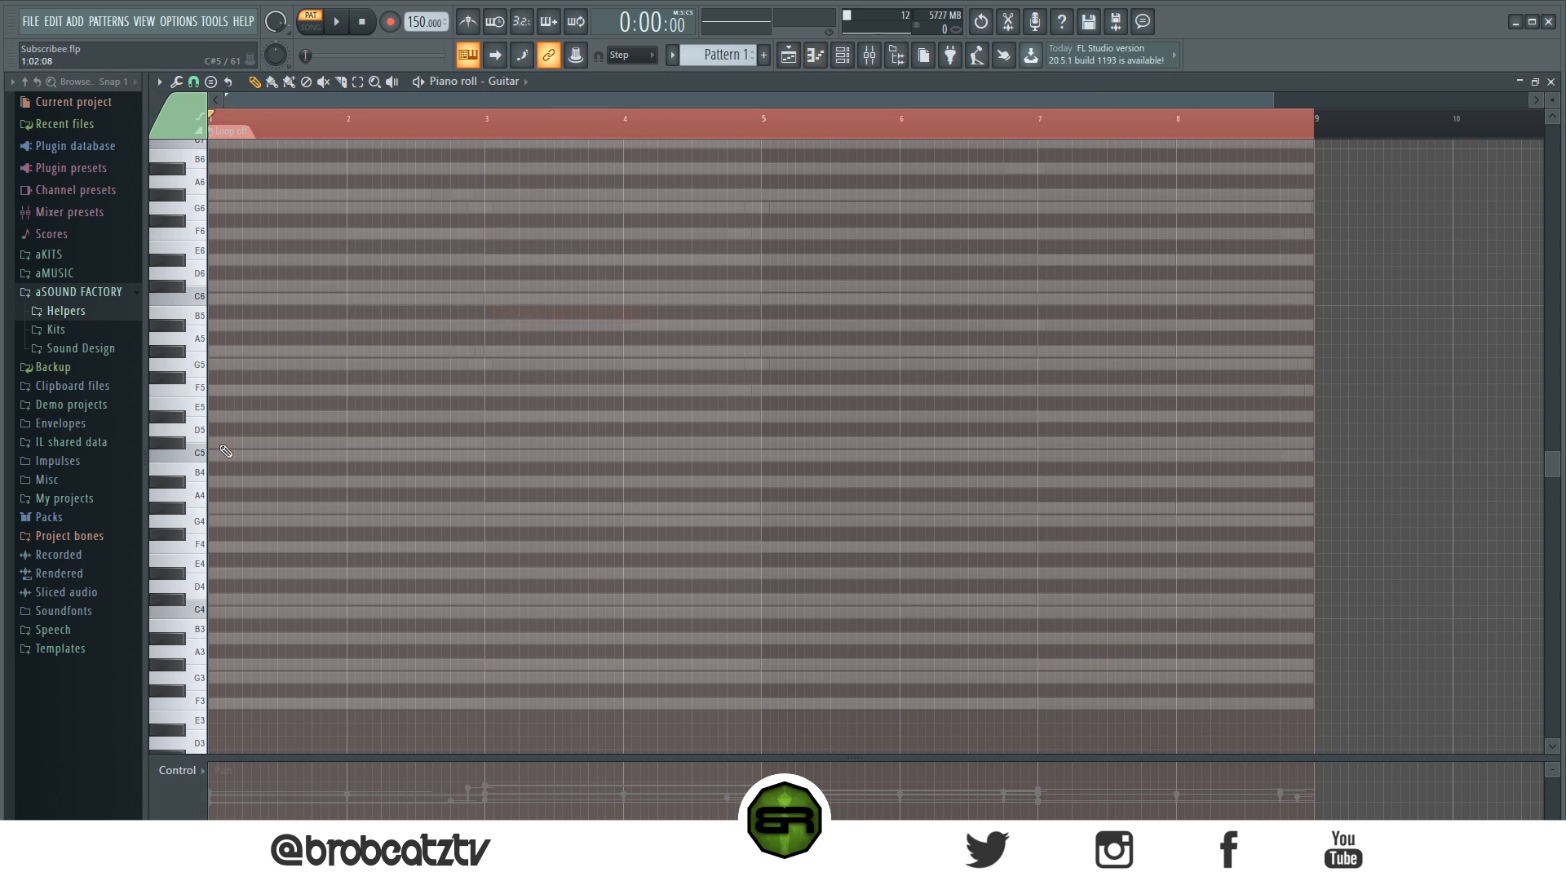
key(ctrl+v)
click(588, 520)
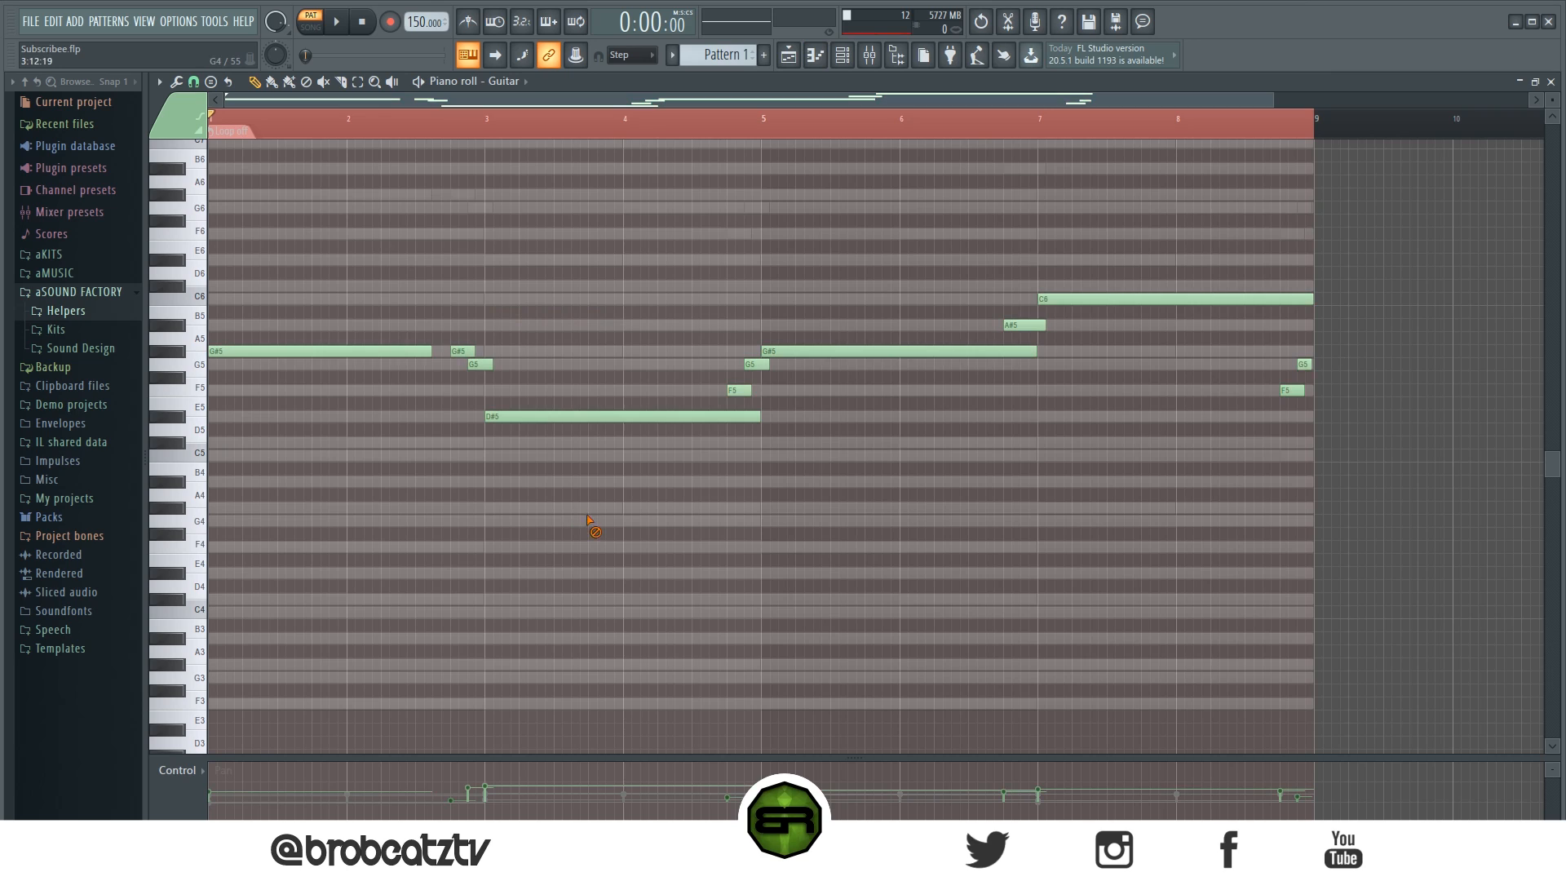
Step: Show note velocity in the control lane of the Guitar piano roll
click(196, 781)
click(196, 759)
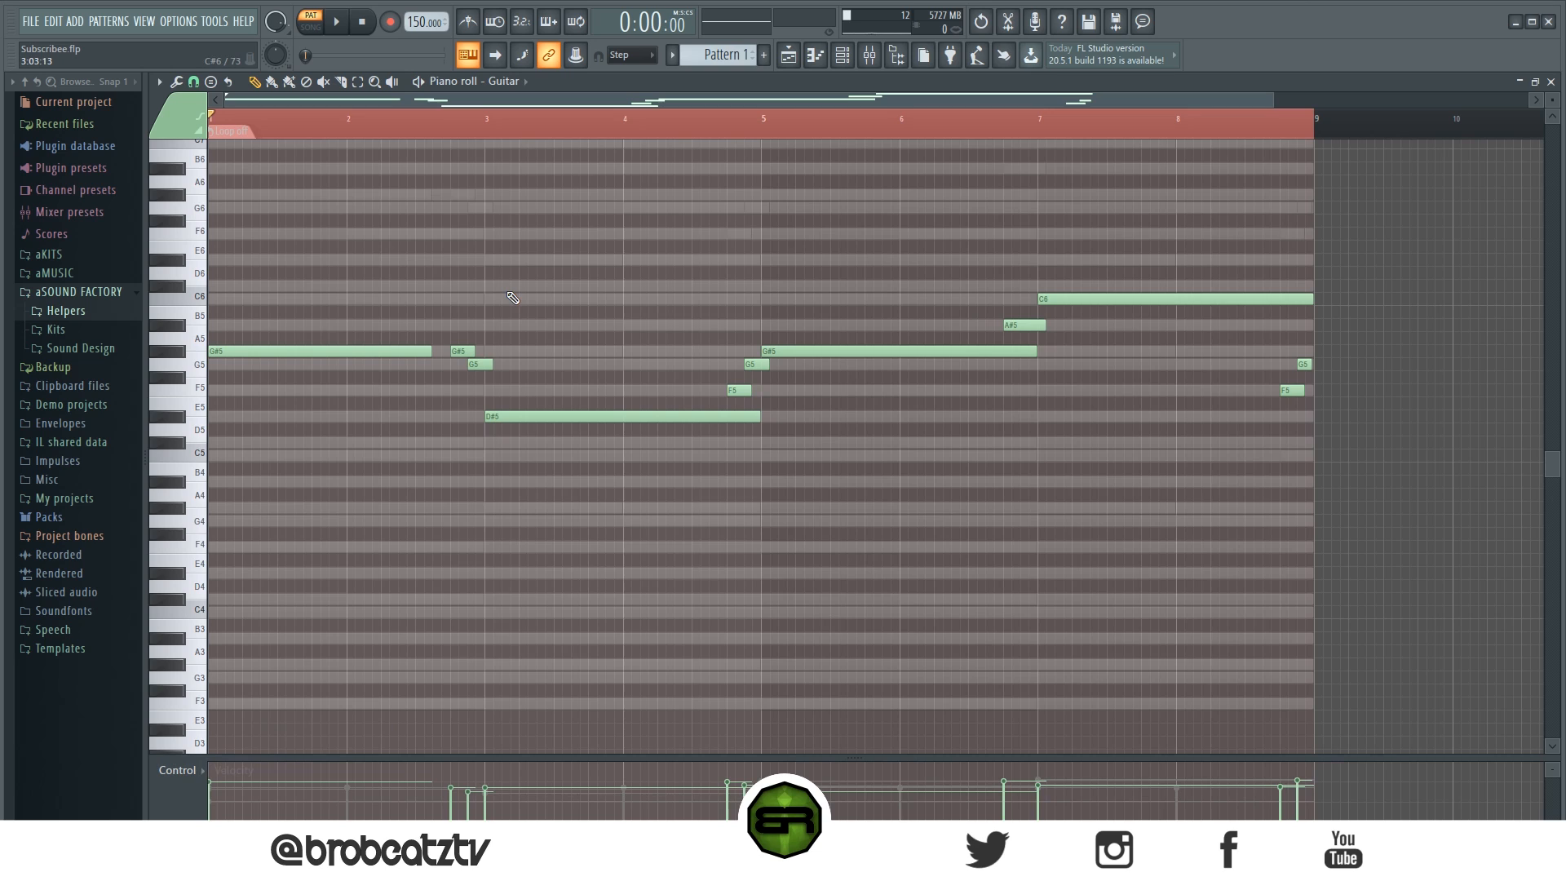
drag(1554, 105, 1554, 101)
scroll(741, 255, up, 3)
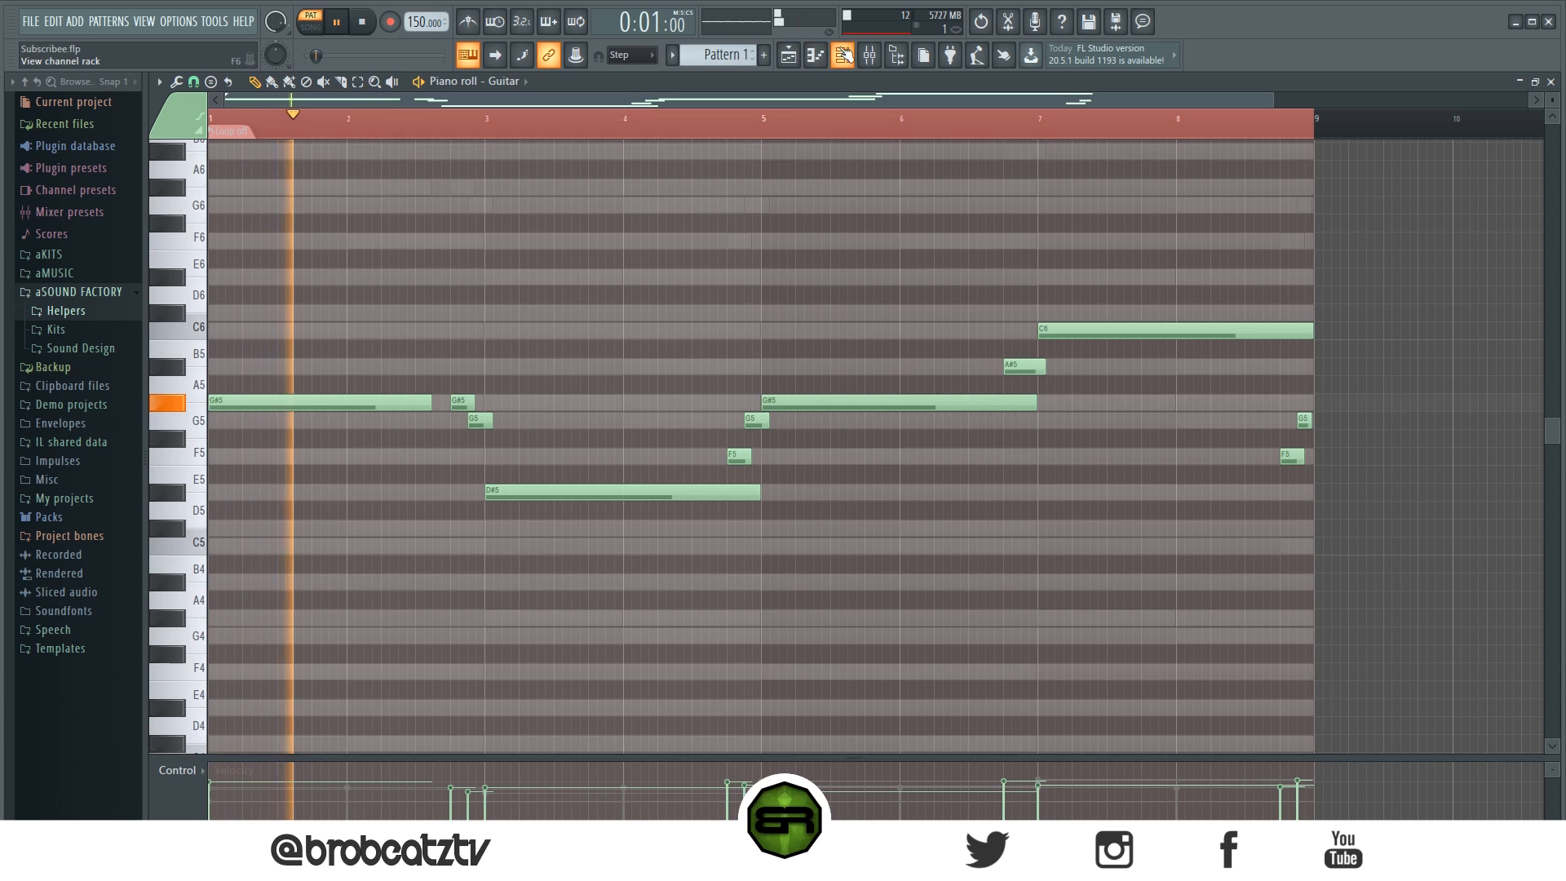
Step: Unmute the second Piano channel and play it together with the Guitar melody
key(space)
key(F6)
key(F6)
key(space)
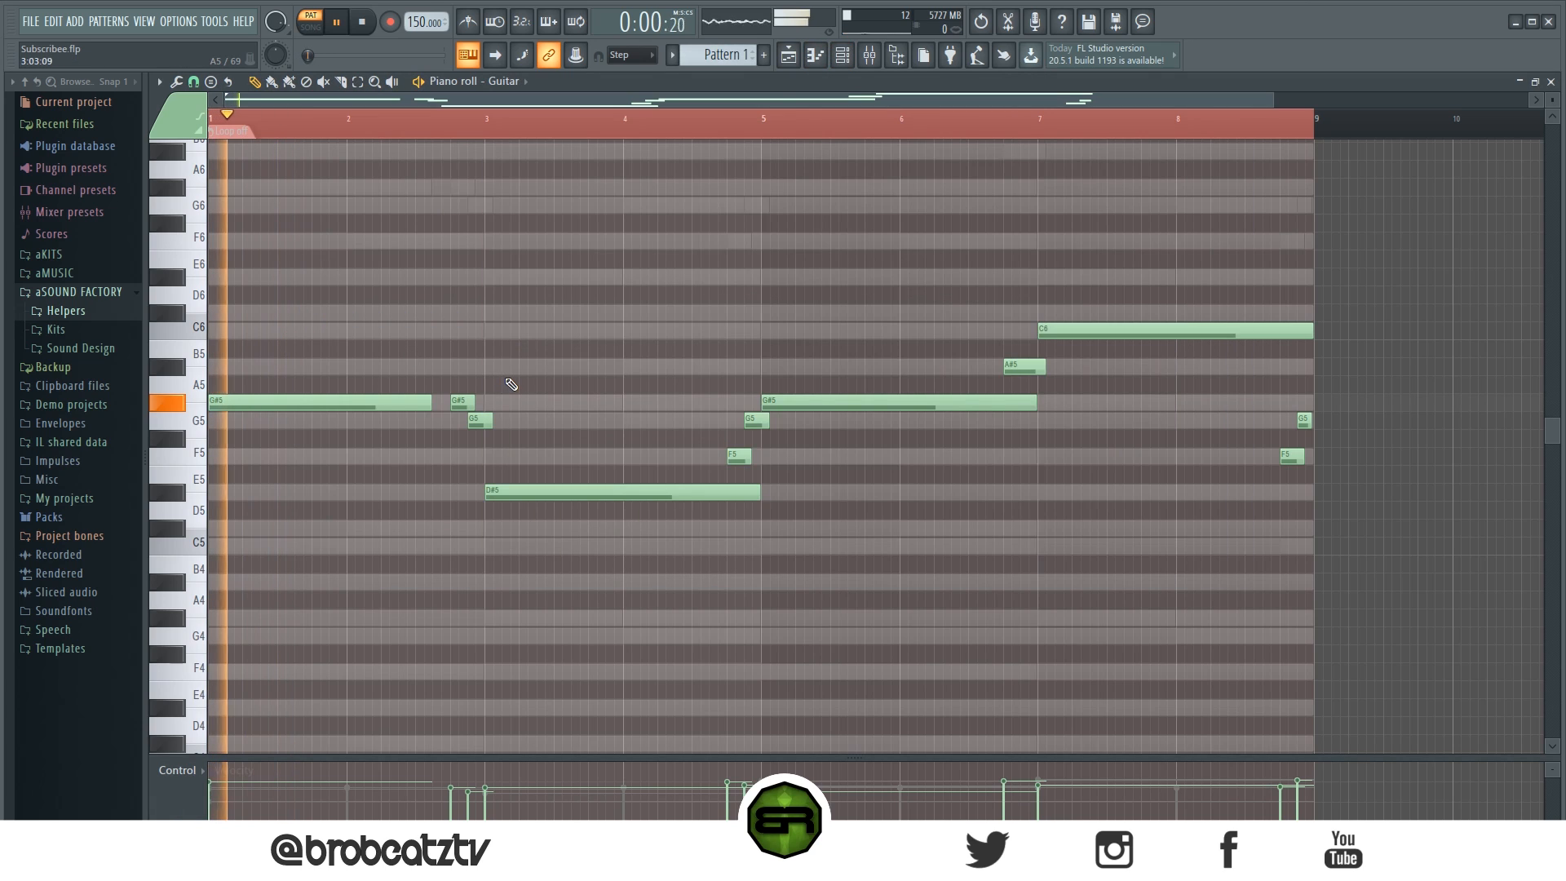
key(space)
key(space)
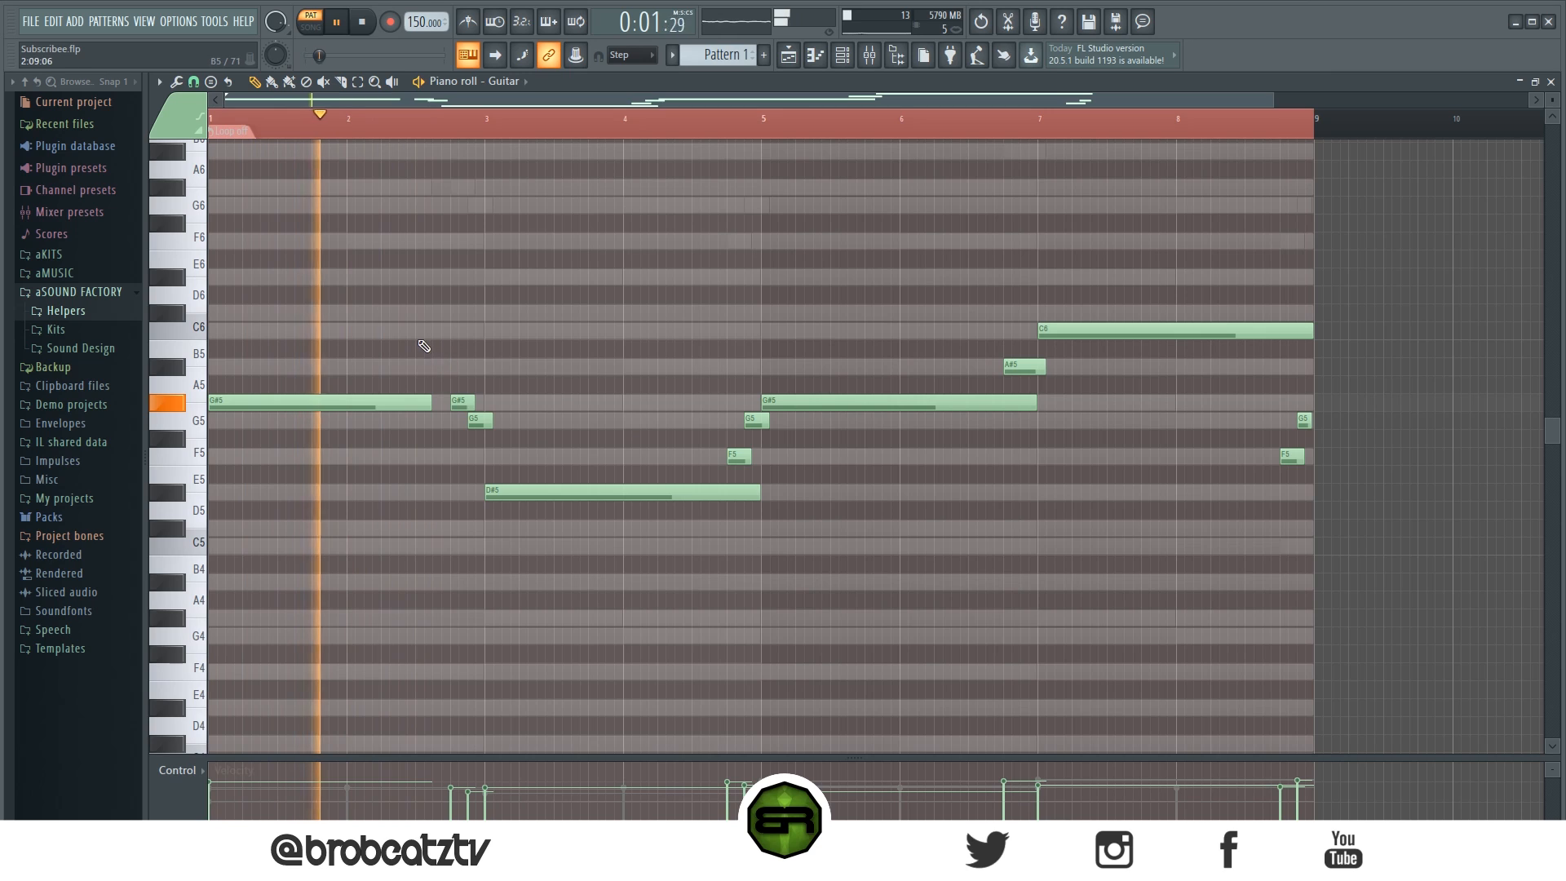
Step: Add a C6 note about six steps long in the second half of bar 2 and stop playback
click(418, 331)
drag(428, 334, 462, 335)
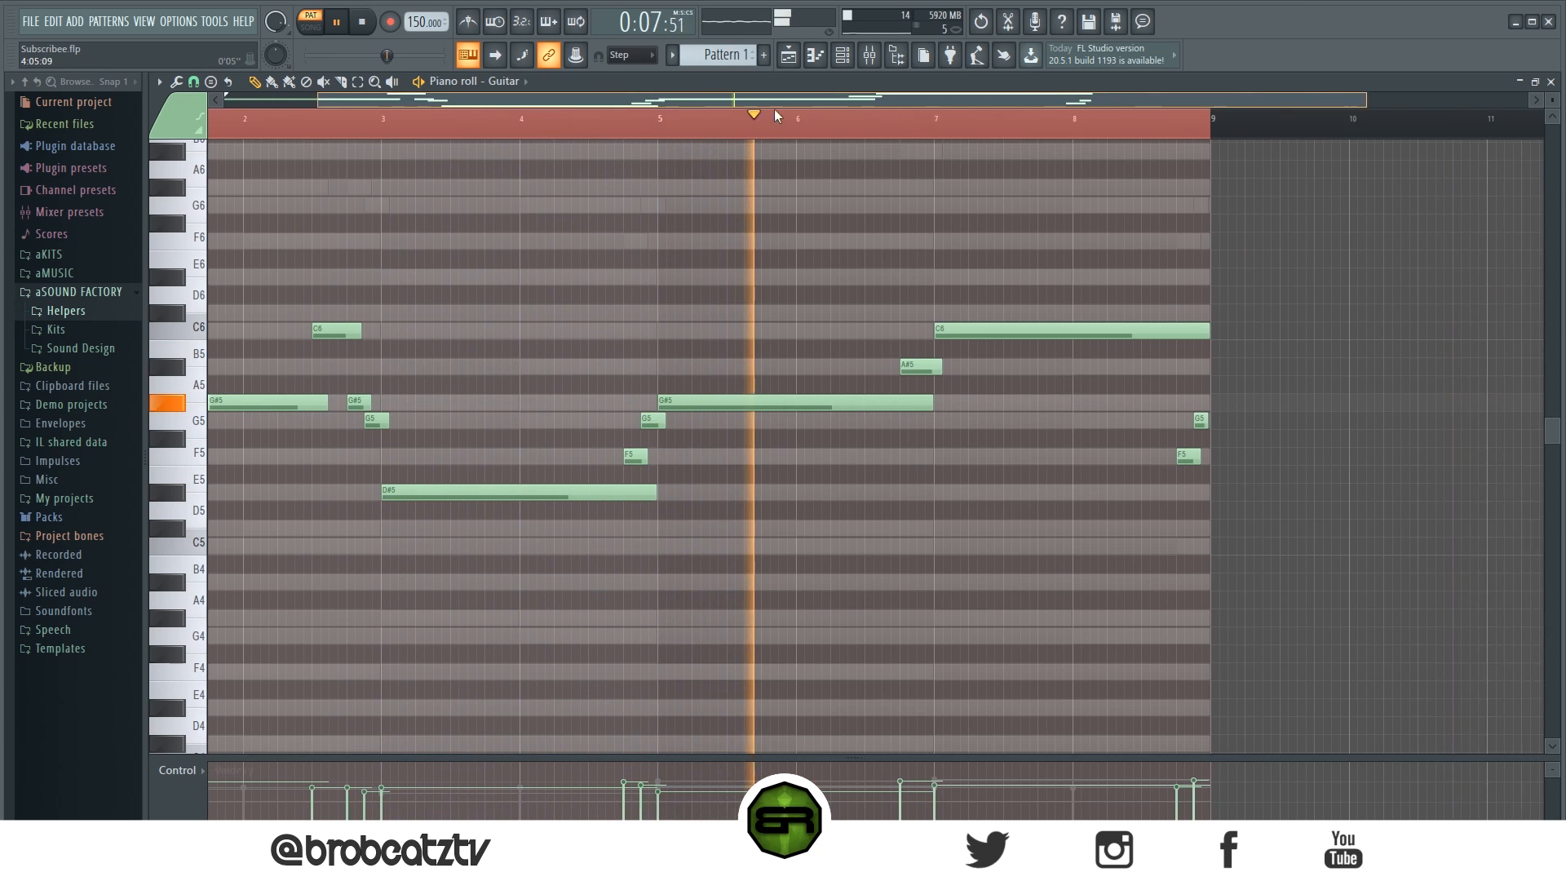
key(space)
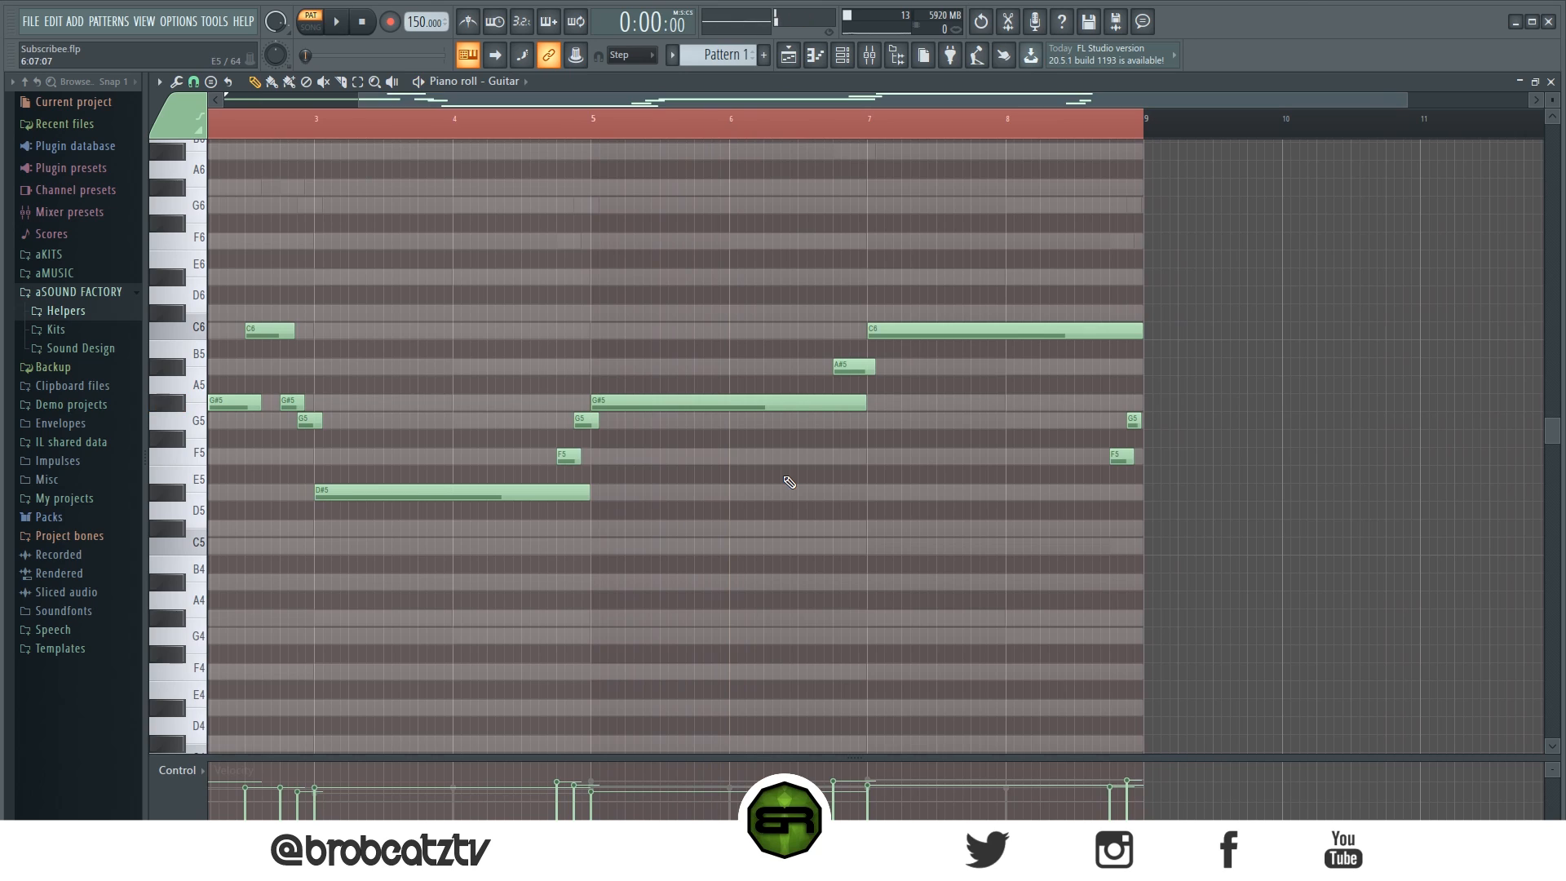
Step: Play the Guitar melody from bar 5 and audition notes for its next phrase
key(h)
key(h)
key(h)
key(space)
key(space)
key(space)
key(space)
click(189, 438)
Step: Add a run in bar 6: a three-step D#5 at 6:07, a one-step F5 at 6:09 and a D#5 at 6:11
click(774, 496)
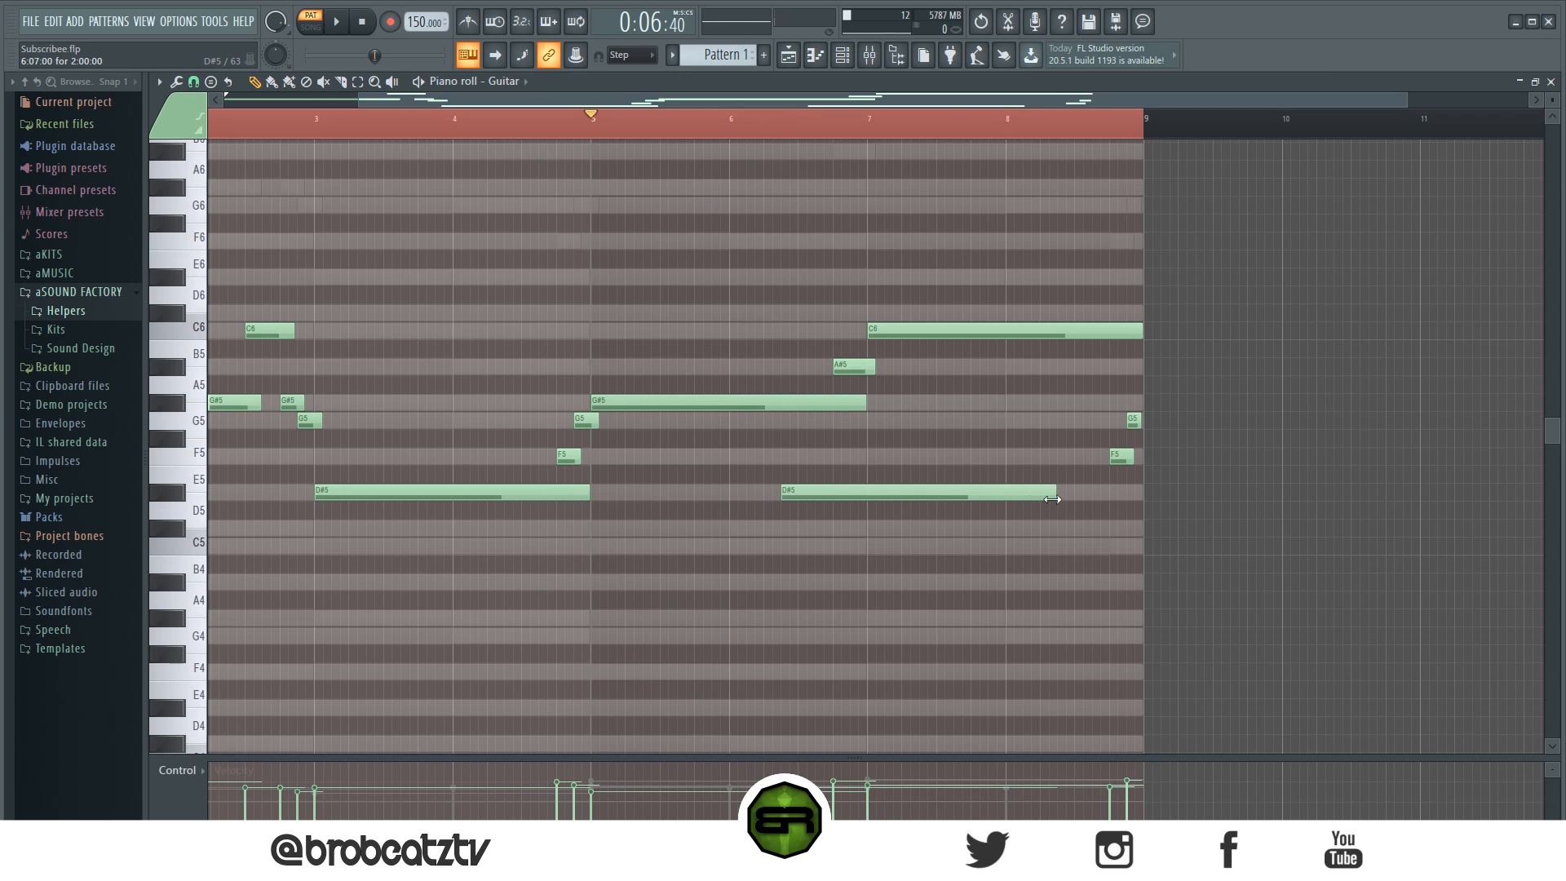
drag(1052, 500, 804, 545)
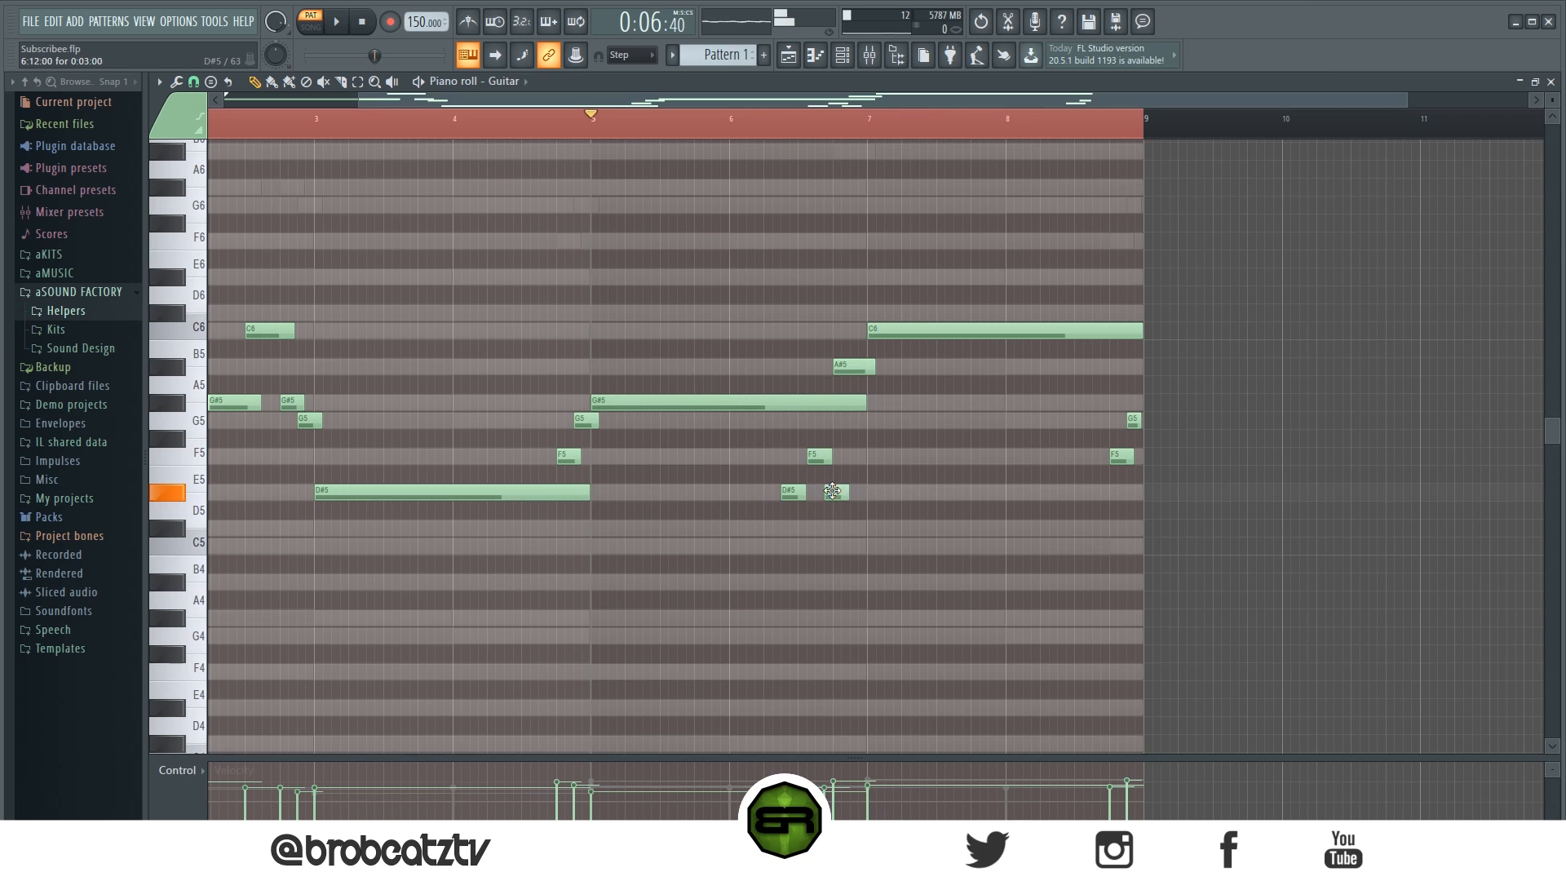
drag(821, 462, 812, 462)
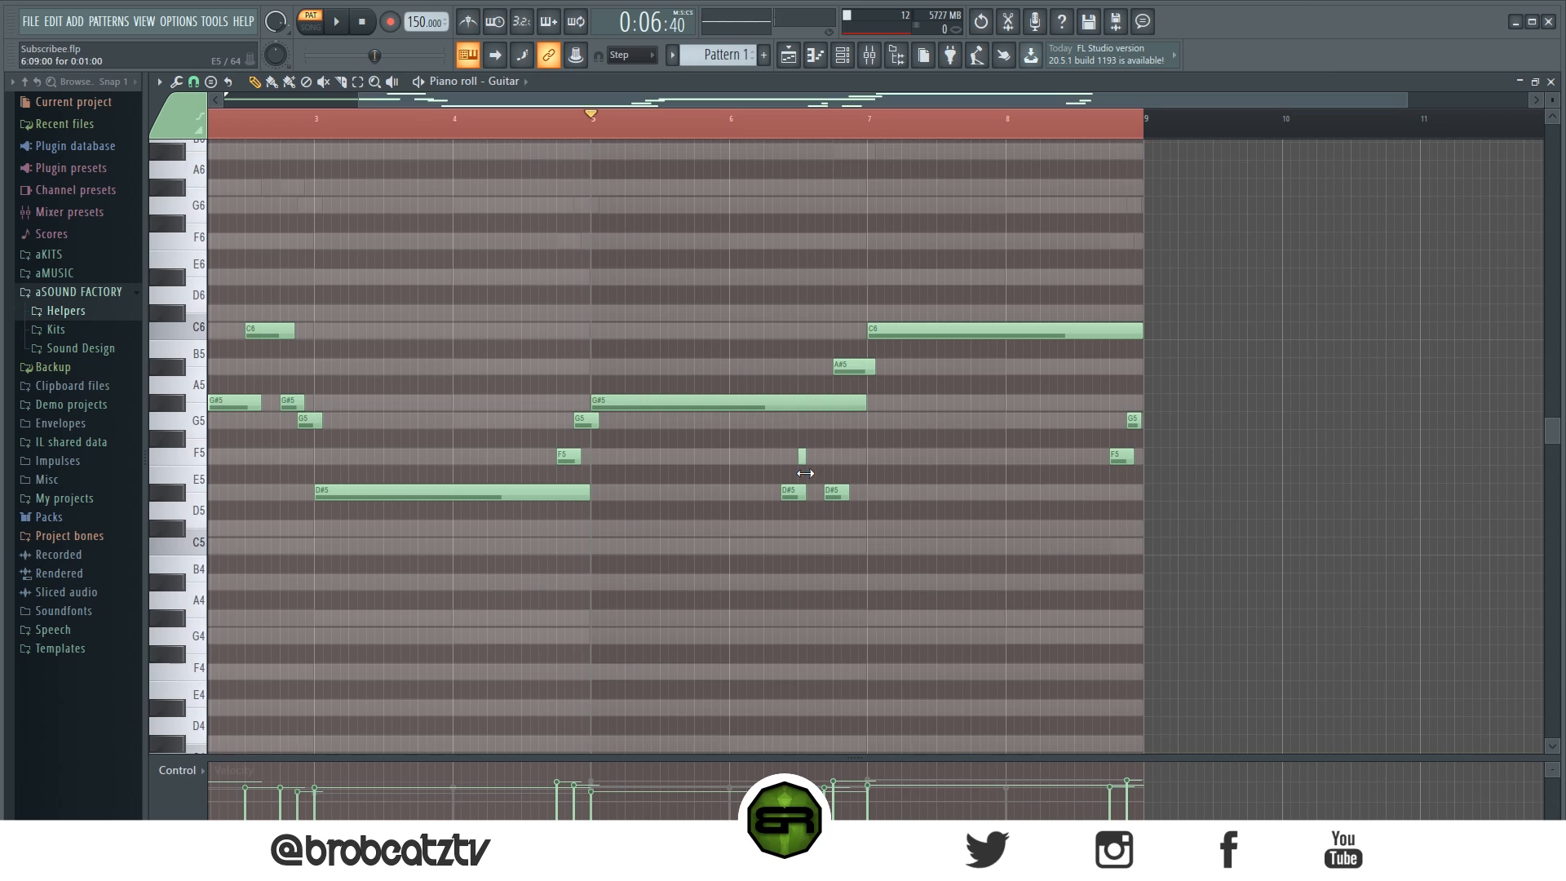
drag(842, 501, 836, 500)
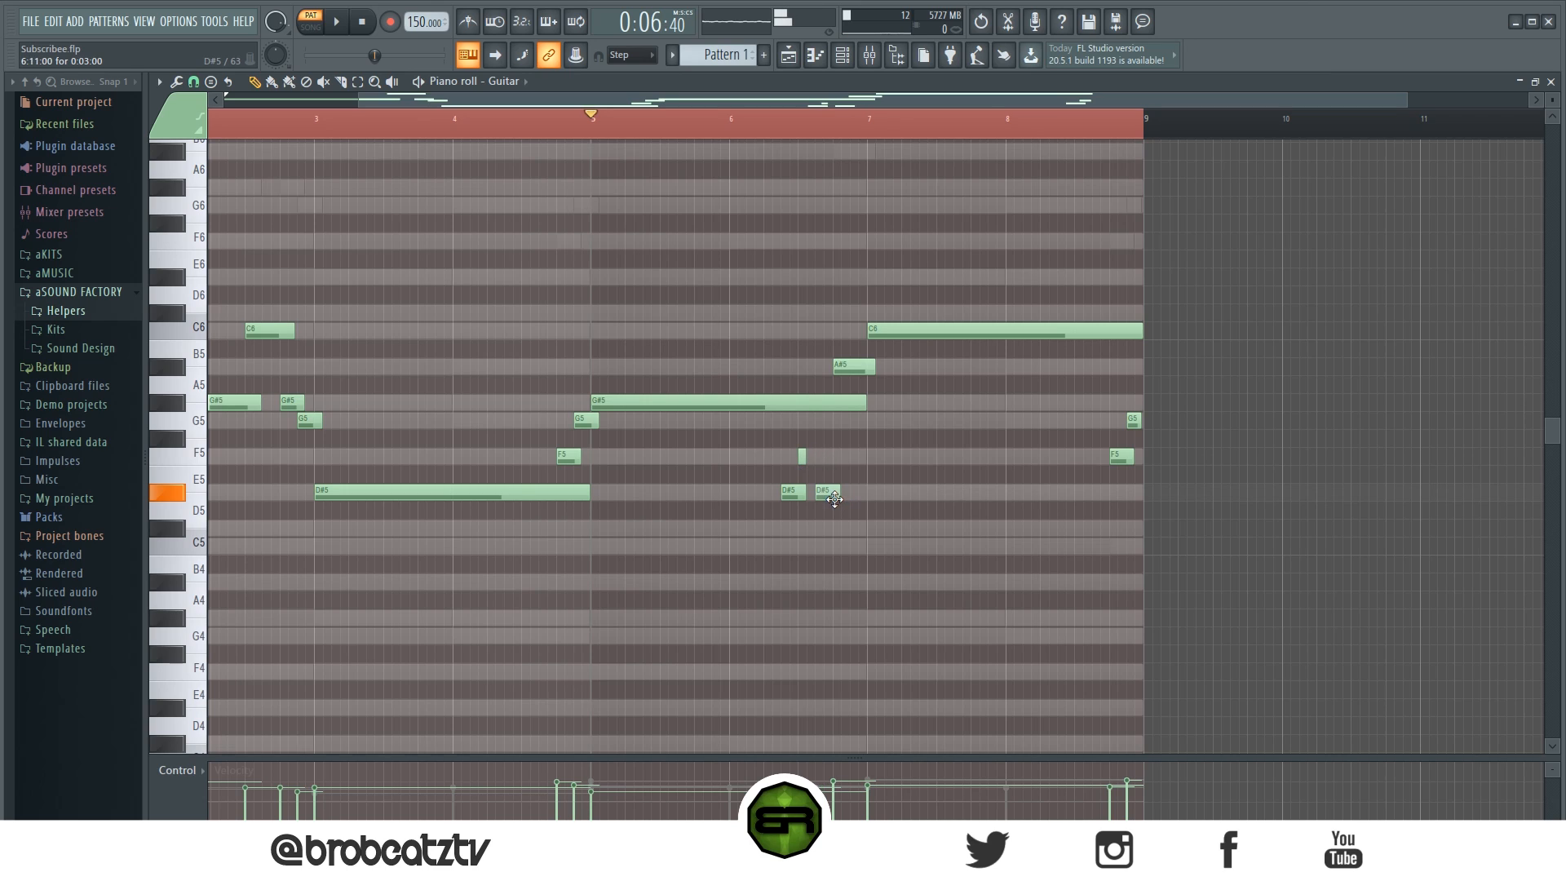
key(space)
key(space)
Step: Shorten the run's second D#5 to one step, add an F5 at 6:13 and play the phrase
click(829, 461)
click(831, 458)
drag(832, 458, 839, 459)
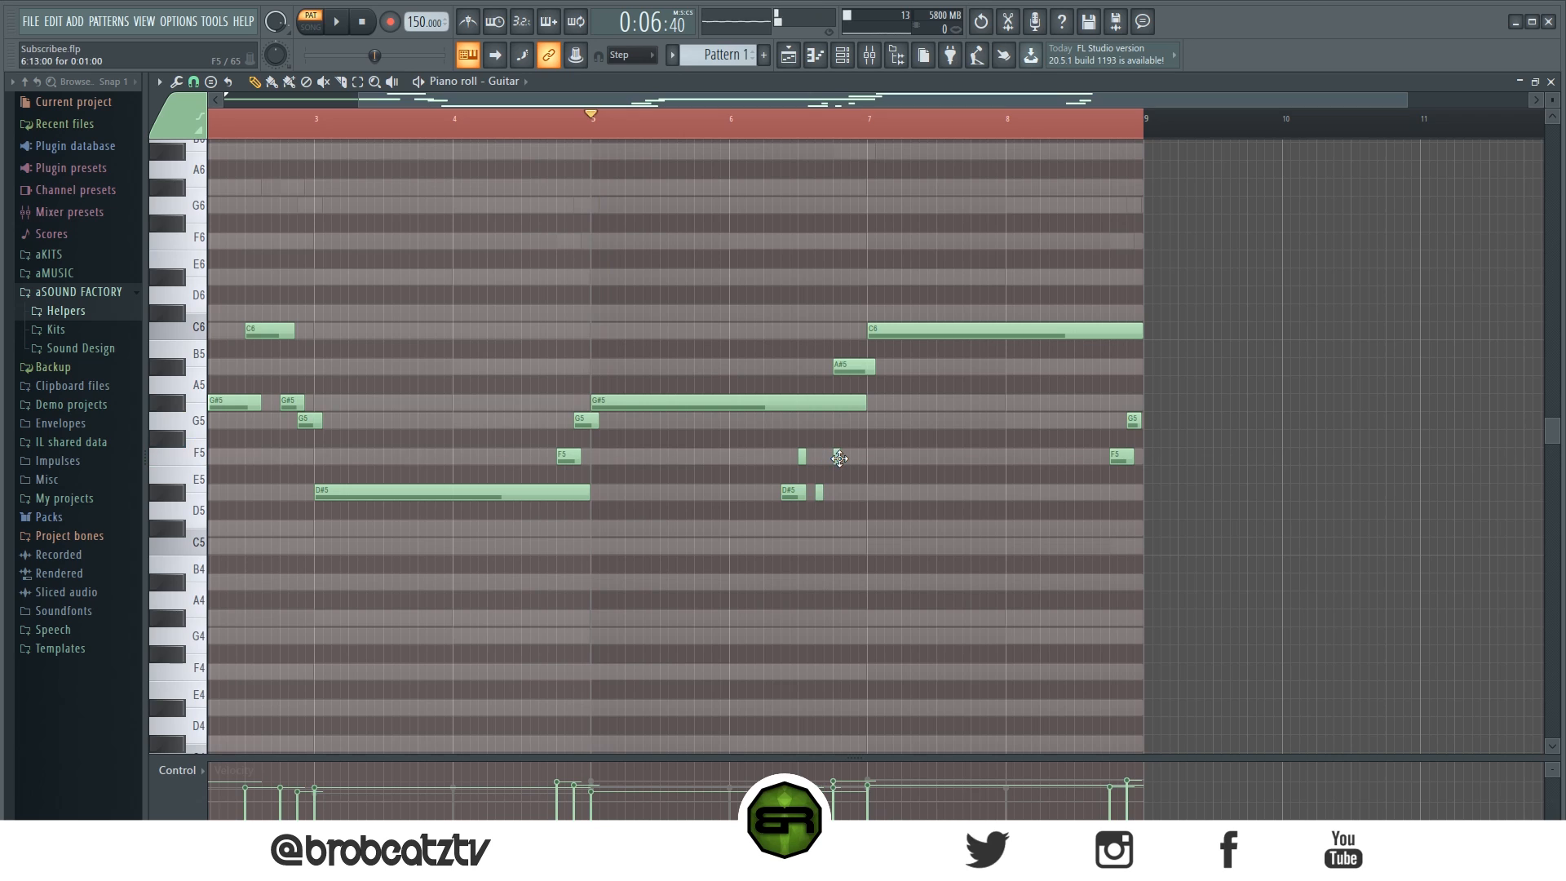
key(space)
key(space)
Step: Lengthen the run's last F5 to about five steps, shift the four-note run to start at 6:03 and check it by playback
drag(905, 435, 741, 495)
key(space)
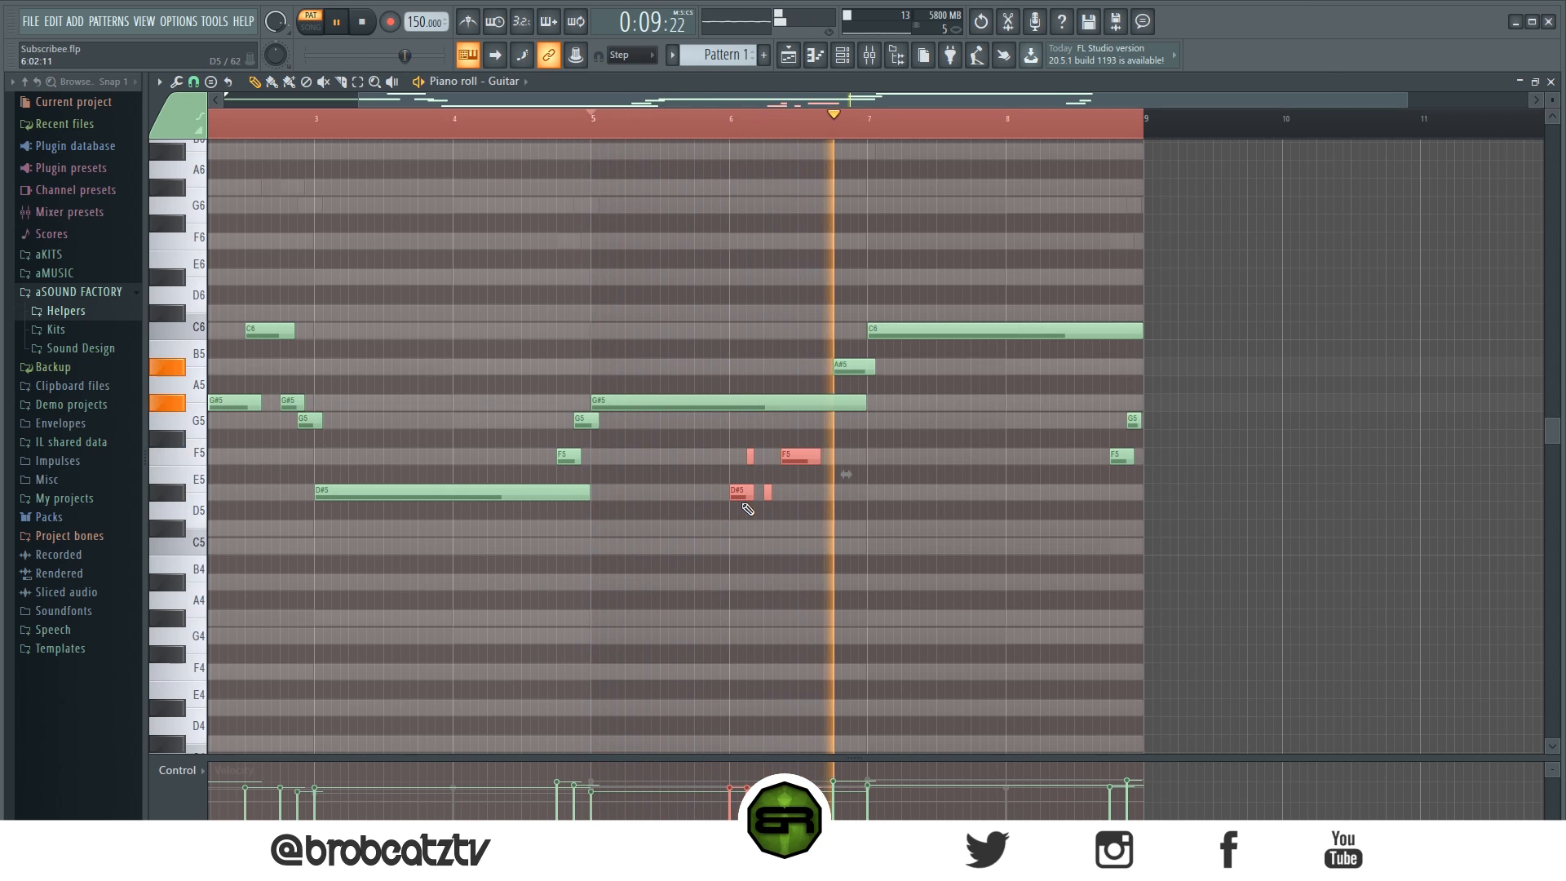
key(space)
key(space)
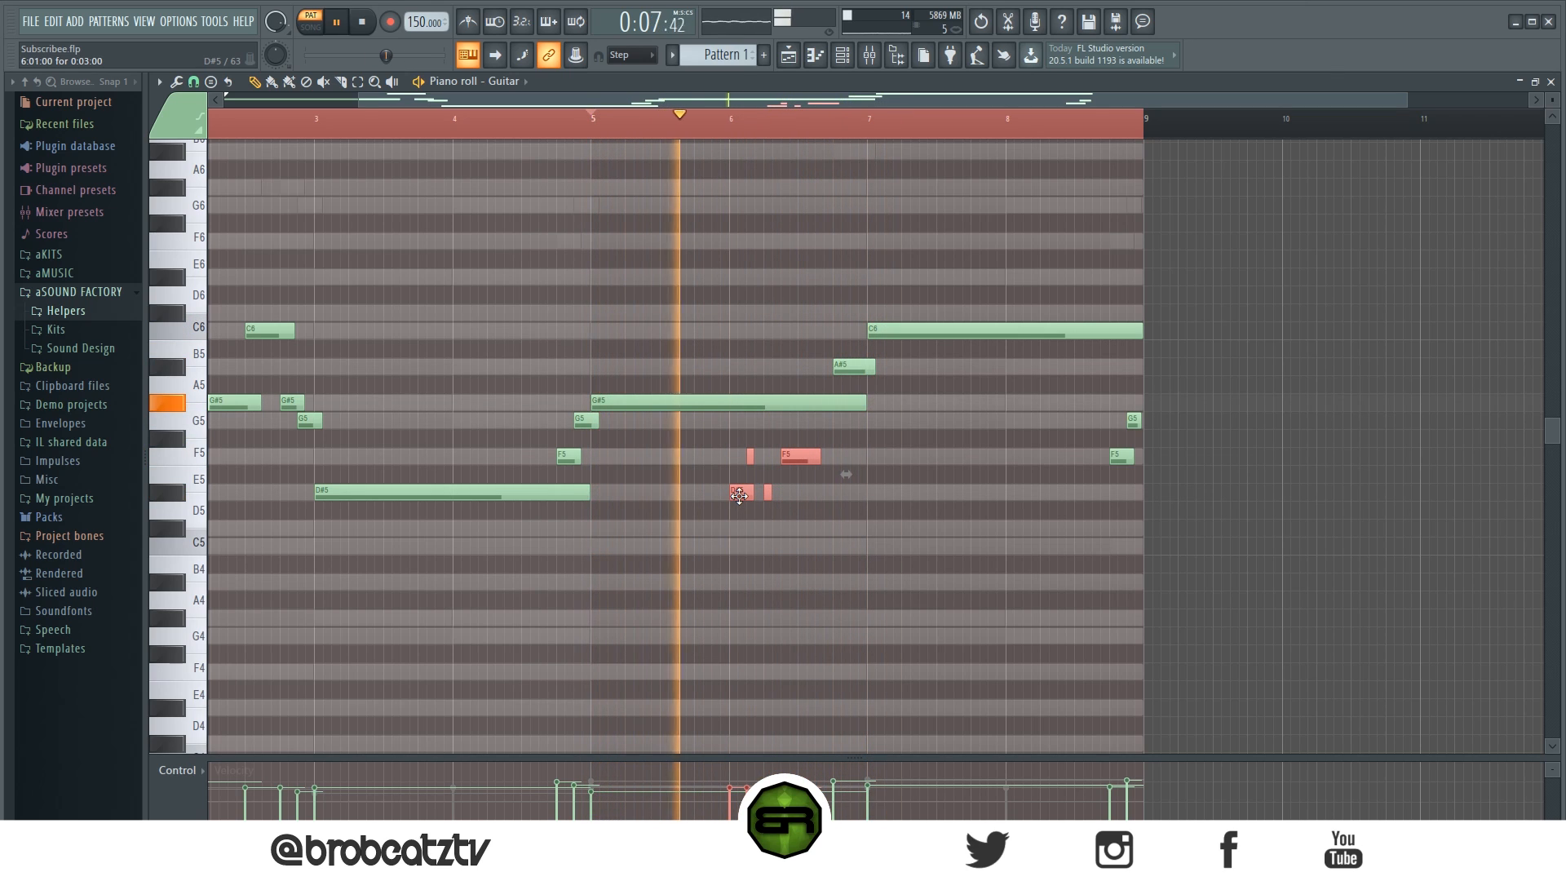
drag(739, 496, 758, 497)
key(space)
key(space)
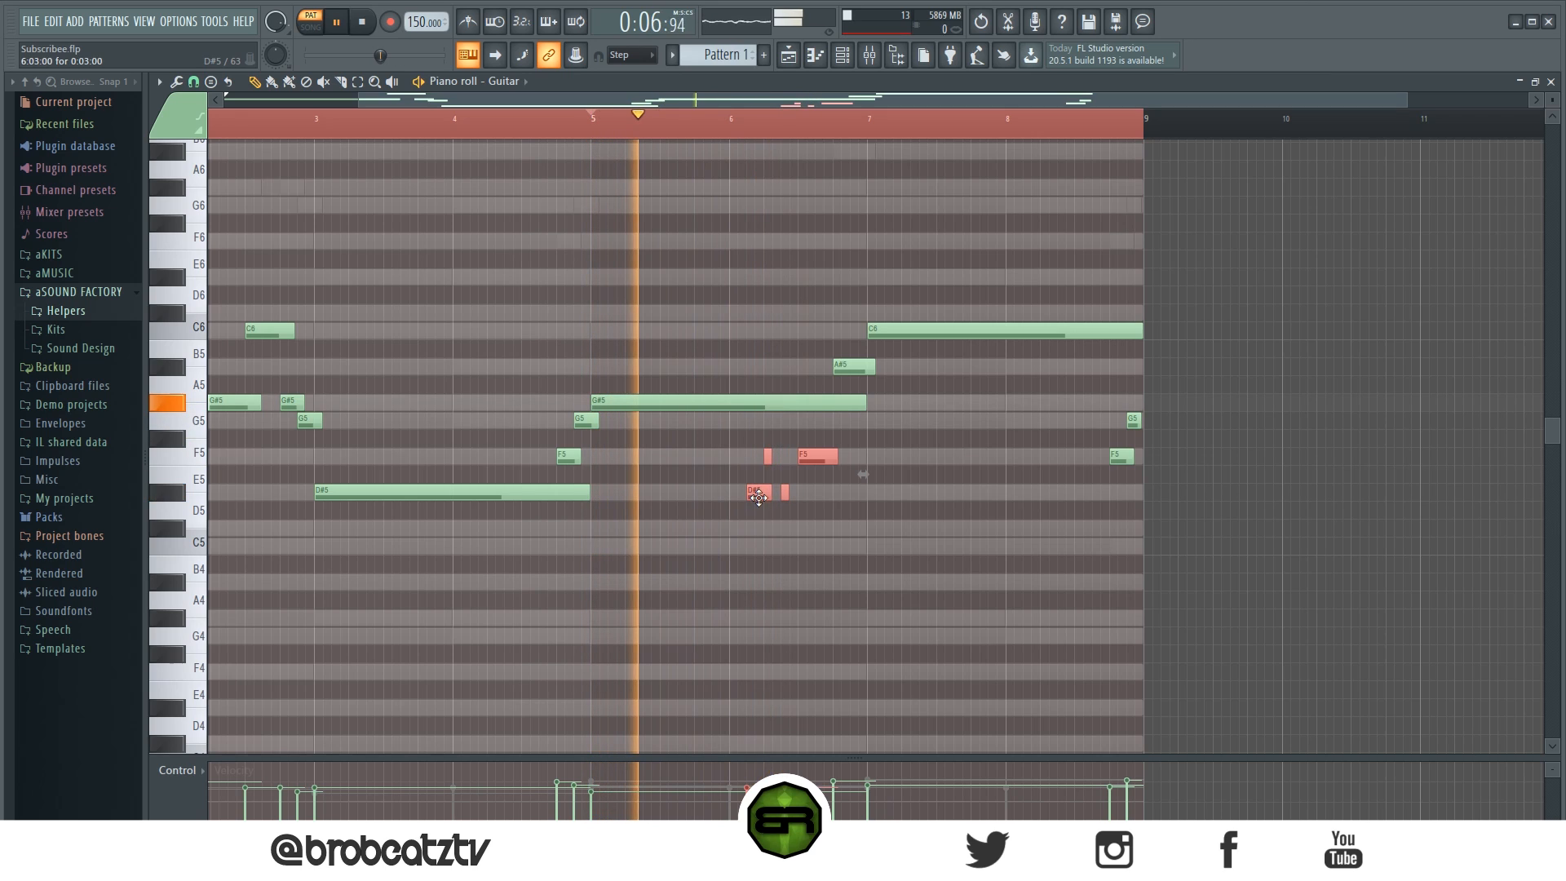
ctrl+click(765, 607)
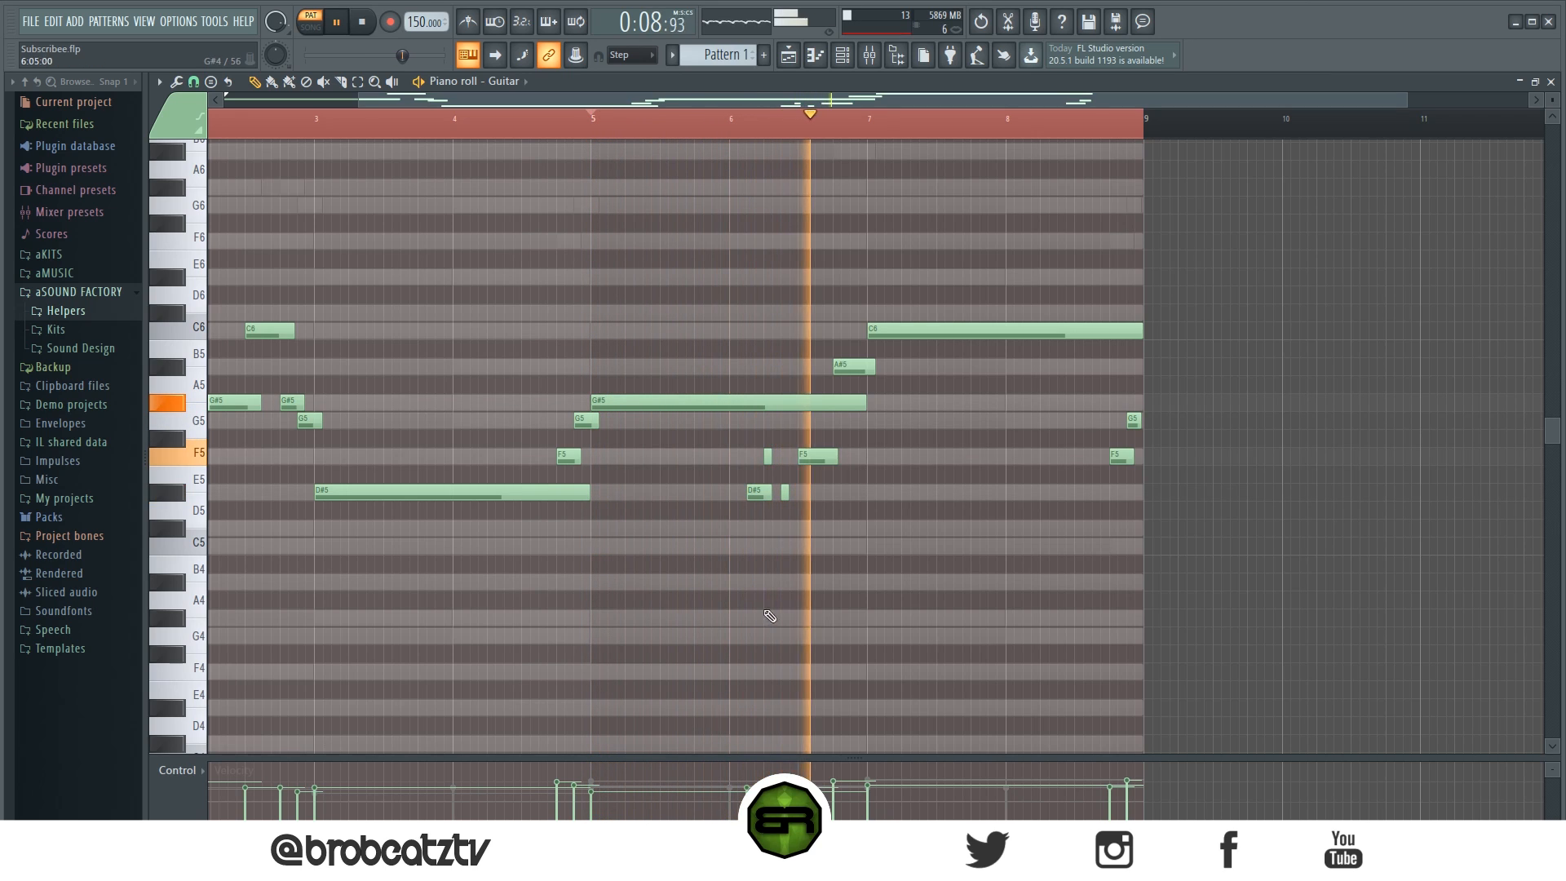
key(space)
key(space)
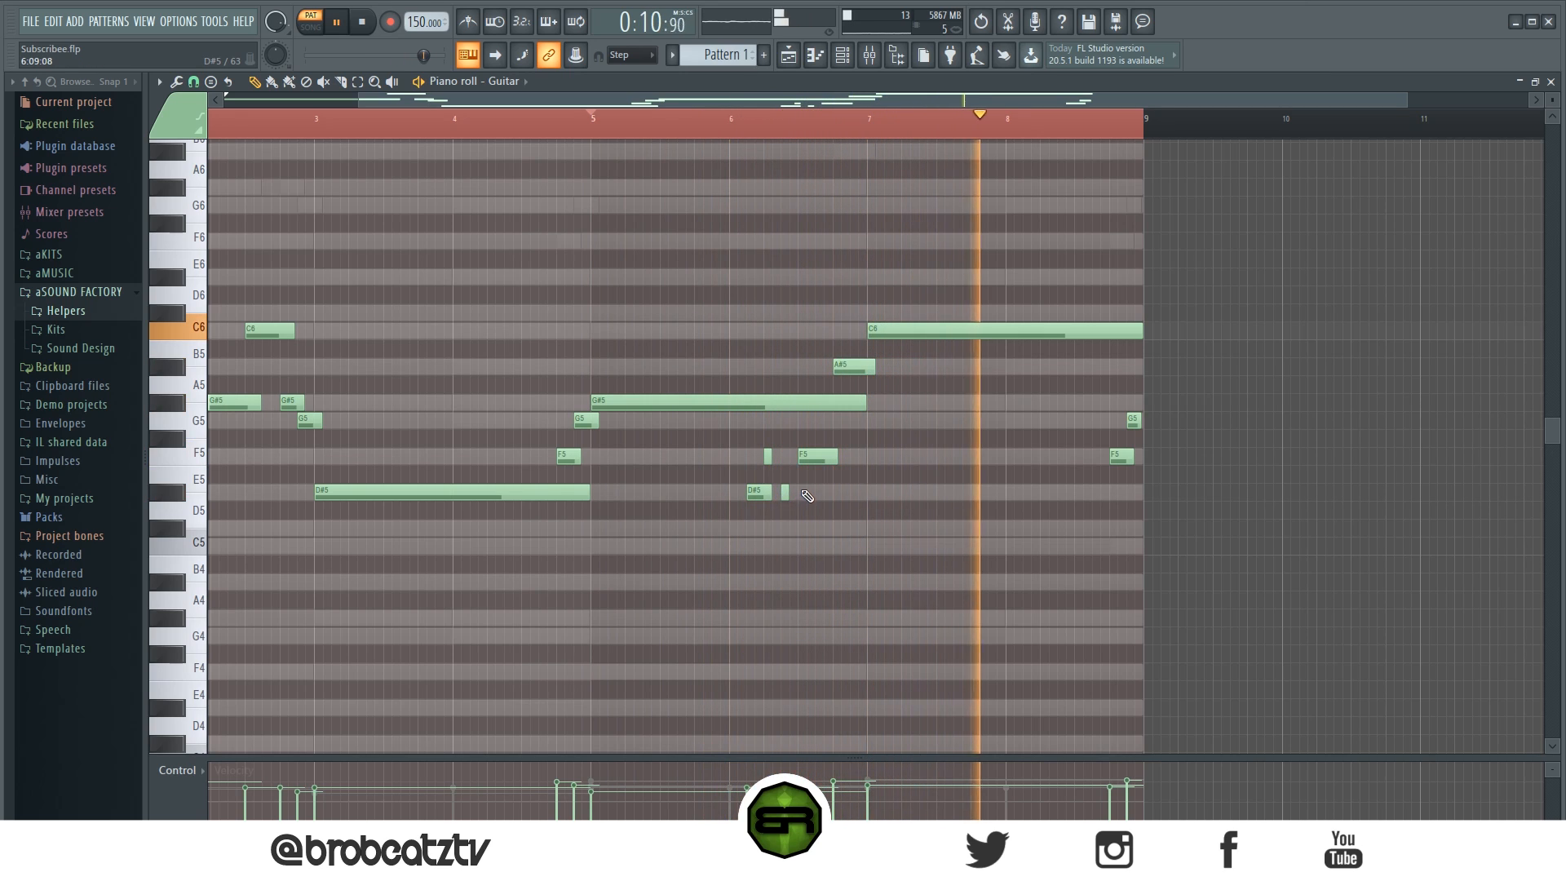
key(space)
Step: Copy the four-note run into bar 8 starting at 8:05, deselect it and stop playback
drag(849, 432, 1048, 492)
key(space)
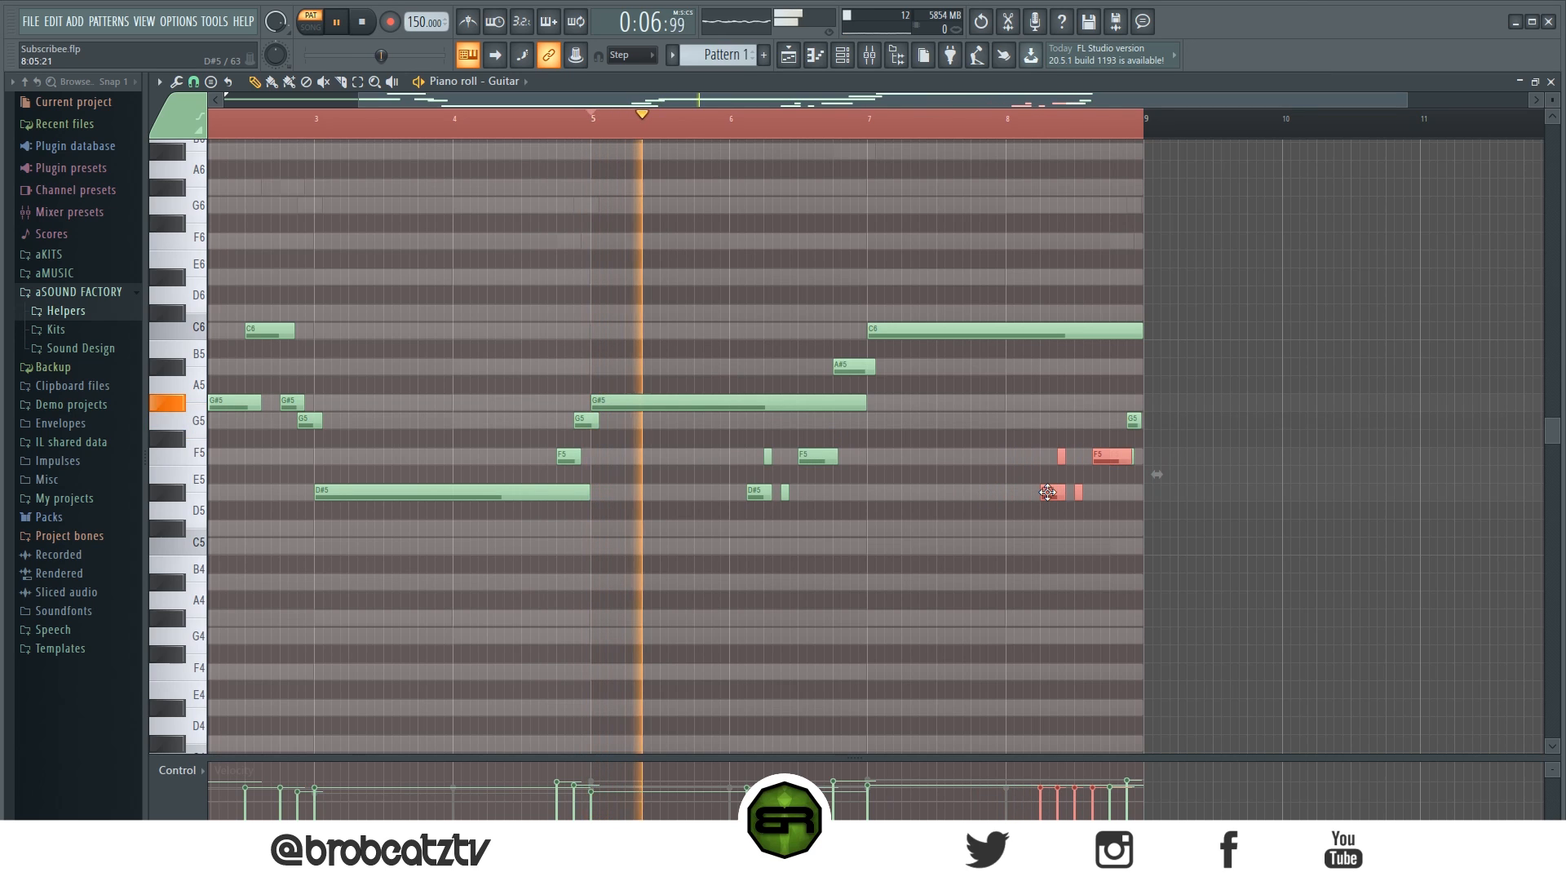
click(1077, 473)
key(space)
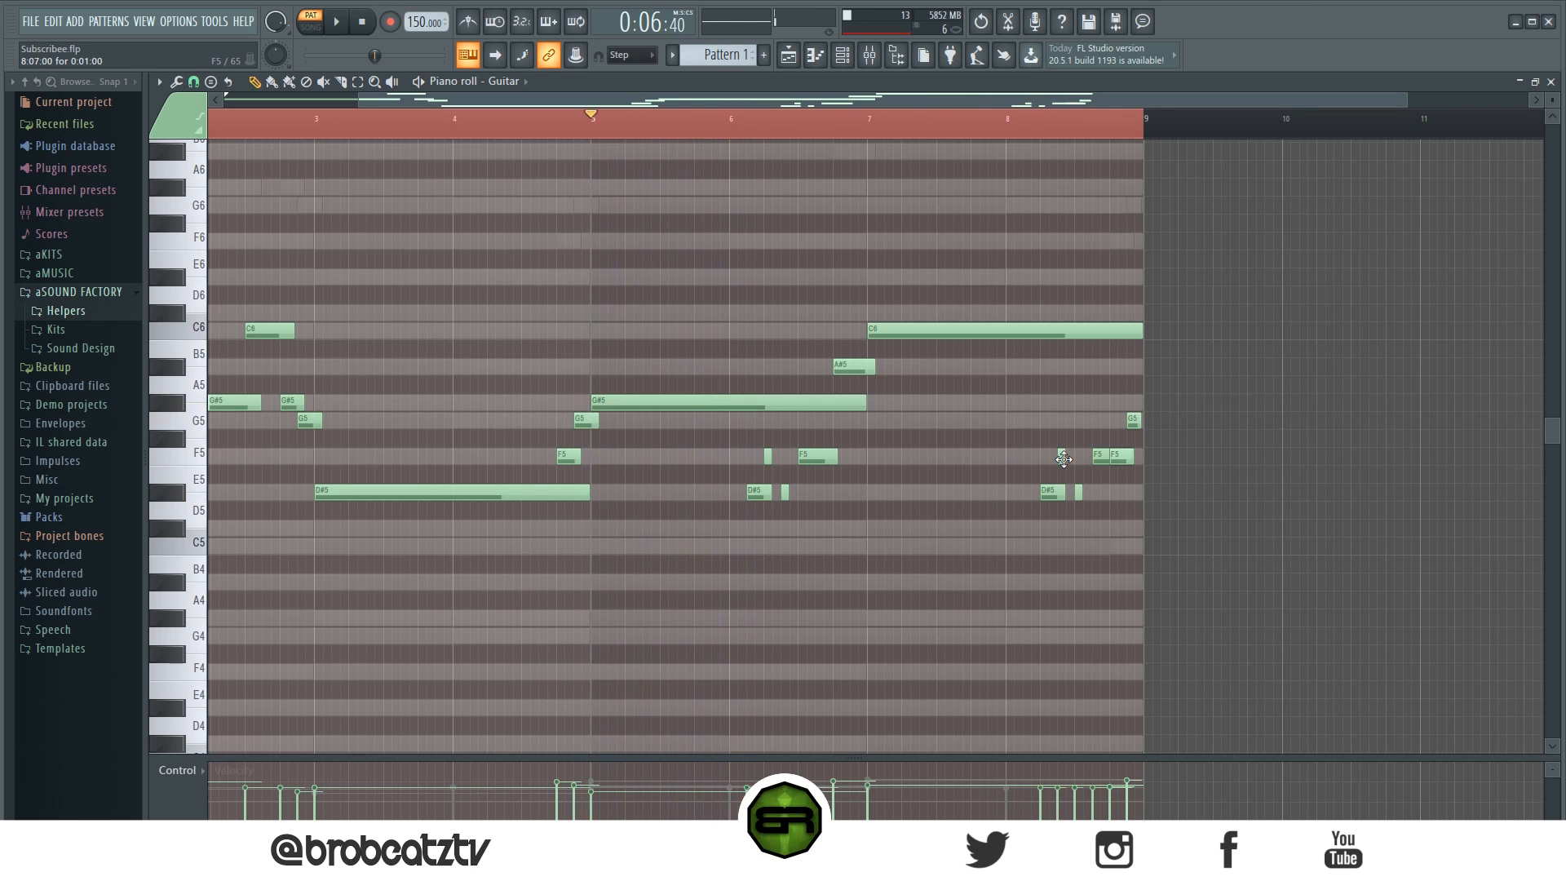
Step: Lengthen the copied run's first F5 to two steps and second D#5 to about five, remove its last F5, and play the melody
drag(1082, 492, 1117, 491)
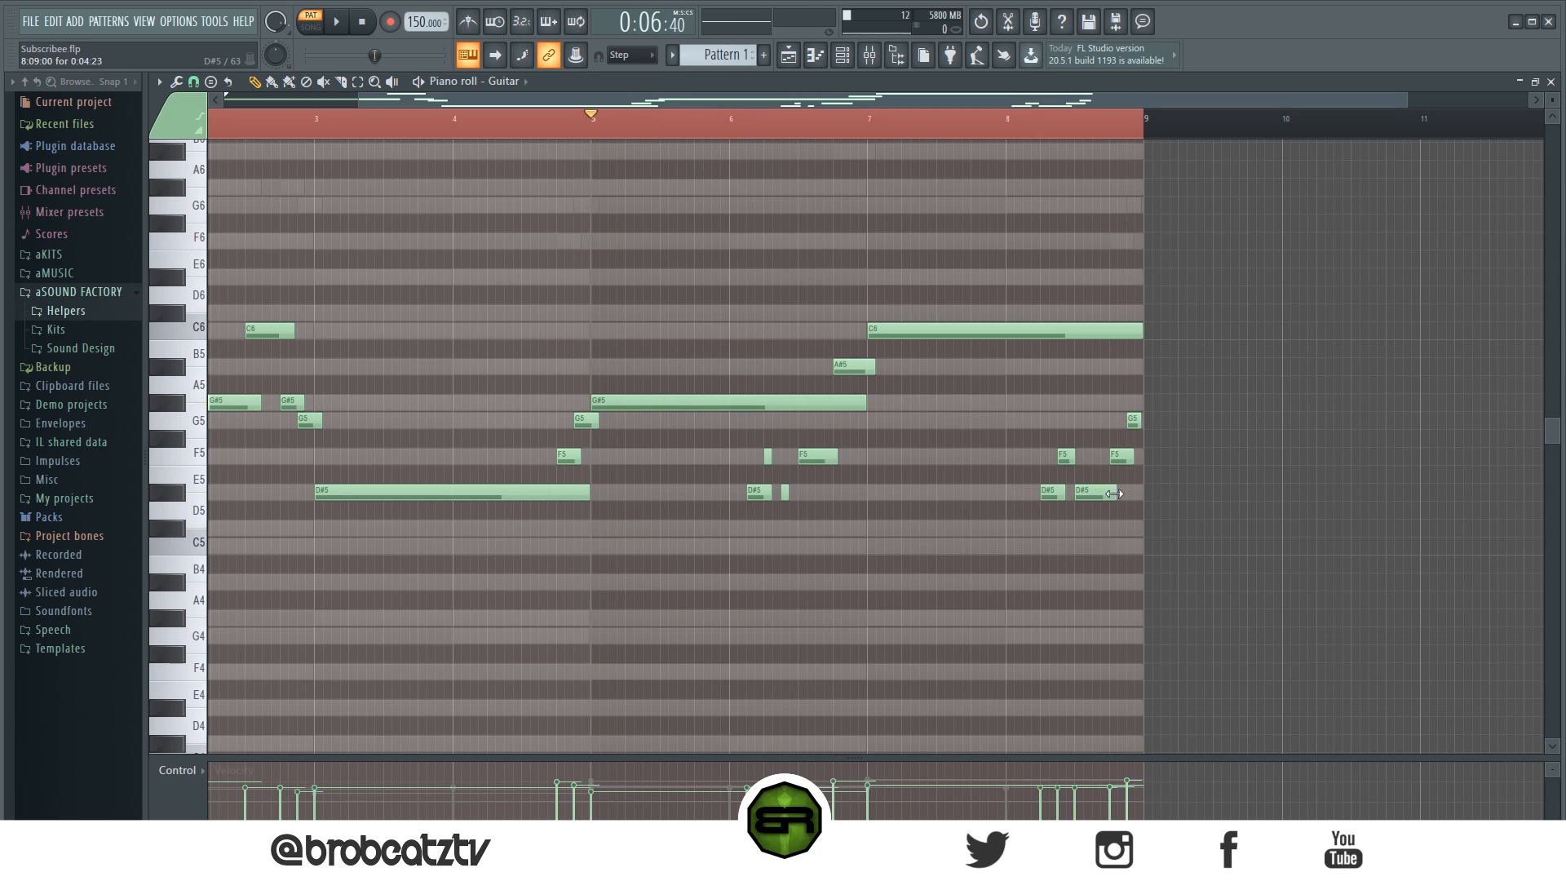
key(space)
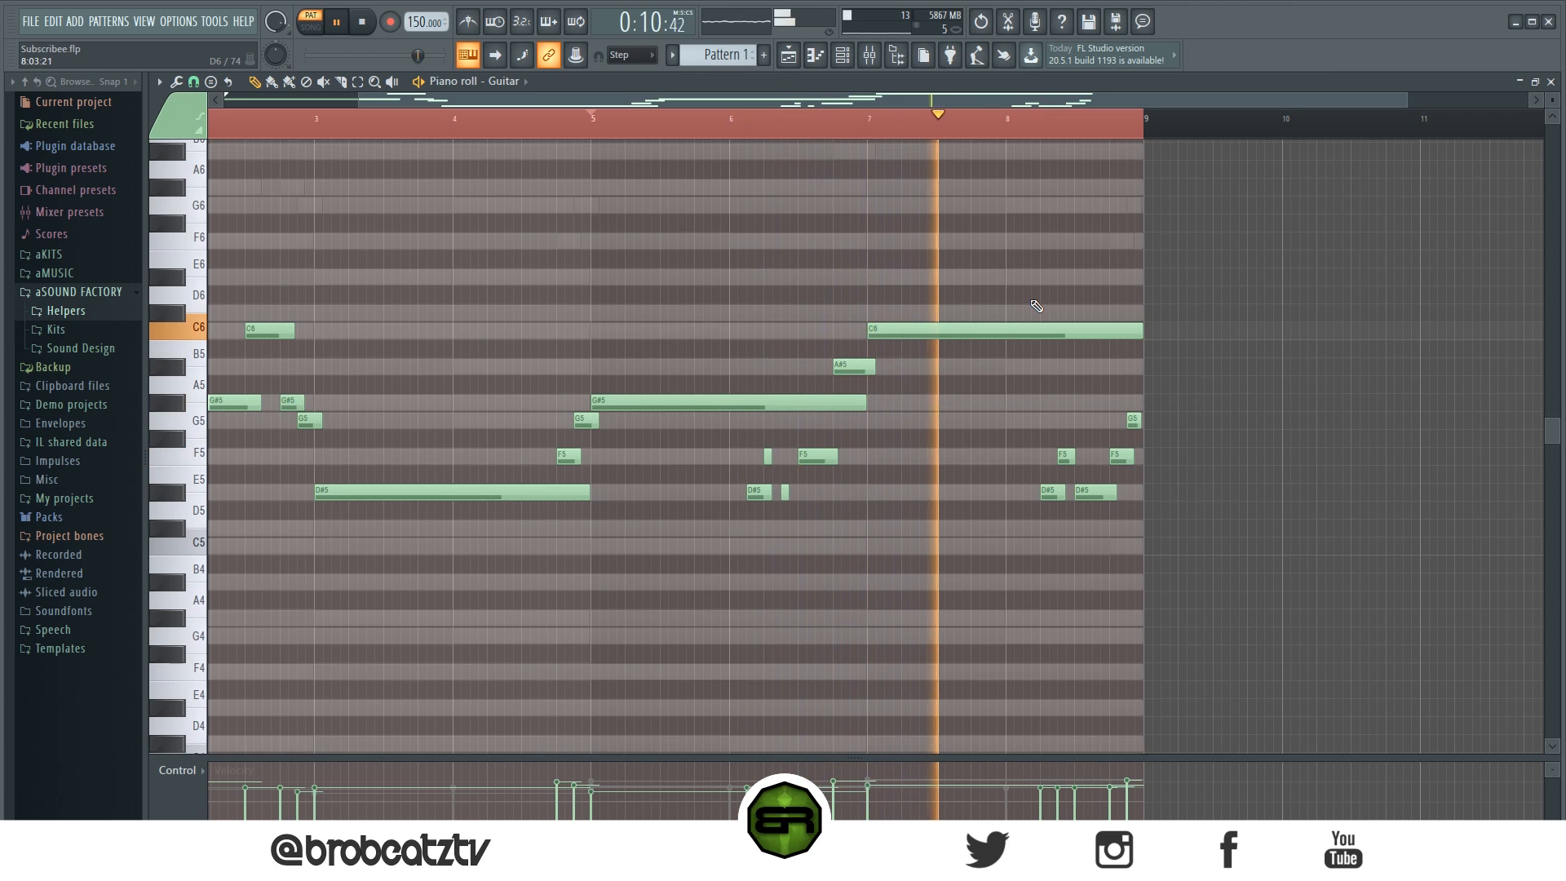
scroll(771, 131, down, 1)
scroll(771, 130, up, 1)
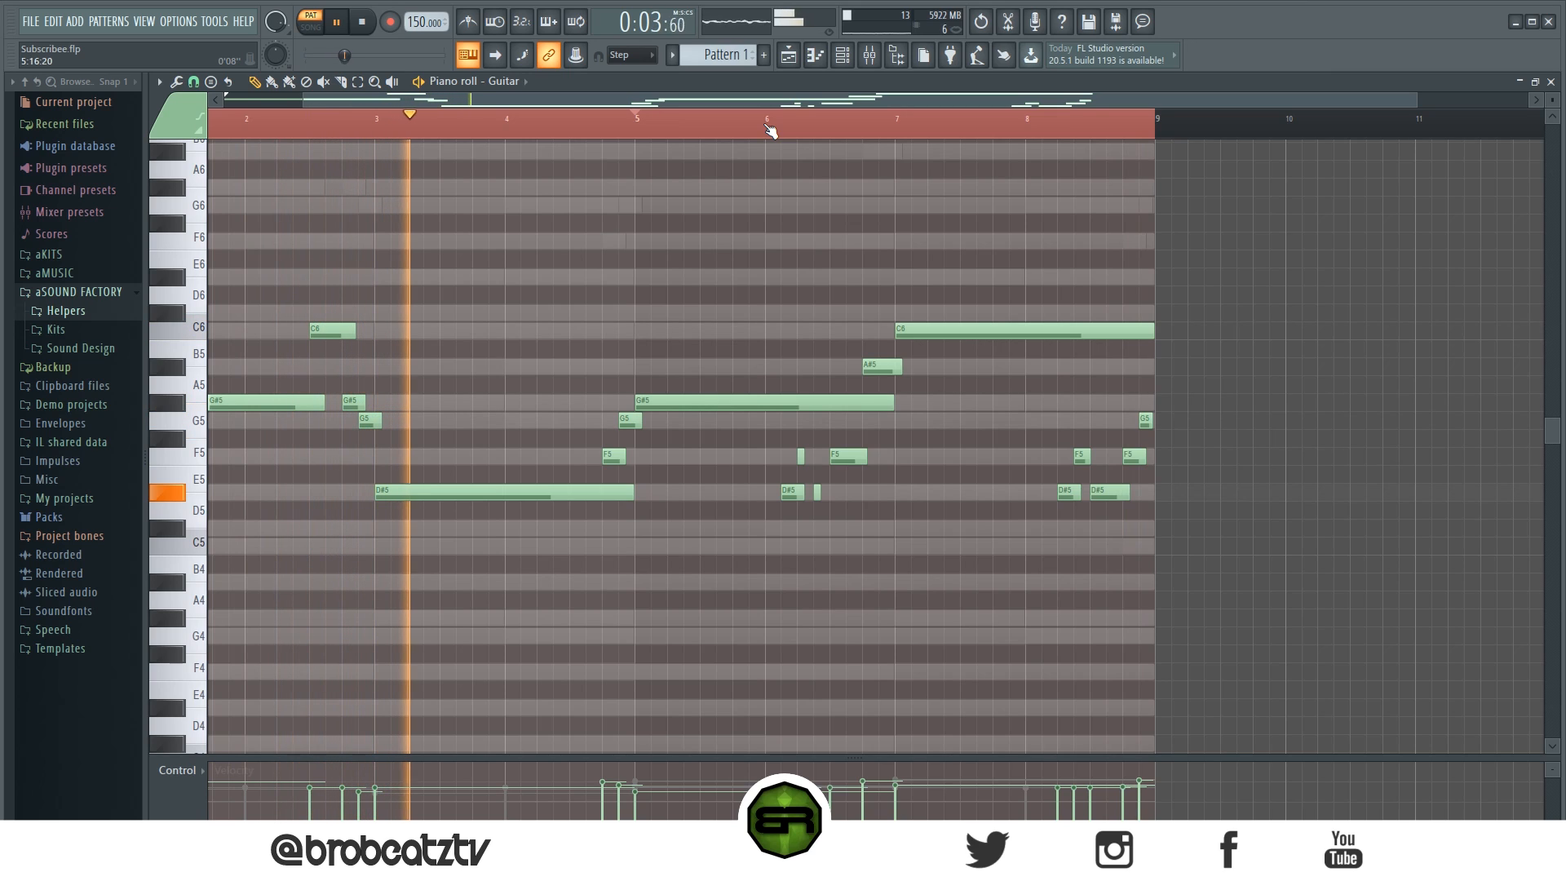
key(space)
Step: Copy the Guitar channel's notes to the Bell channel below it and open that Bell's piano roll
click(850, 61)
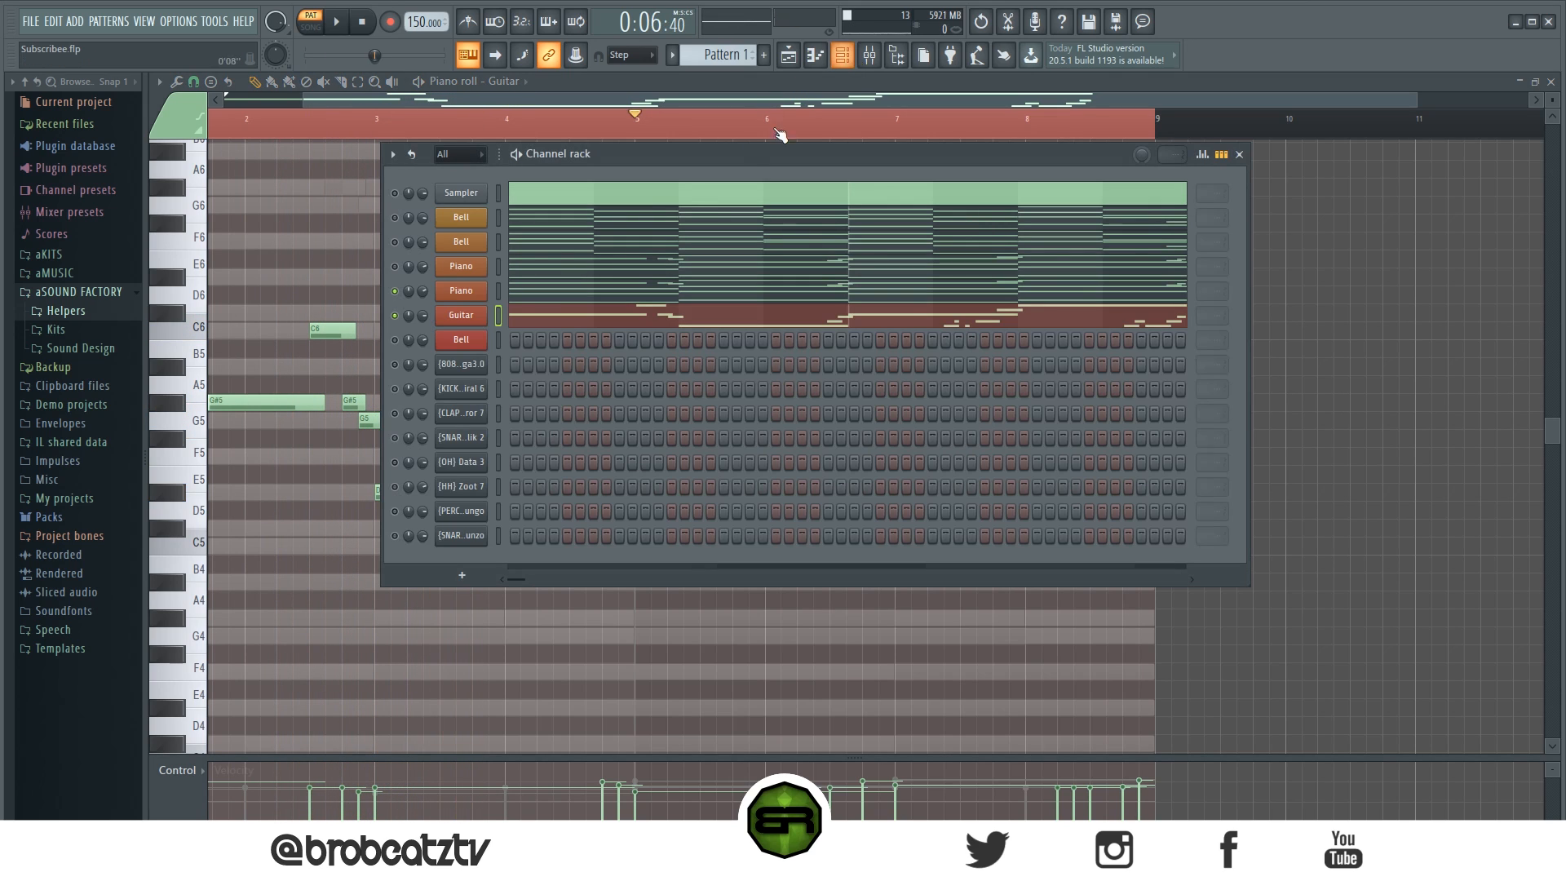
right_click(480, 316)
click(697, 332)
right_click(457, 344)
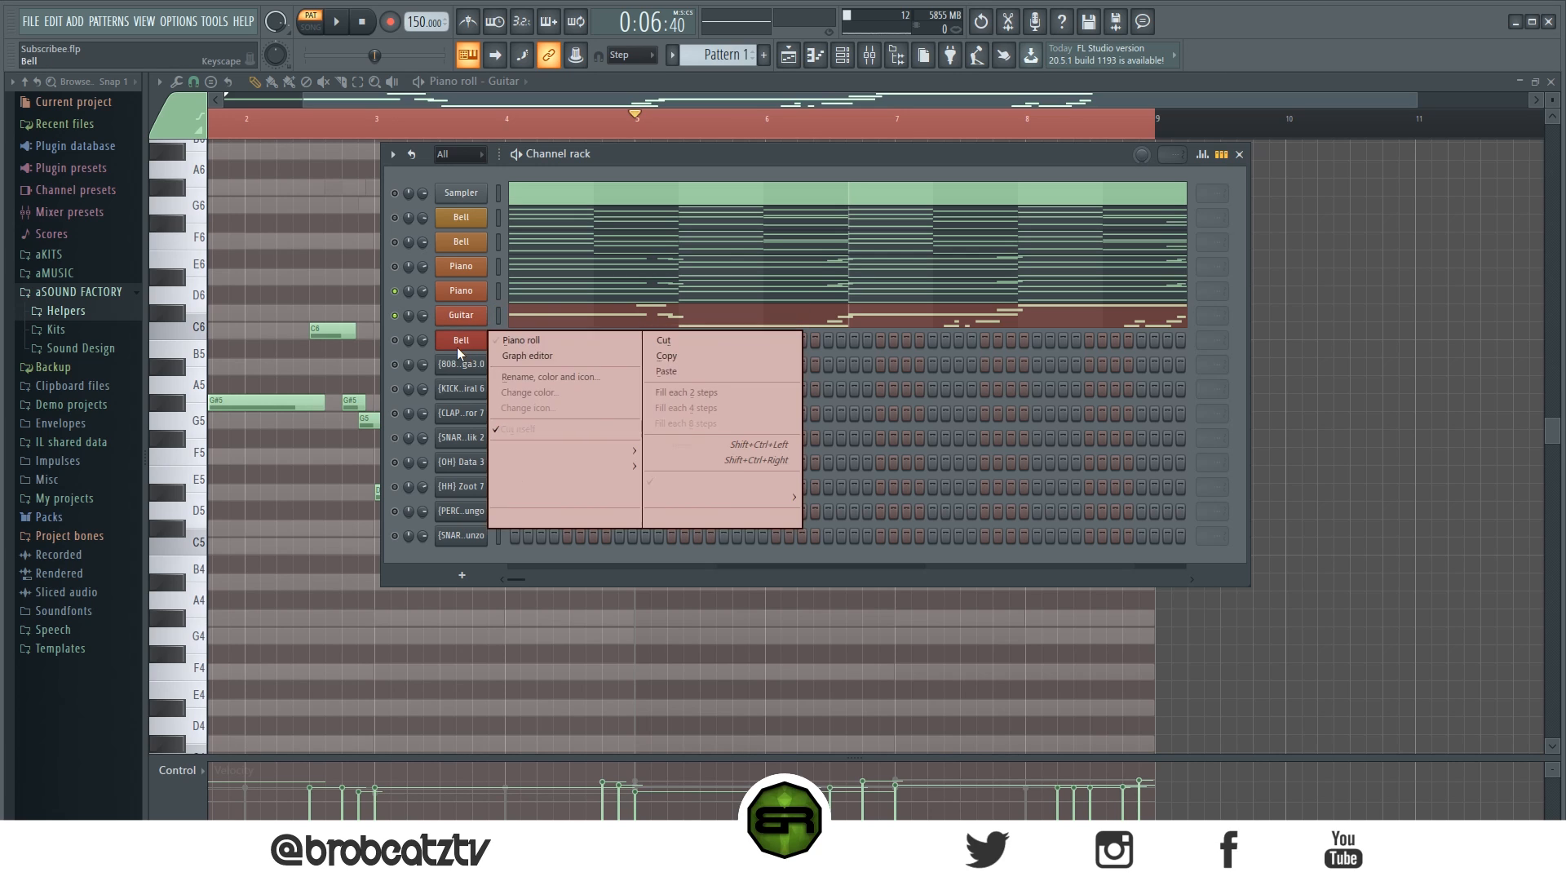
click(664, 371)
click(573, 345)
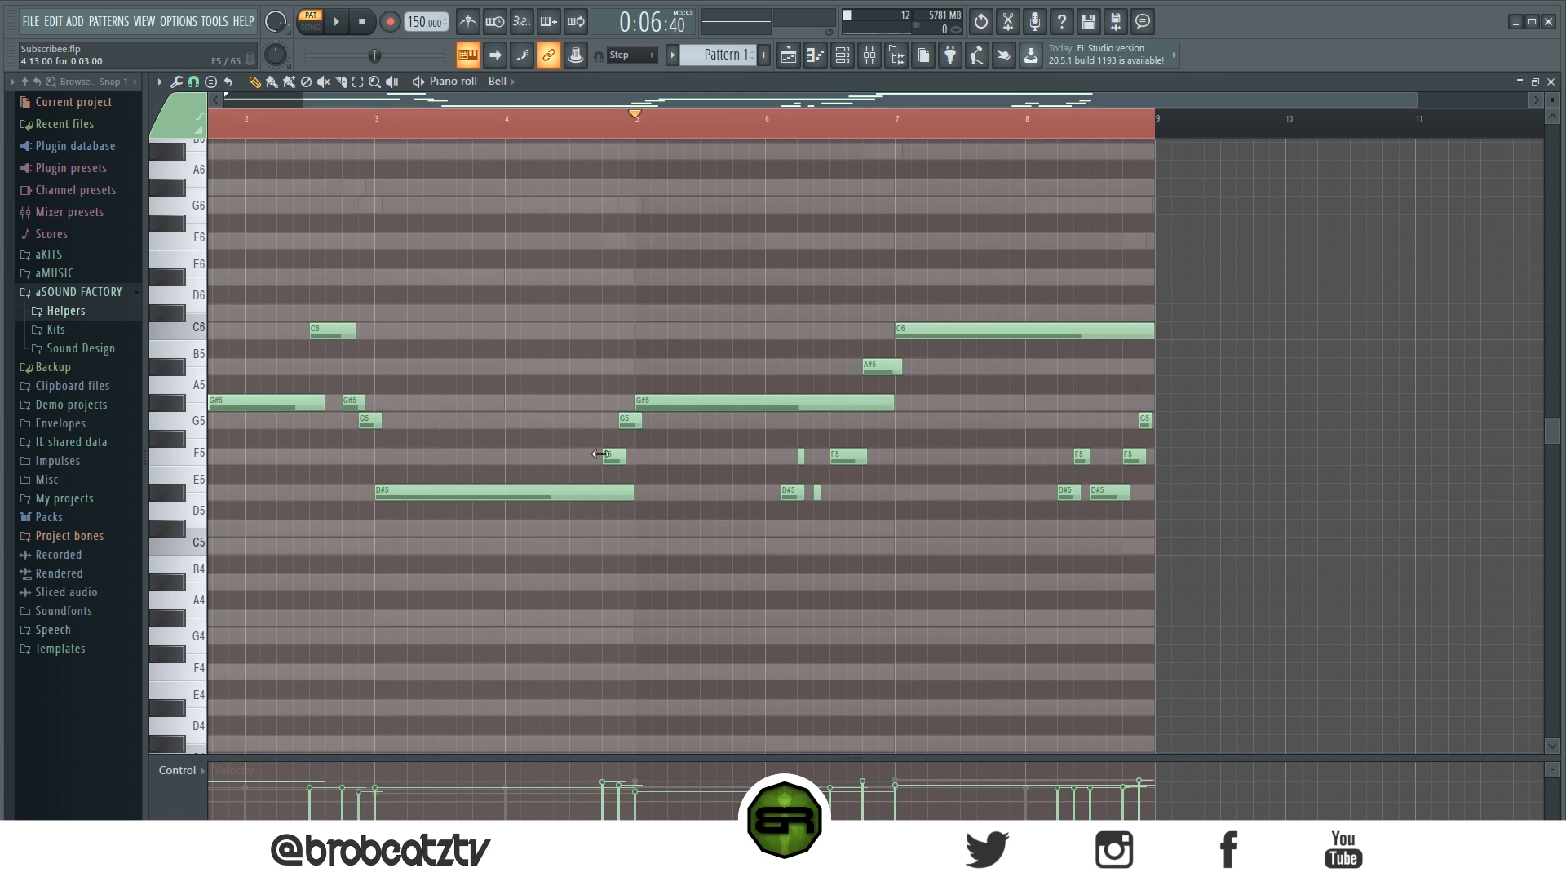
Step: Shorten the Bell's first G#5 to eight steps and add an eight-step A#5 at 1:09
drag(433, 100, 344, 99)
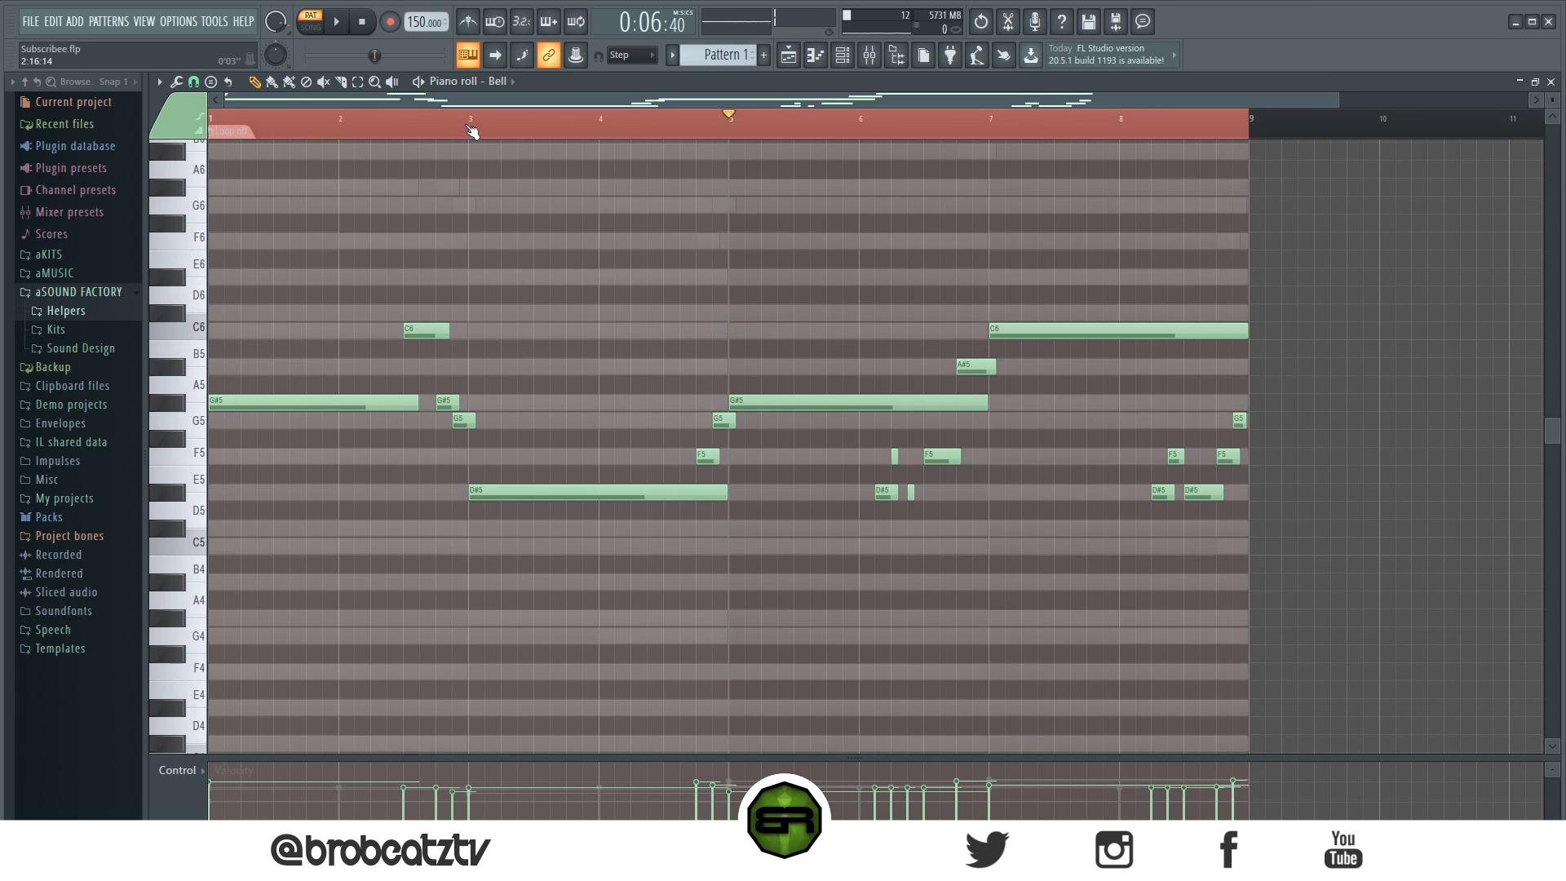
drag(416, 406, 290, 442)
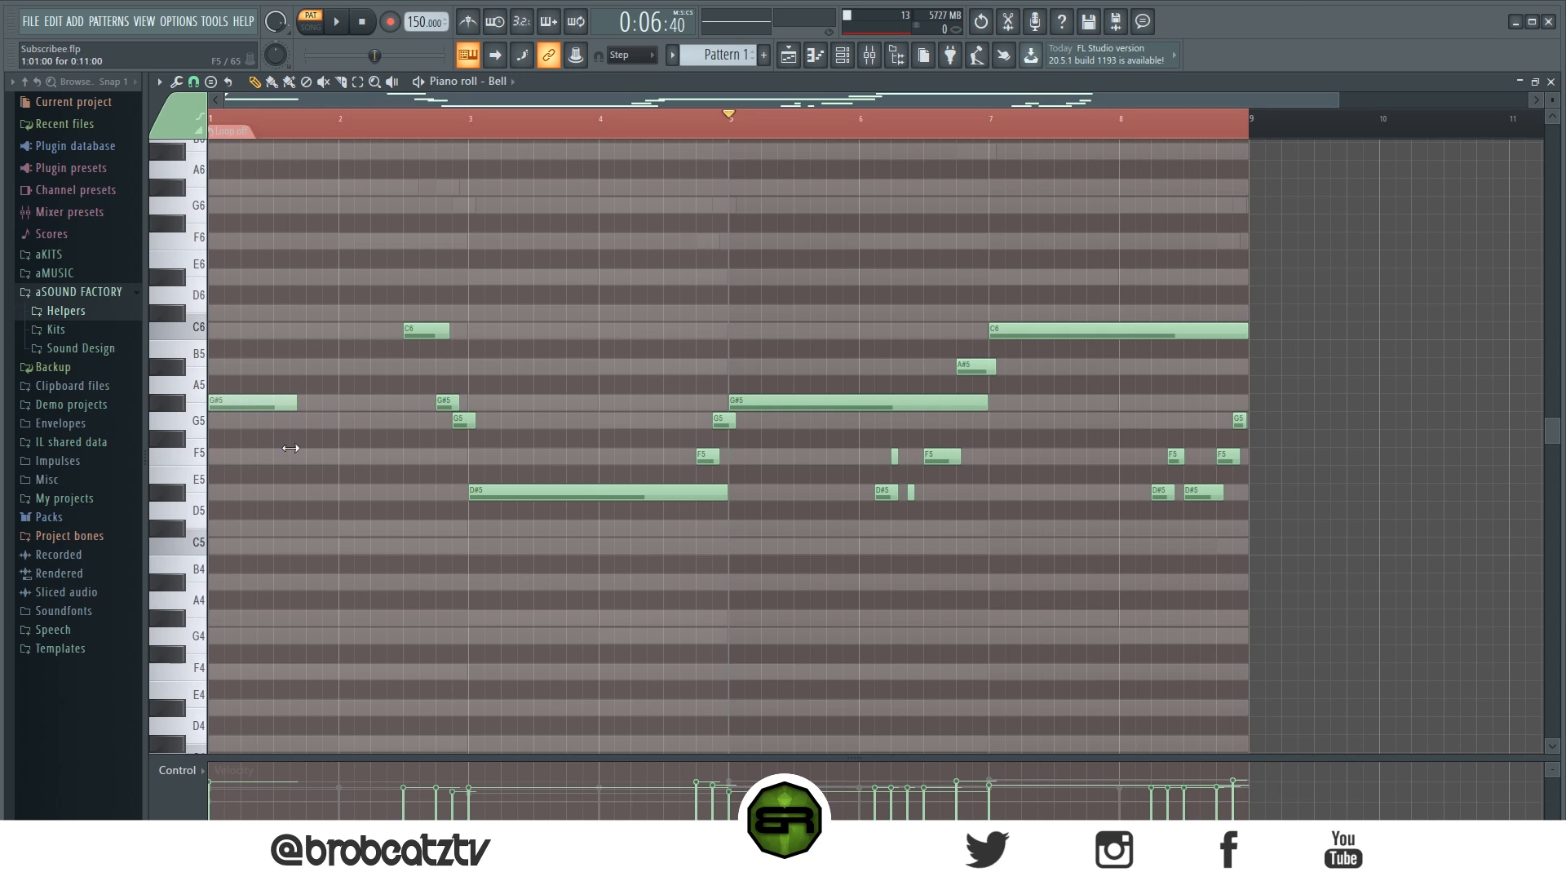
click(275, 368)
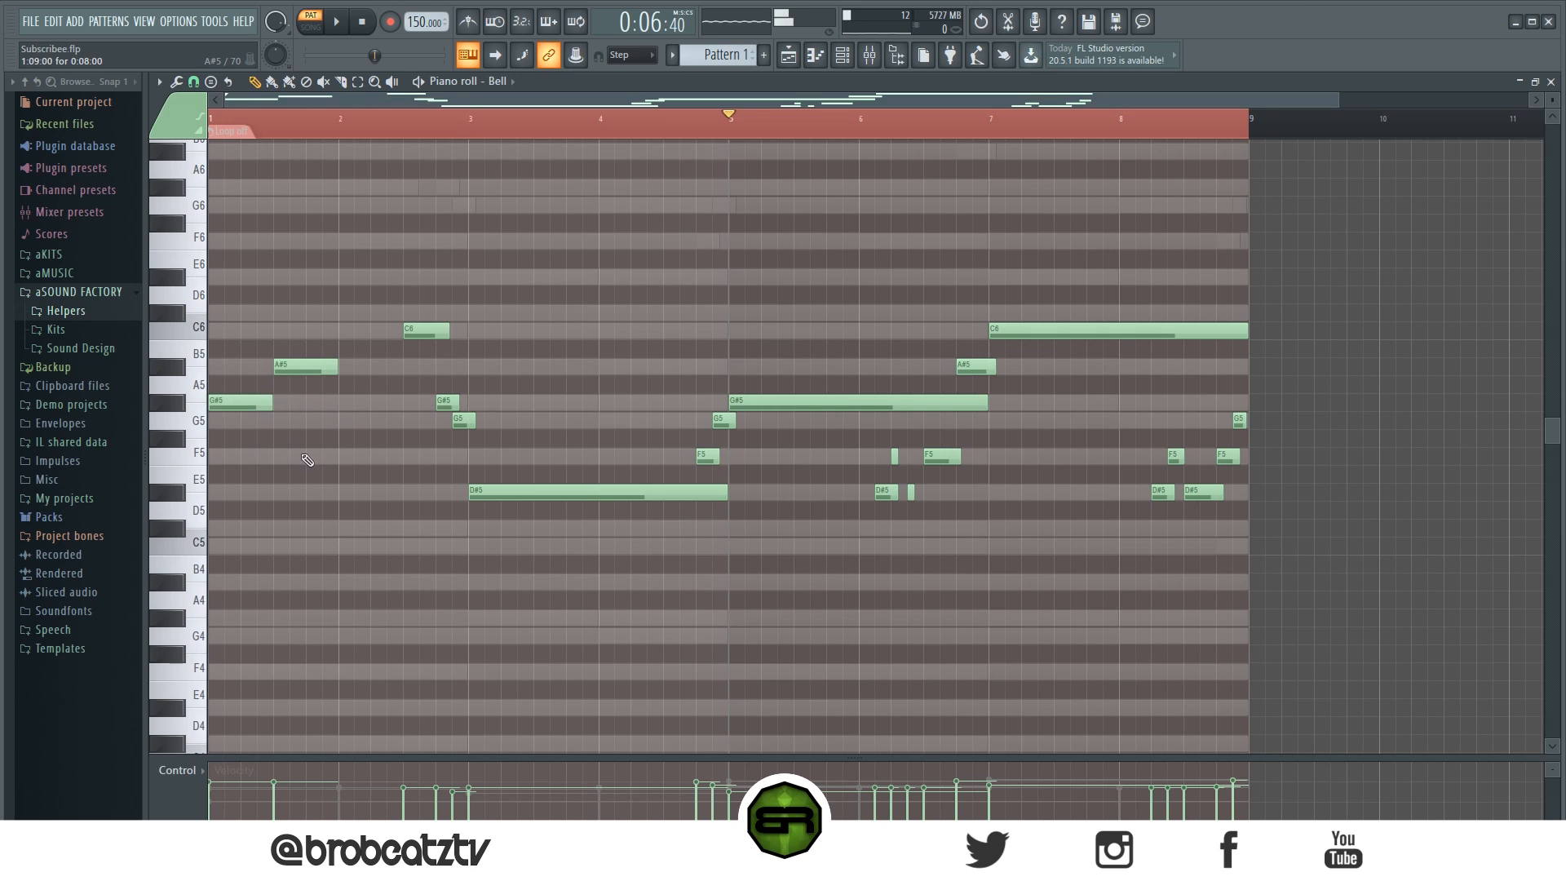
Step: Move the Bell's C6 to the start of bar 2, lengthen it to about twelve steps, and audition the melody from the beginning
drag(419, 335, 373, 339)
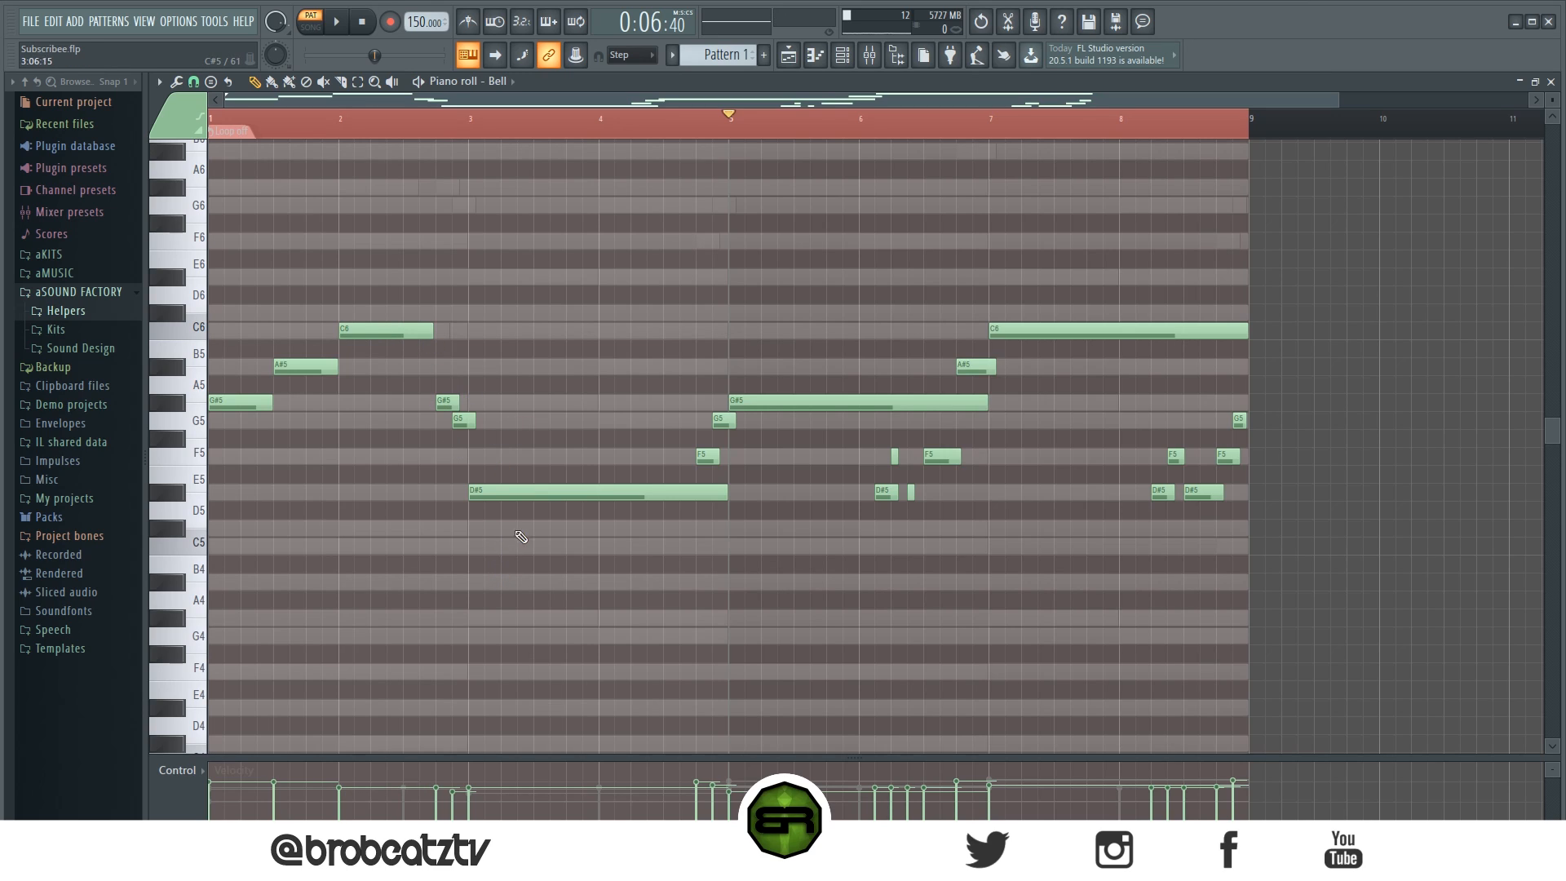
click(533, 486)
key(space)
key(space)
click(258, 119)
click(843, 55)
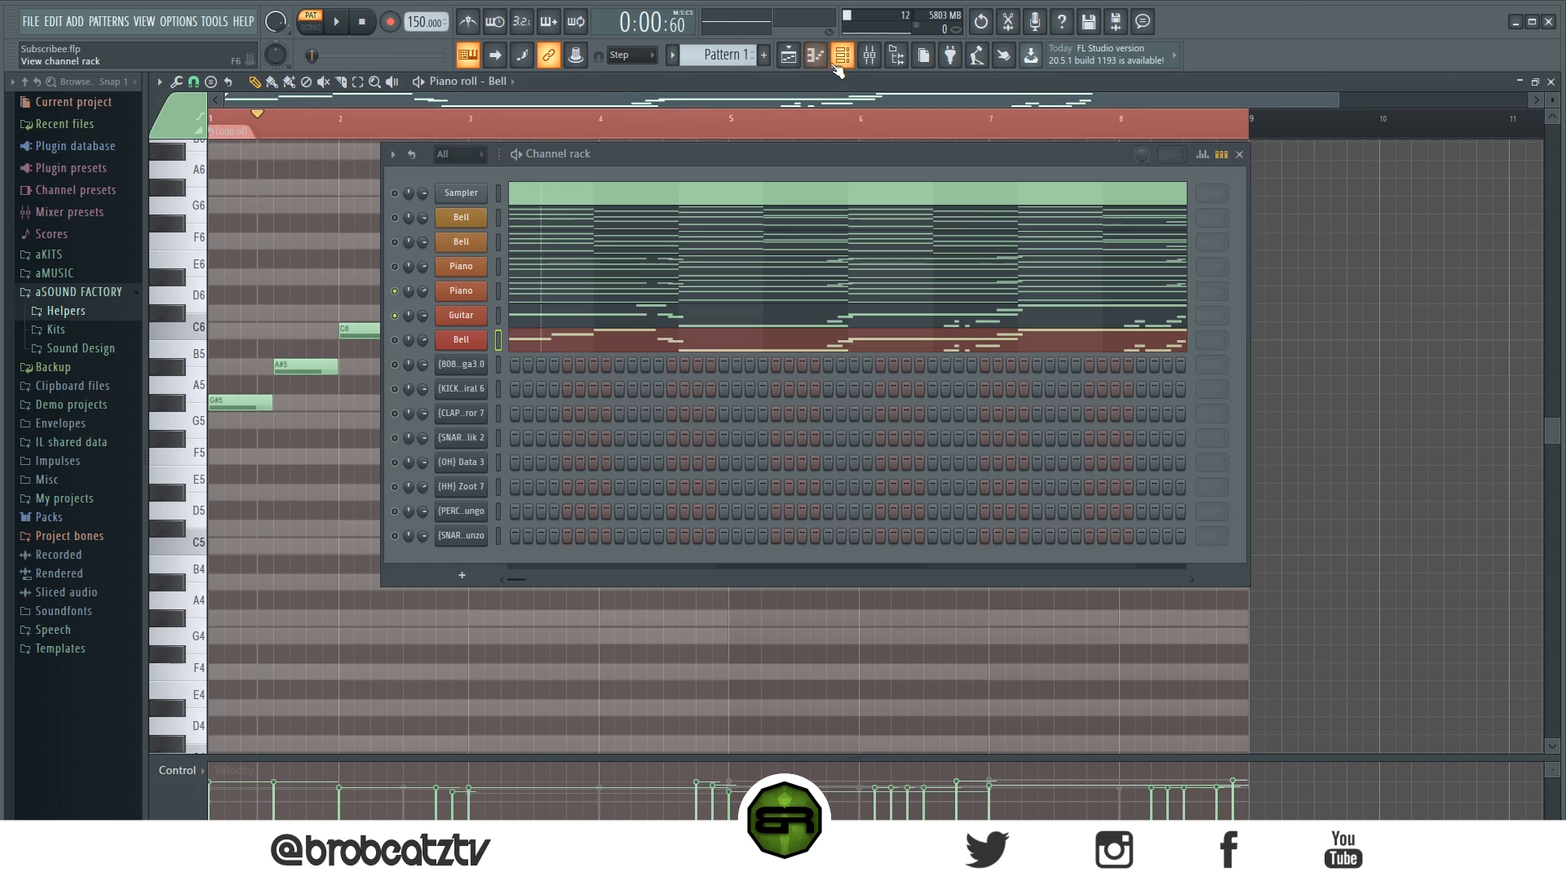
key(F6)
key(space)
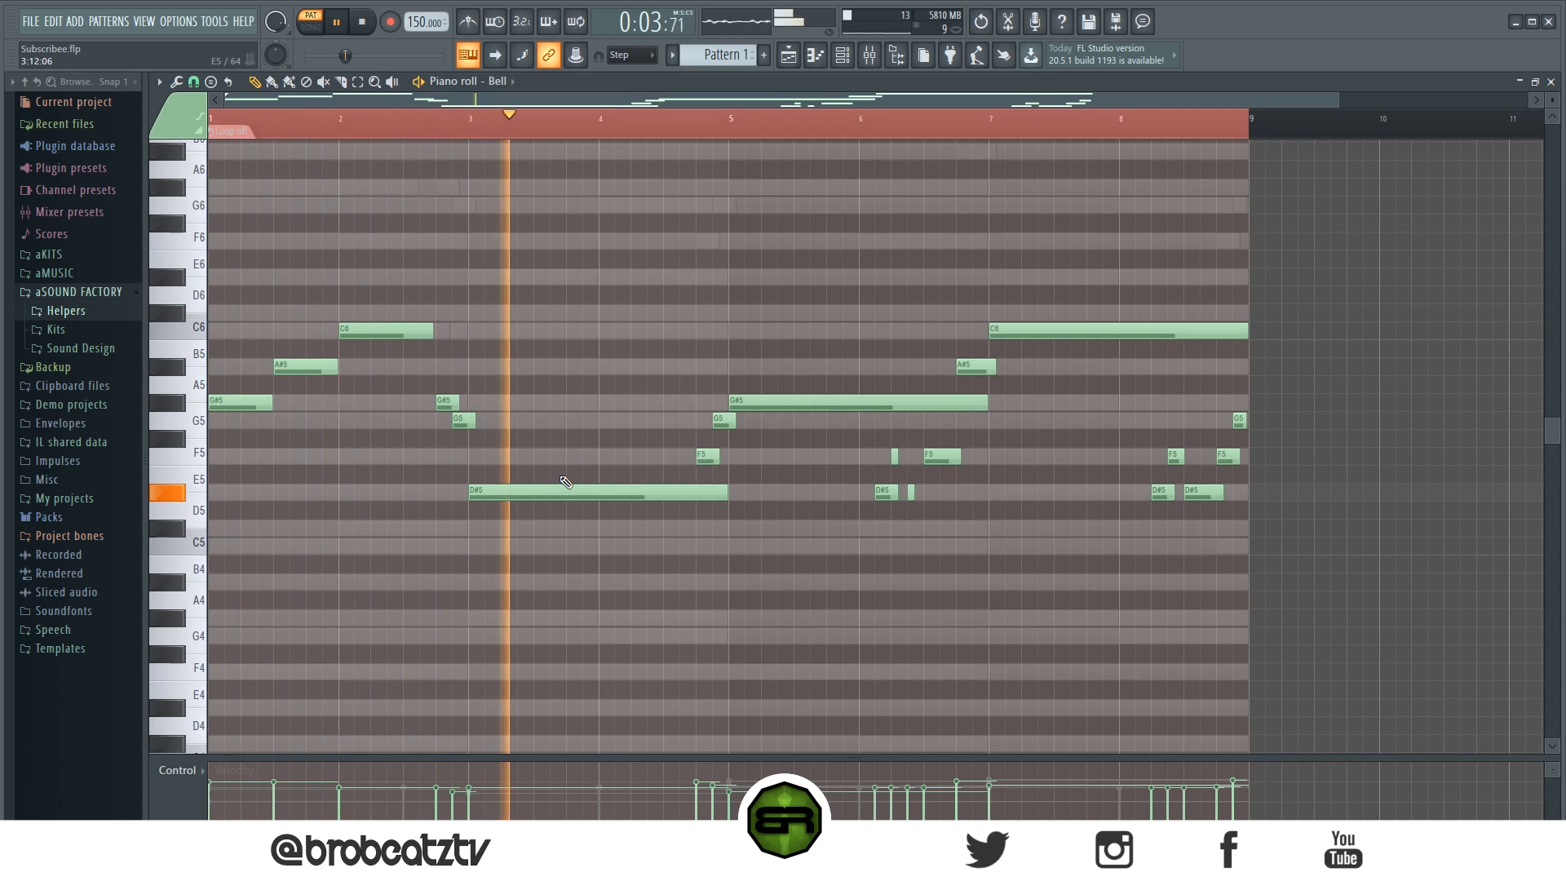
key(space)
key(space)
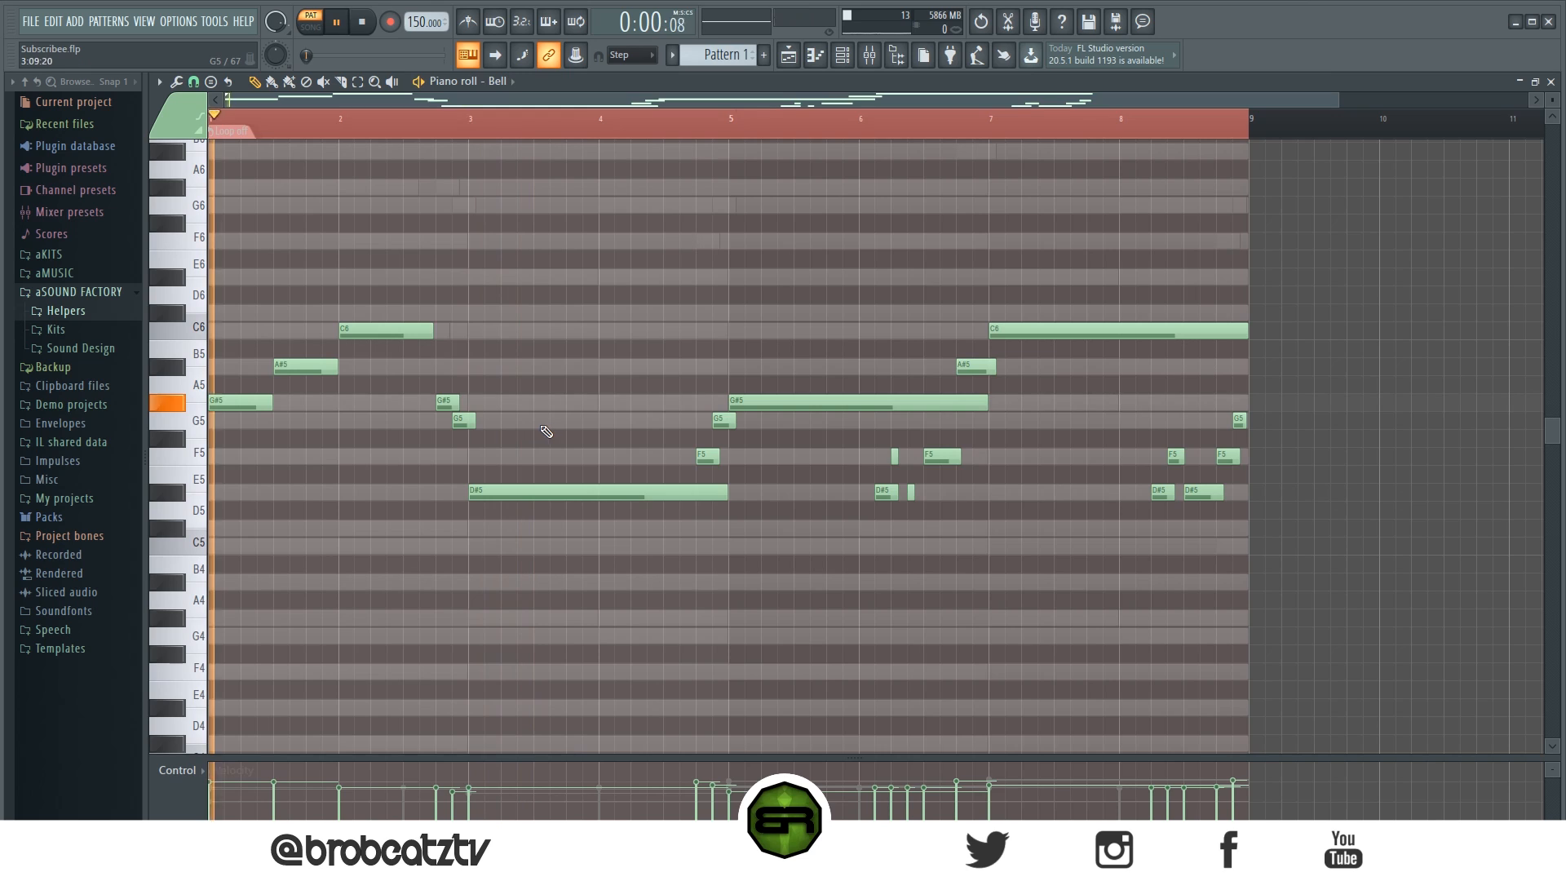
Step: Replace the long D#5 in bar 3 with an eight-step C6, an eight-step A#5 and a G5 of about twelve steps from bar 4
right_click(491, 494)
key(space)
drag(414, 313, 502, 333)
drag(624, 332, 627, 425)
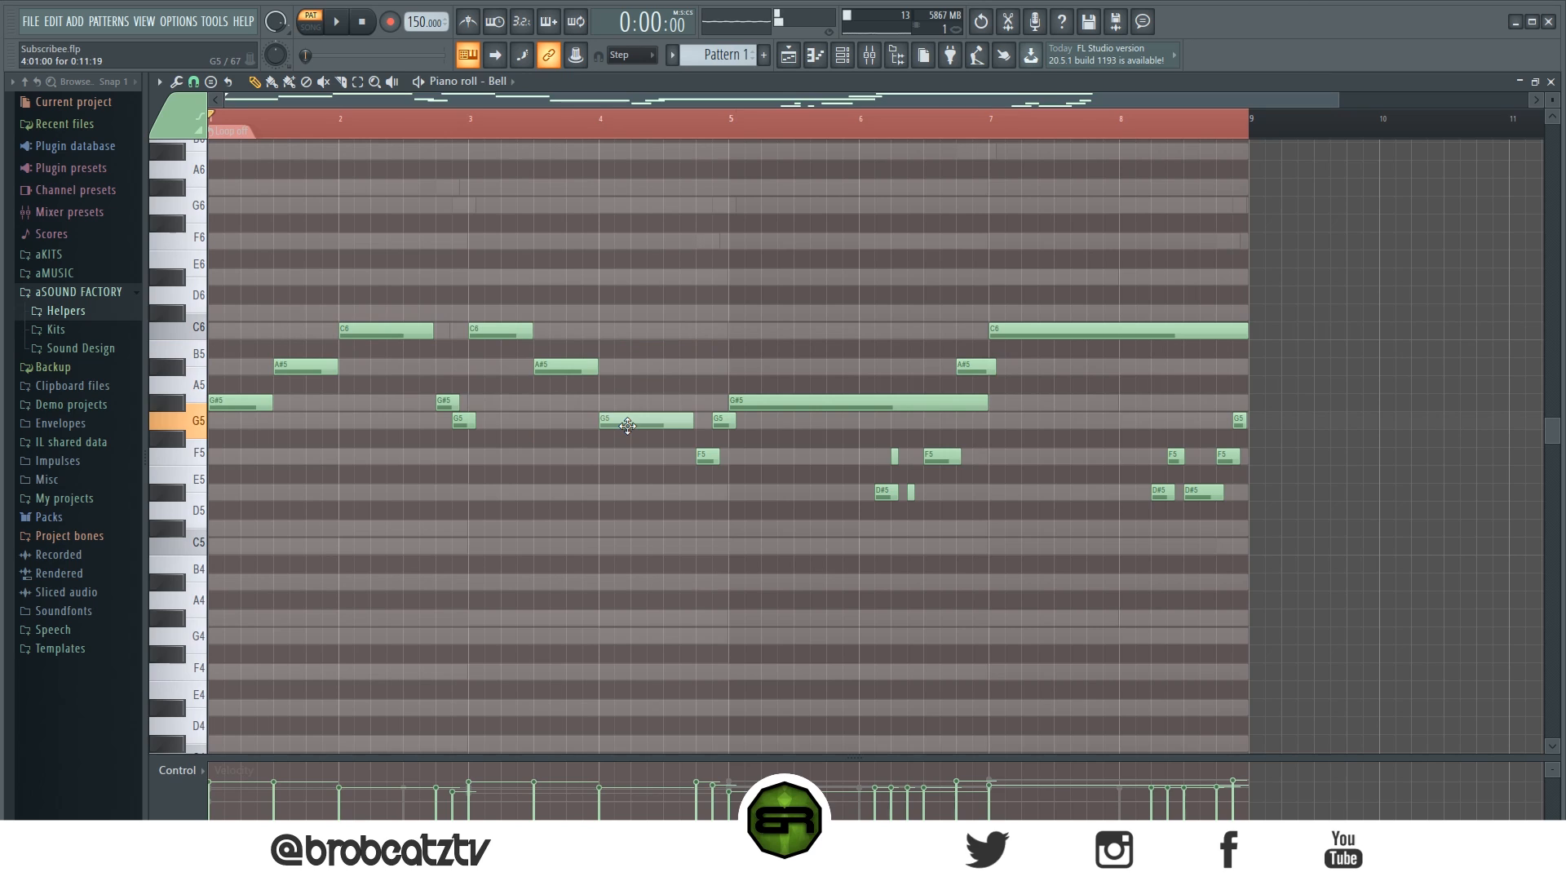
key(space)
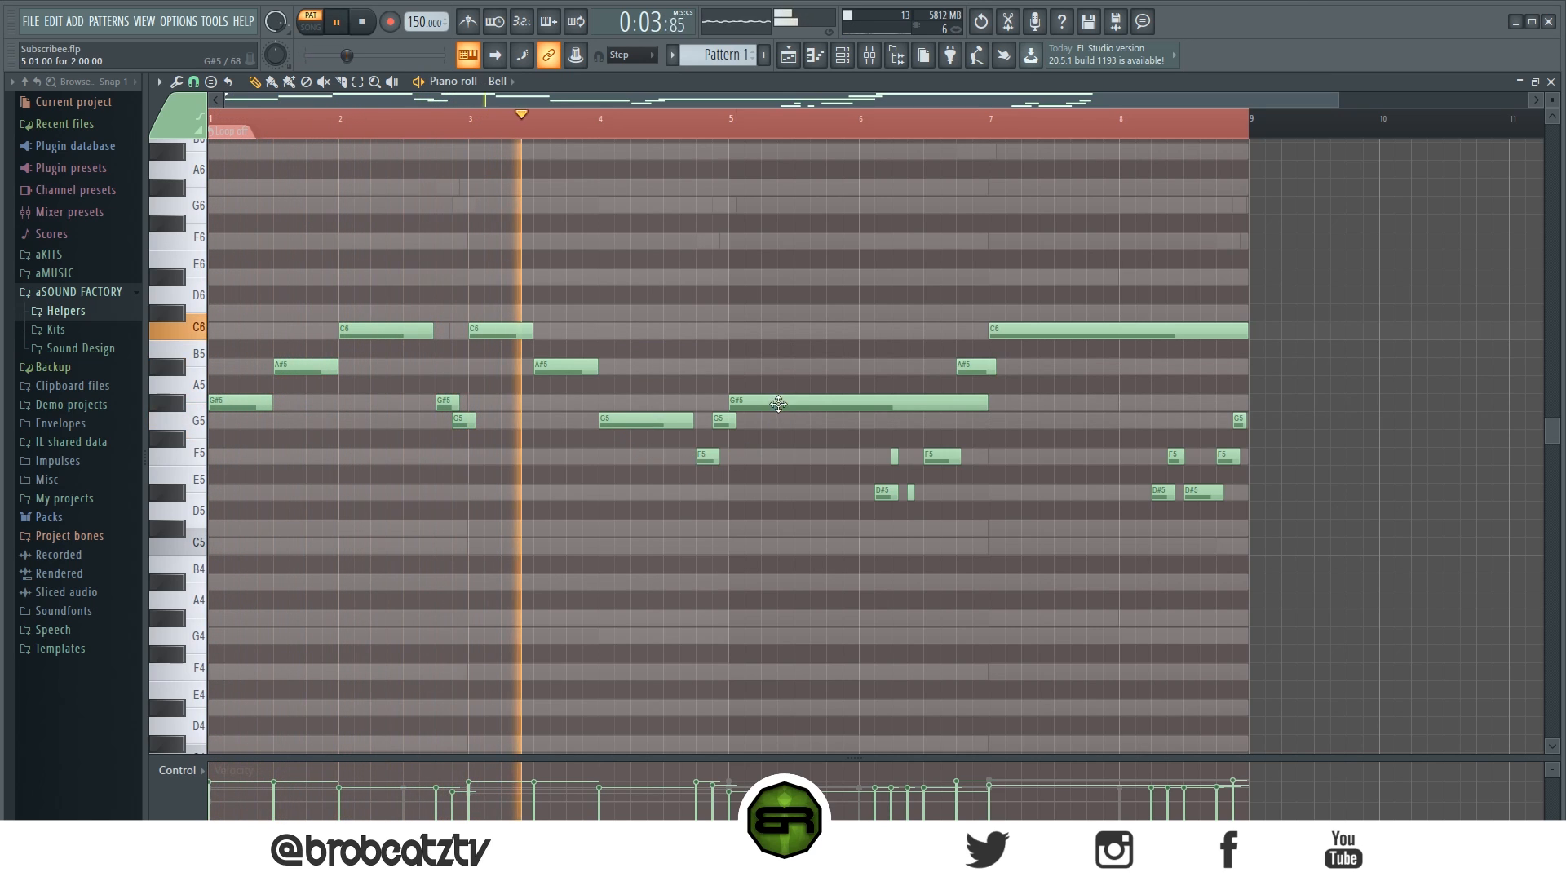
key(space)
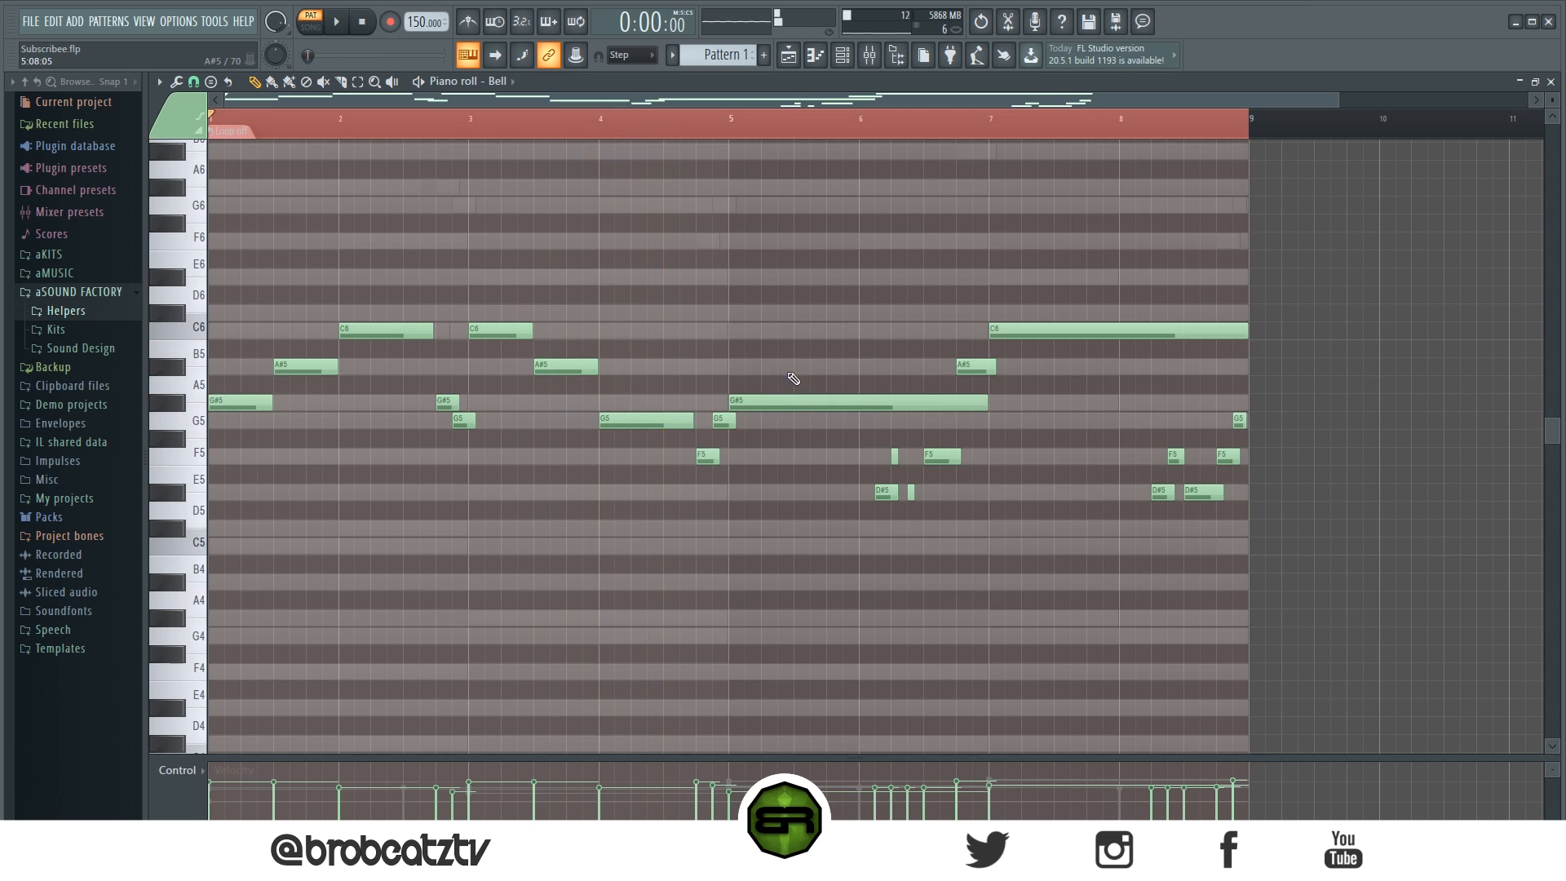
Step: Delete the Bell notes from bar 5 onward, duplicate the first four bars into bars 5 to 8, and deselect everything
drag(1248, 286, 905, 585)
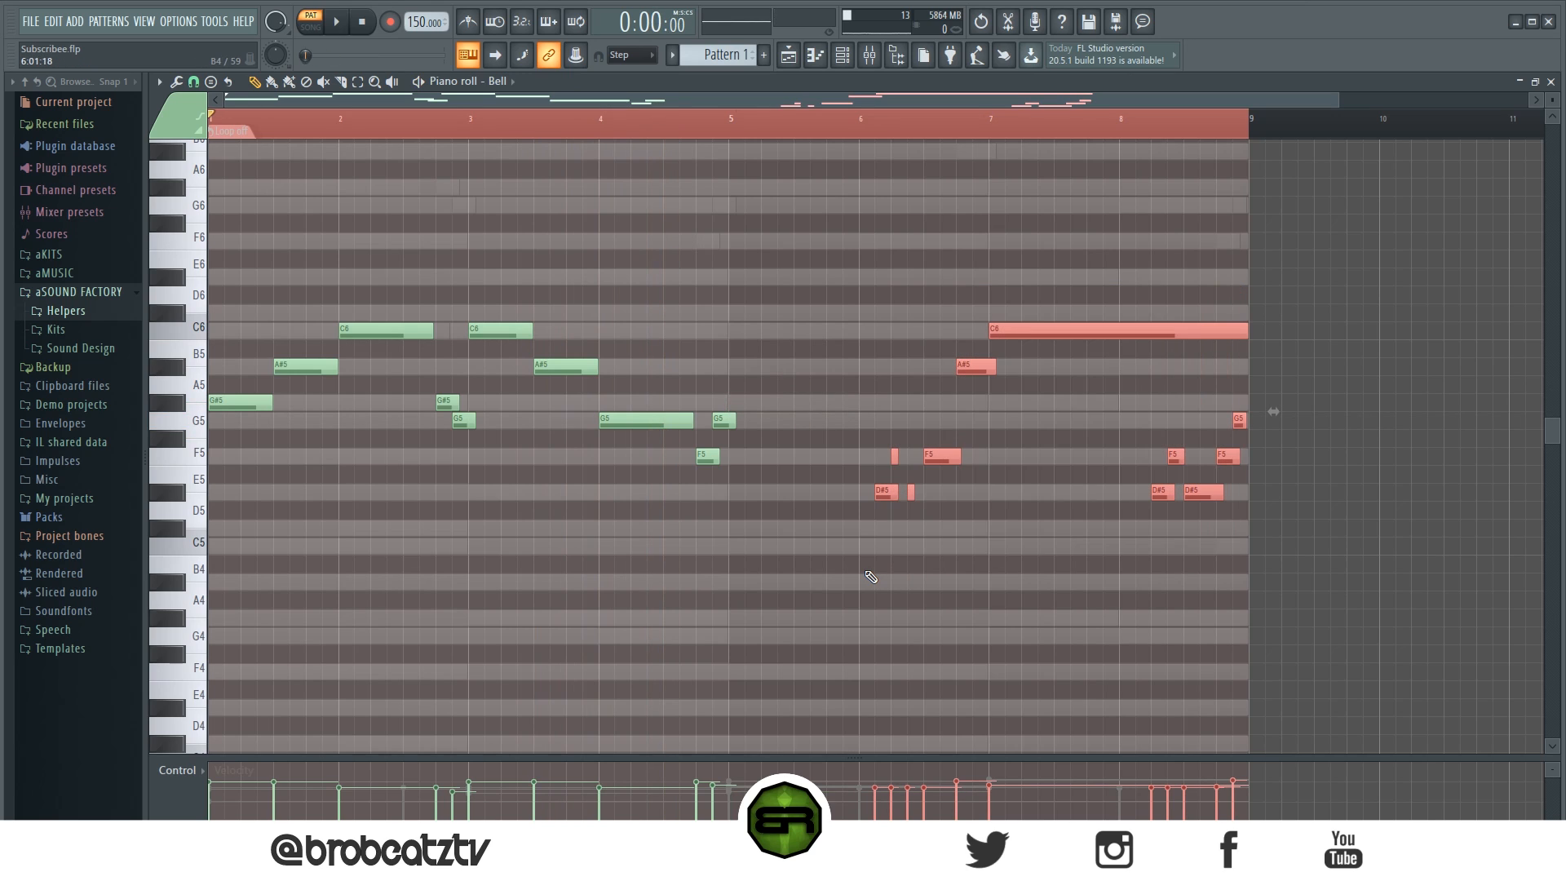
key(Delete)
key(ctrl+a)
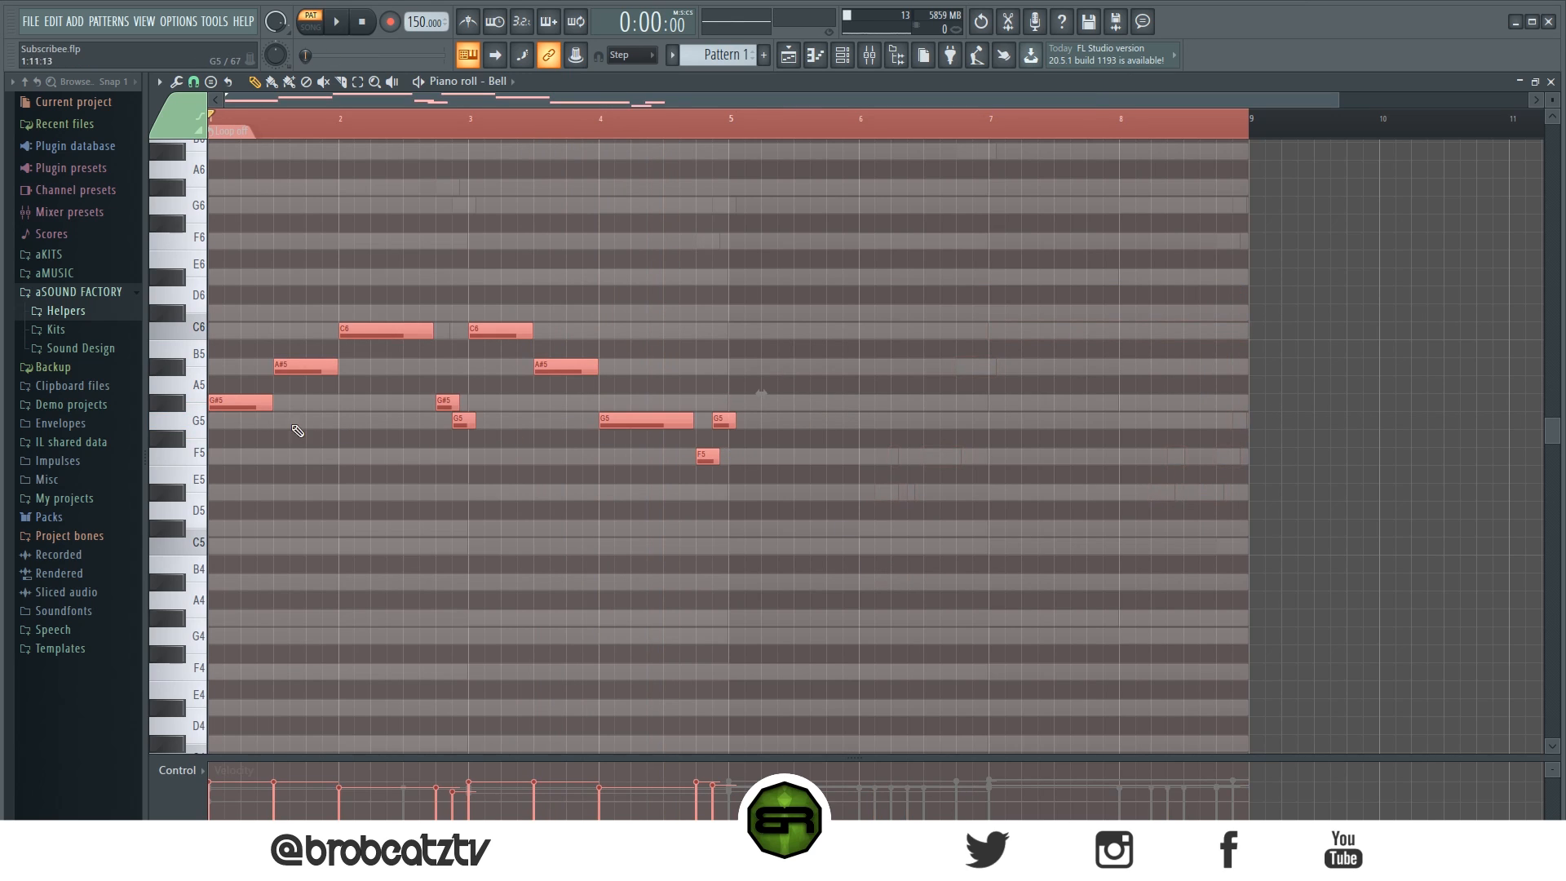
key(ctrl+b)
key(ctrl+d)
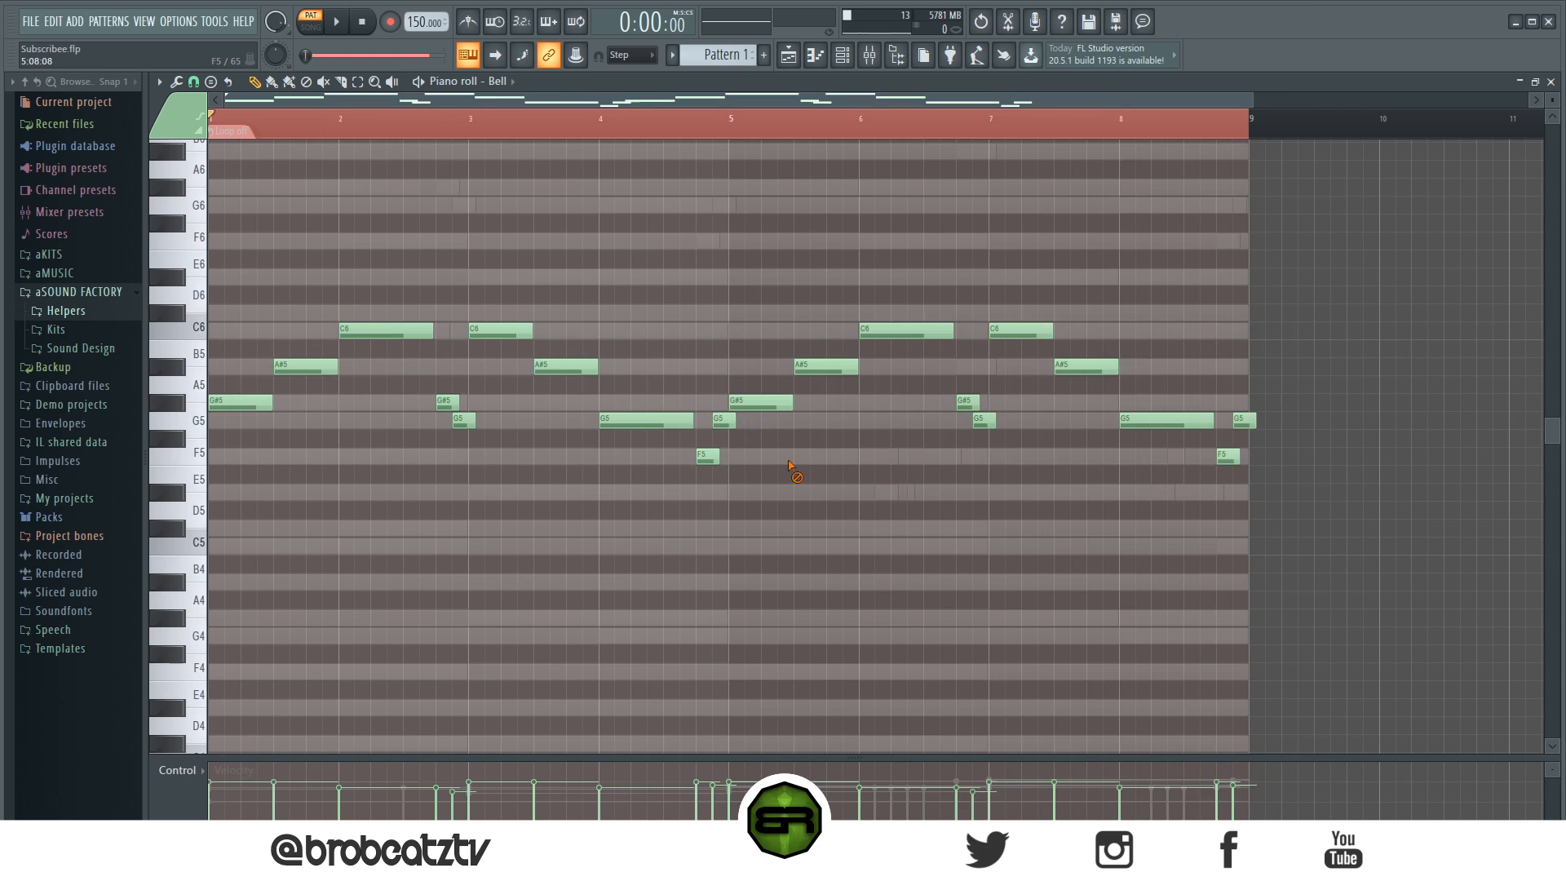
Step: Remove the closing F5 and G5 from bar 8 and stretch that bar's long G5 almost to the end of the pattern
right_click(1244, 420)
right_click(1227, 456)
drag(1214, 427, 1244, 420)
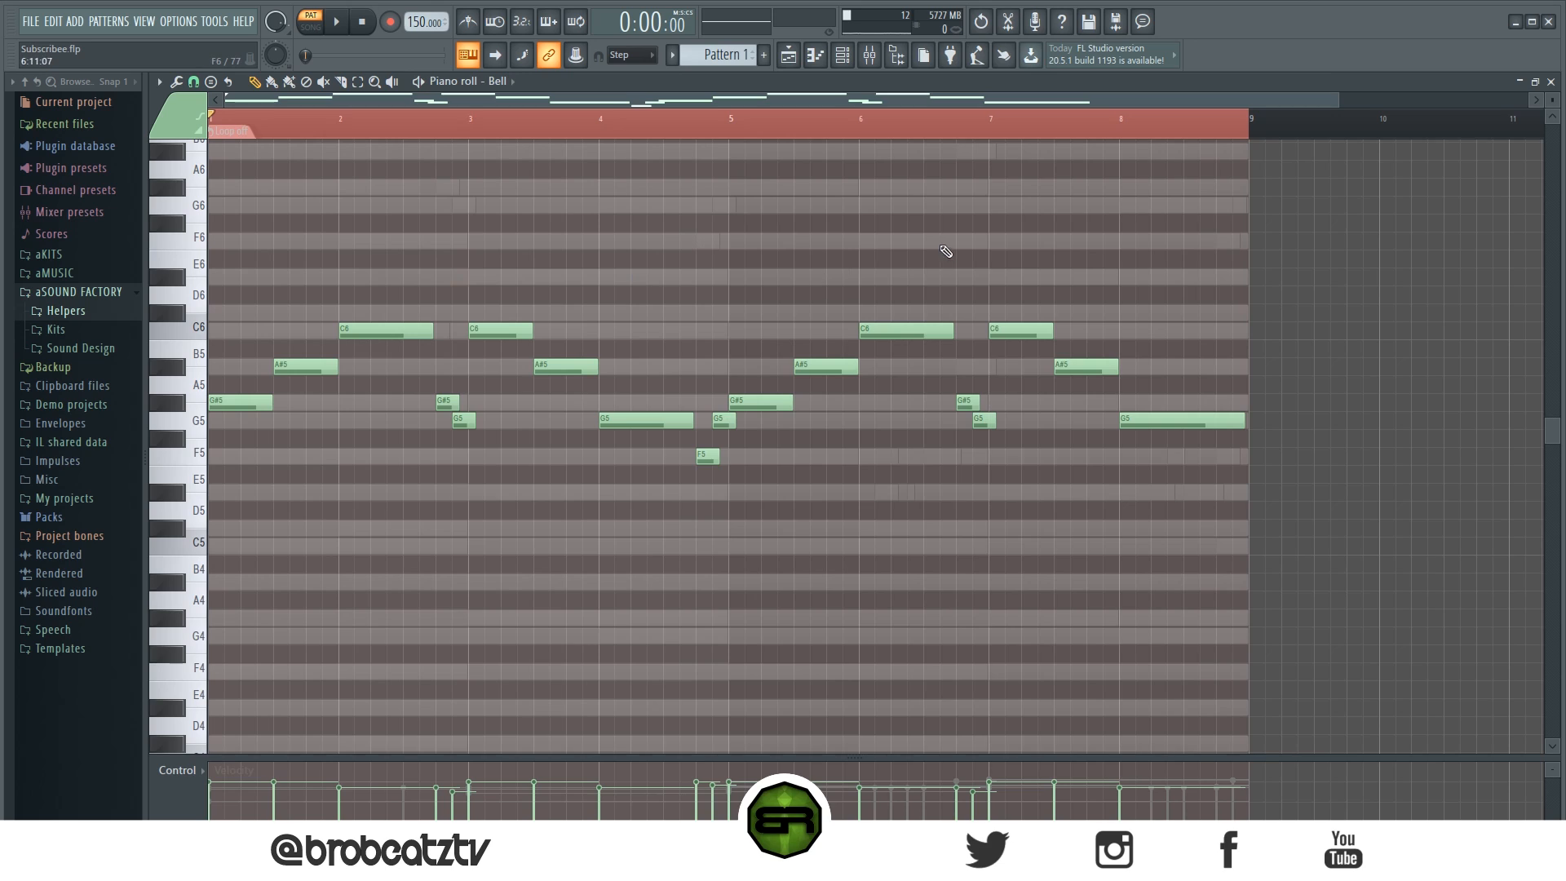
Step: Add an F6 of about eight steps at 6:09 and delete the short G#5 and G5 below it in bar 6
click(919, 280)
click(934, 242)
right_click(987, 276)
drag(1010, 242, 979, 264)
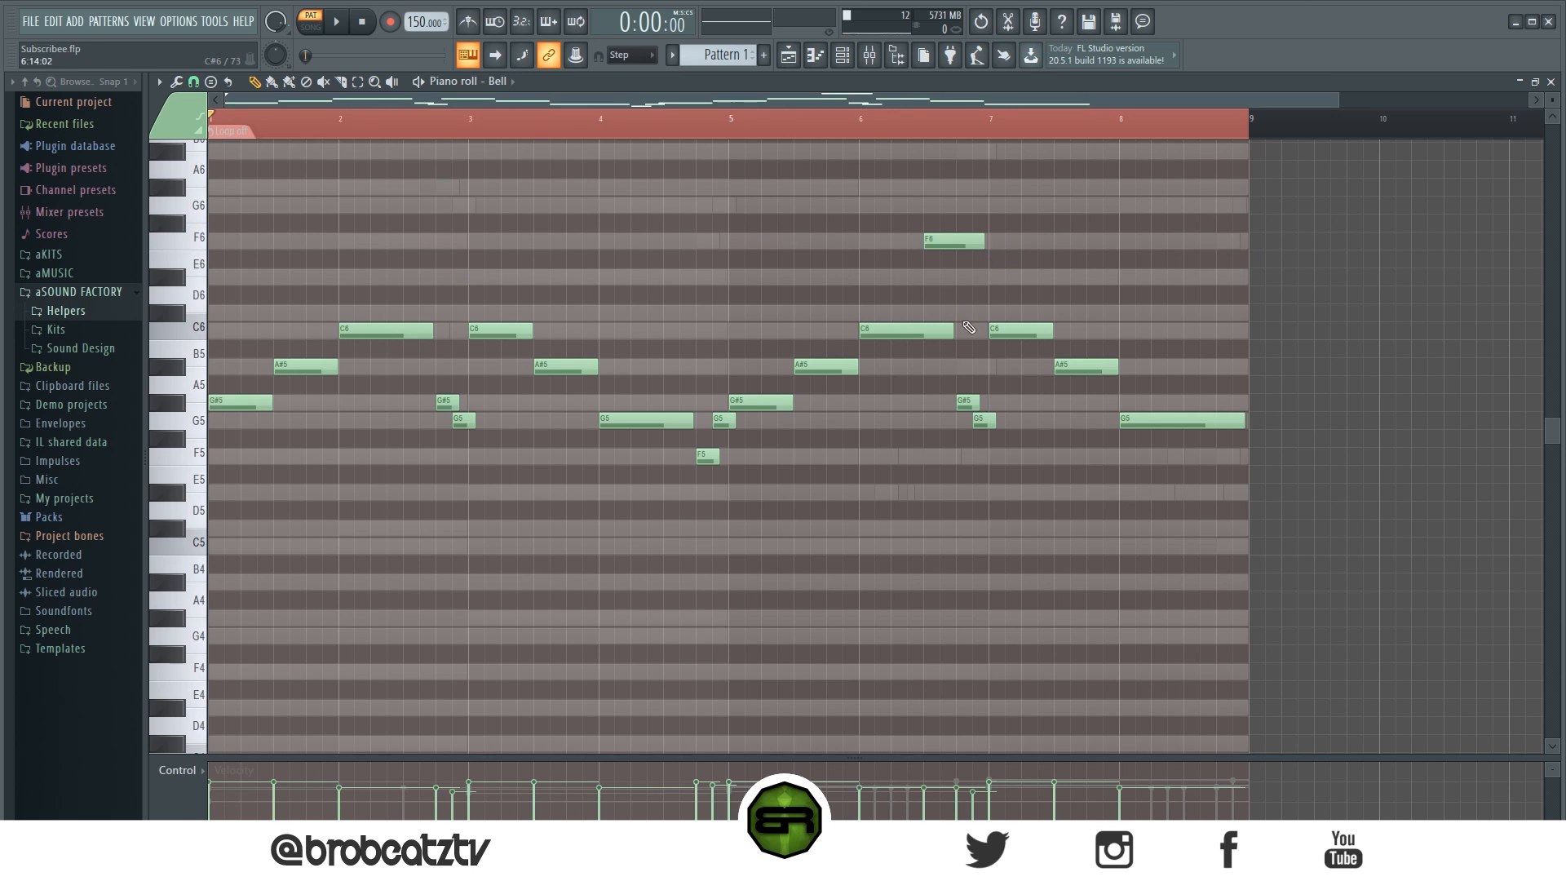
right_click(984, 420)
right_click(969, 401)
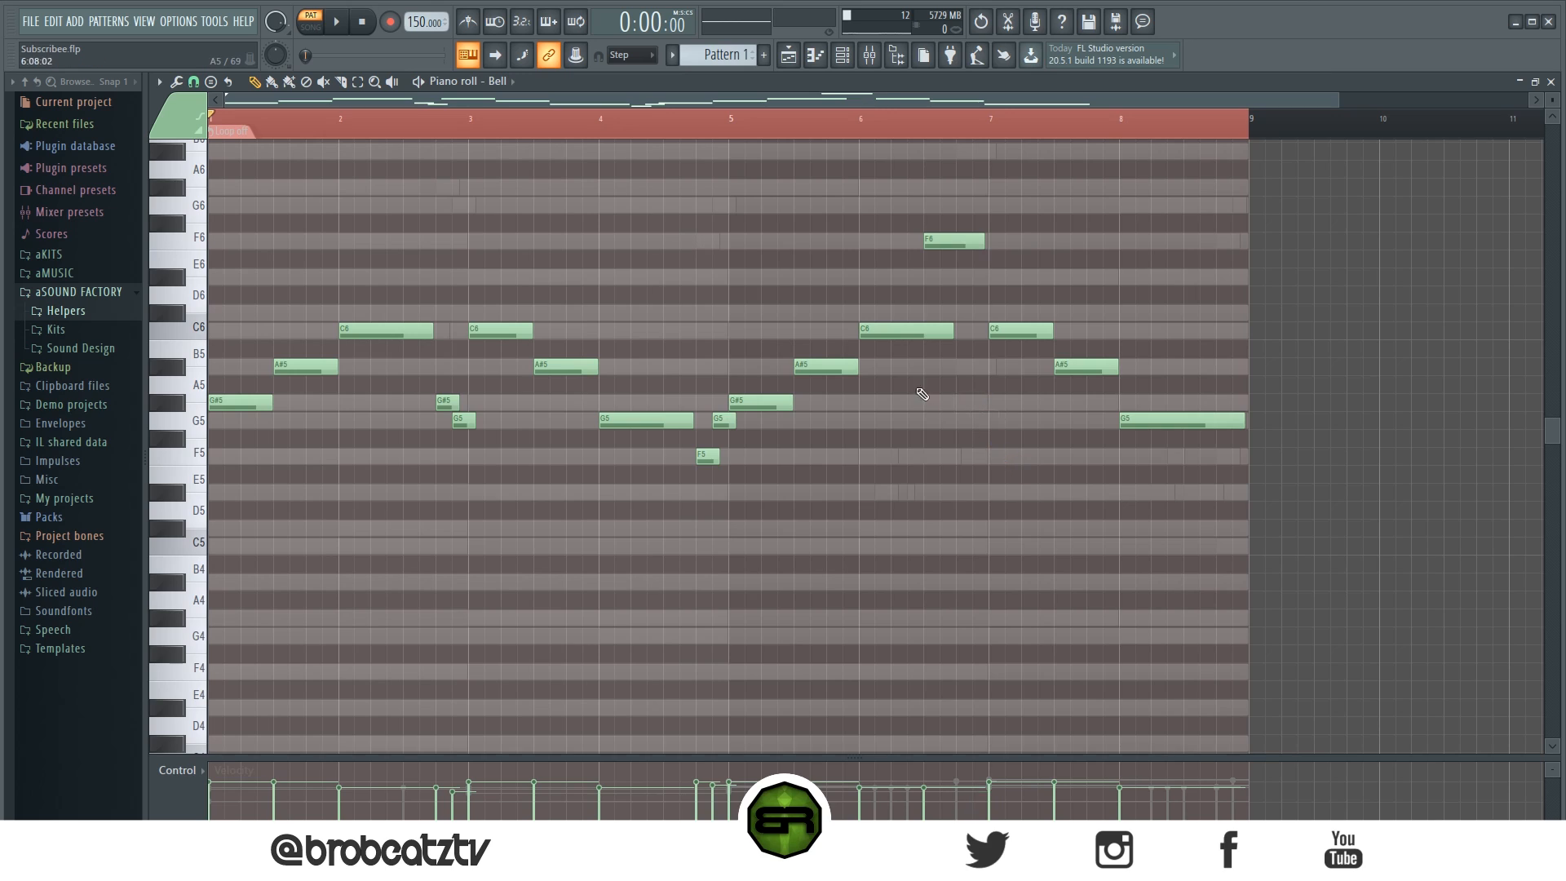
Step: Add an A#5 of about four and a half steps at 6:13 and play the Bell melody
click(967, 371)
drag(1017, 369, 1009, 369)
key(space)
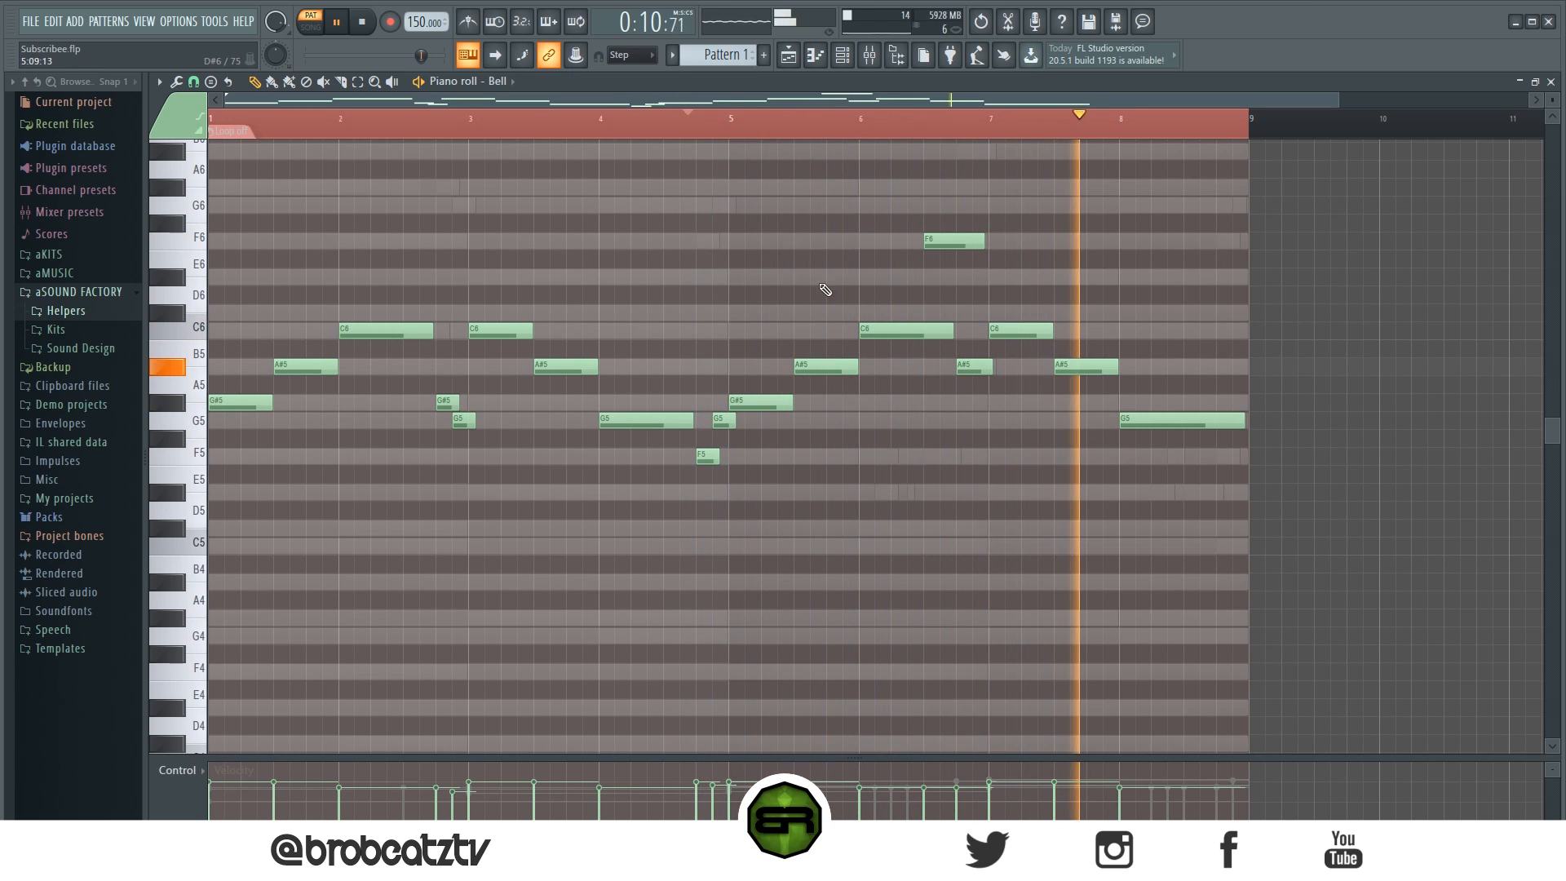
Step: Unmute all the Bell, Piano and Guitar channels and play the layers together from the start
click(843, 54)
key(space)
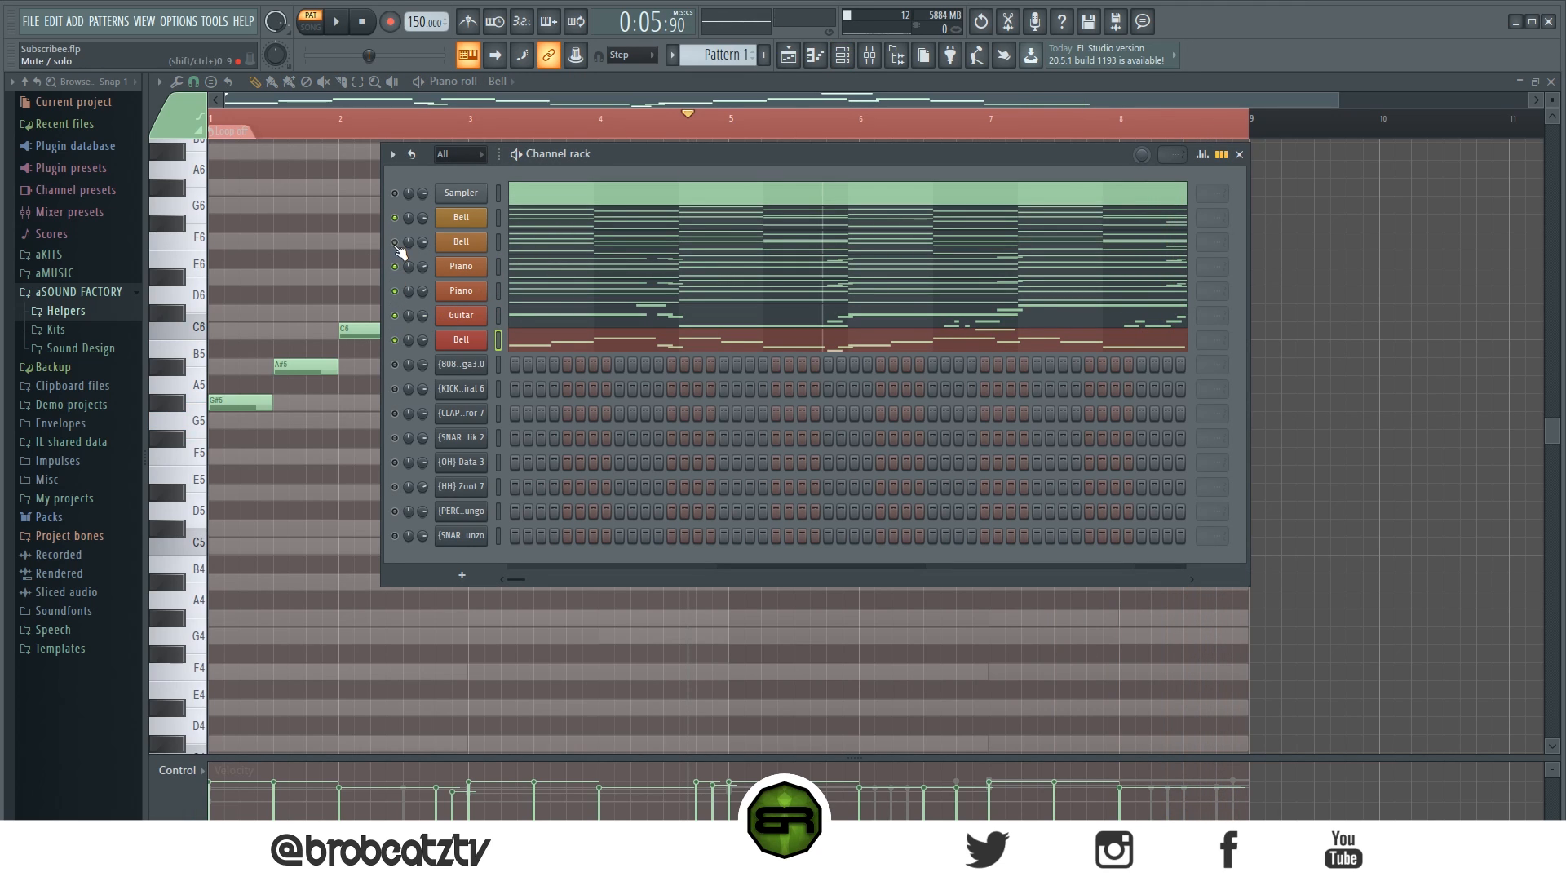
drag(560, 174, 523, 203)
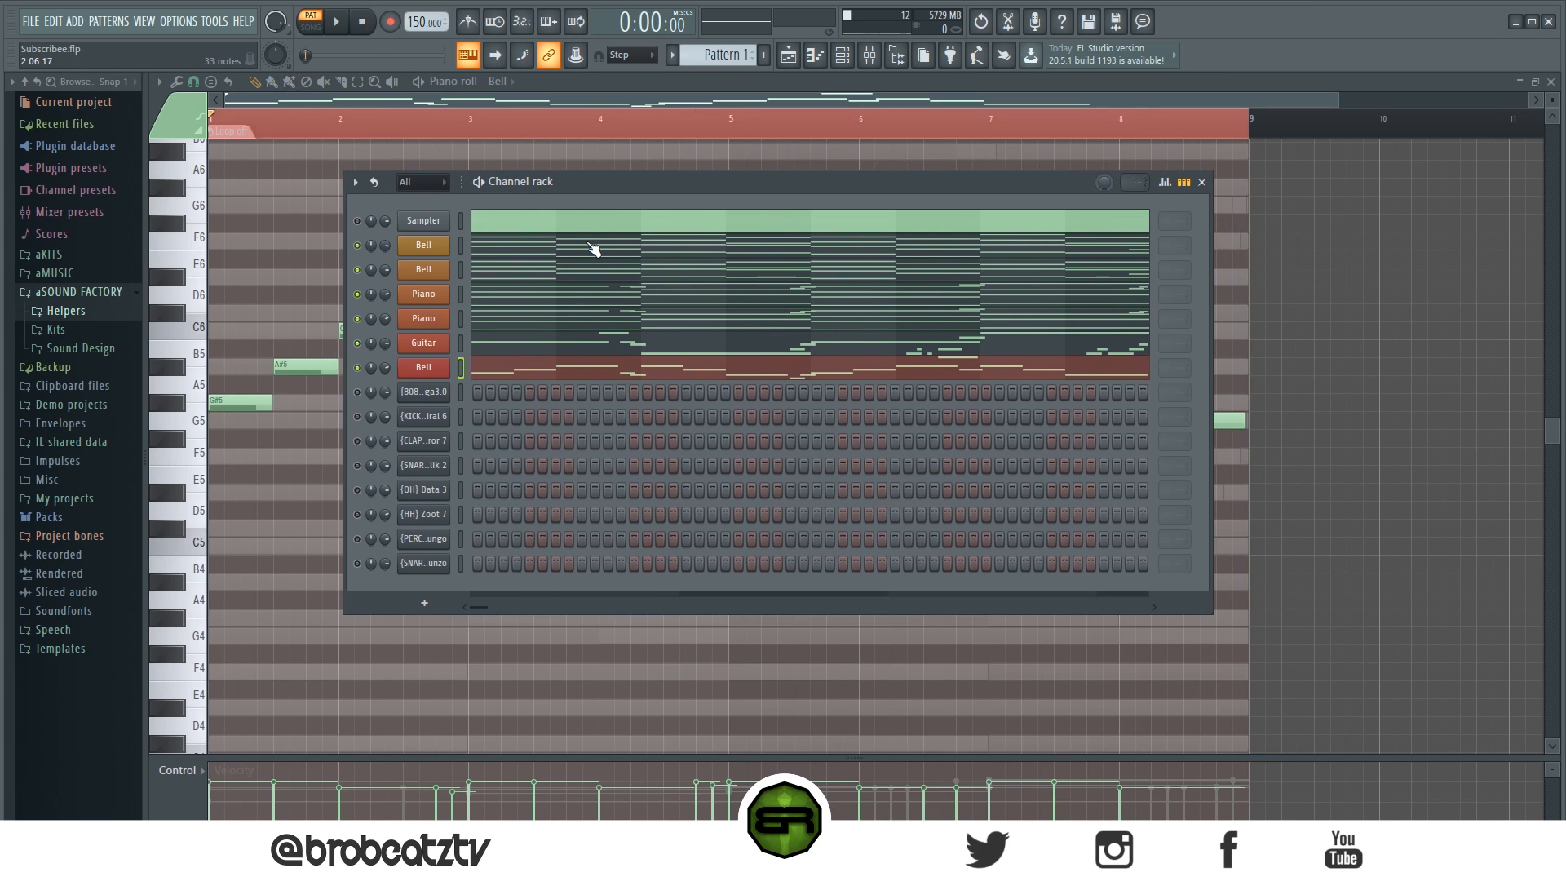
key(space)
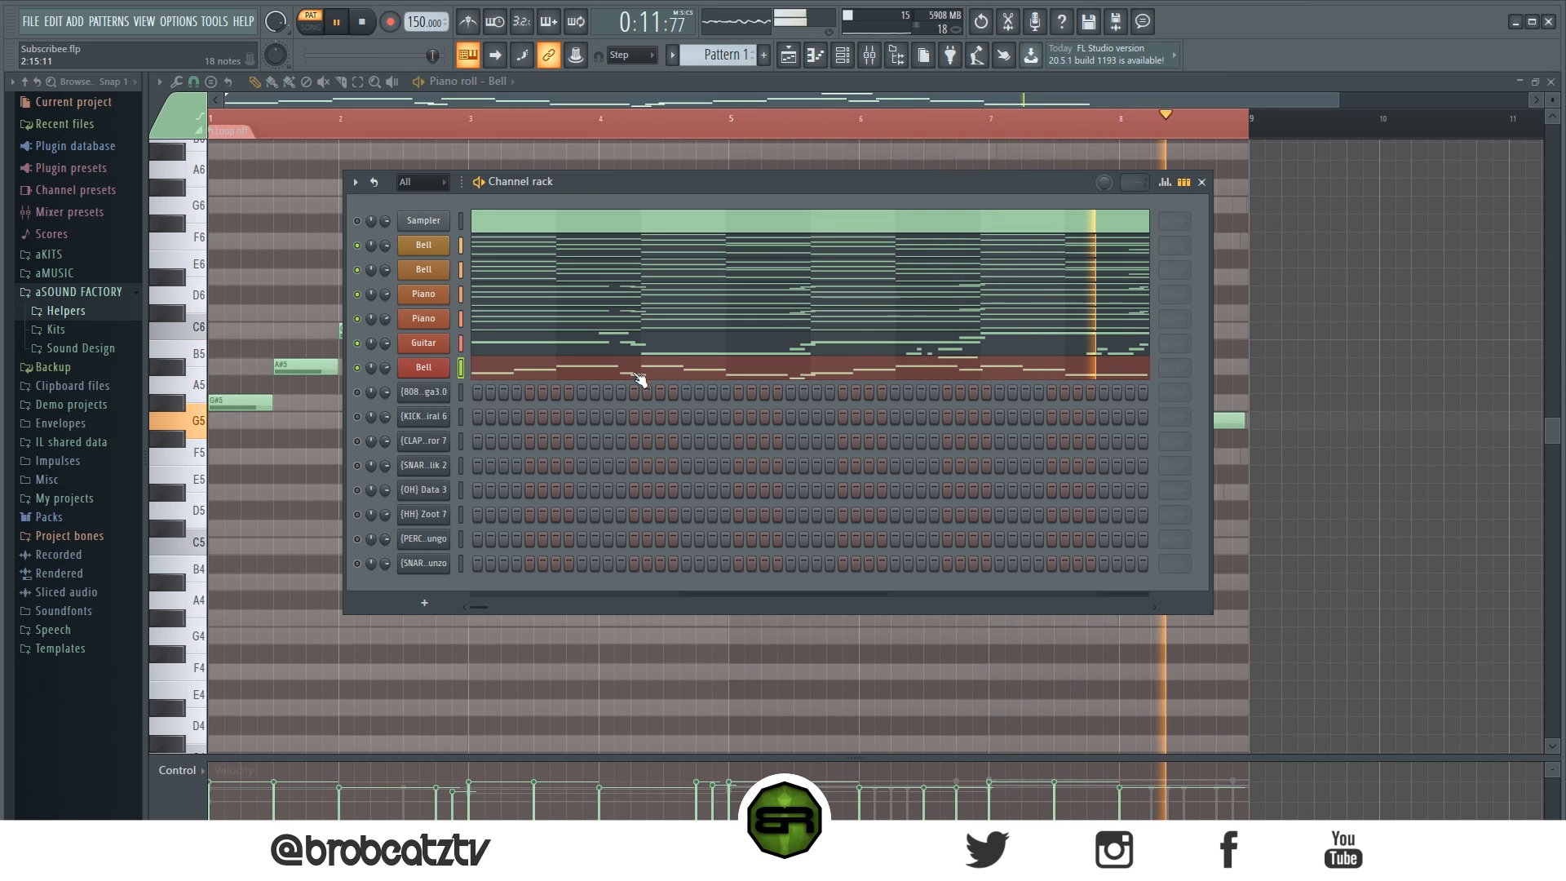
key(space)
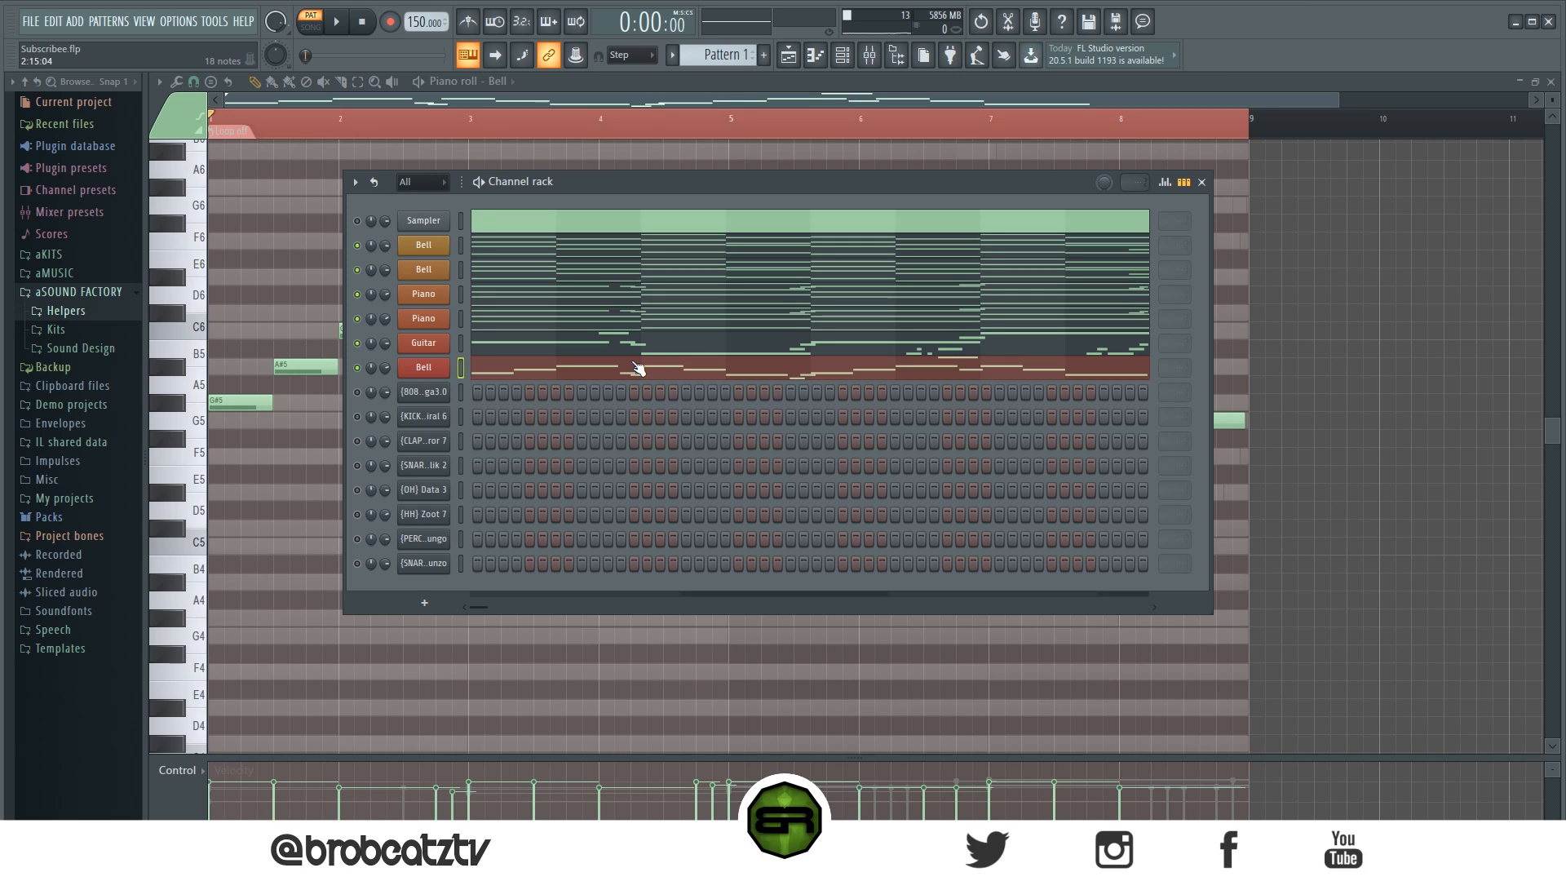
Step: Inspect the Guitar channel's notes, then the lower Piano channel's notes, in their piano rolls
click(559, 351)
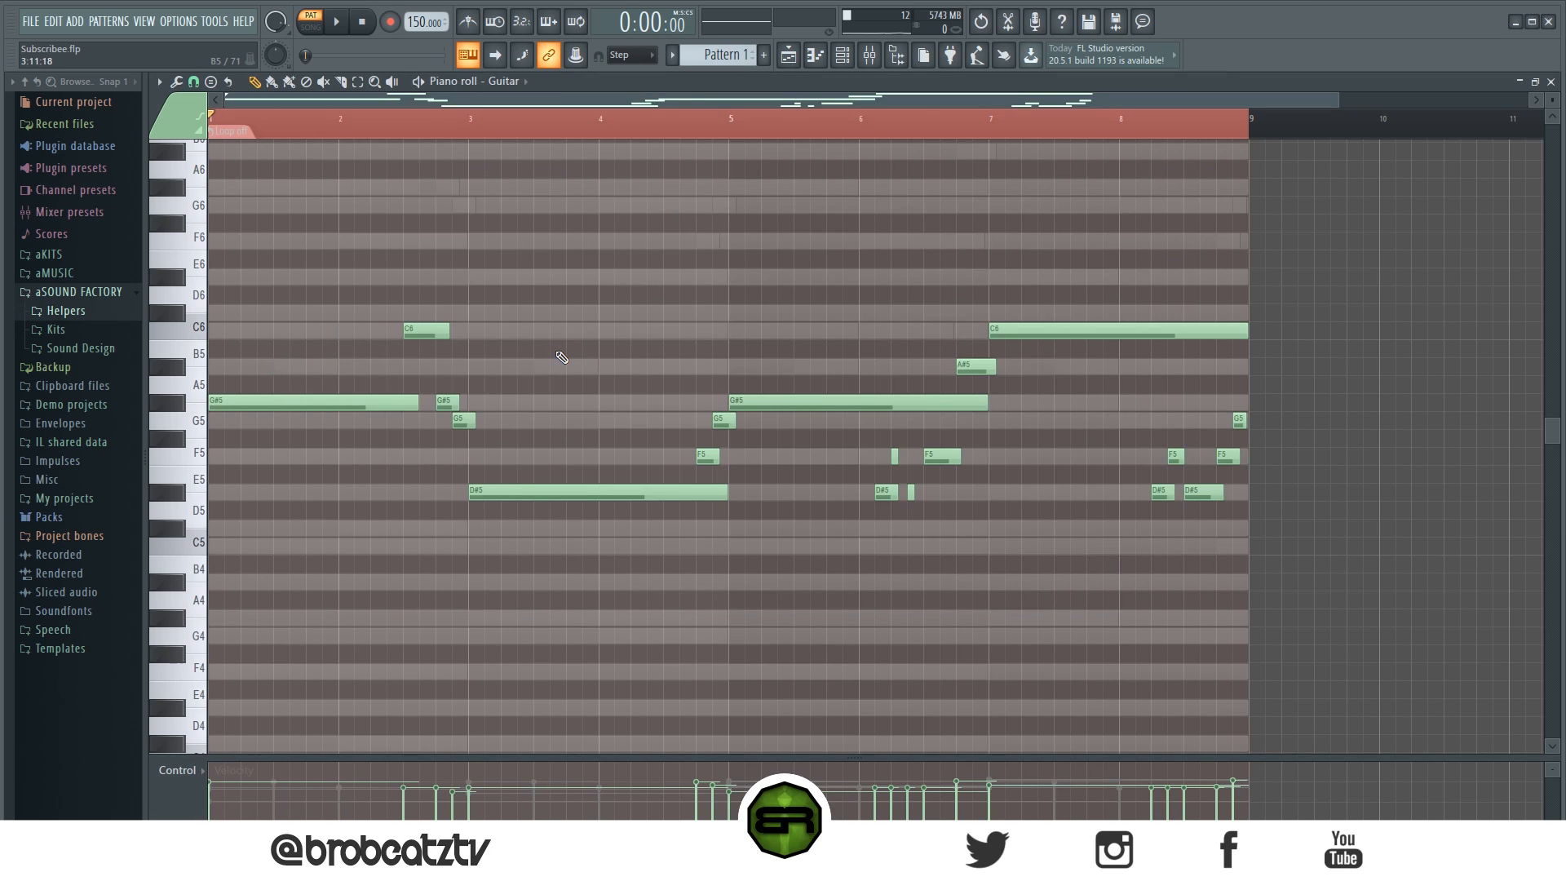
drag(1278, 237, 333, 522)
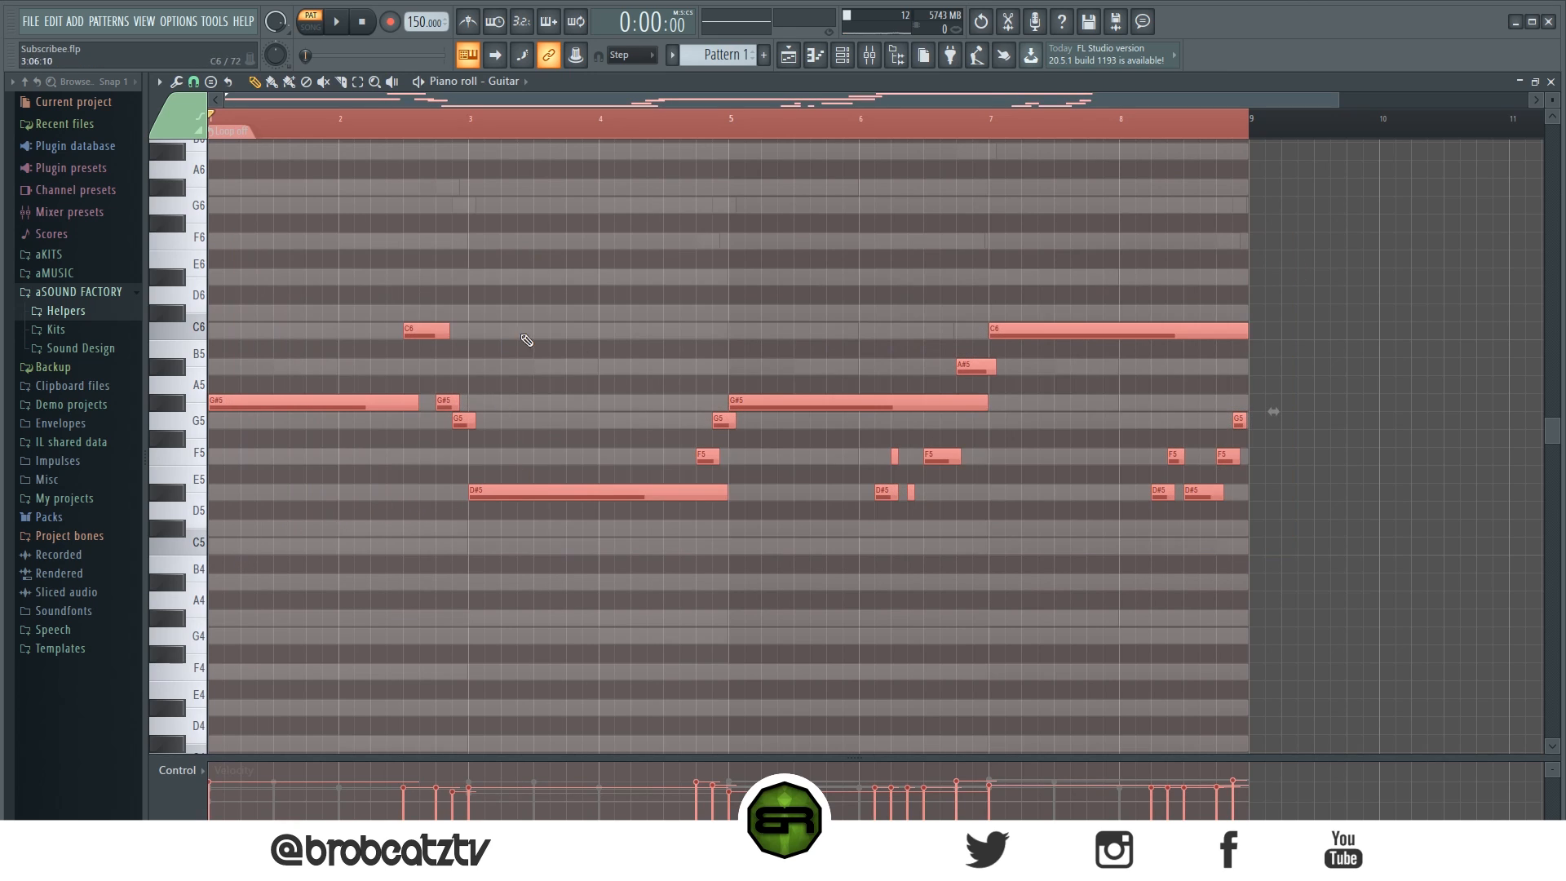
click(841, 56)
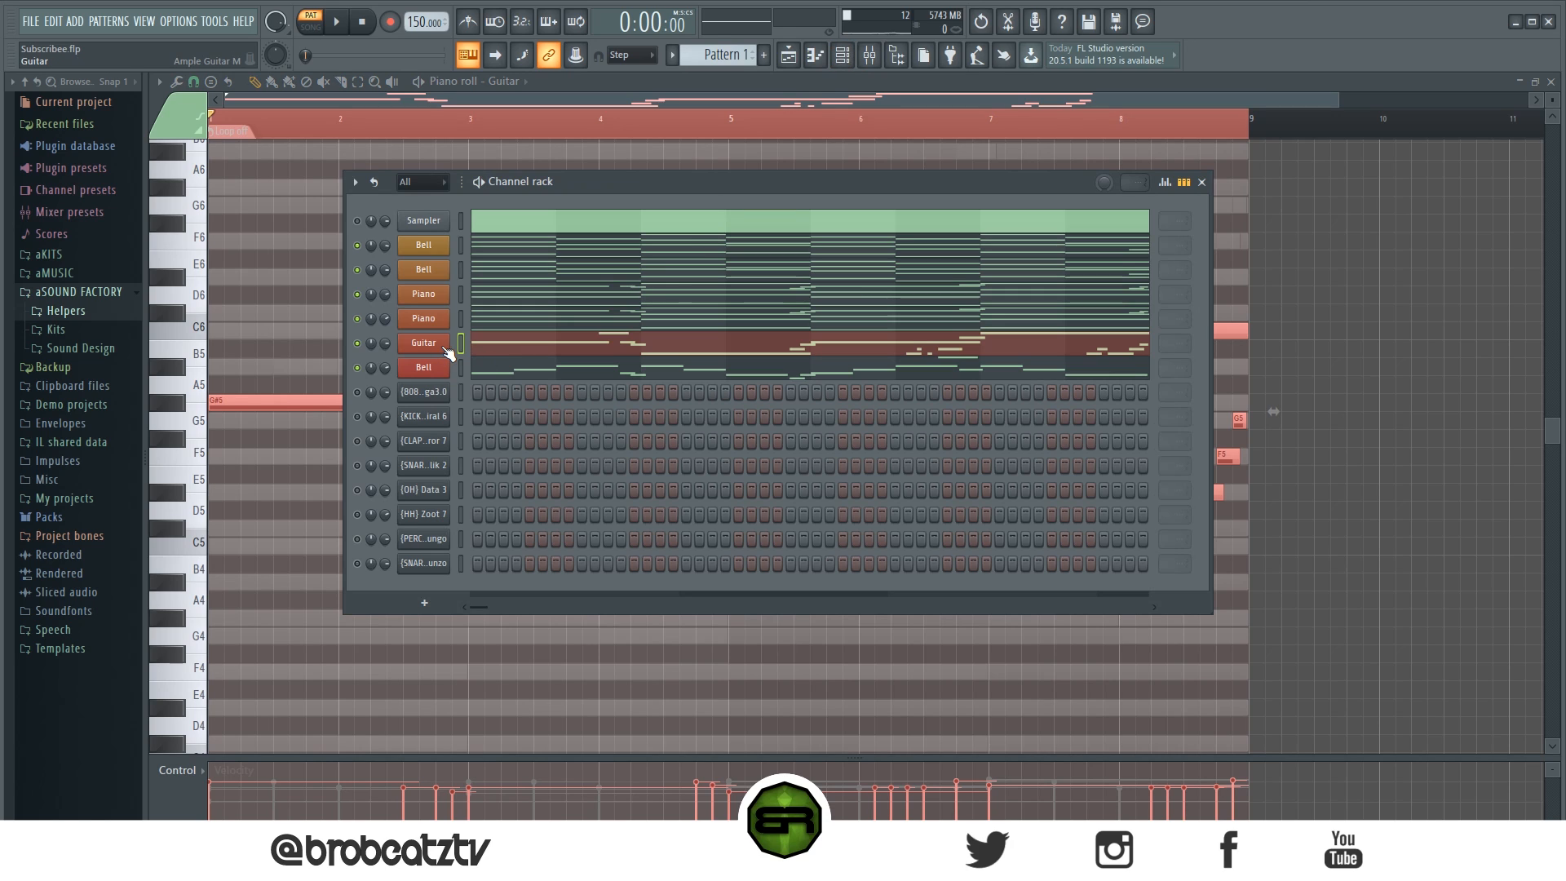
click(481, 322)
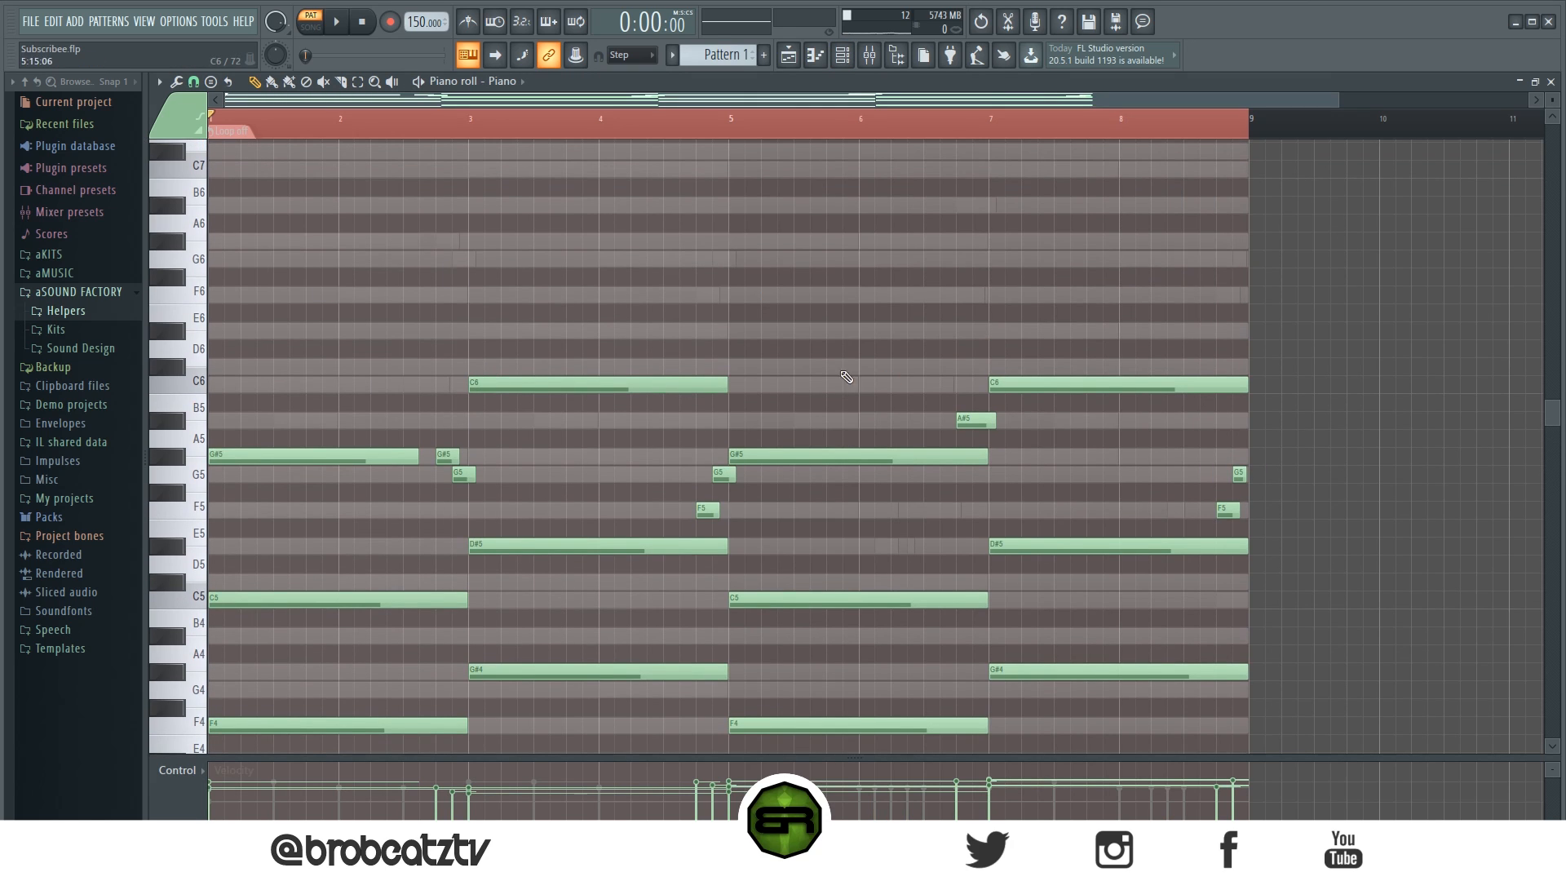
Step: Unmute the 808 and all drum channels, and mute the Guitar and the three Bell channels
click(842, 55)
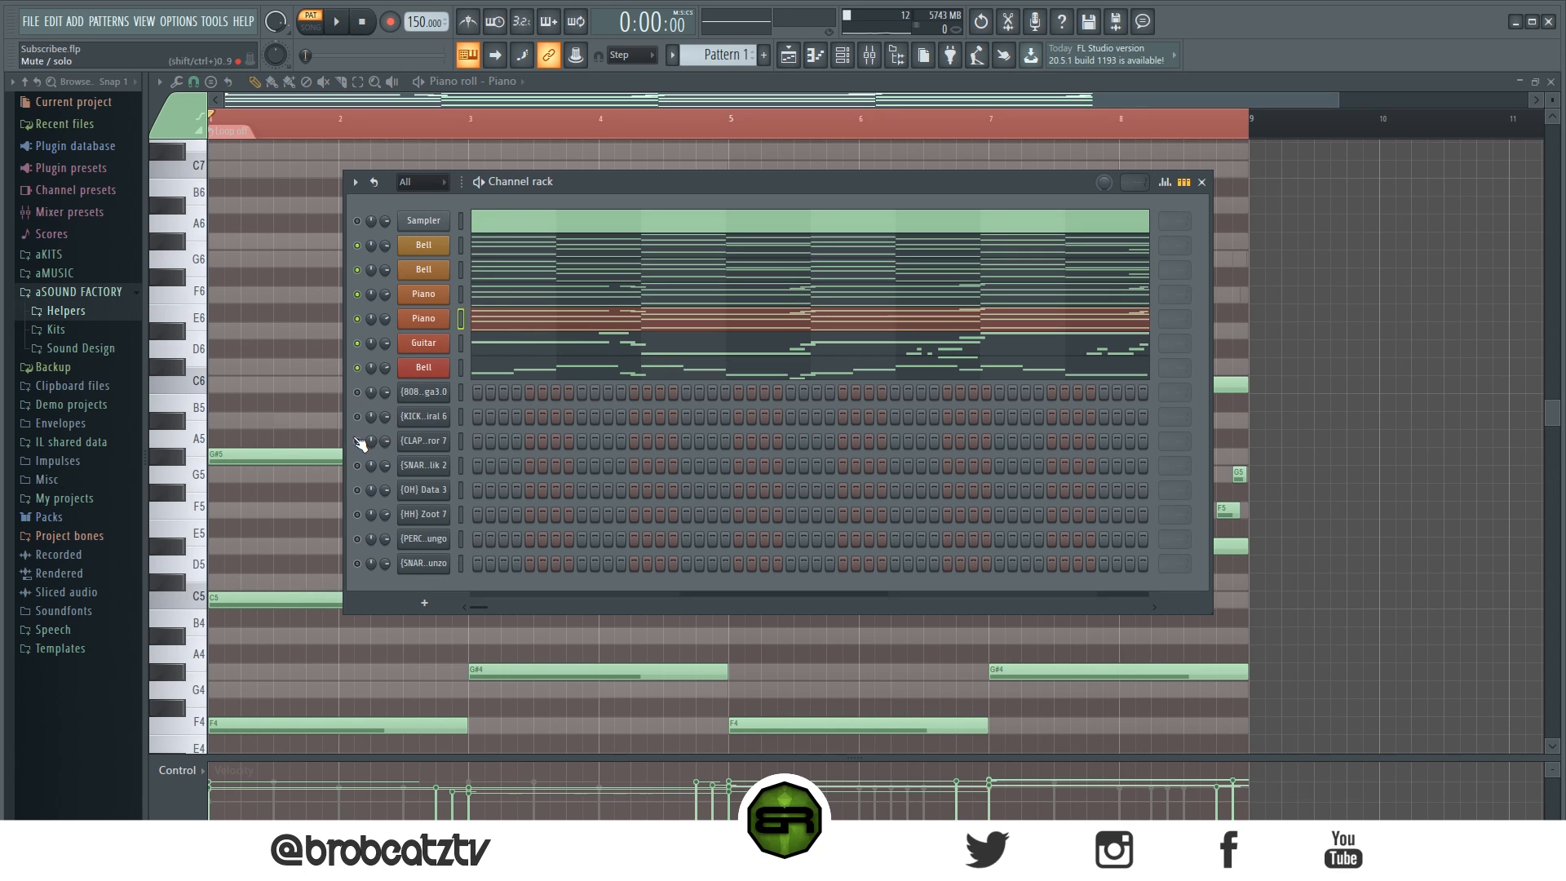
drag(359, 545, 359, 569)
drag(356, 245, 357, 270)
click(358, 367)
Step: Open the [CLAP] Error 7 piano roll and place a C5 hit at 1:09 with near-maximum velocity
right_click(434, 447)
click(506, 438)
click(274, 381)
right_click(275, 380)
scroll(273, 510, down, 3)
drag(277, 513, 284, 491)
click(294, 766)
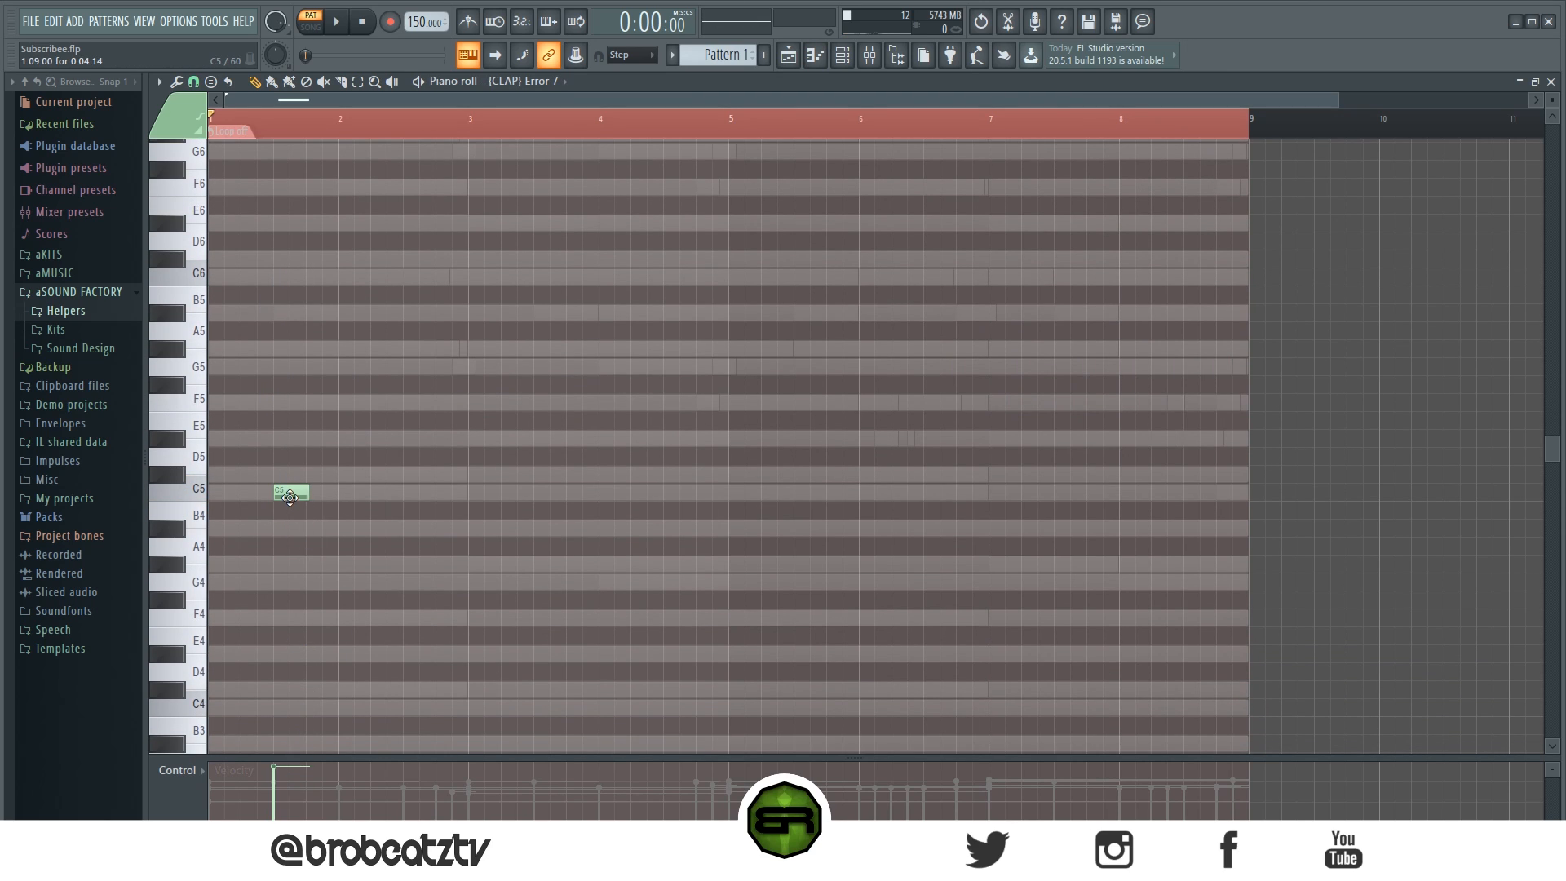
Step: Repeat the C5 clap on the ninth step of every bar through bar 8
click(412, 491)
click(413, 491)
key(ctrl+a)
key(ctrl+b)
key(ctrl+a)
key(ctrl+b)
drag(885, 483, 810, 489)
click(818, 455)
Step: Copy the lowest notes of bars 1 to 4 (F4, C#4, G#4, G4) from the second Bell channel into the (808) Plugga3.0 piano roll
click(848, 61)
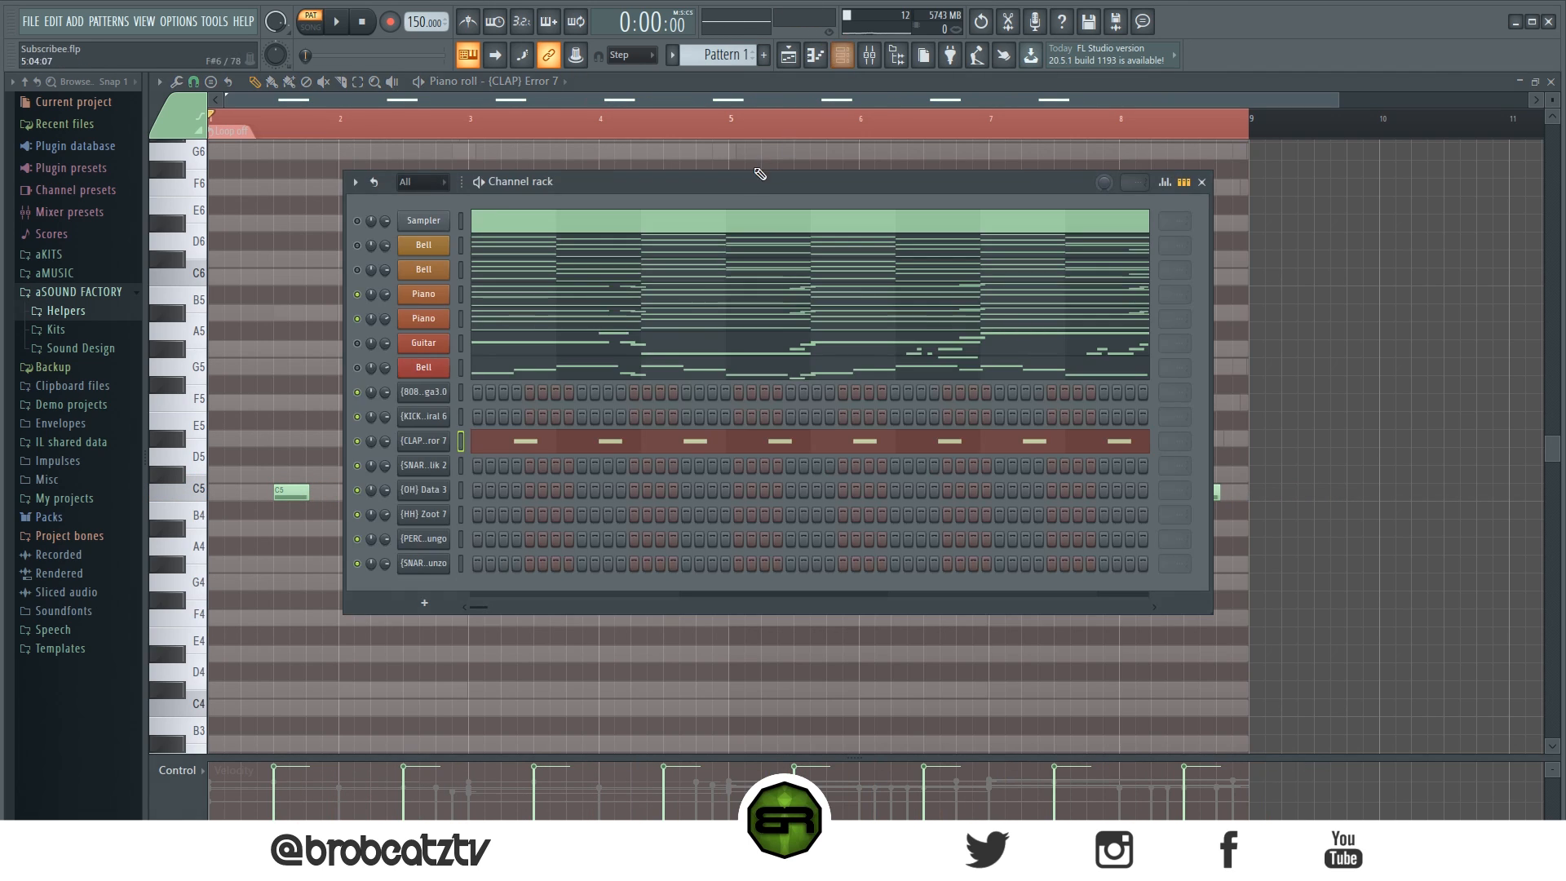
right_click(447, 392)
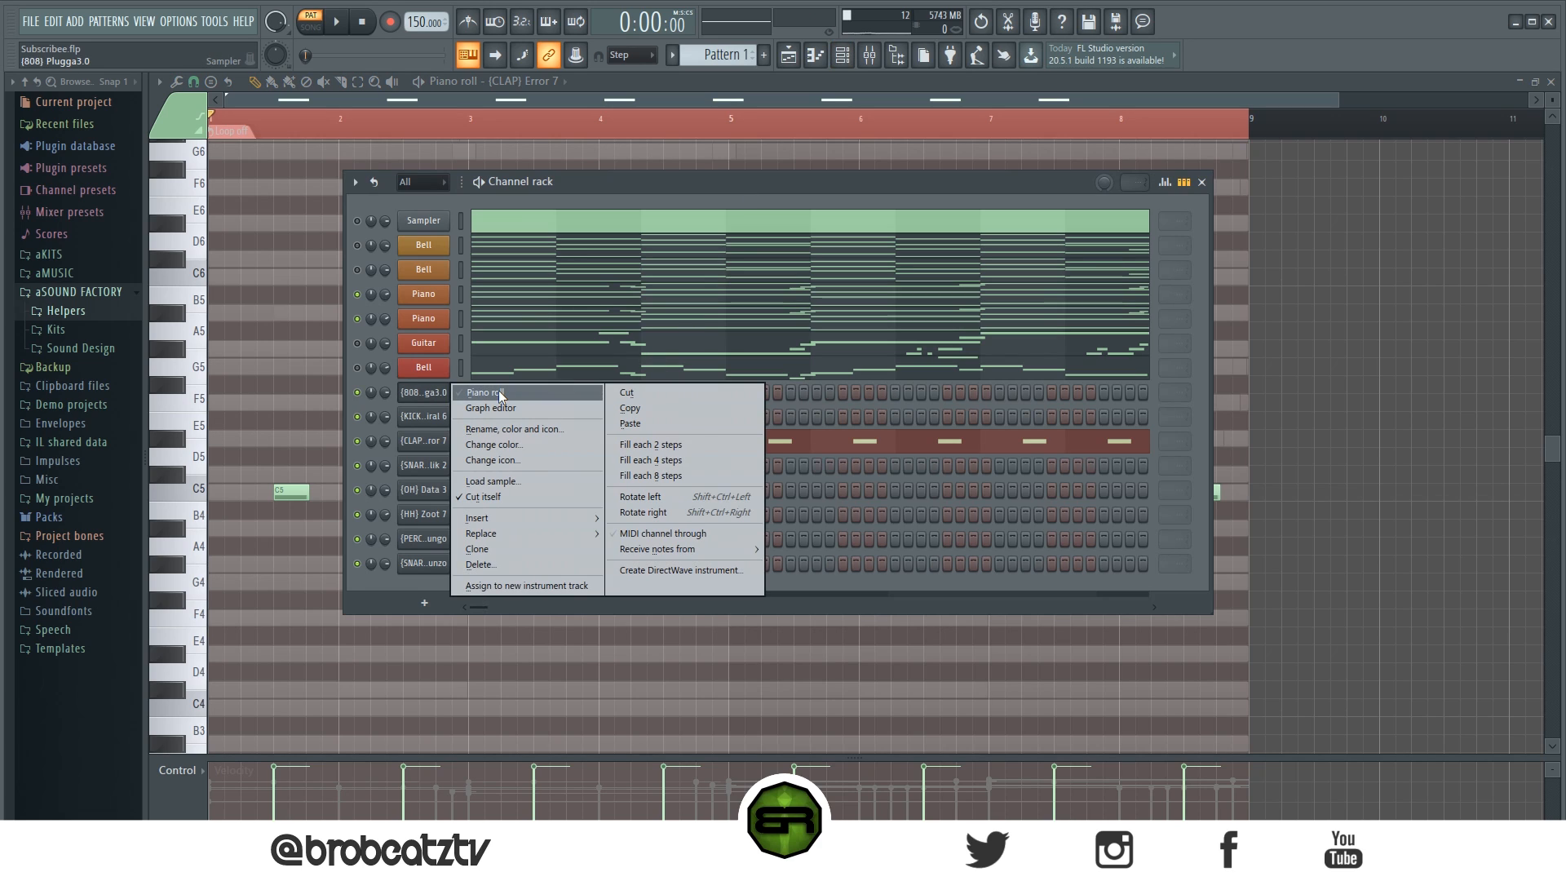
click(512, 266)
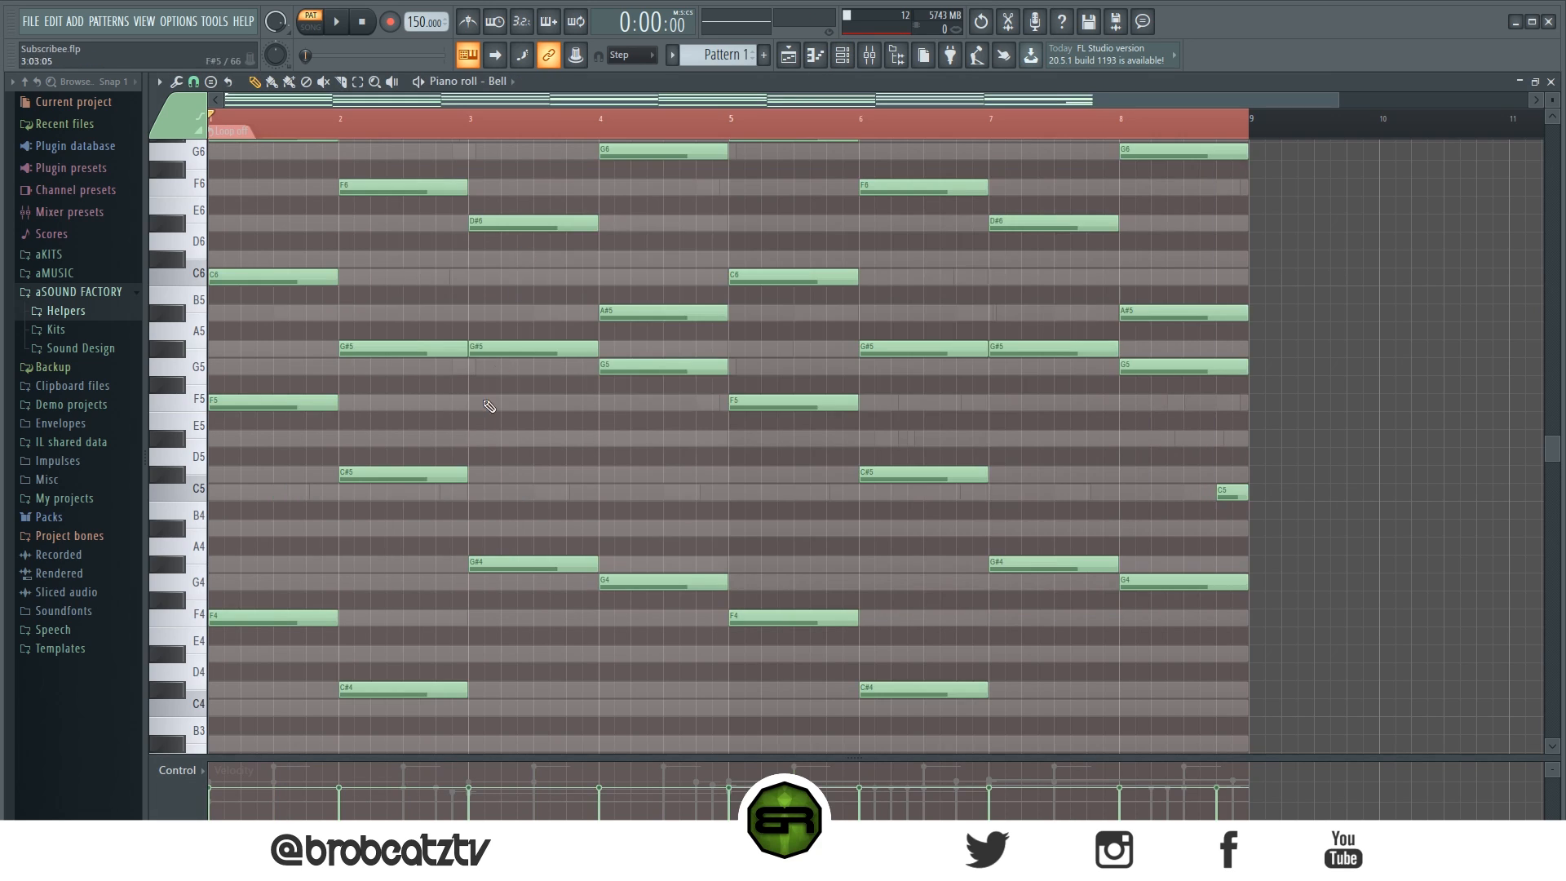
drag(279, 323, 662, 531)
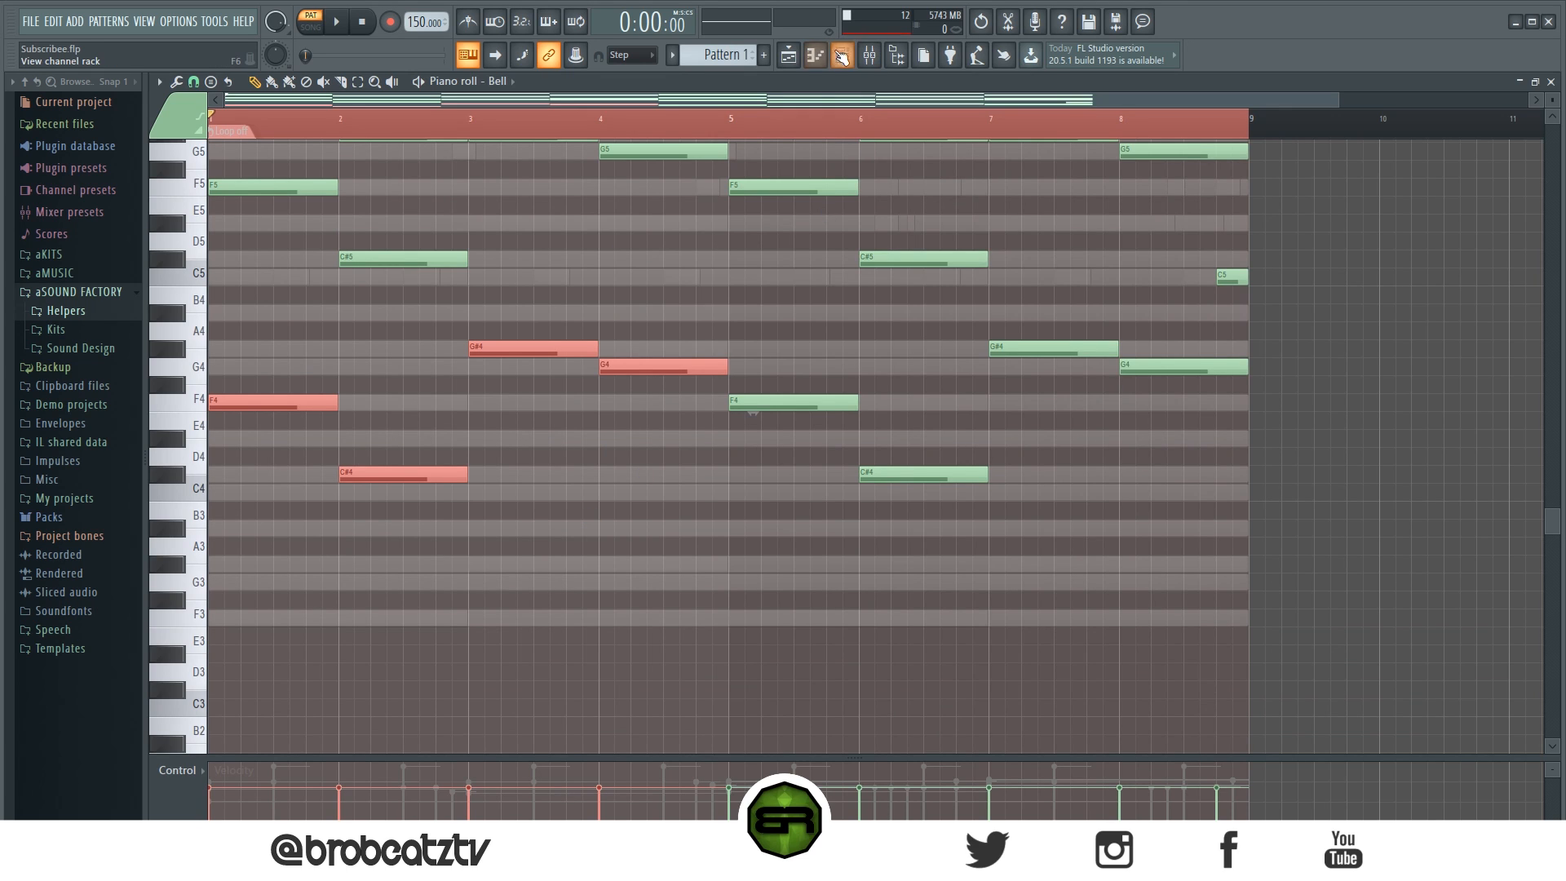
click(843, 55)
right_click(454, 389)
click(505, 395)
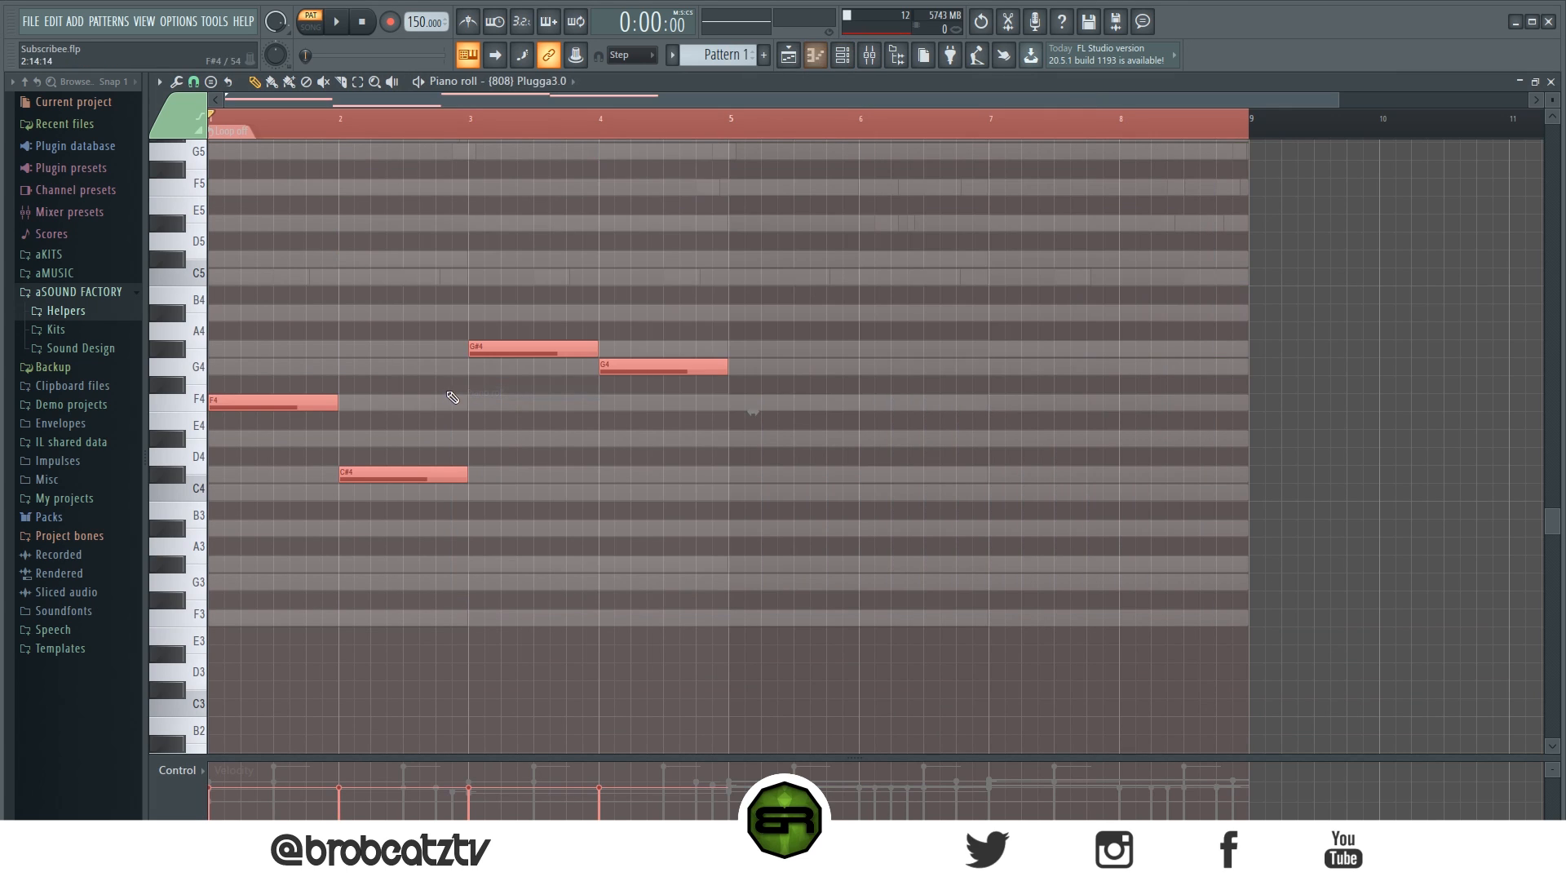
Step: Trim the 808's C#4 and G4 to twelve steps starting at 2:05 and 4:05, and extend F4 and G#4 to meet them
drag(390, 479, 465, 480)
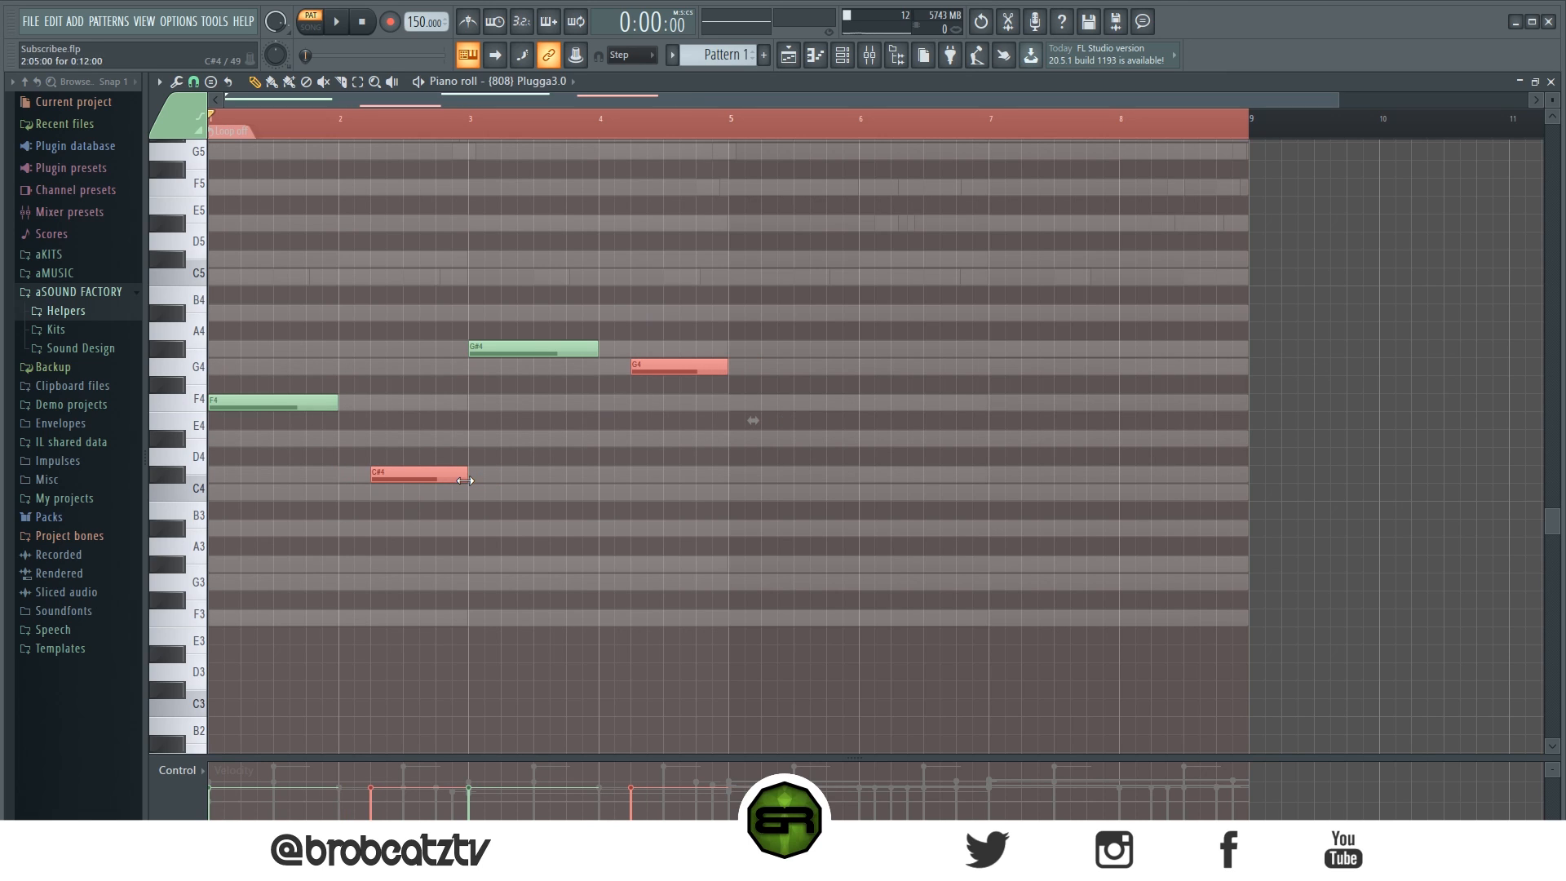
ctrl+click(571, 349)
ctrl+shift+click(323, 403)
drag(338, 400, 369, 400)
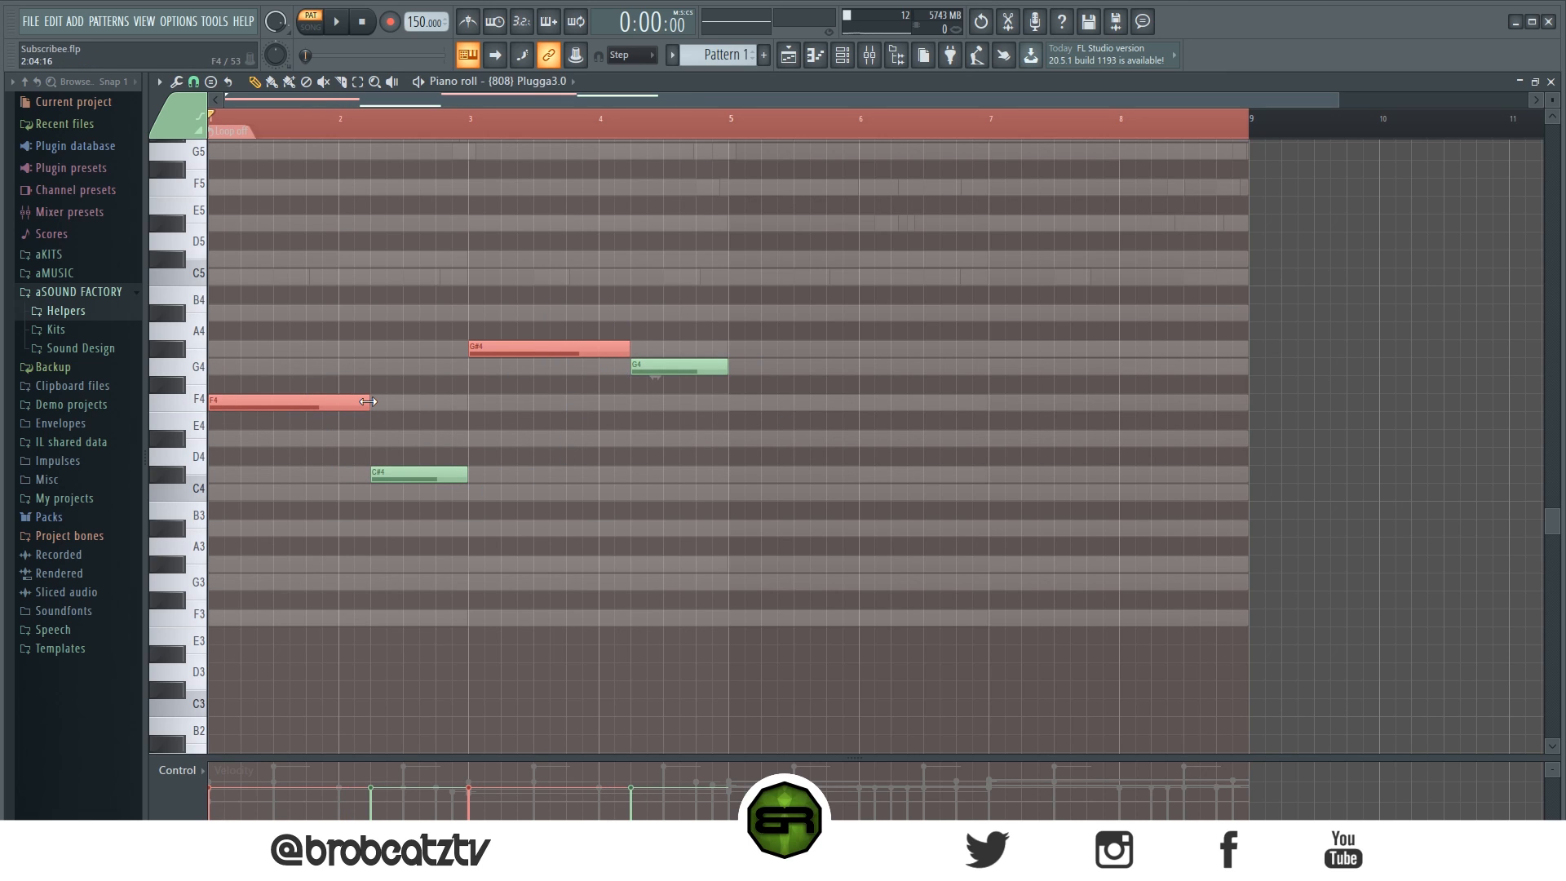
Step: Duplicate the four 808 notes into bars 5 to 8, slightly raise the velocity of all eight, and deselect them
drag(814, 251, 290, 499)
key(ctrl+b)
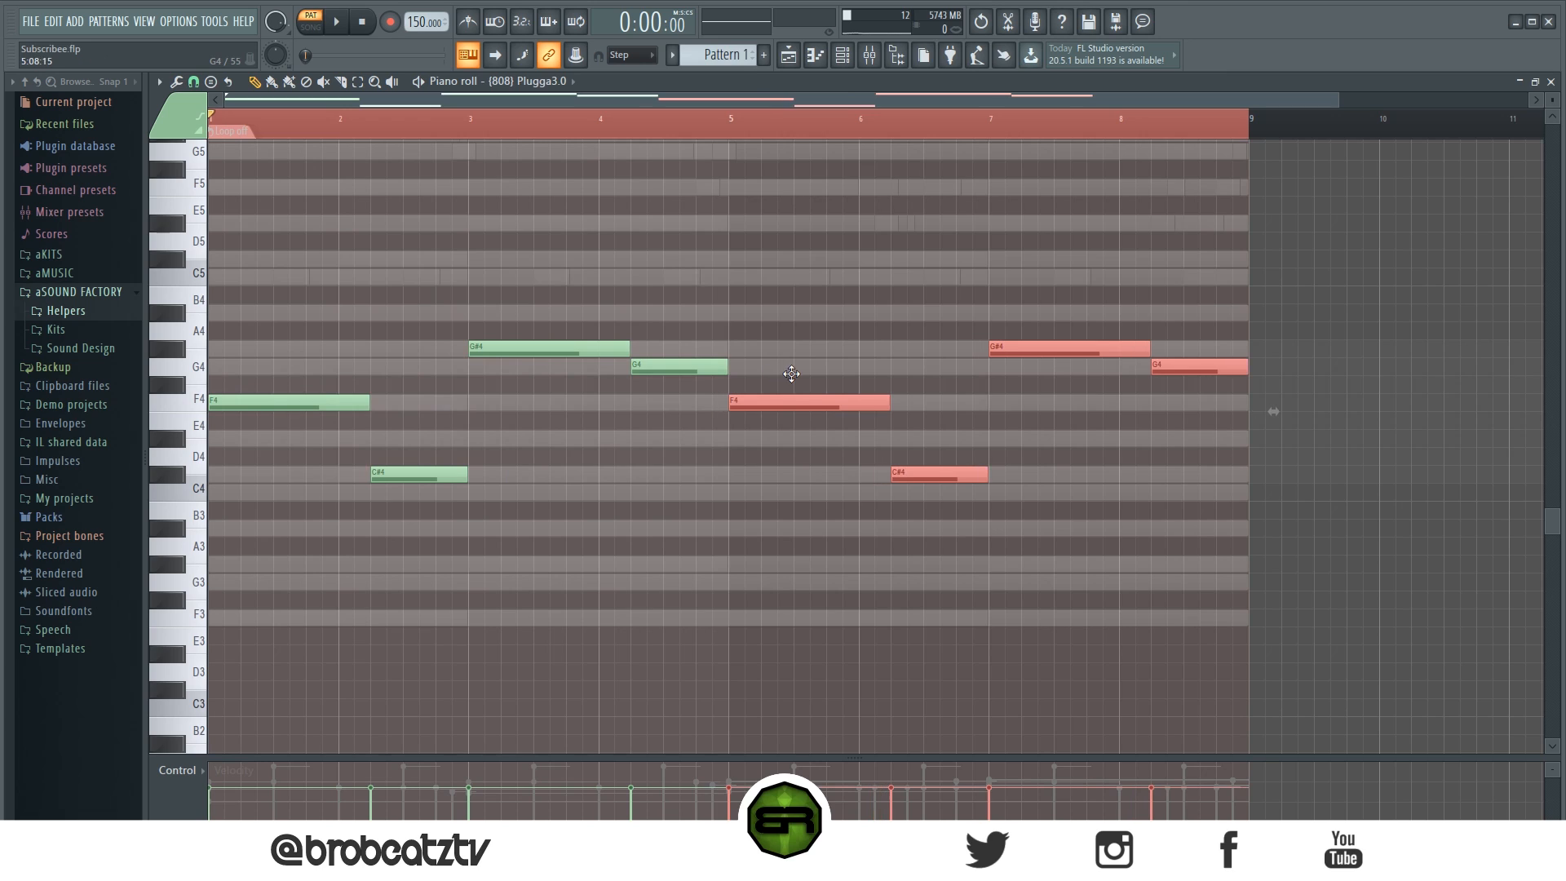
key(ctrl+a)
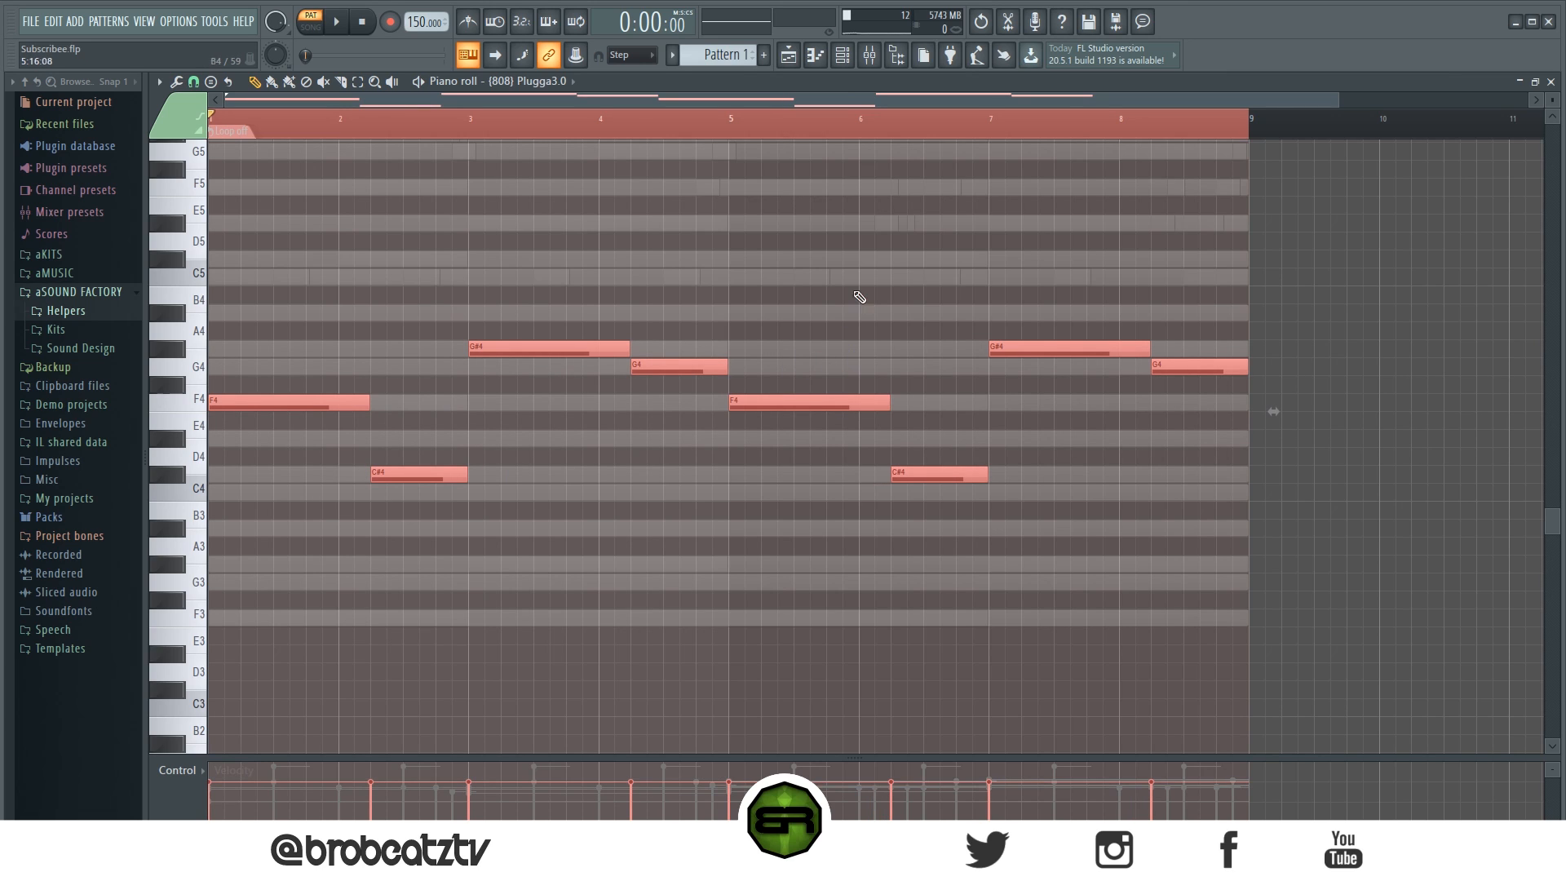
key(ctrl+d)
Step: Bring up the channel rack and the Playlist
click(843, 58)
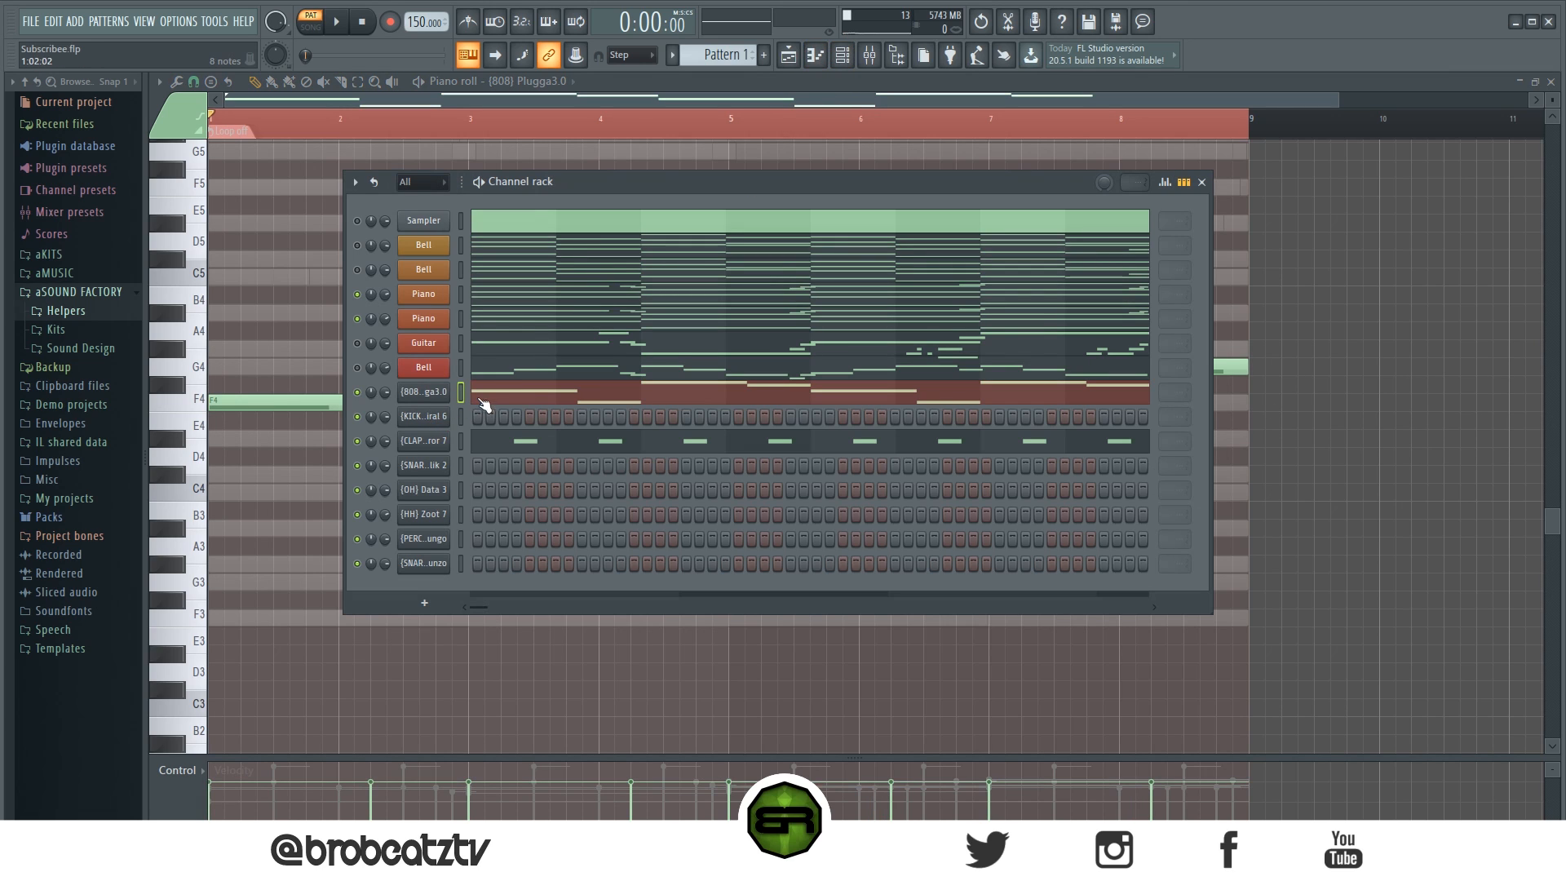
key(F5)
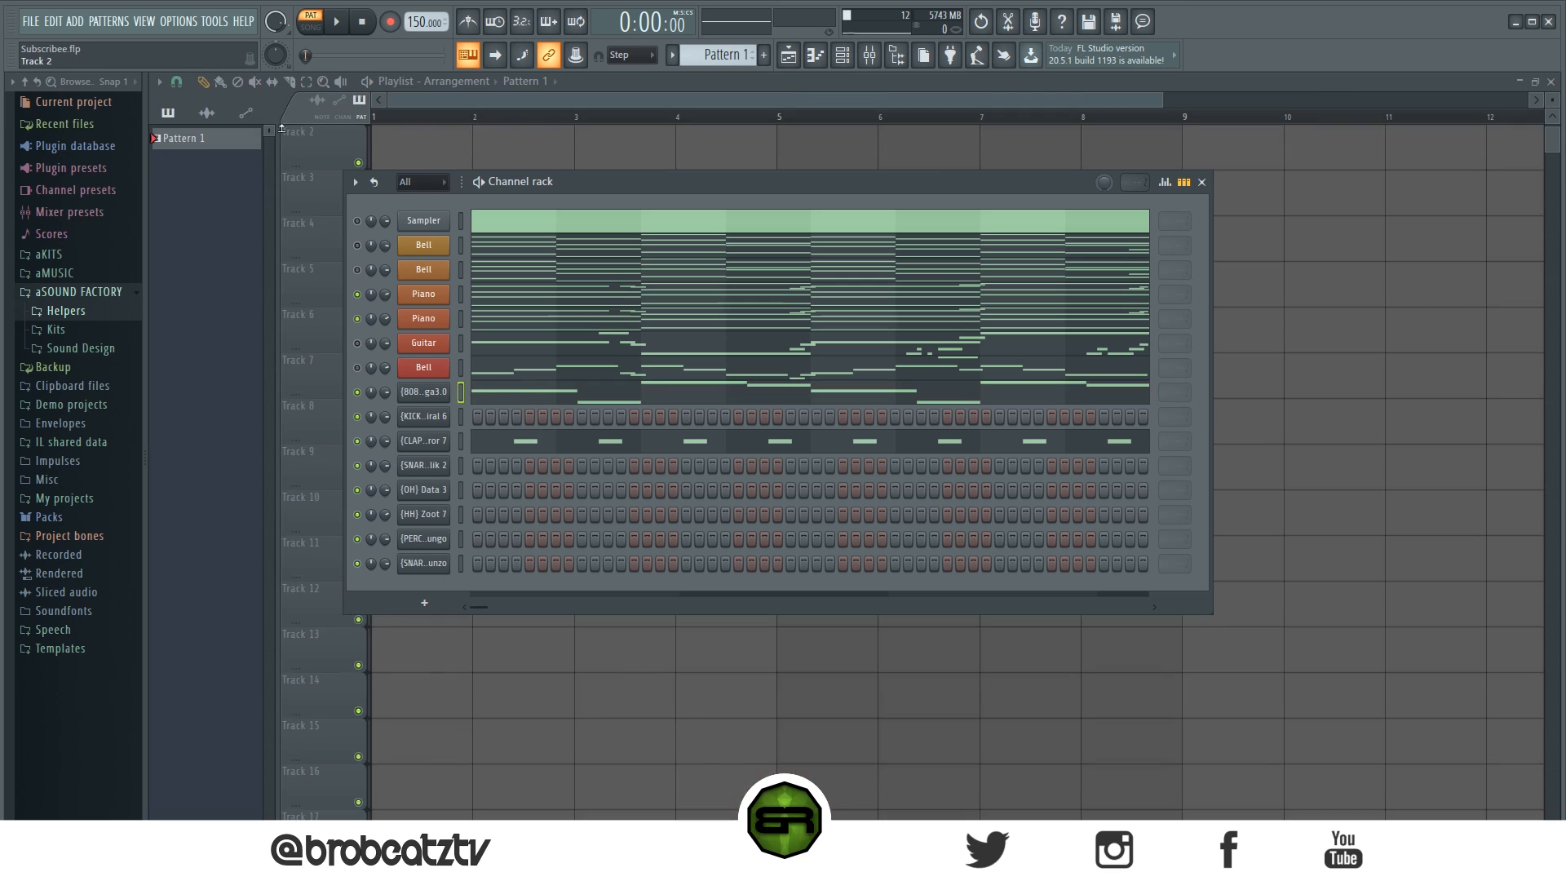
Step: Transpose all eight notes in the (808) Plugga3.0 piano roll up two octaves
click(488, 400)
click(339, 82)
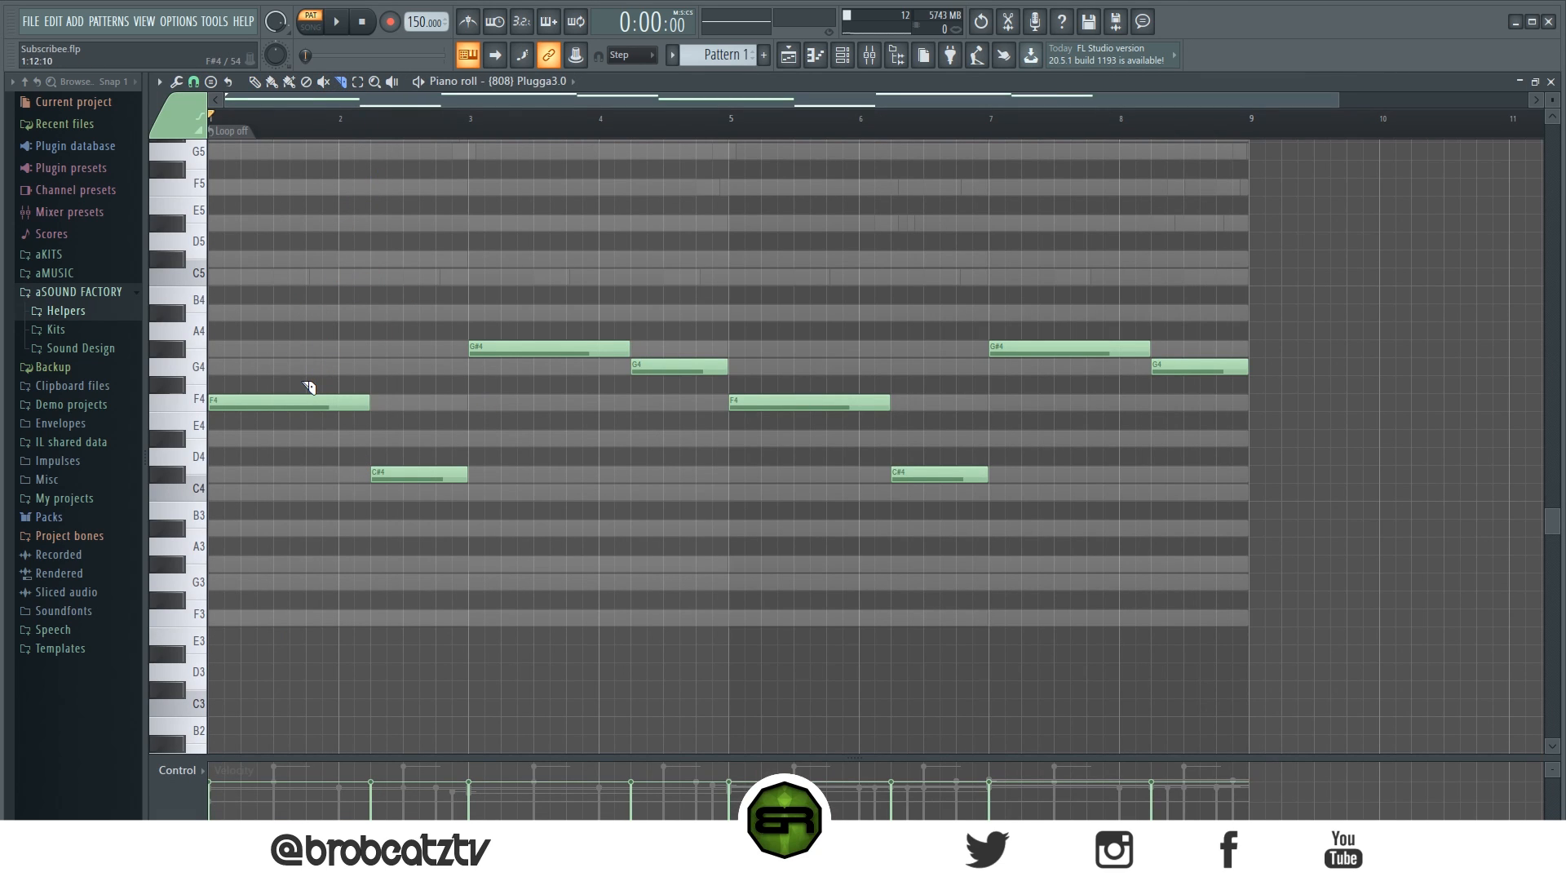
key(ctrl+a)
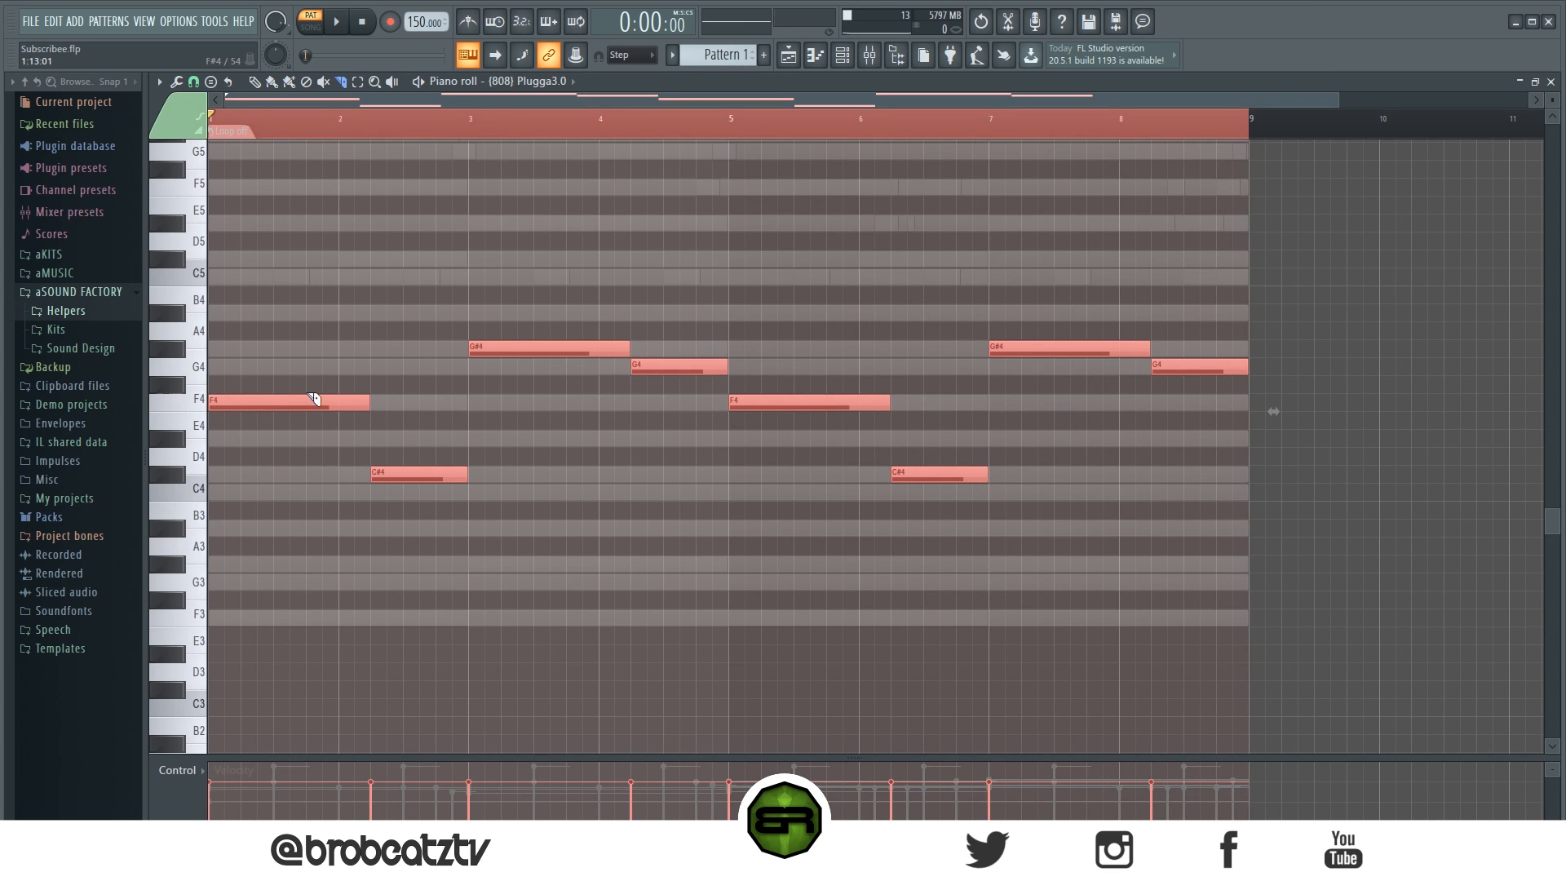
scroll(314, 400, up, 3)
click(253, 81)
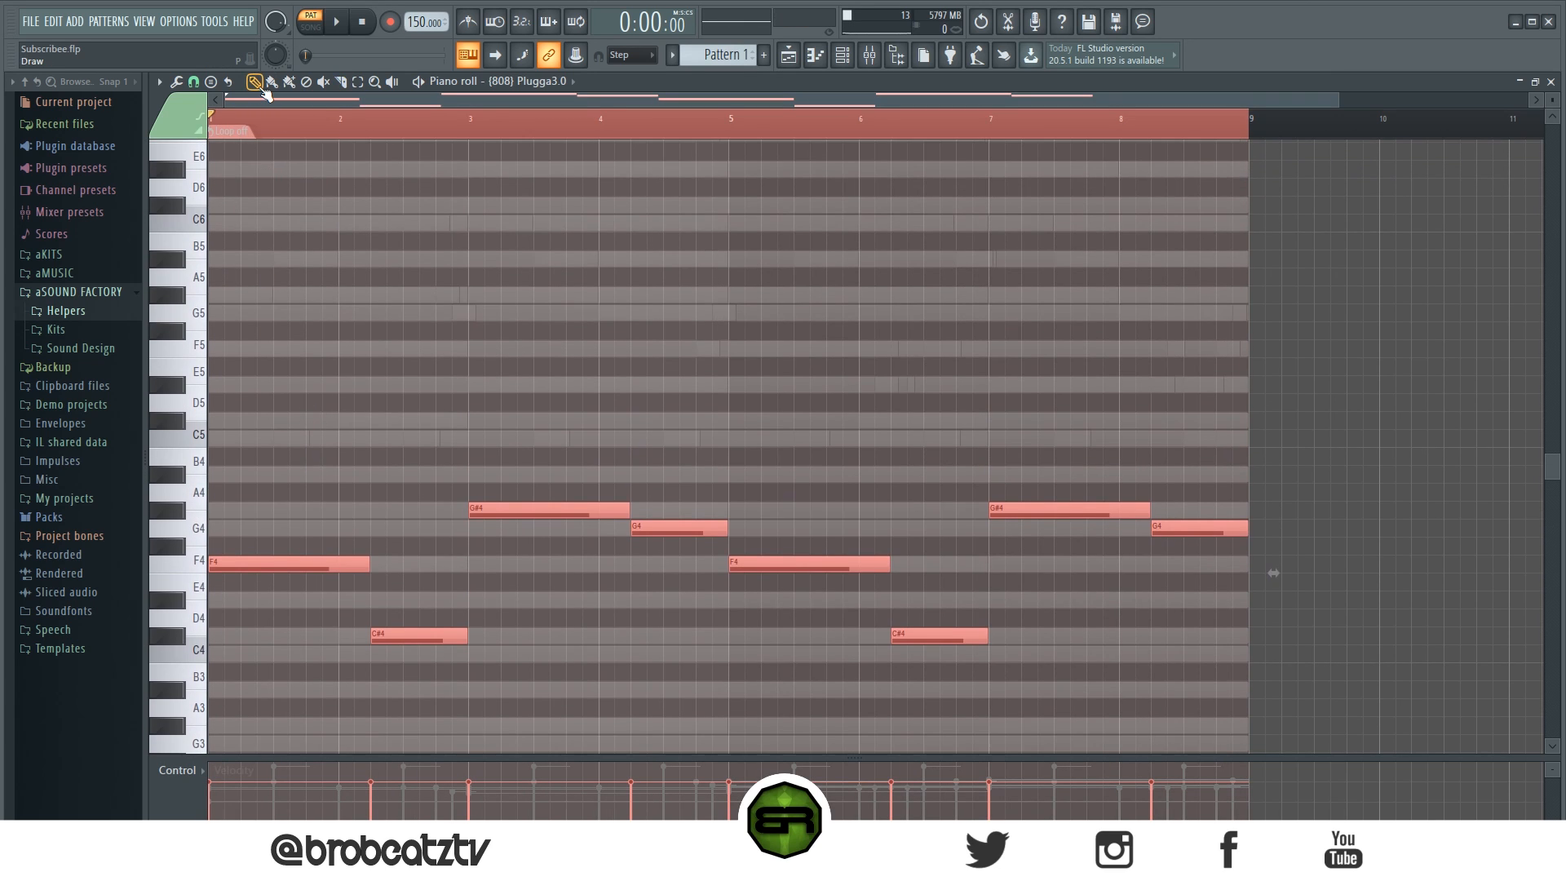
key(ctrl+Up)
key(ctrl+Up)
scroll(399, 259, up, 5)
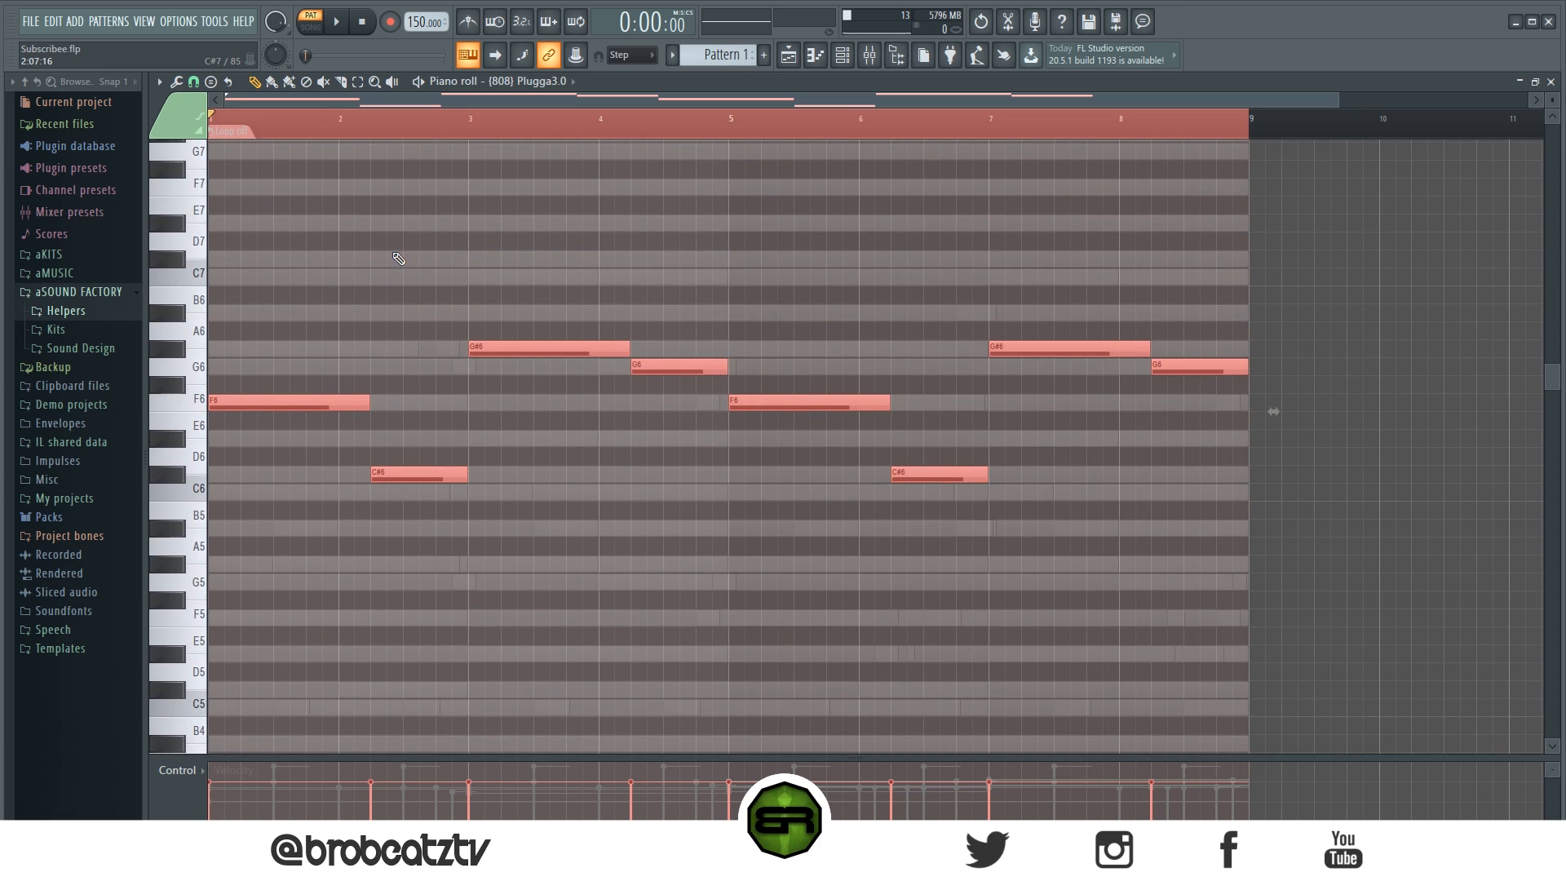
Step: Slice the 808 notes of bars 1 to 4: F6 at 1:07, C#6 at 2:11, G#6 at 3:07 and 3:13, G6 at 4:11
click(340, 83)
click(313, 394)
key(space)
key(space)
drag(257, 382, 257, 415)
key(space)
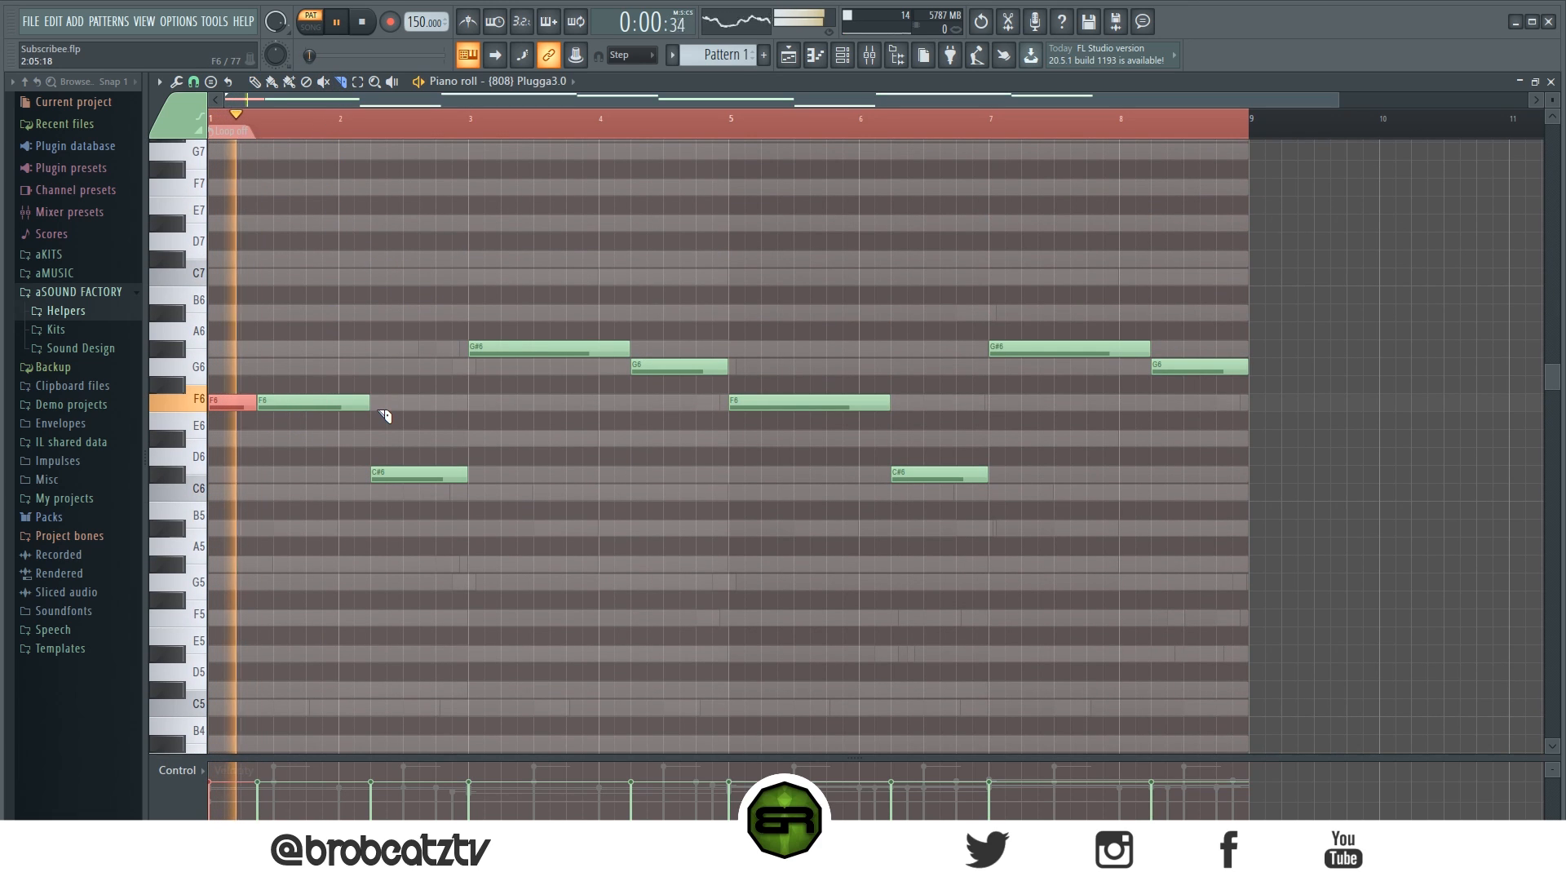
drag(419, 444, 430, 495)
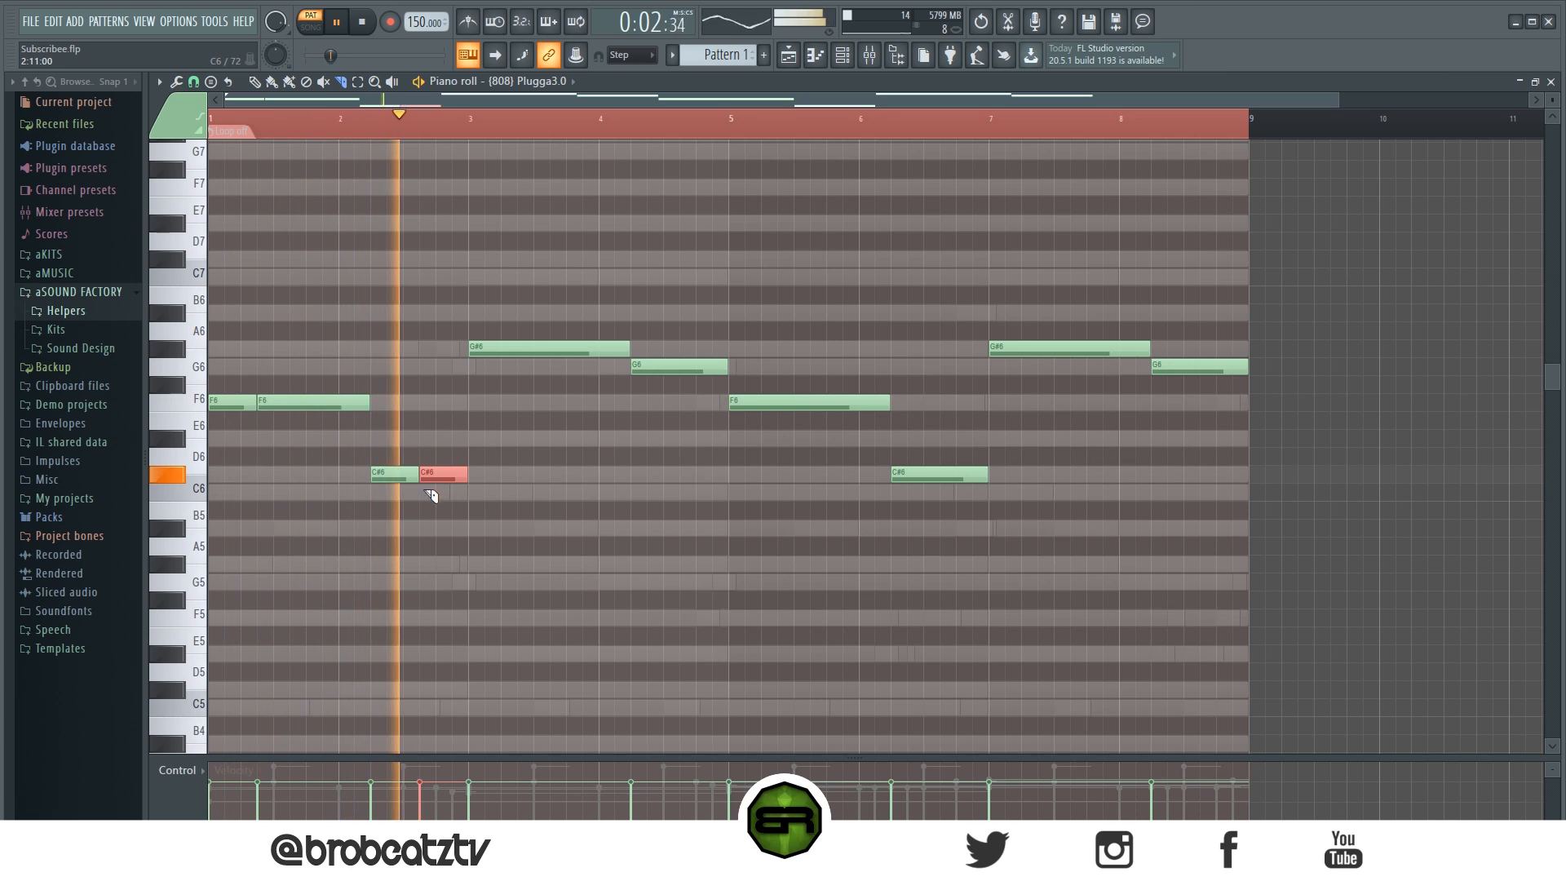
key(space)
drag(519, 333, 571, 364)
key(space)
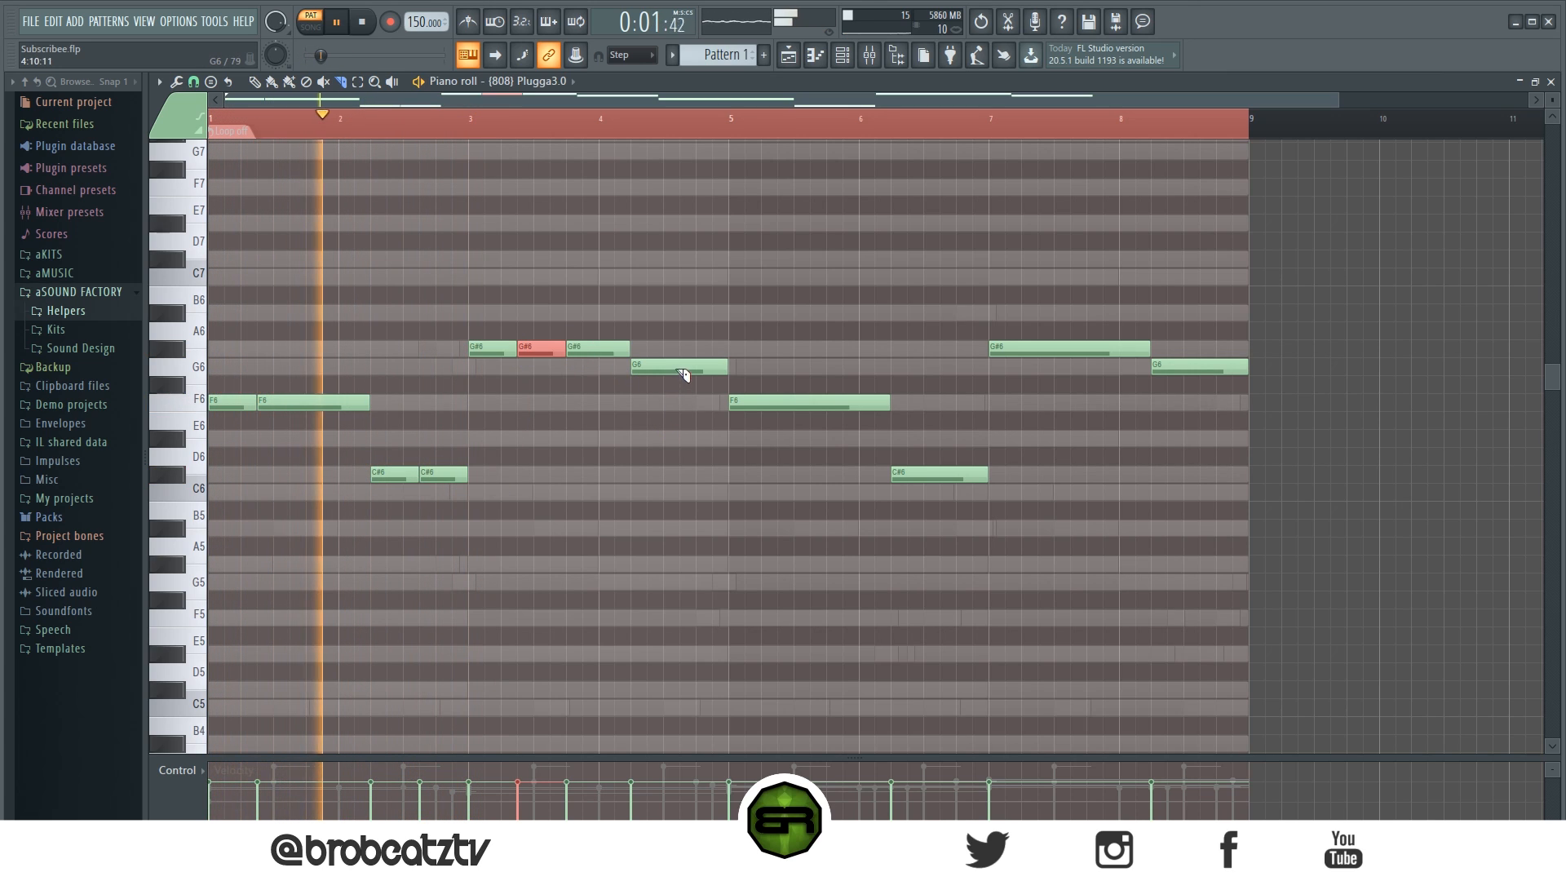
drag(682, 352, 685, 386)
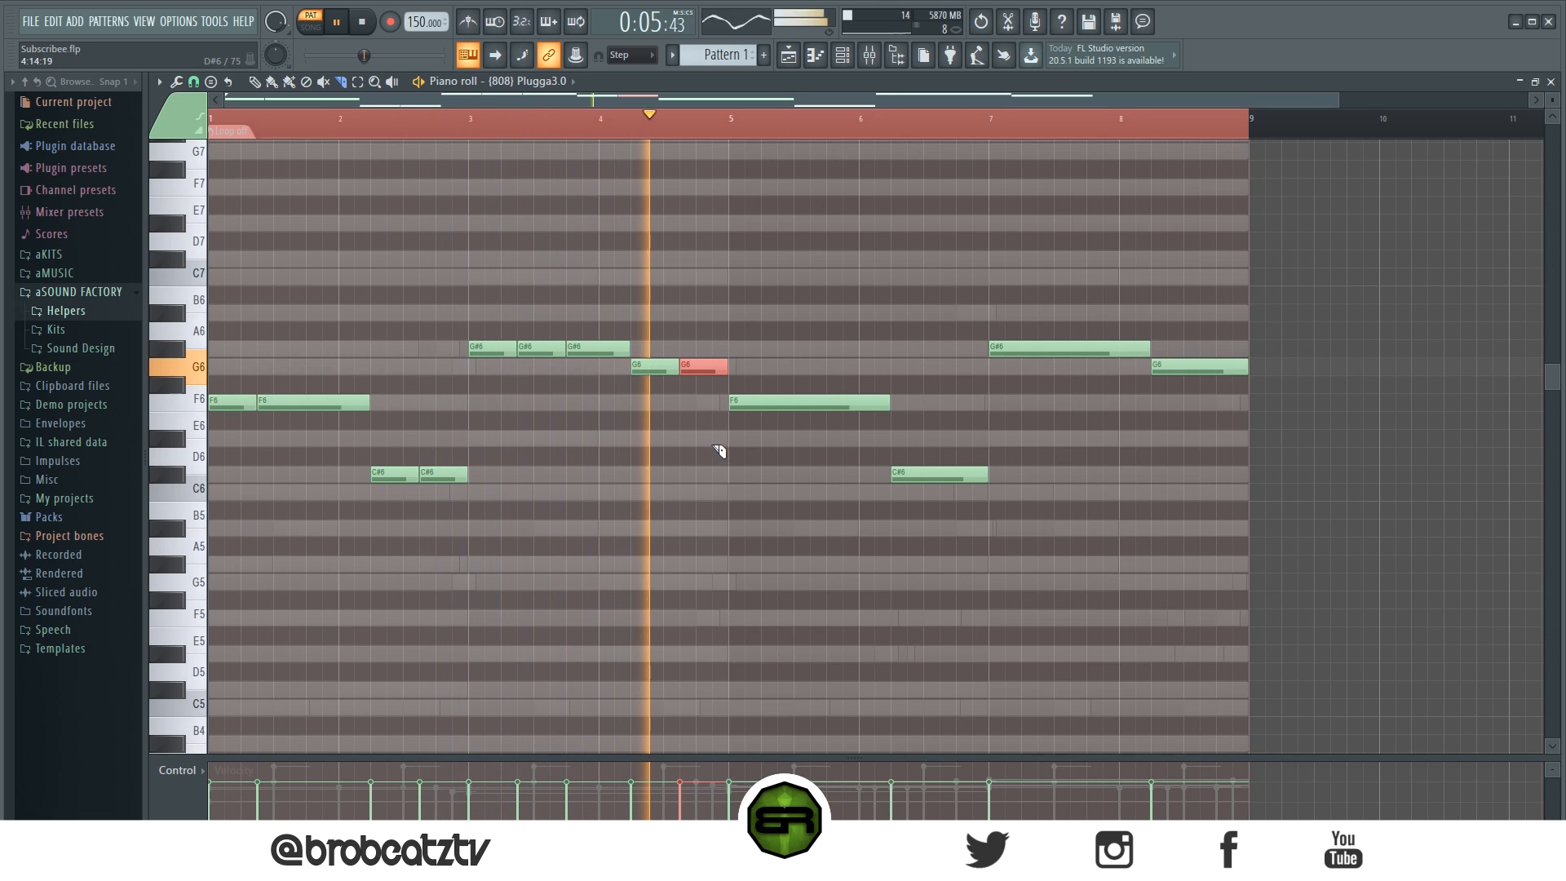
Step: Slice the 808 notes of bars 5 to 8: F6 at 5:13, C#6 at 6:11, G#6 at 7:07 and 7:13, G6 at 8:11
drag(826, 383, 836, 412)
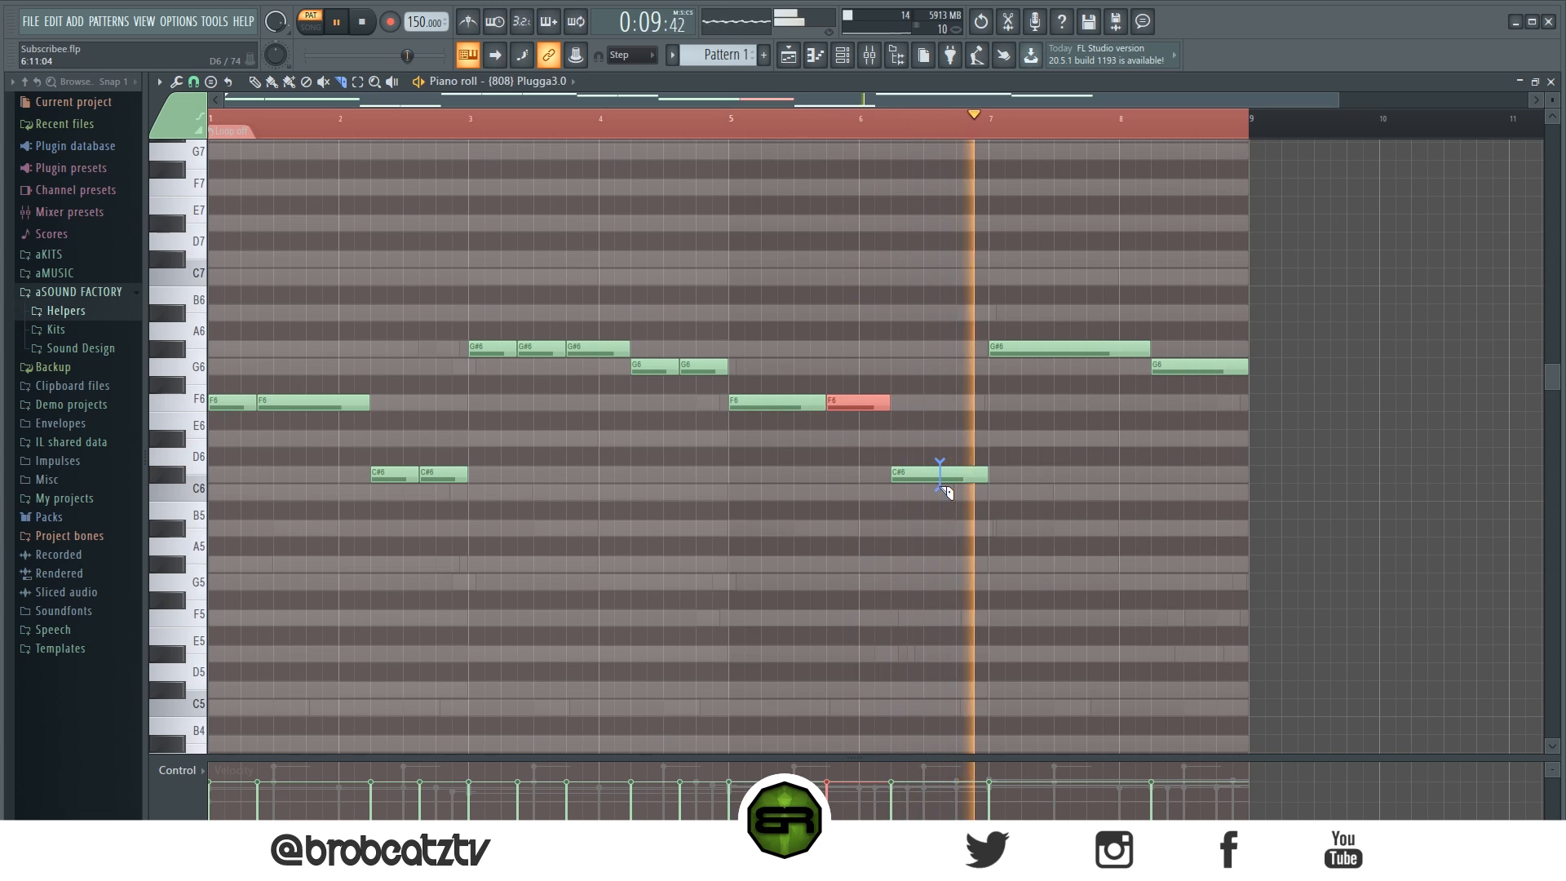
drag(939, 461, 941, 488)
drag(1047, 343, 1091, 378)
drag(1207, 355, 1204, 377)
Step: Inspect the note pan of all the 808 notes, and return the control lane to note velocity
click(179, 769)
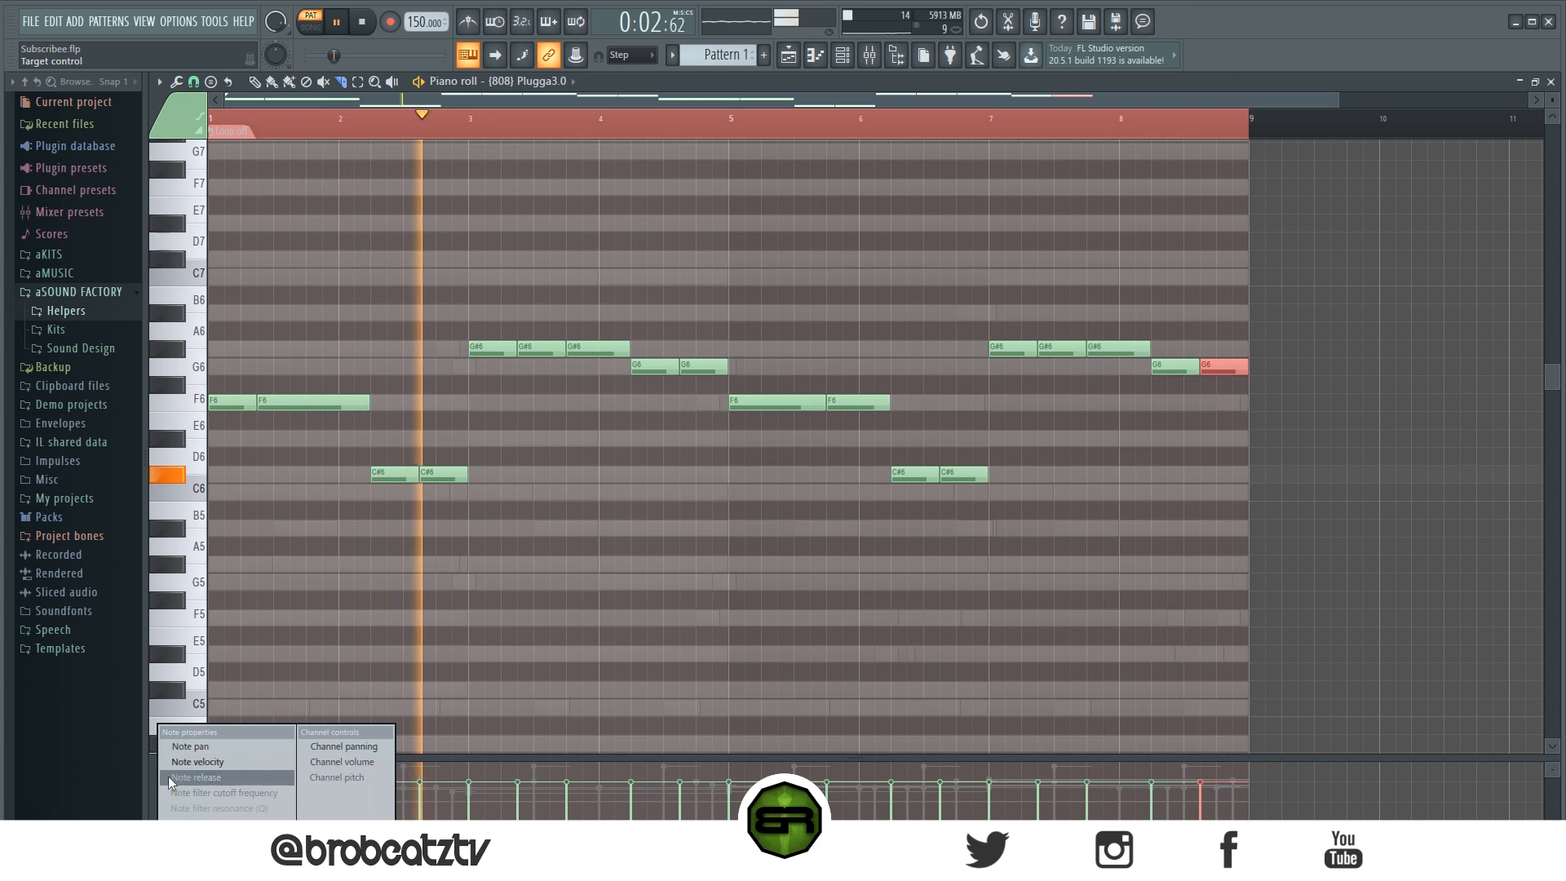
click(194, 747)
key(ctrl+a)
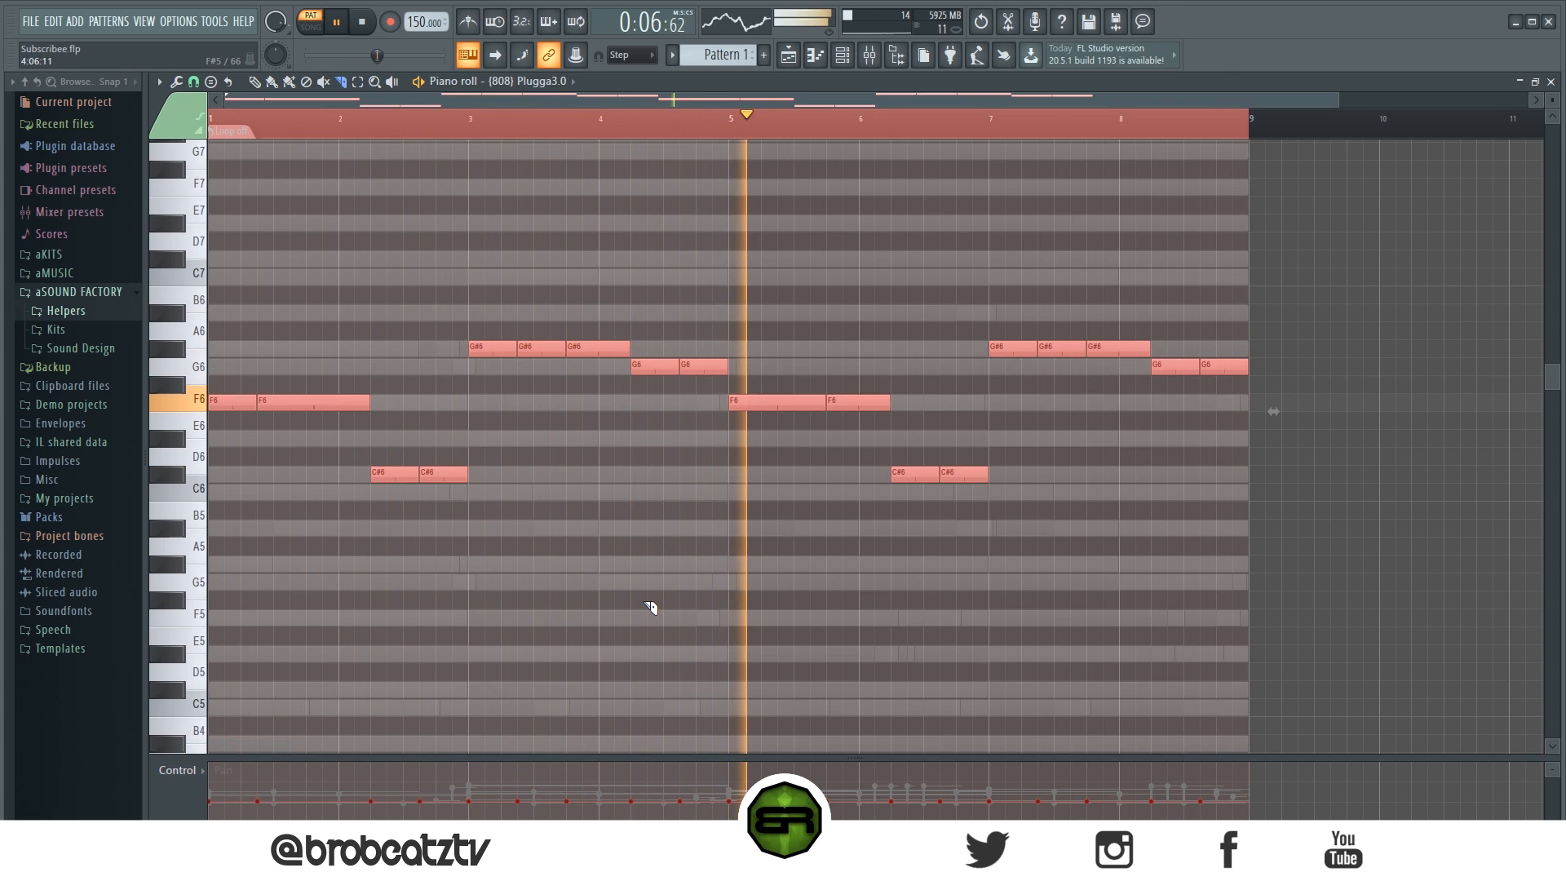
click(179, 770)
click(201, 761)
key(ctrl+d)
key(space)
Step: Open the piano roll of the (KICK) Spiral 6 channel
click(841, 54)
right_click(445, 418)
click(497, 418)
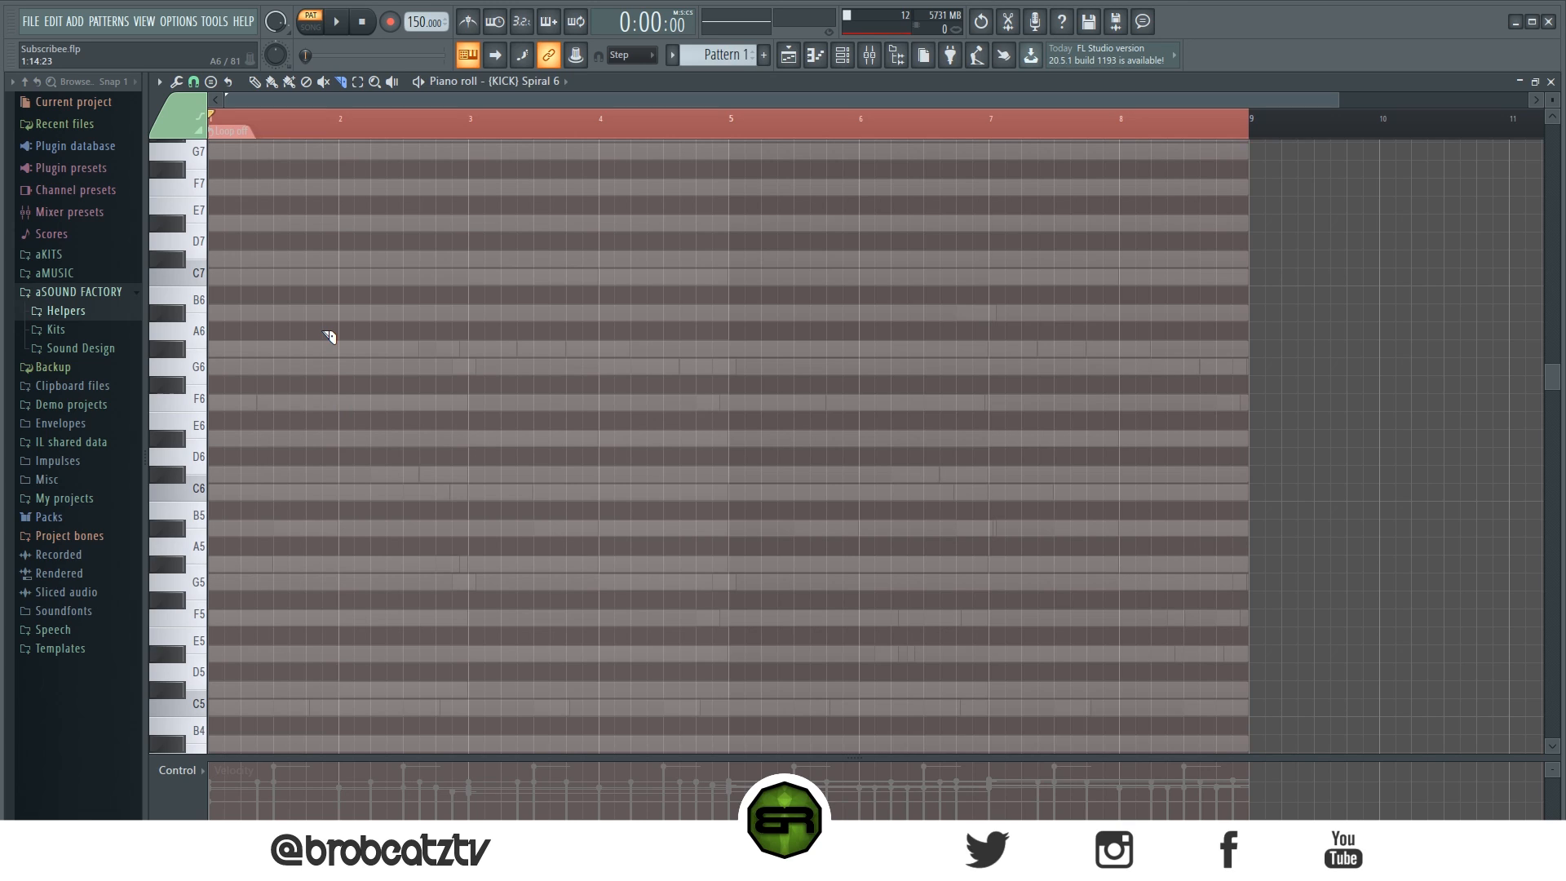
click(843, 56)
click(844, 62)
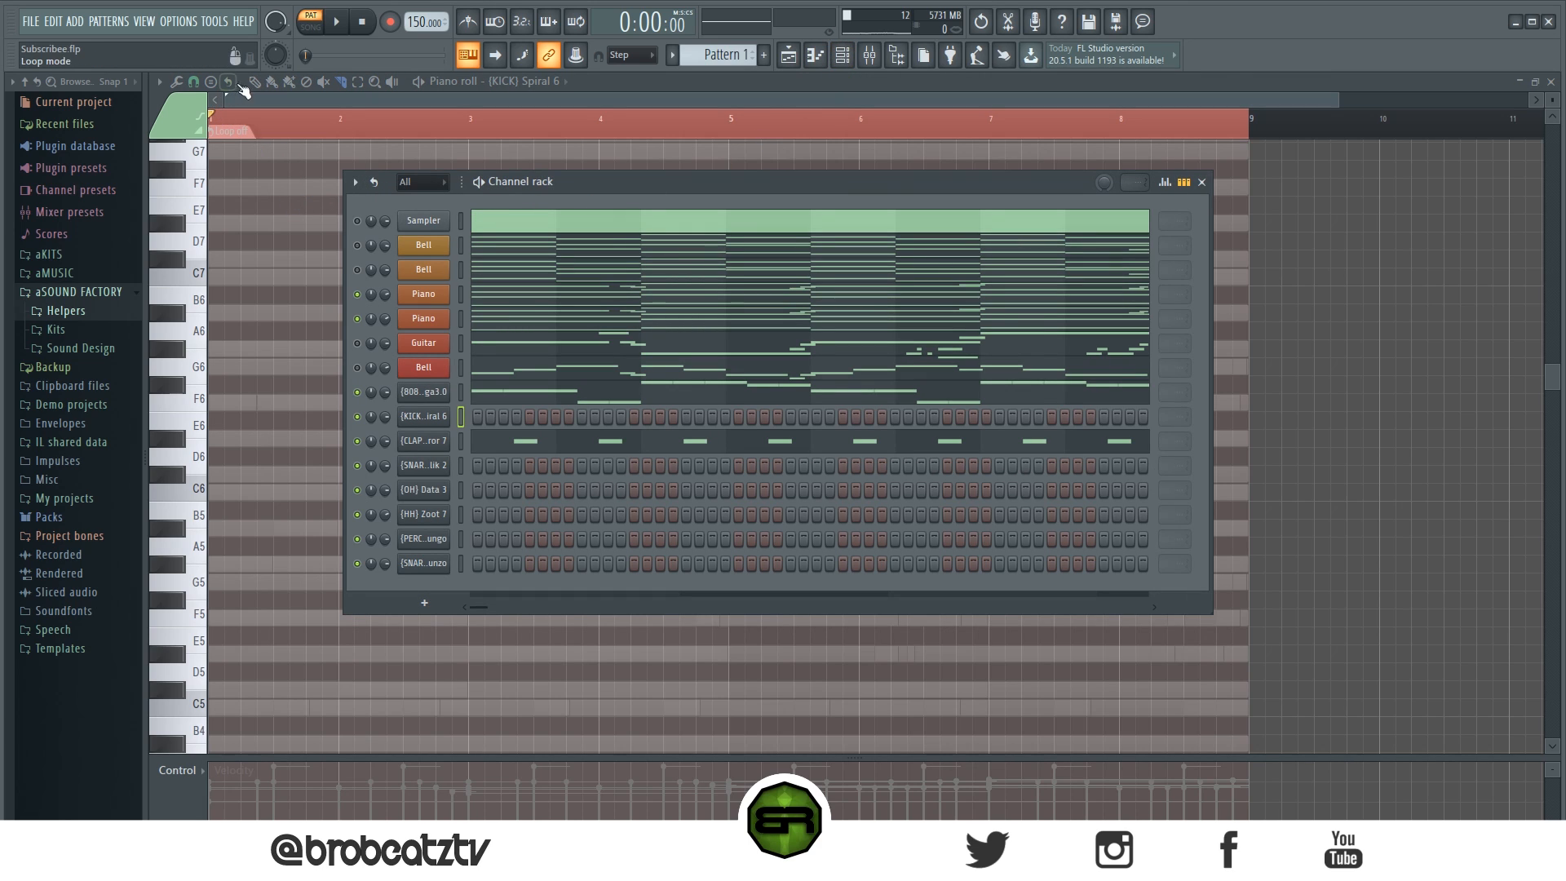
Step: Draw one-step C5 kick notes at 1:01 and 1:07, and play the pattern
click(258, 85)
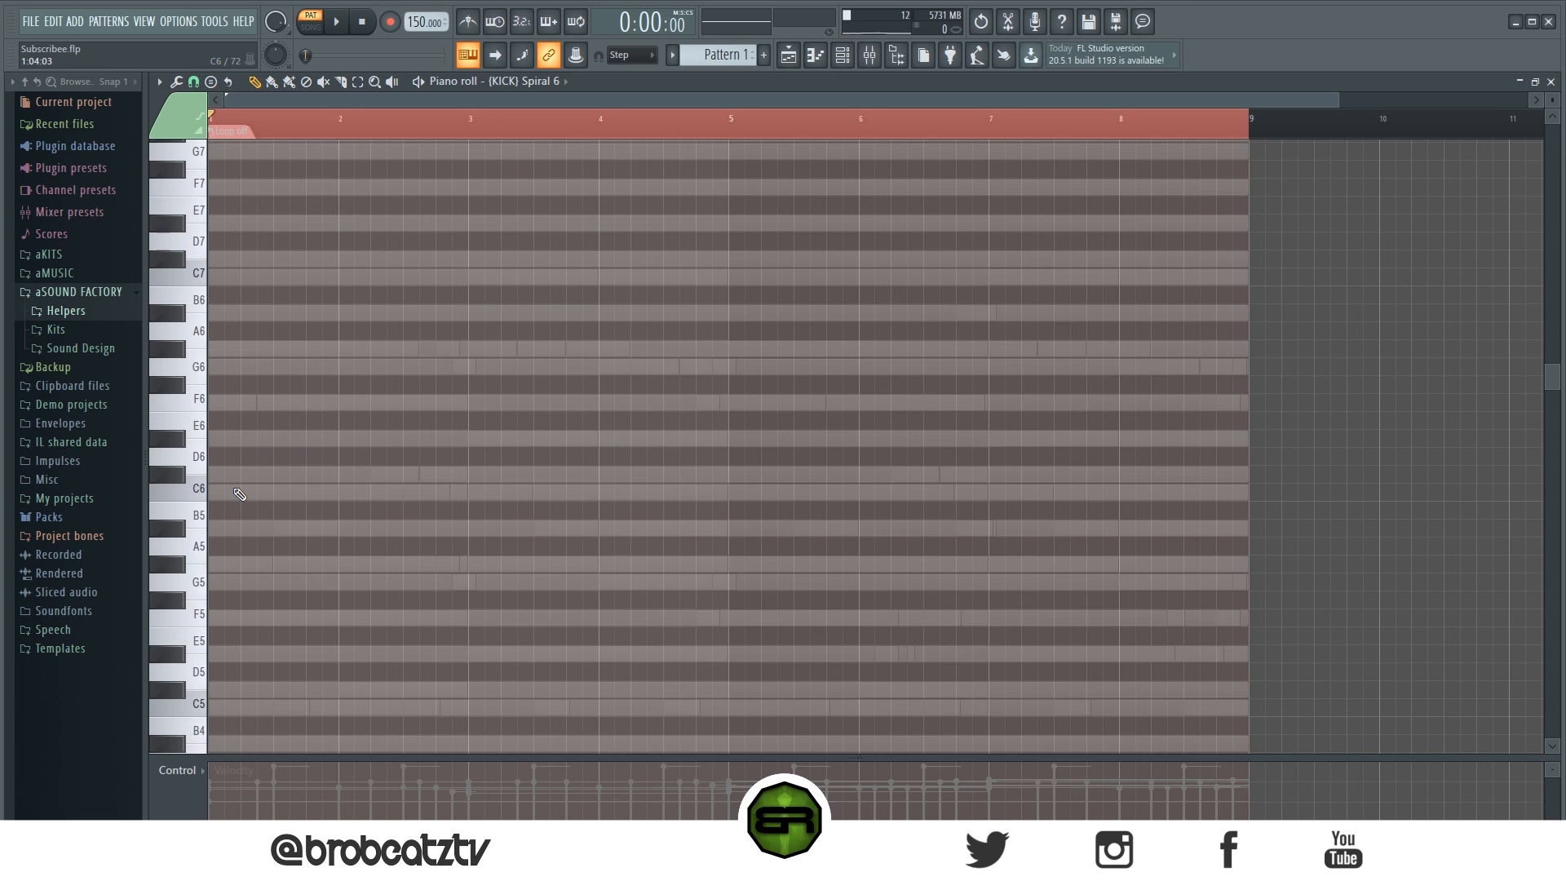
scroll(262, 596, down, 3)
drag(251, 548, 217, 547)
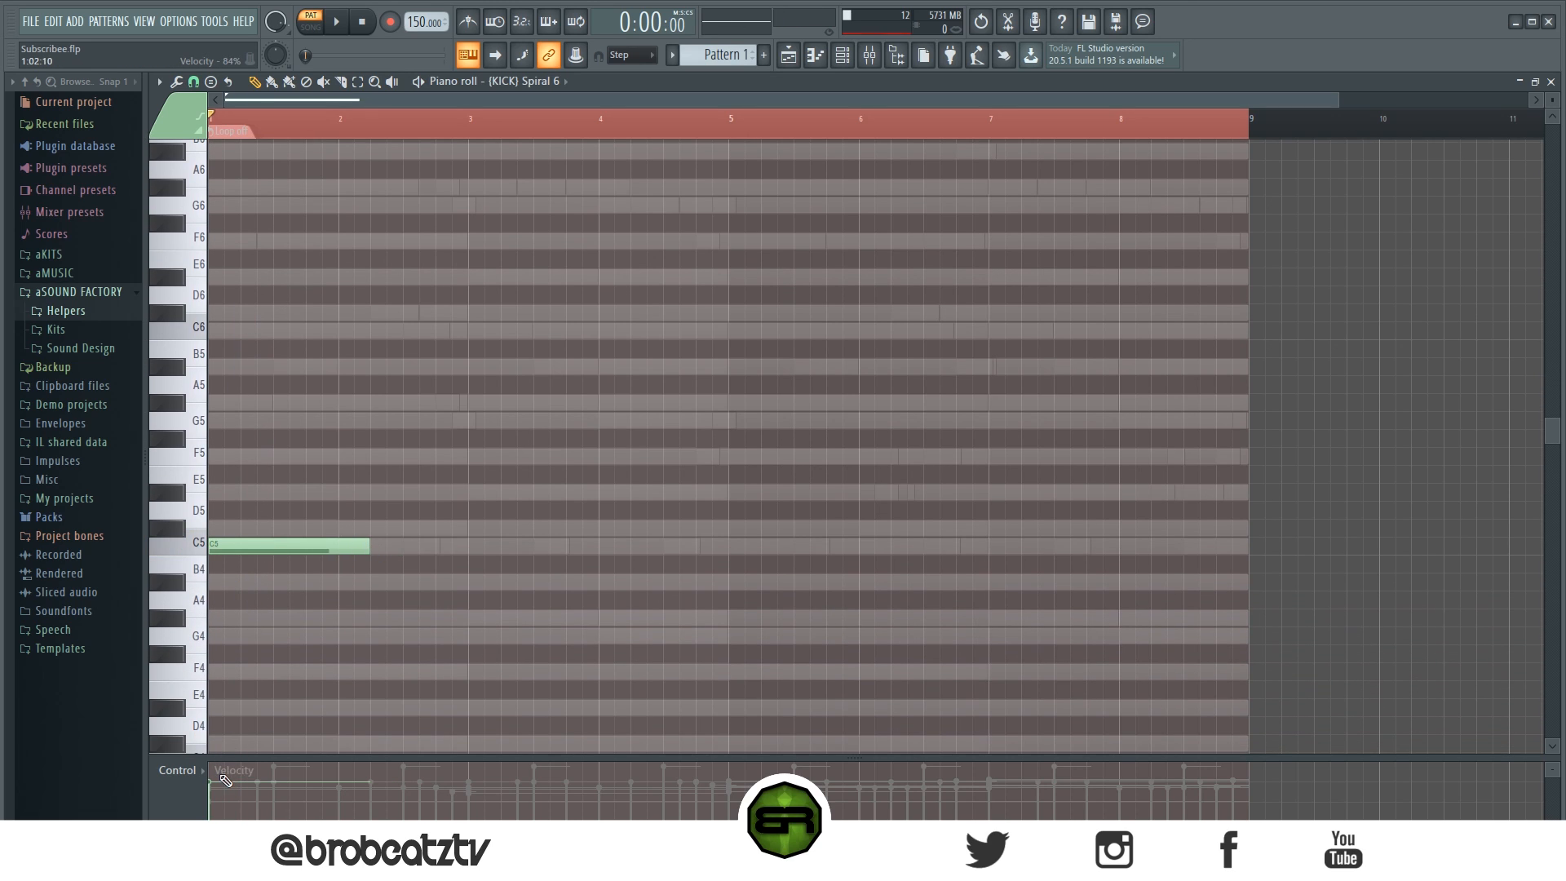
drag(369, 546, 214, 546)
click(259, 548)
key(space)
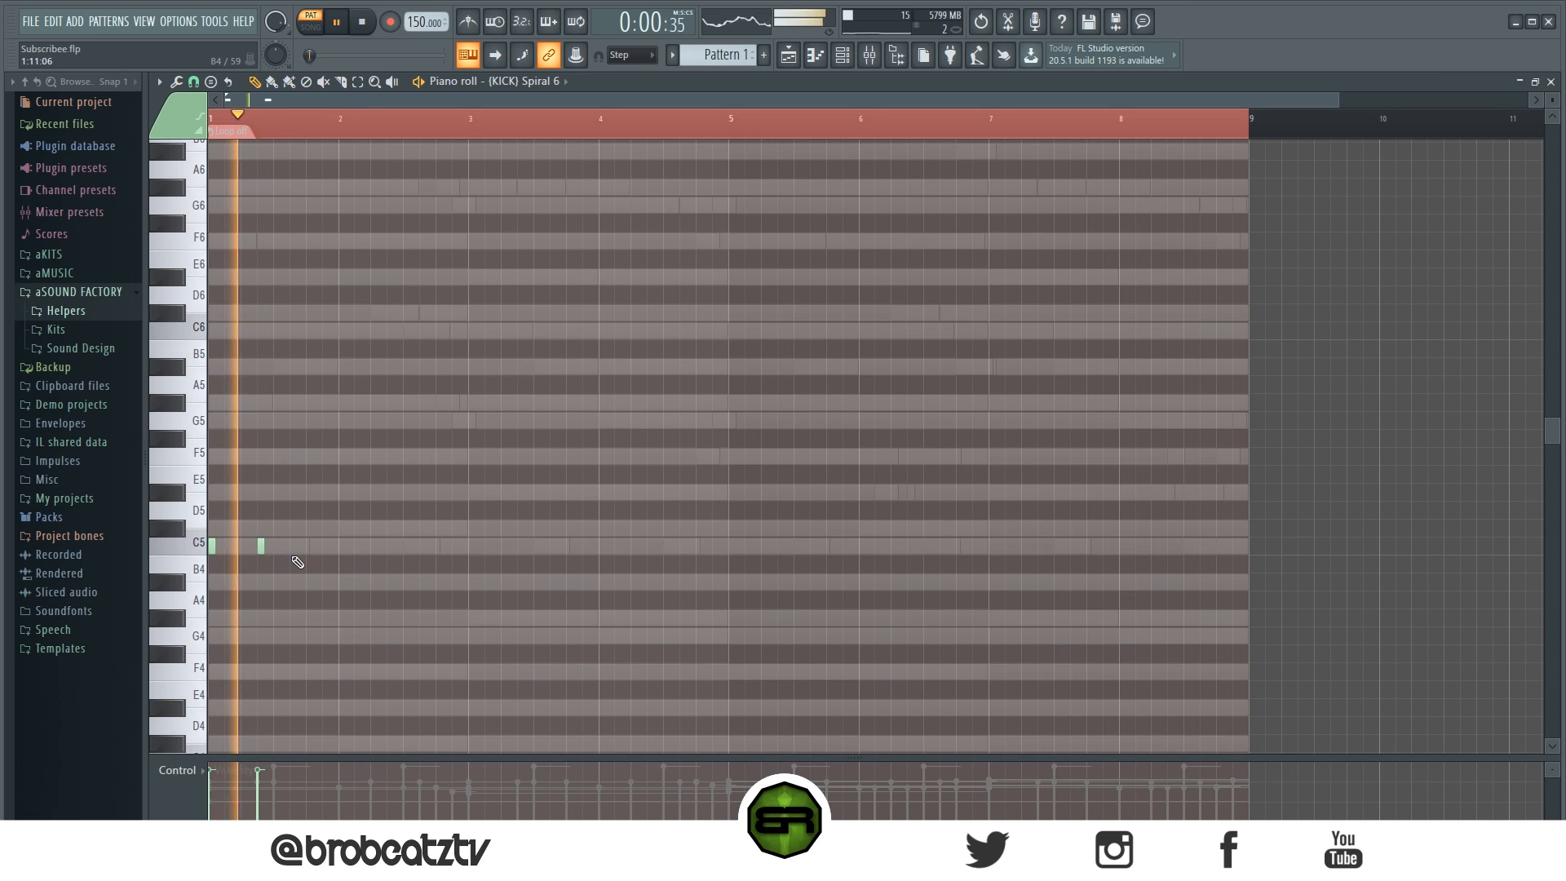
Step: Add one-step C5 kicks at 2:05, 4:07 and 4:11 while the pattern plays, and restart playback
click(374, 546)
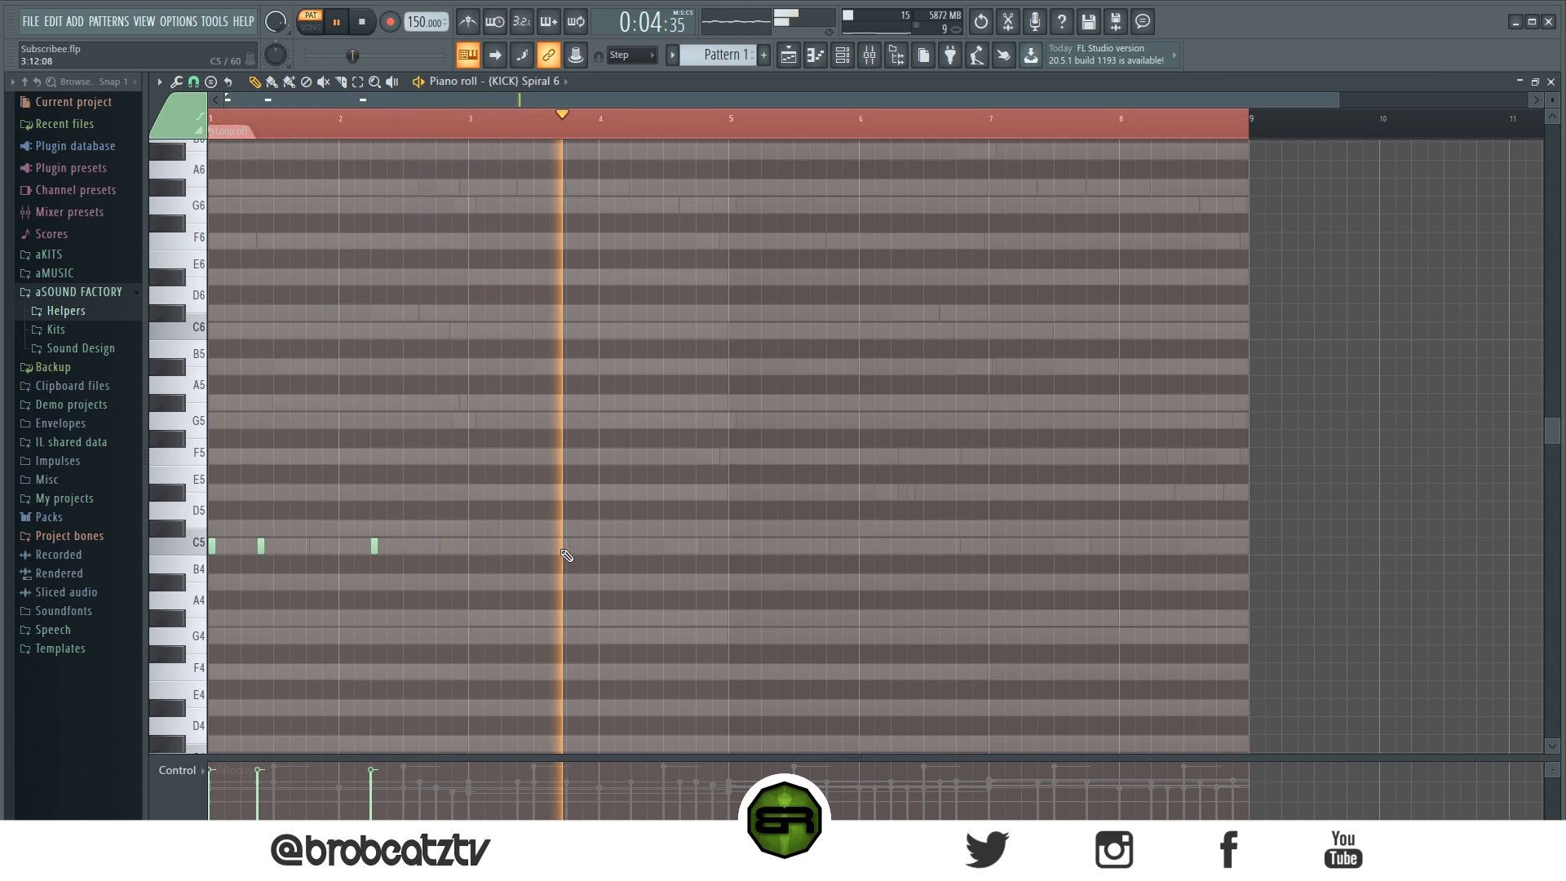
click(650, 546)
click(684, 547)
key(space)
key(space)
Step: Duplicate the five kick notes into bars 5 to 8 and deselect them
key(ctrl+a)
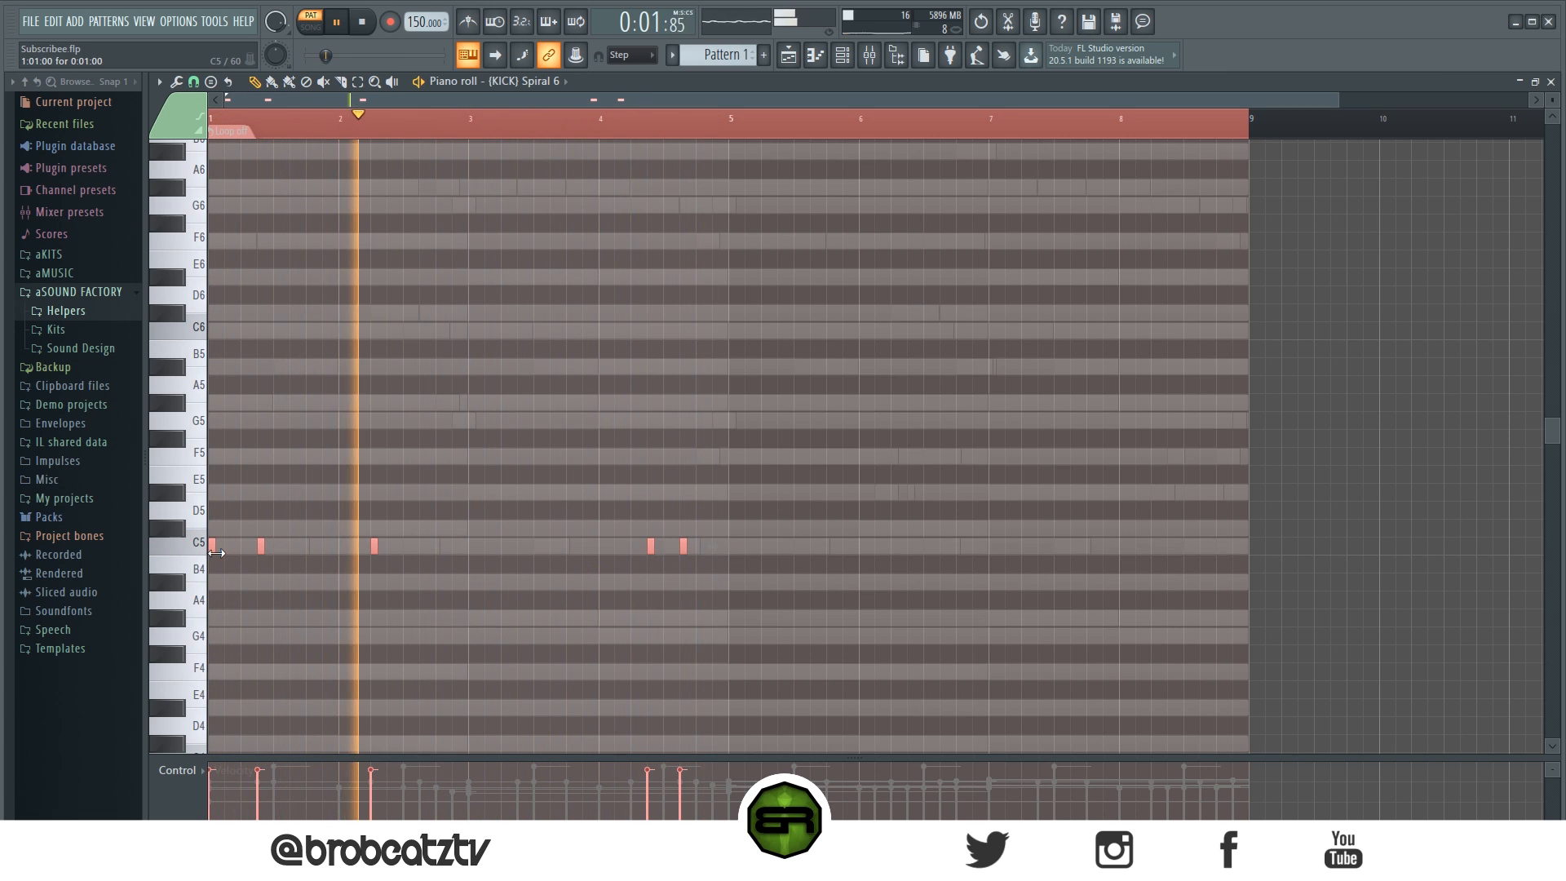
key(ctrl+b)
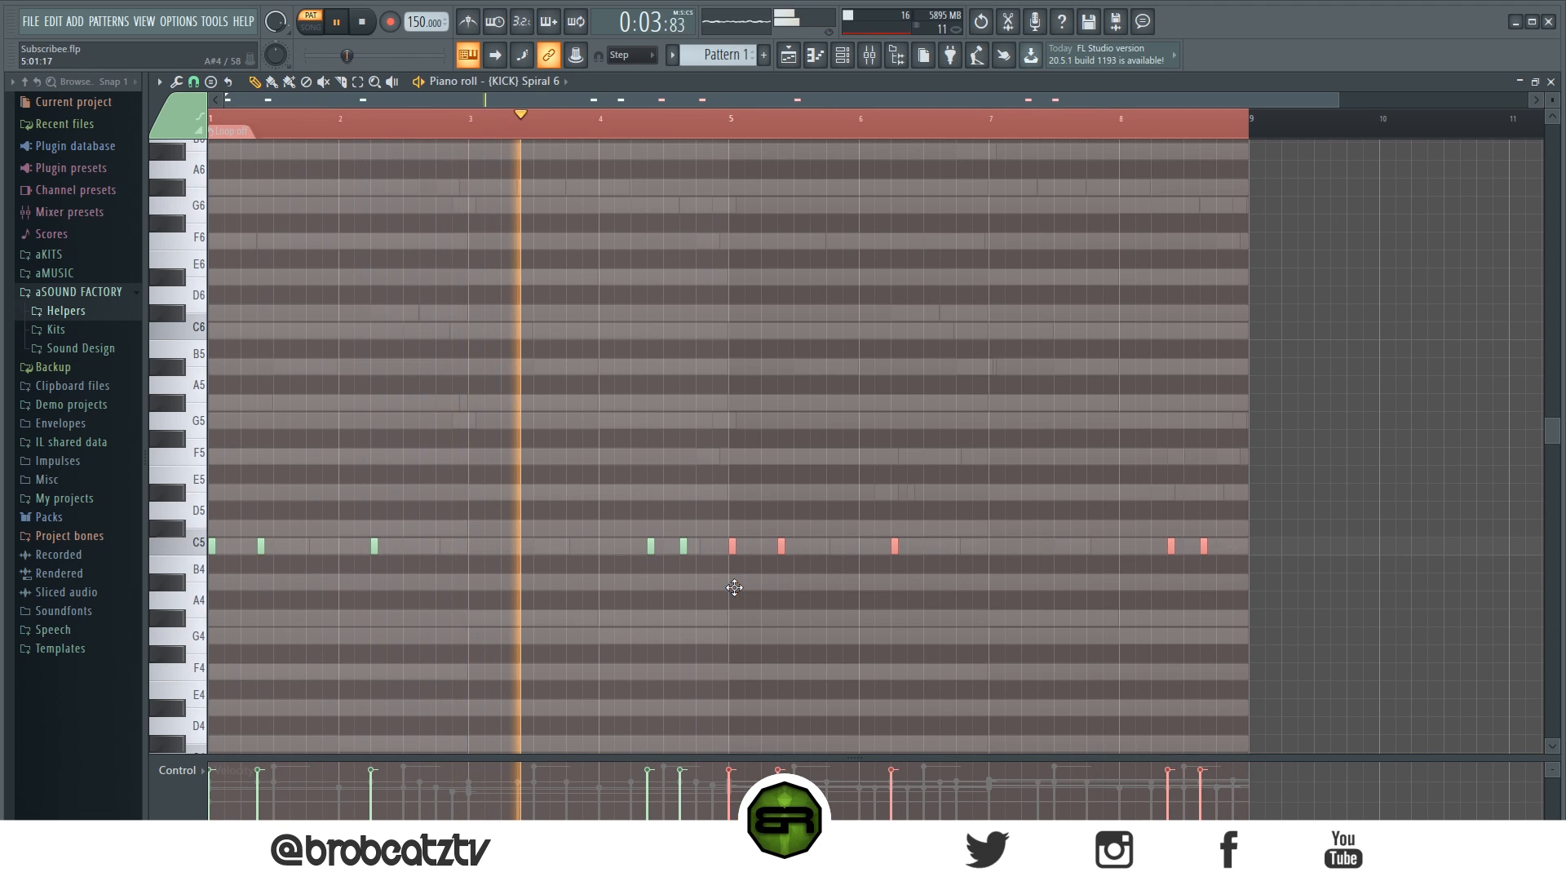
drag(633, 100, 679, 99)
ctrl+click(817, 303)
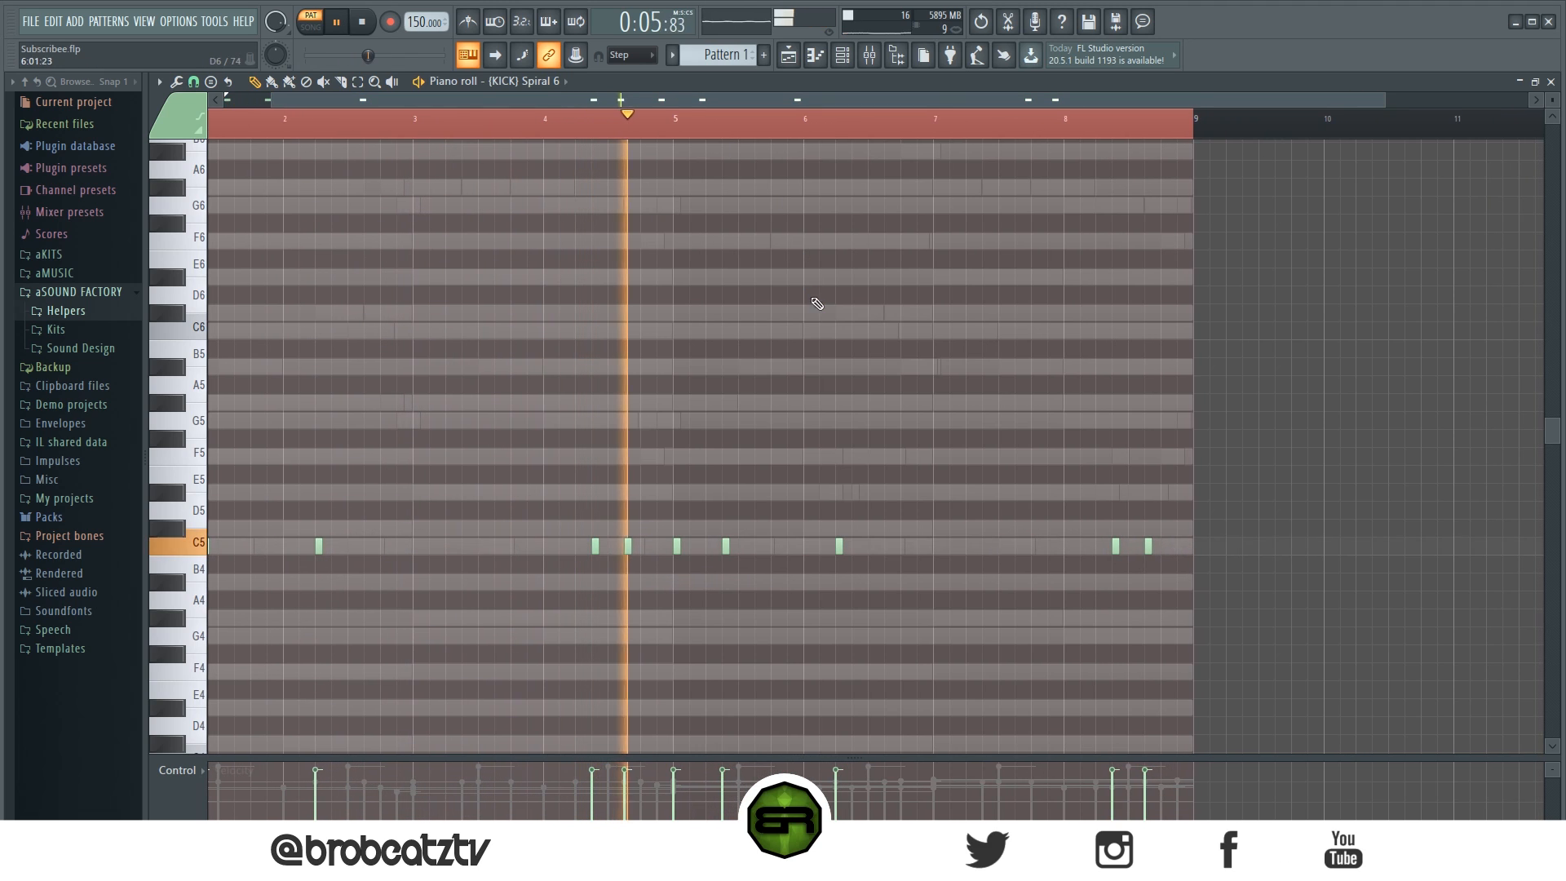
Step: Add C5 kicks at 5:13 and 7:13, and delete the last kick at 8:11
click(773, 547)
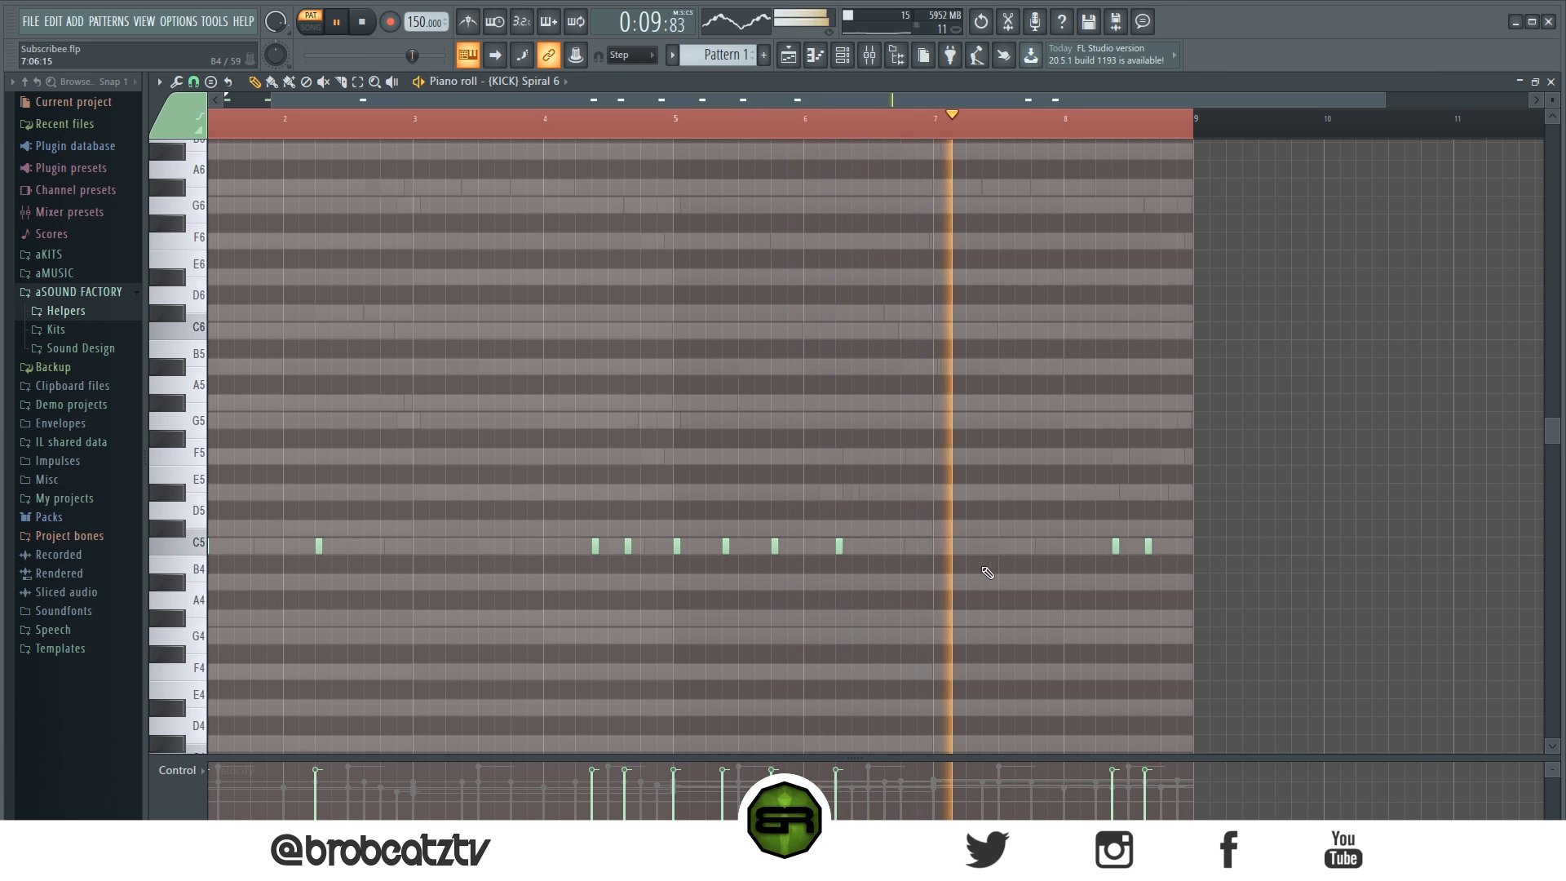
click(1027, 549)
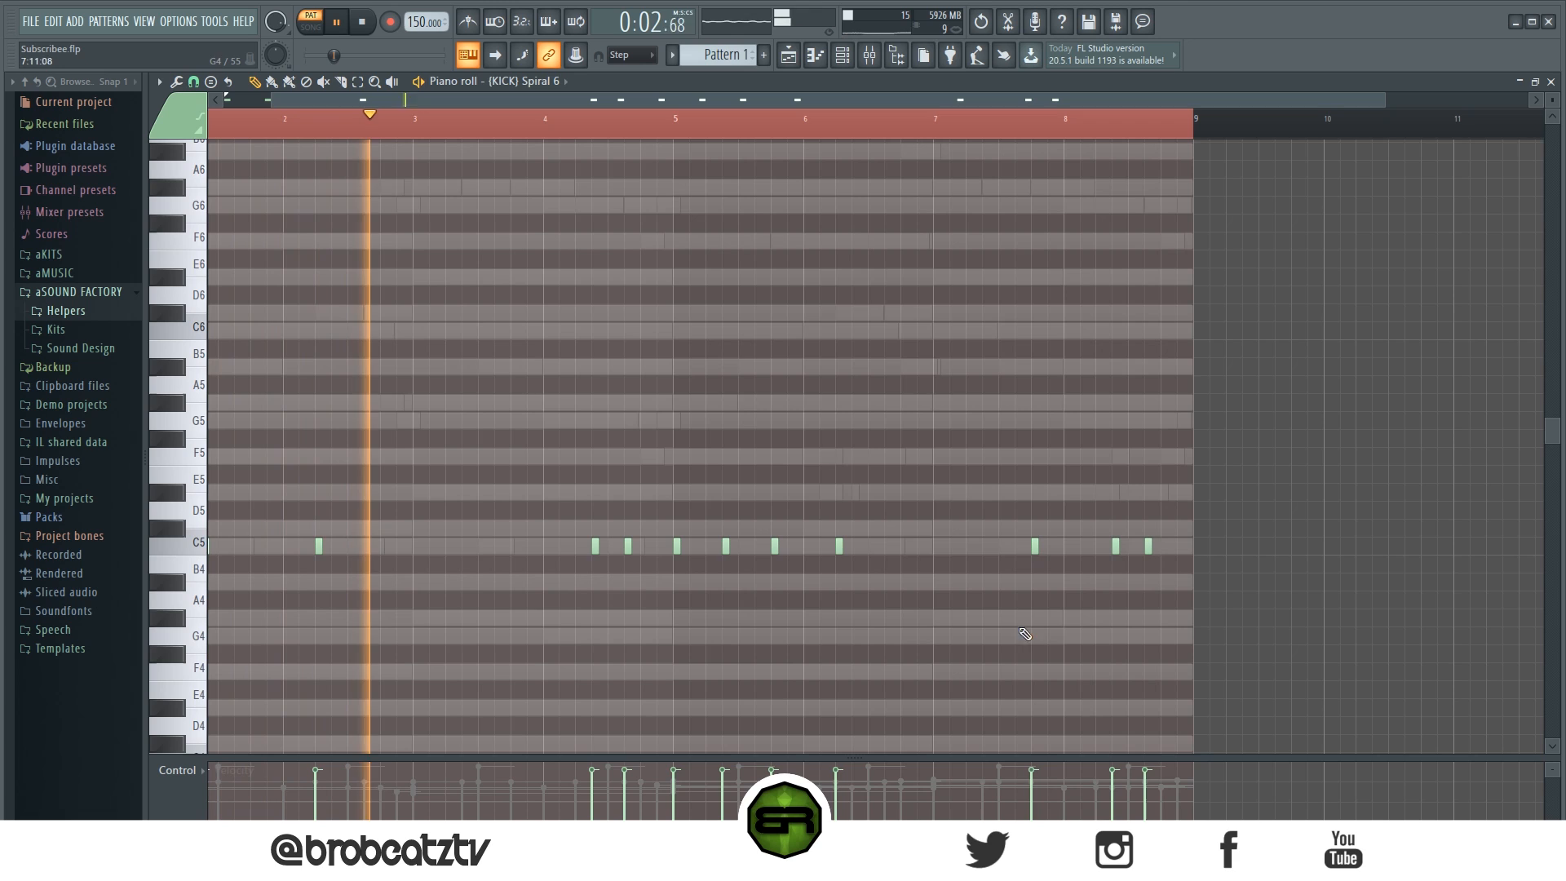
right_click(1148, 546)
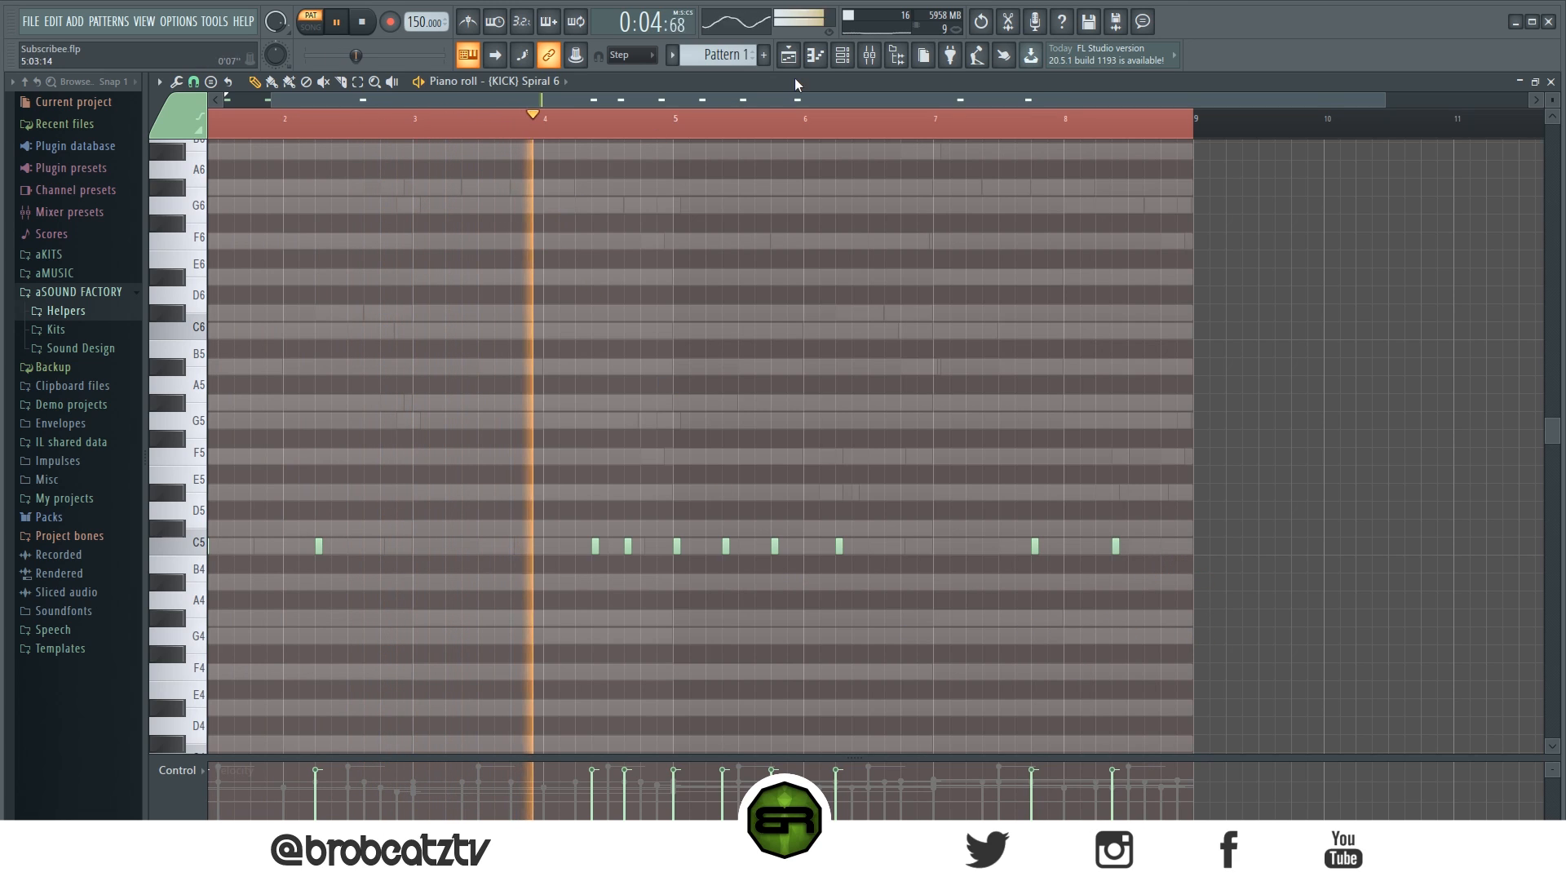
Step: Copy the clap channel's notes and paste them into the (SNARE) Slik 2 channel
click(842, 55)
right_click(430, 446)
click(632, 458)
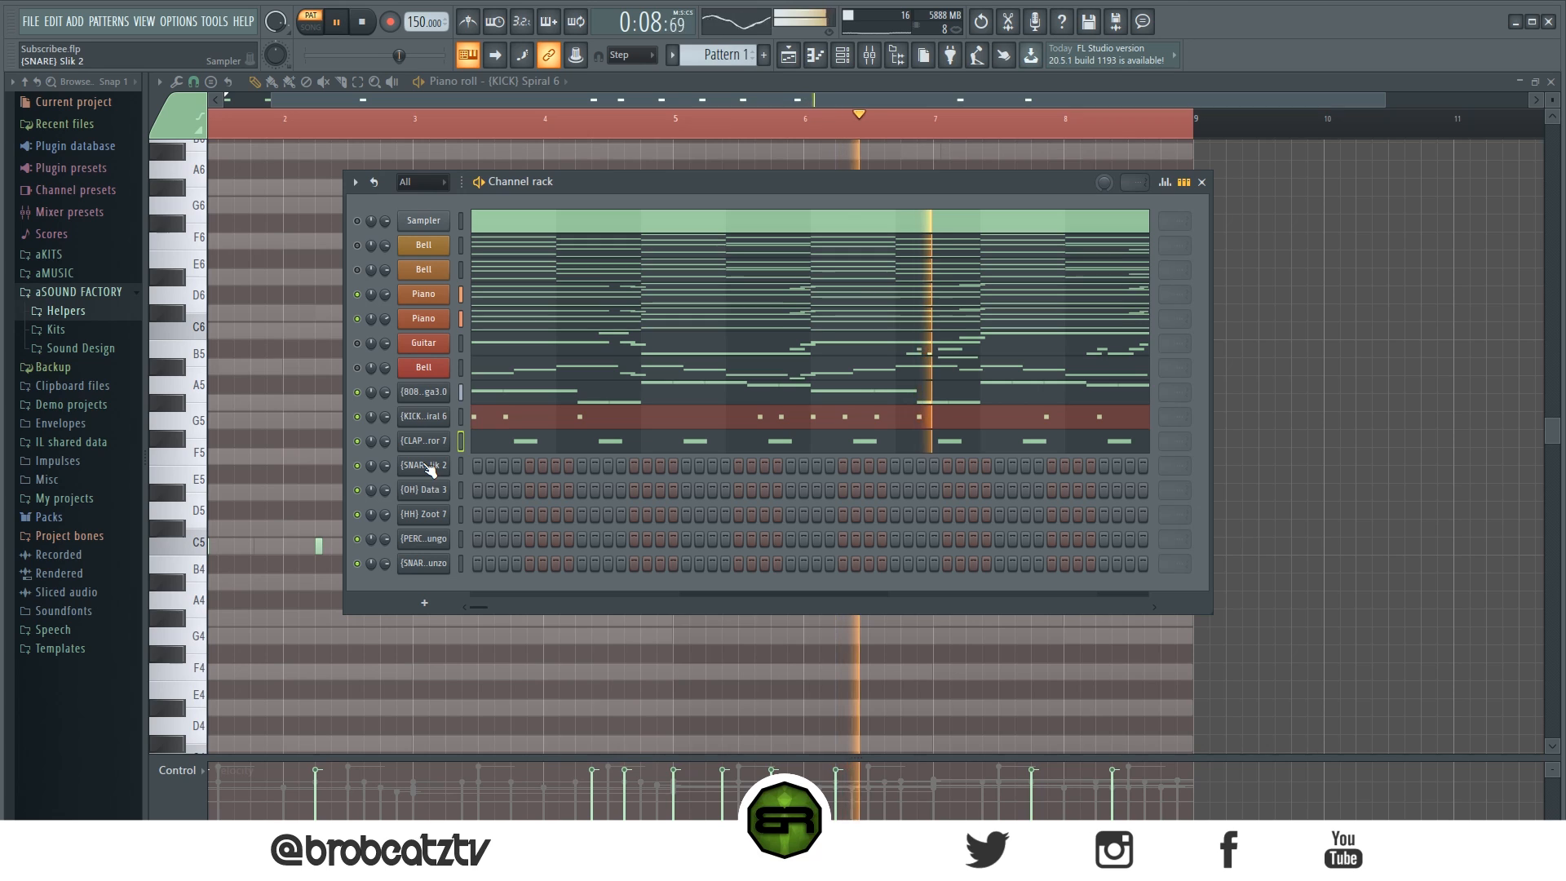
key(space)
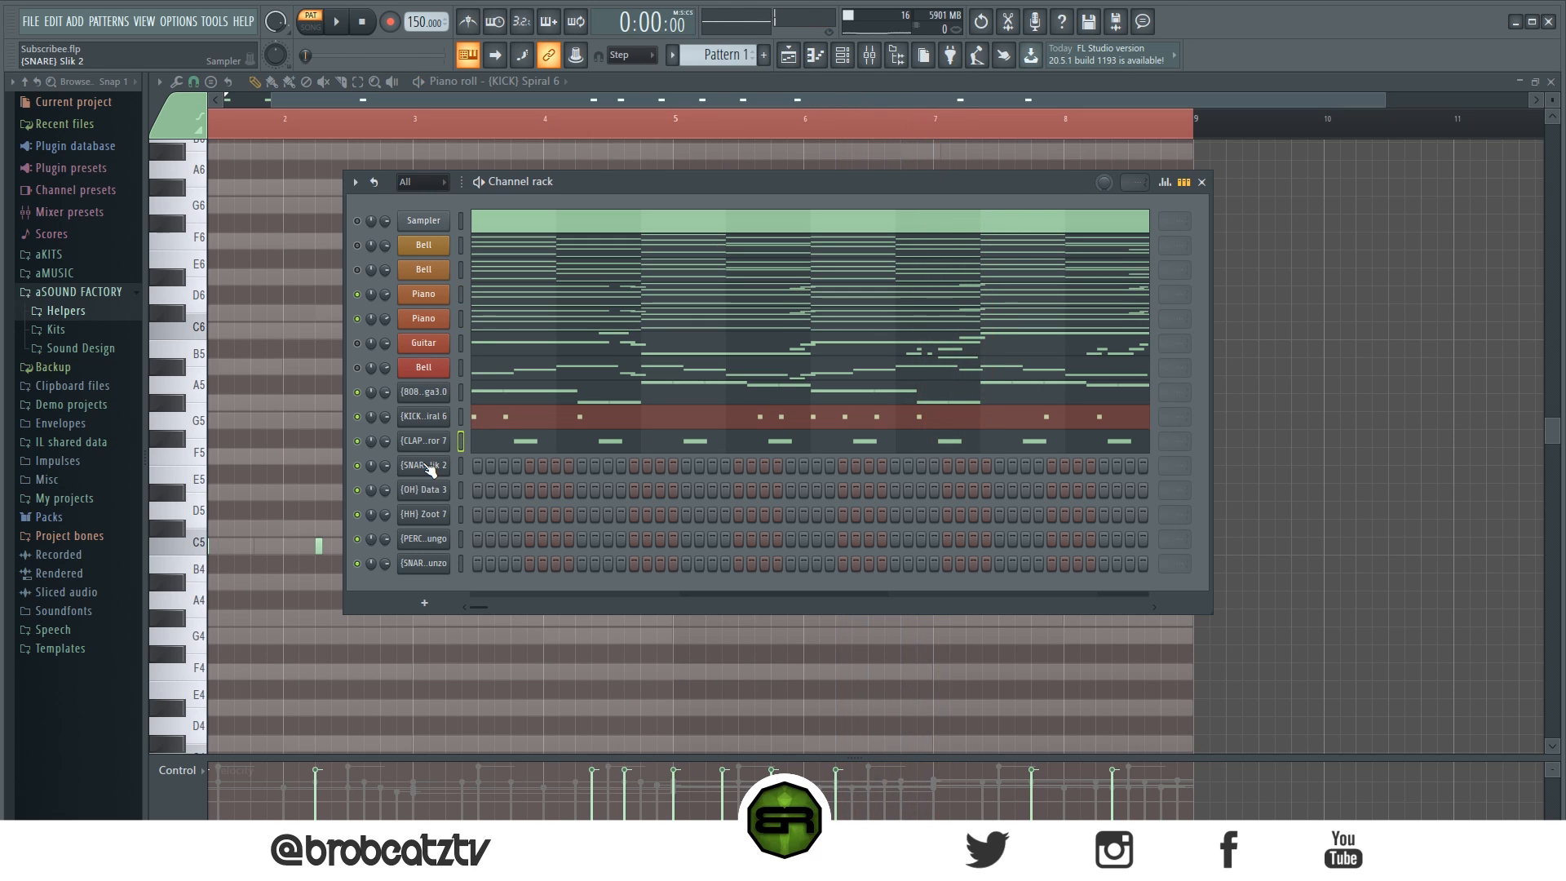
right_click(429, 466)
click(662, 497)
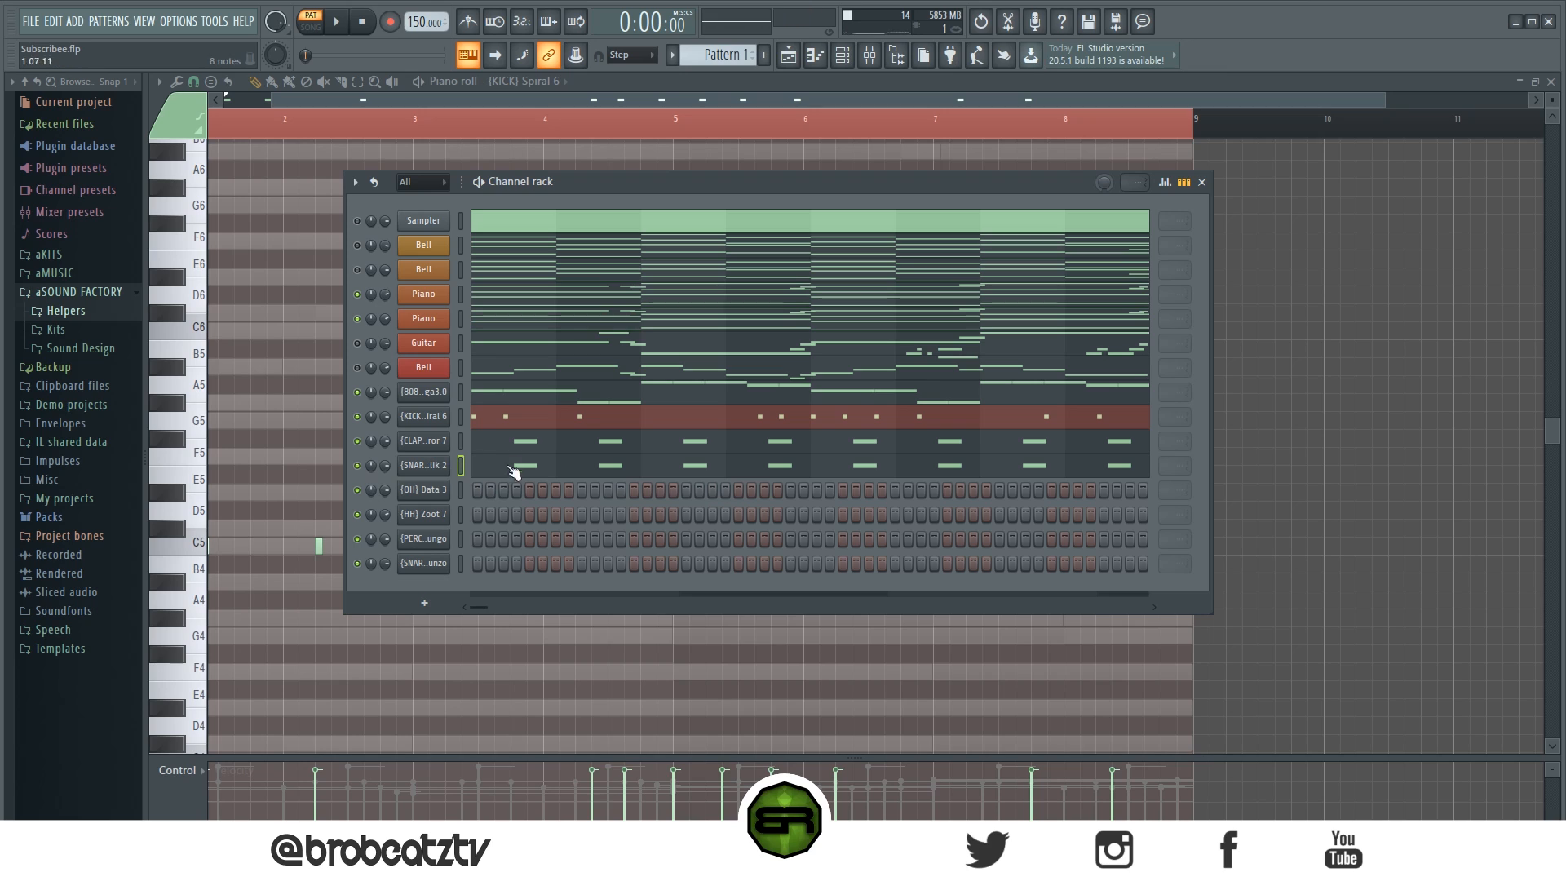
Step: Shorten the Slik 2 snare hits of bars 2, 4, 6 and 8, move them to step 7 of each bar, and play the pattern
click(553, 467)
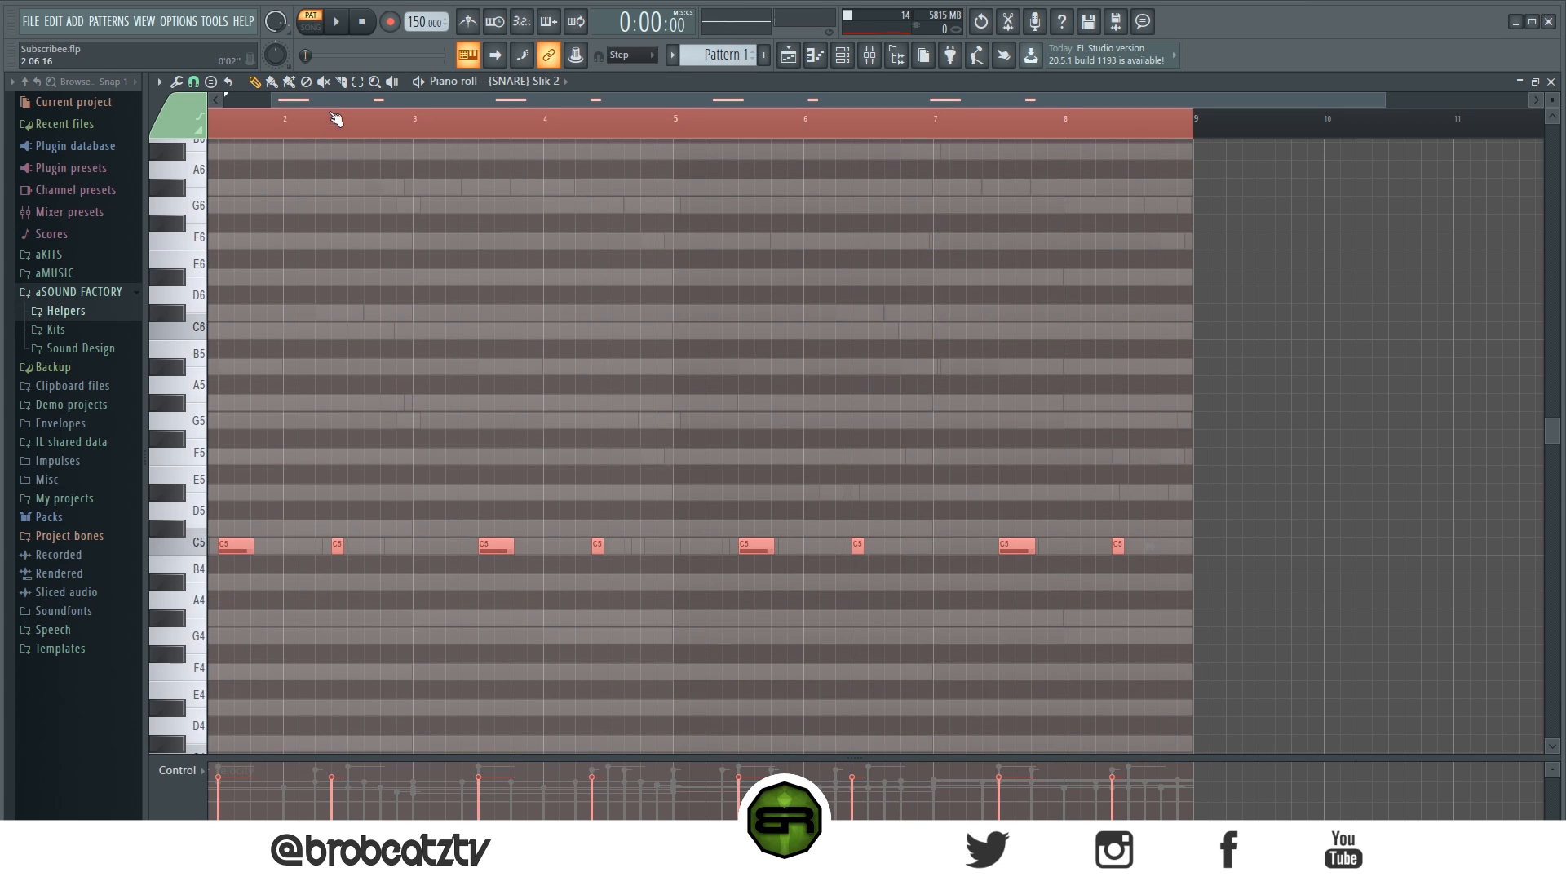
drag(328, 102, 166, 114)
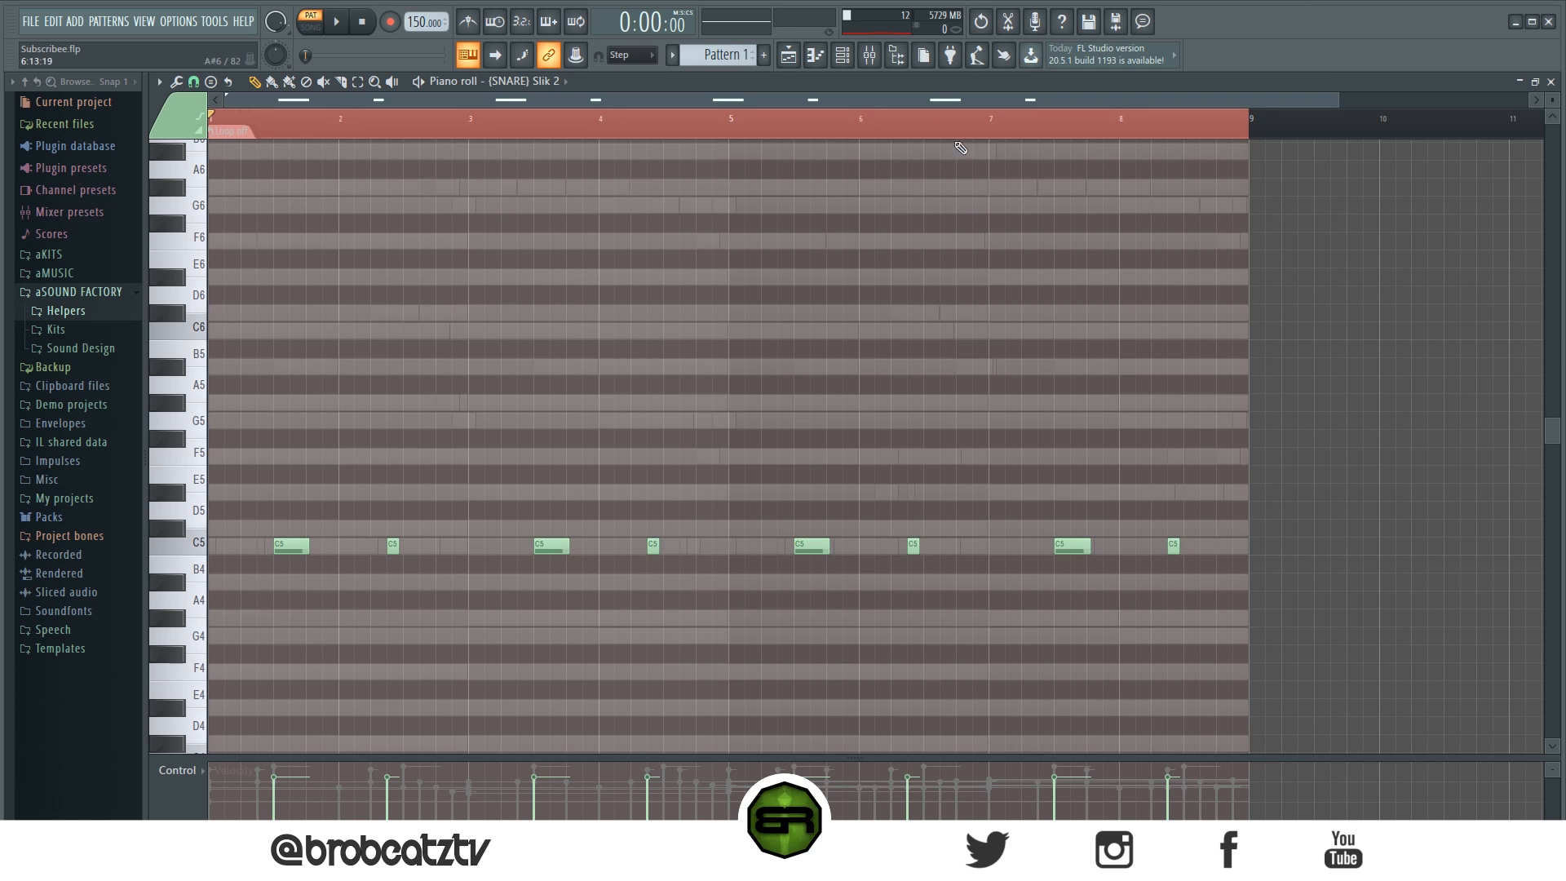
click(843, 55)
key(space)
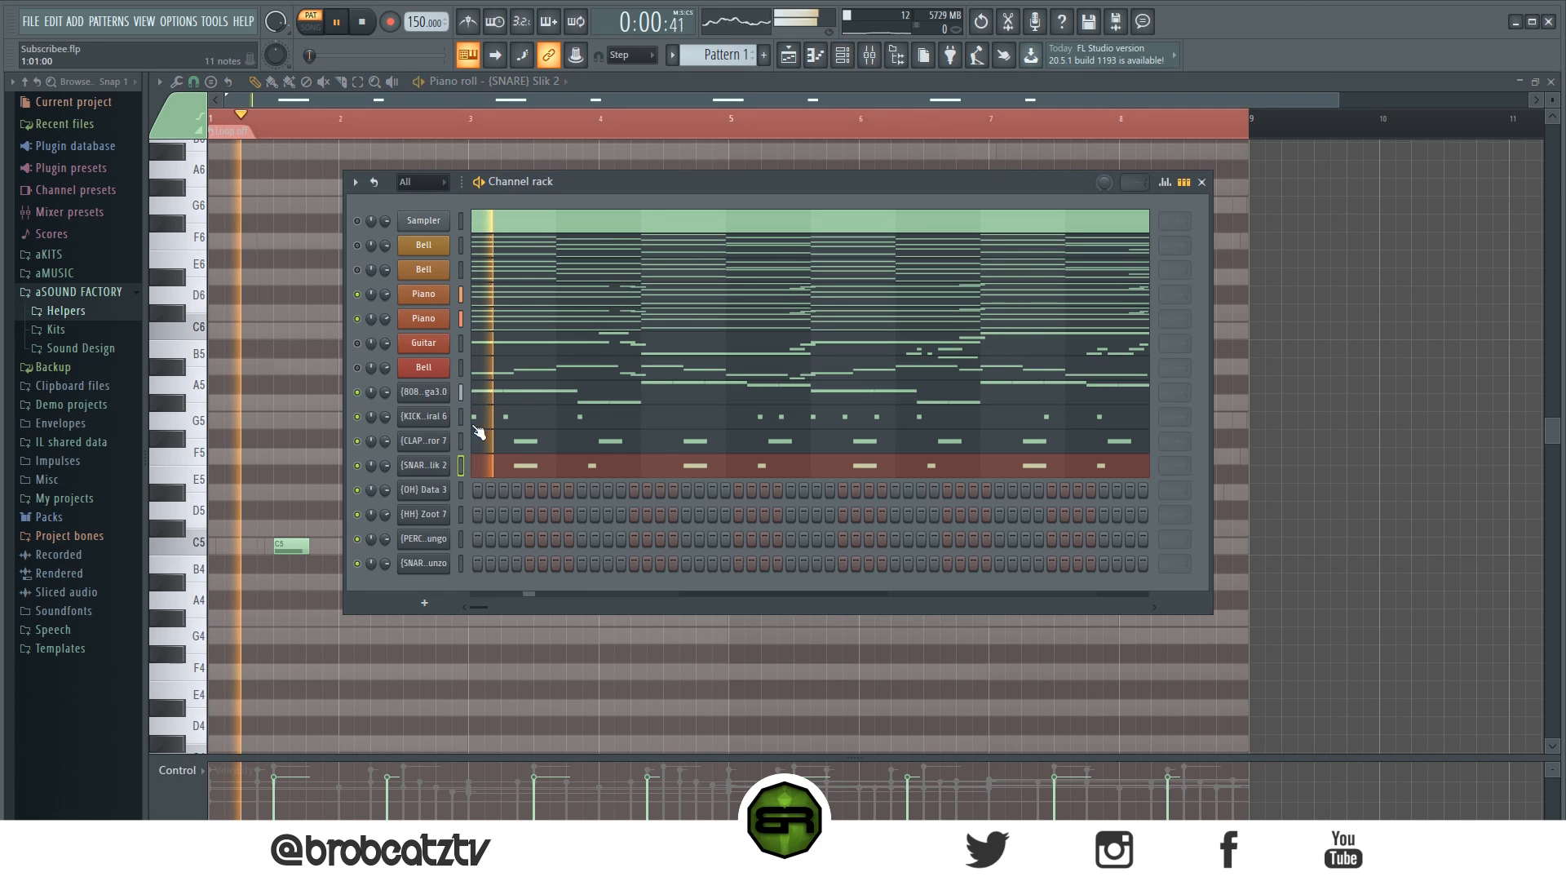
key(F6)
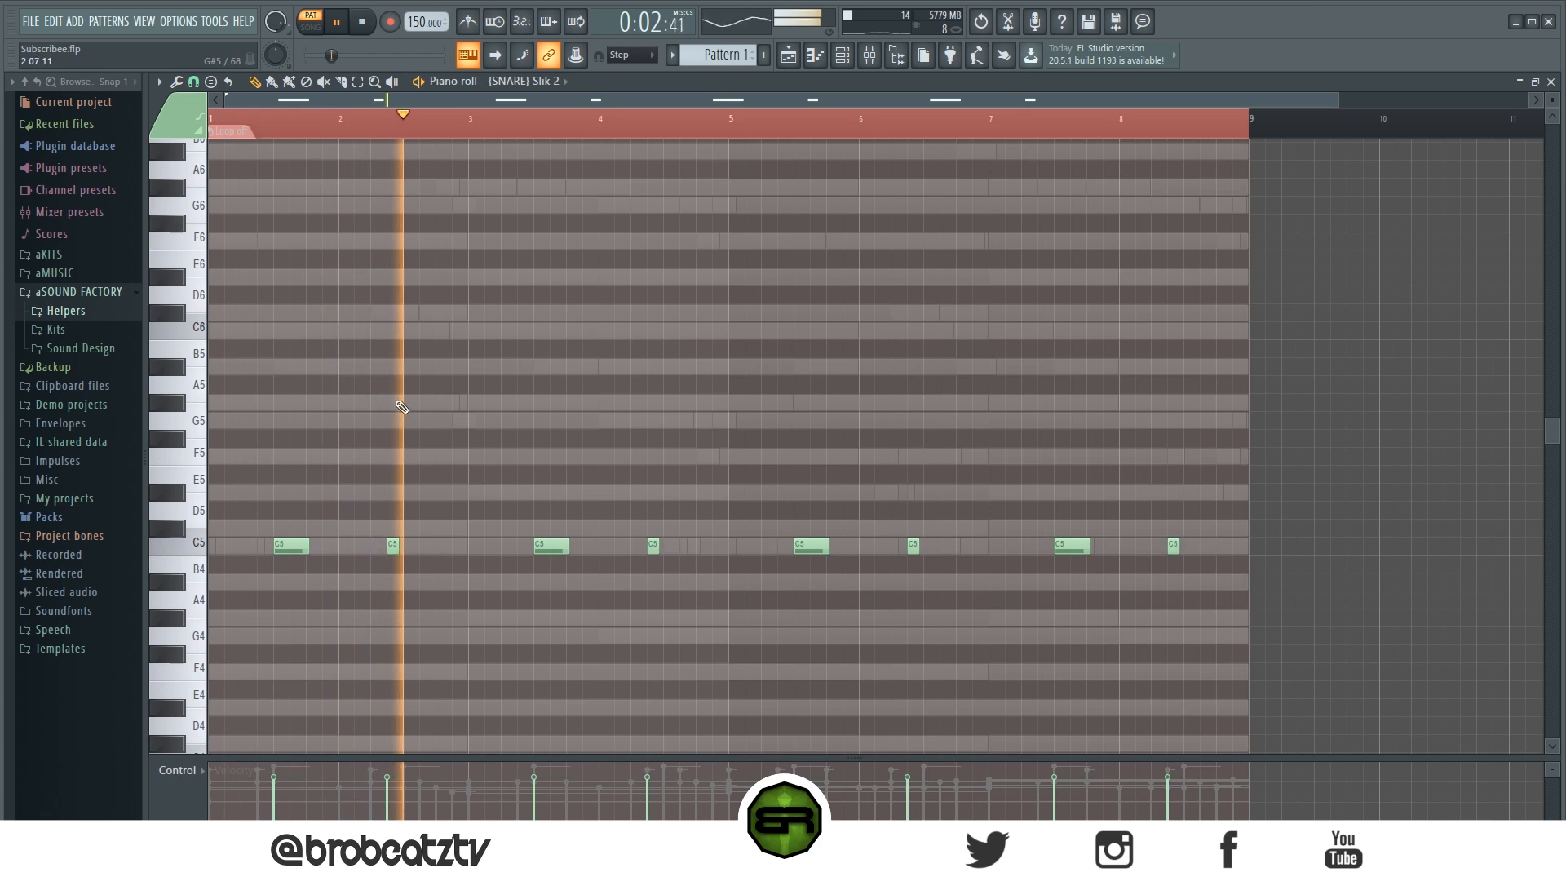
click(843, 59)
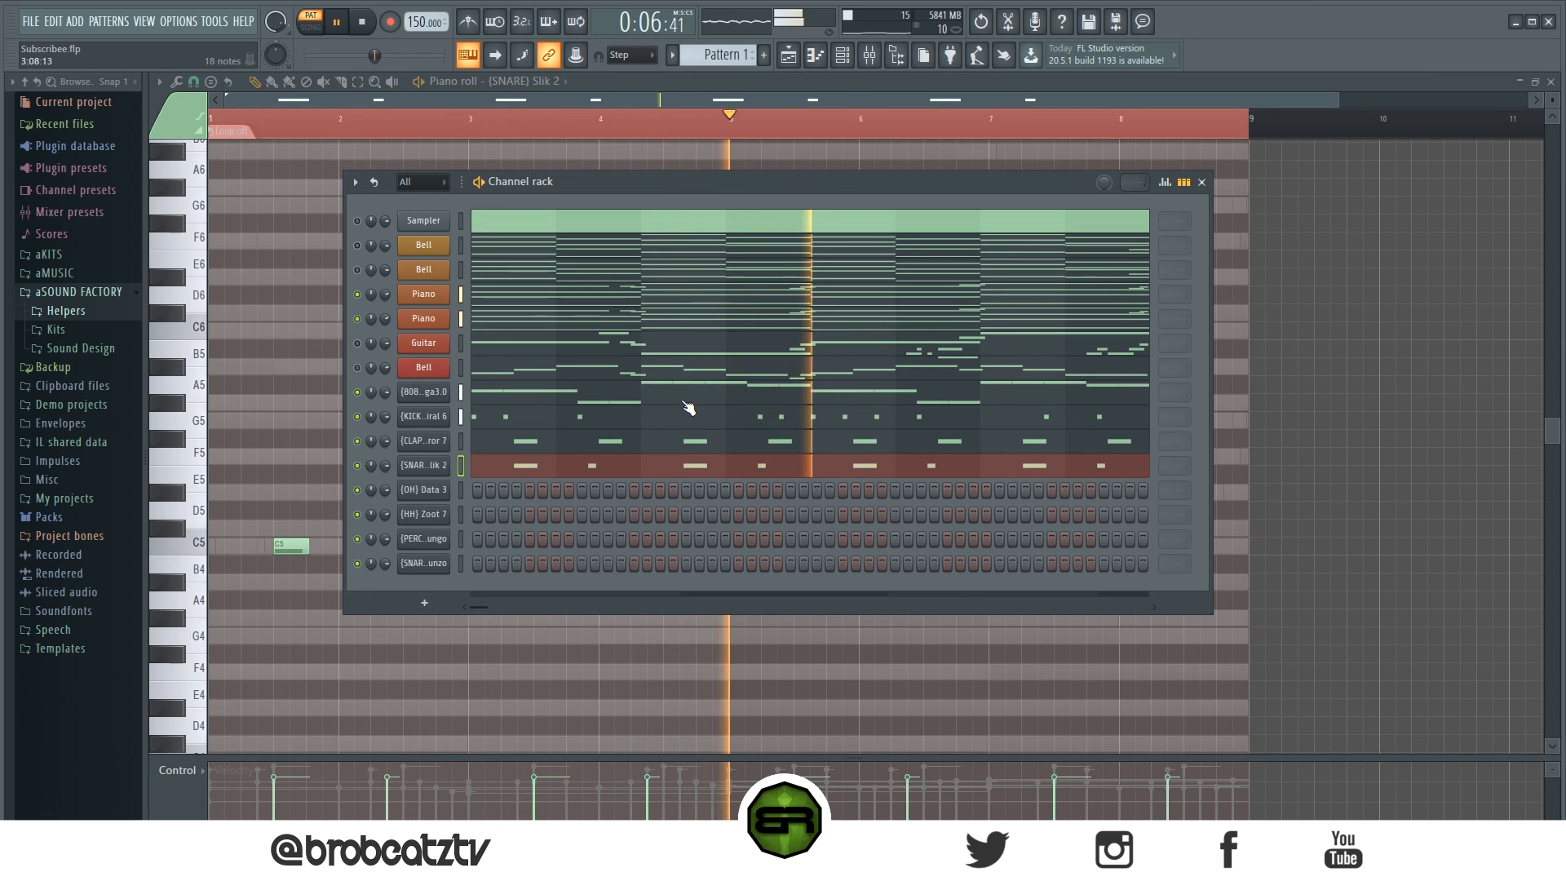
Step: Add C5 open-hat hits at step 5 of bars 2 and 6 in the (OH) Data 3 channel's piano roll
key(space)
right_click(445, 492)
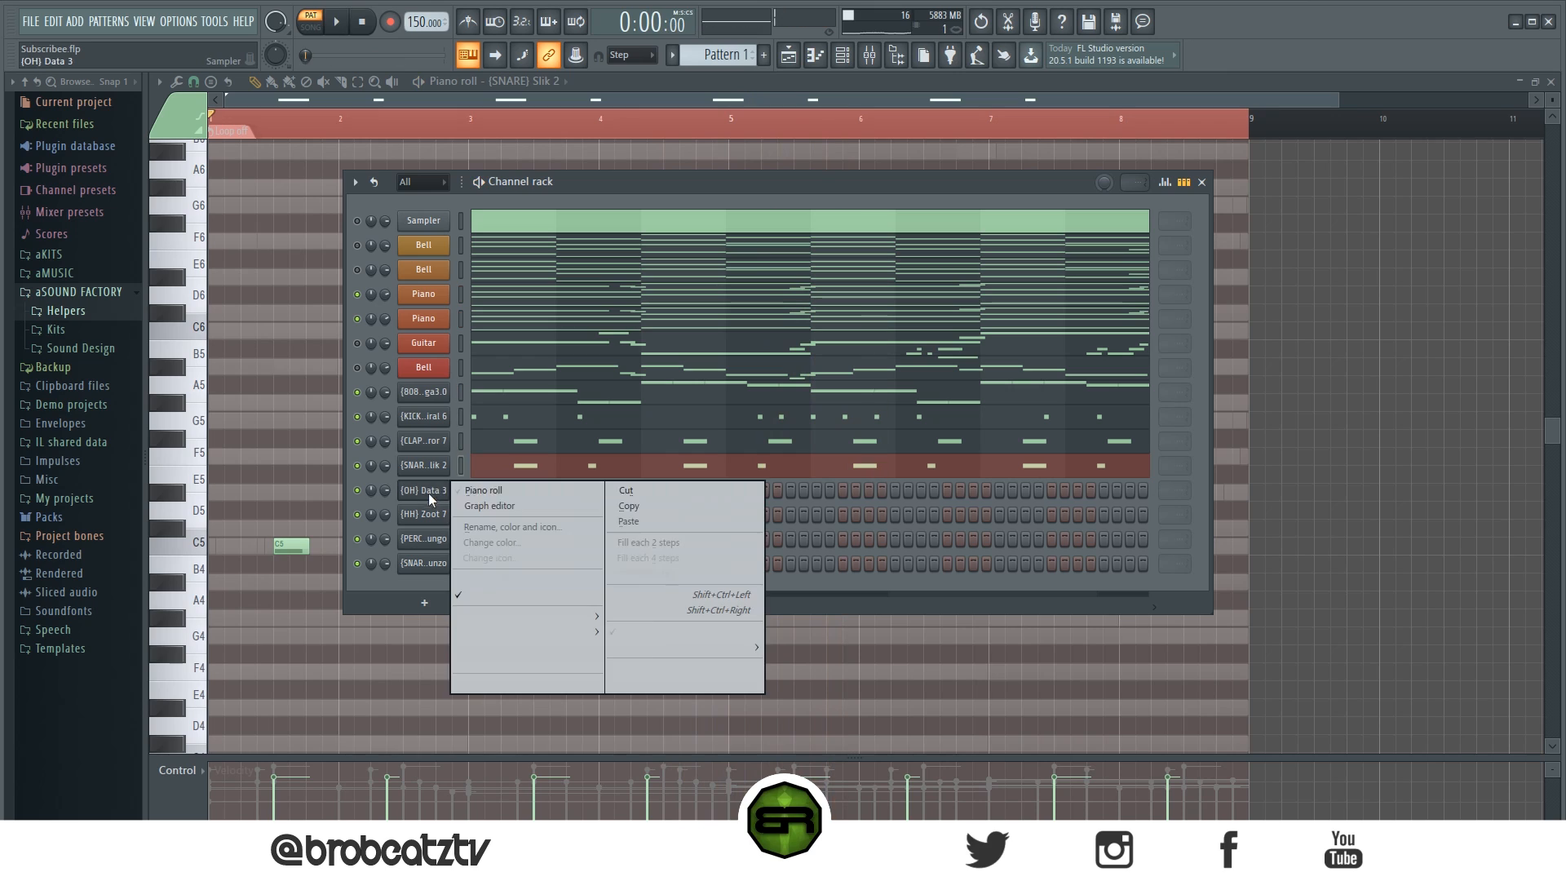
click(519, 490)
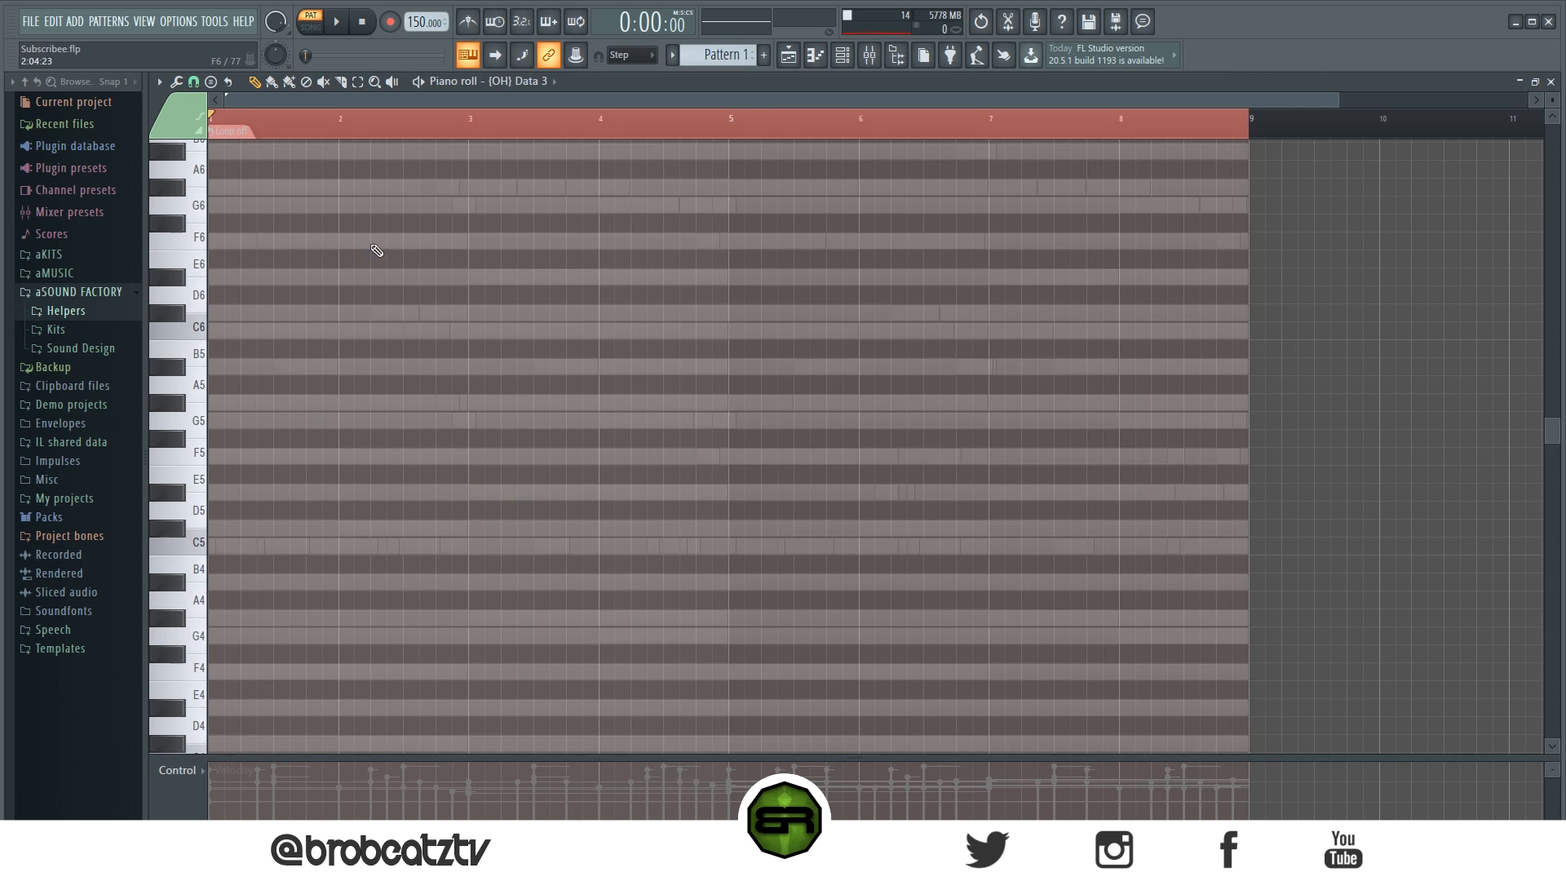
key(space)
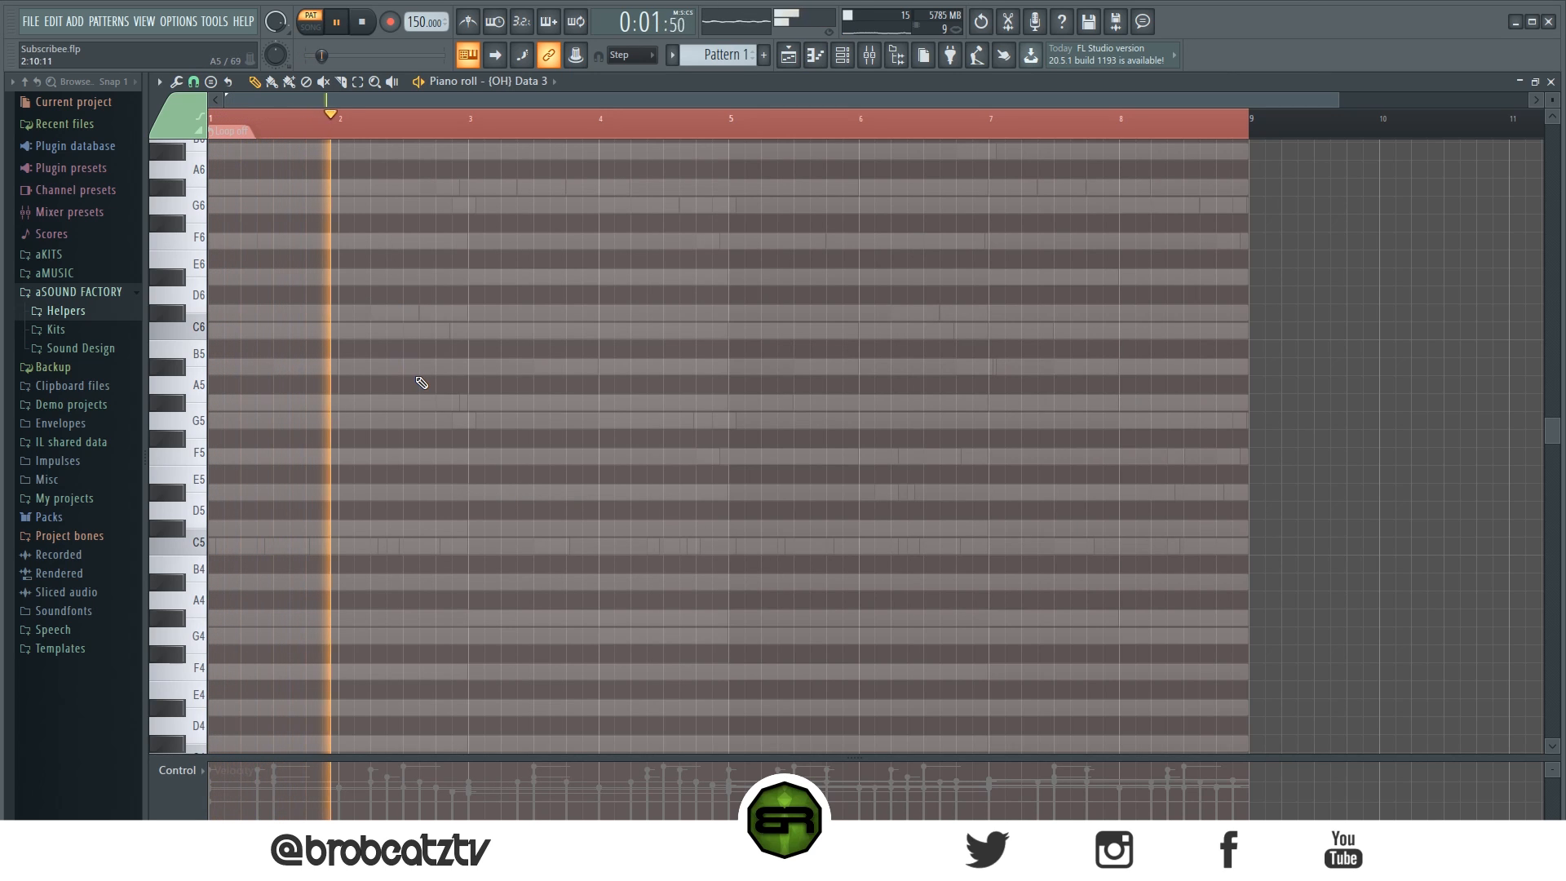
key(space)
key(space)
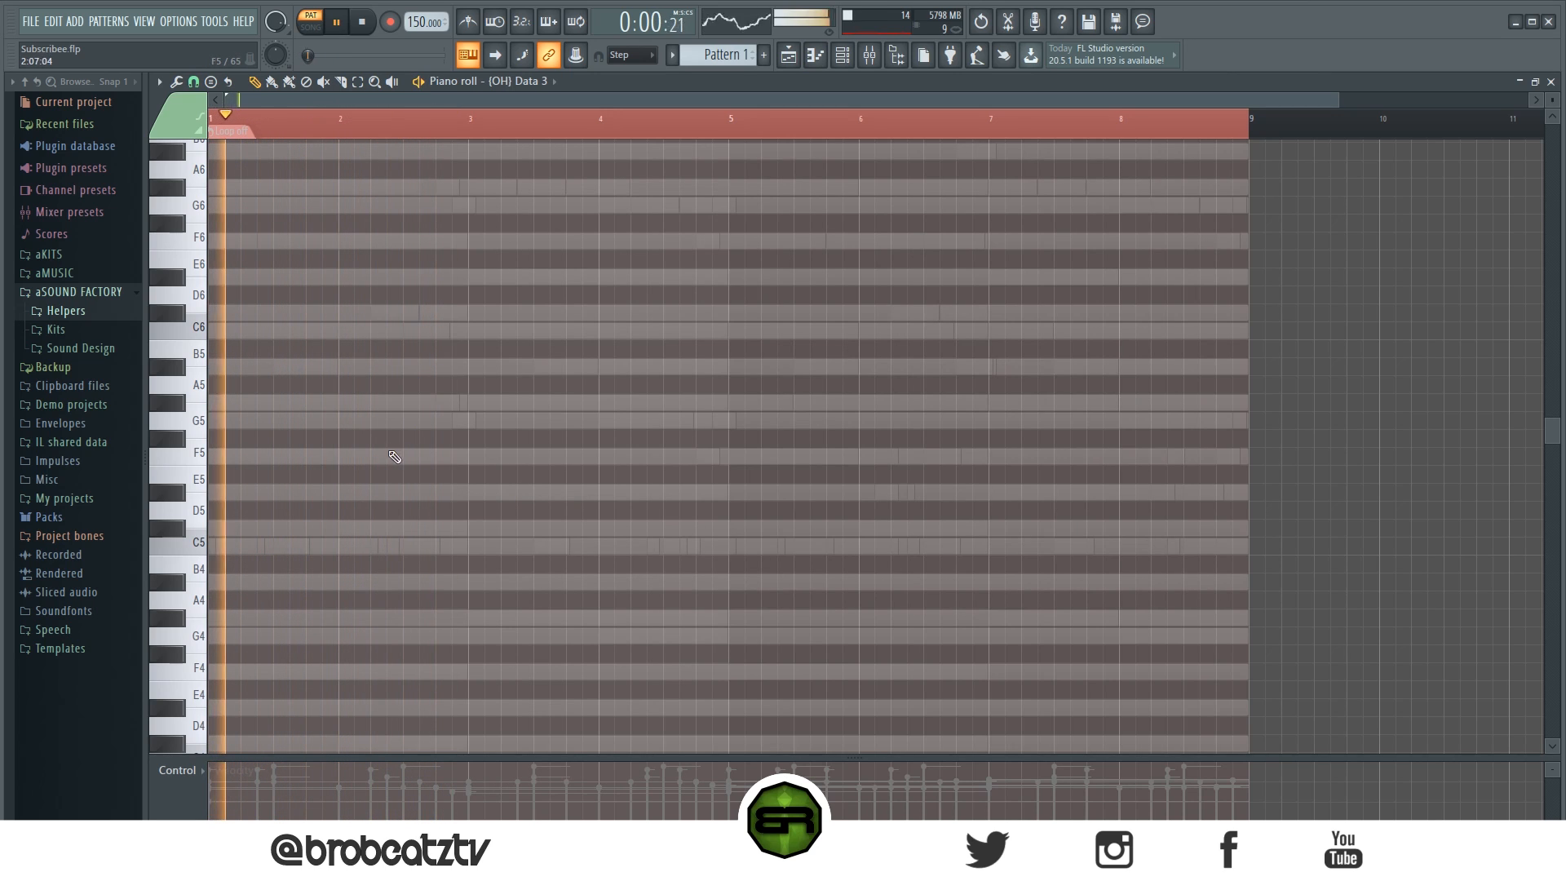
click(372, 546)
key(space)
key(space)
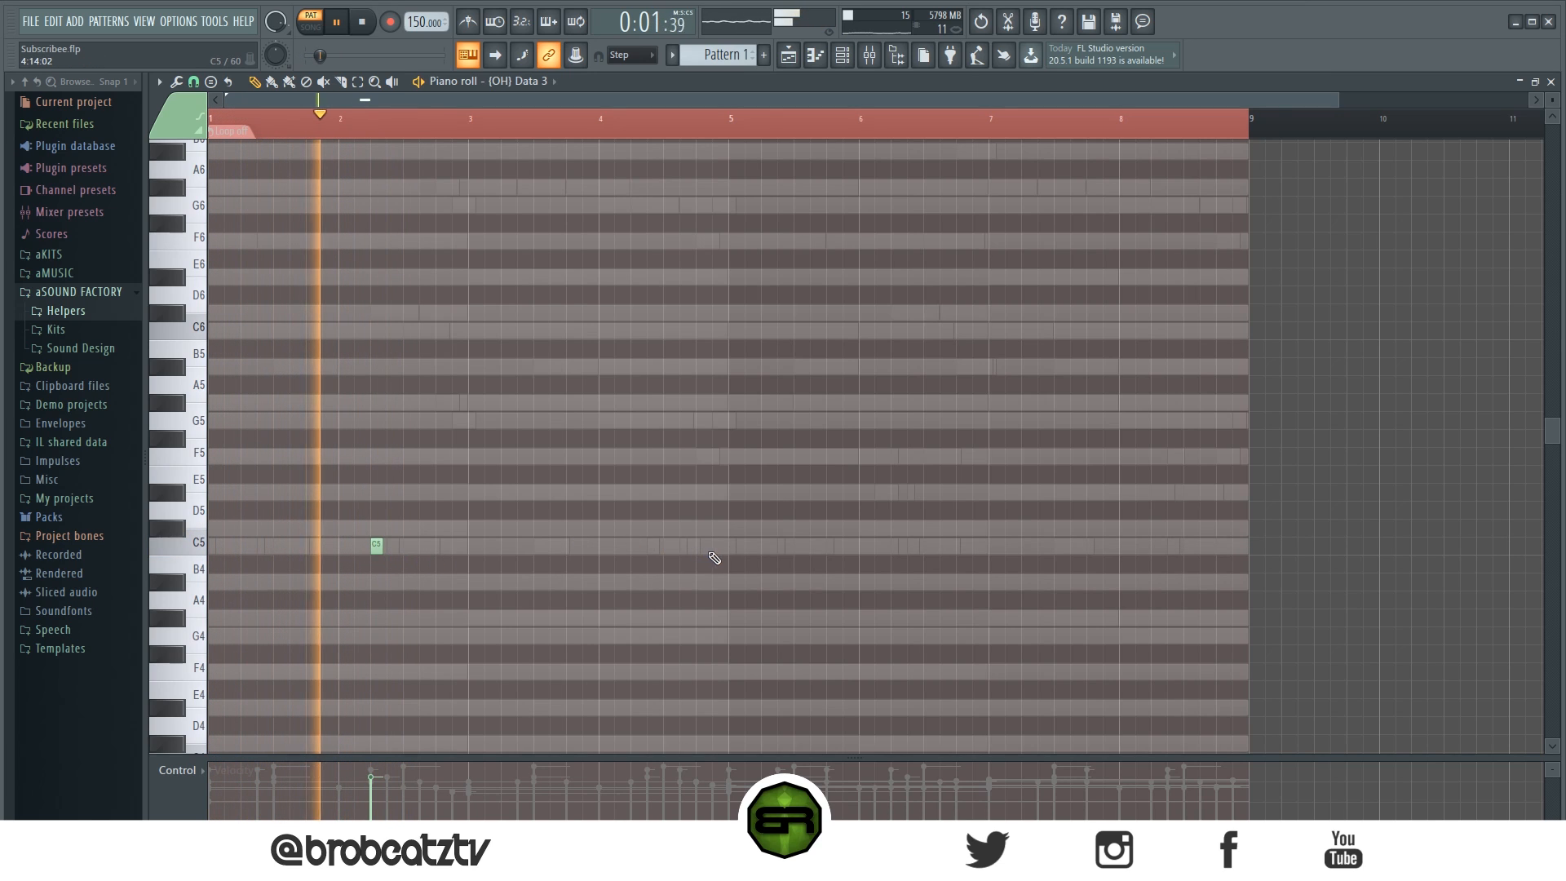
click(897, 546)
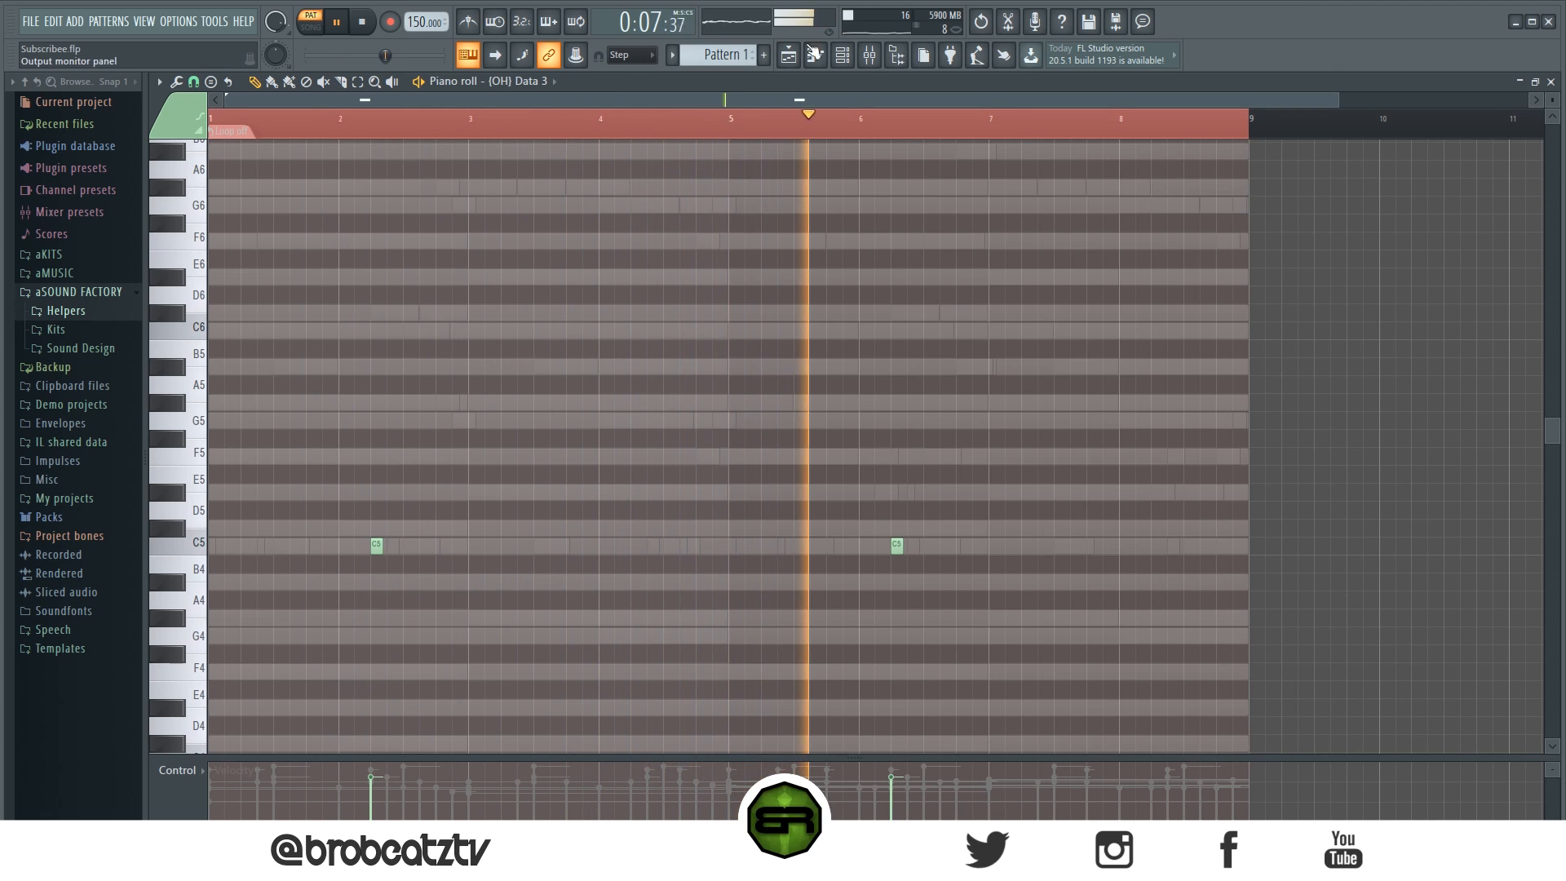
Step: Fill every 2 steps of the (HH) Zoot 7 channel with hi-hats and stop playback
click(856, 65)
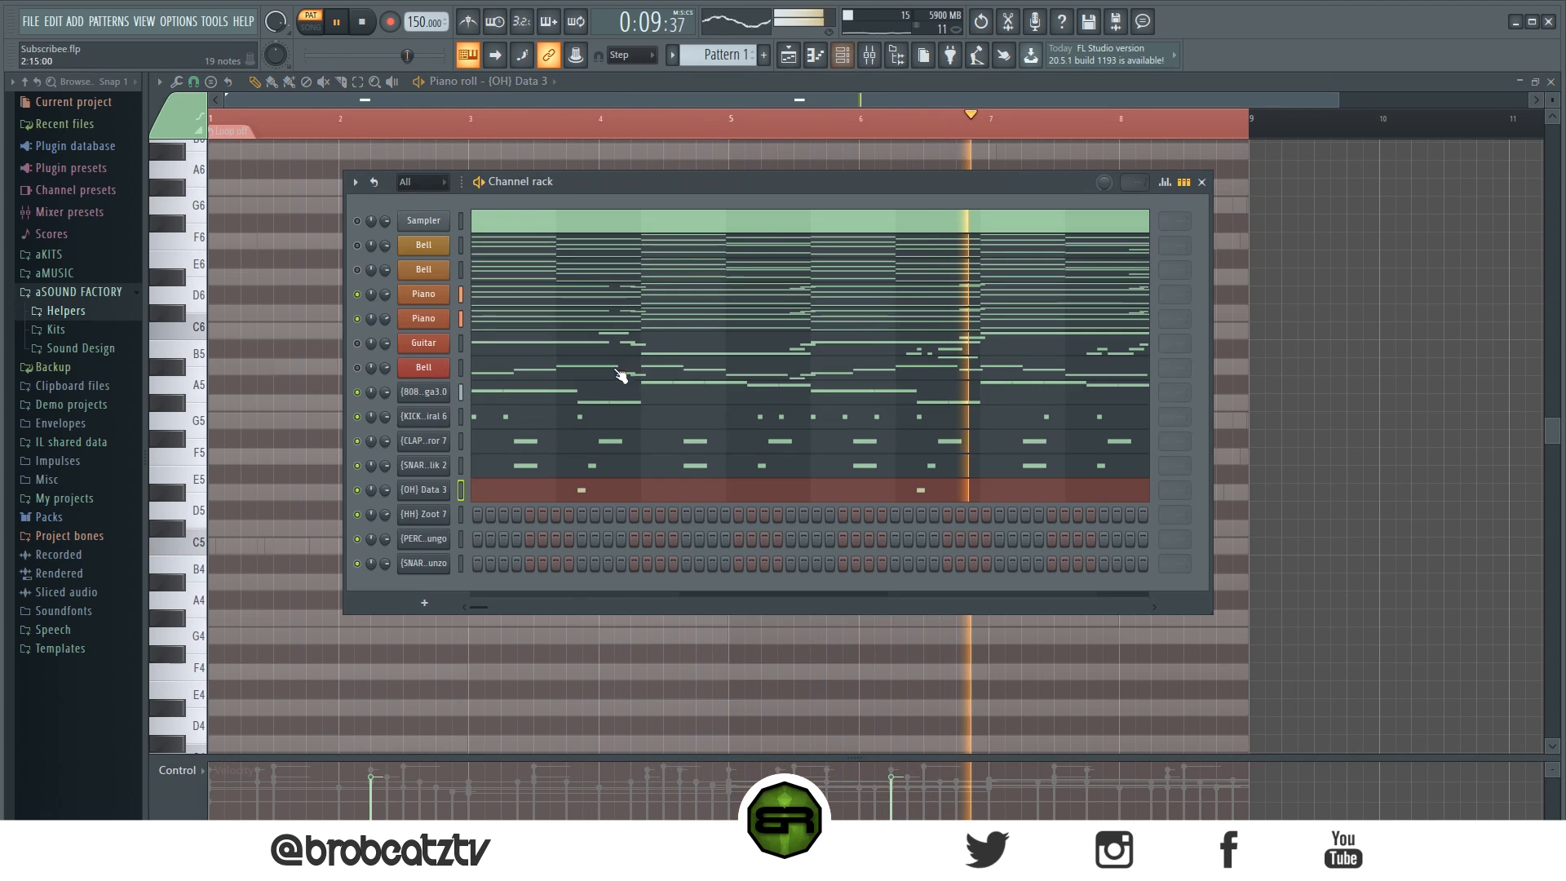
right_click(439, 515)
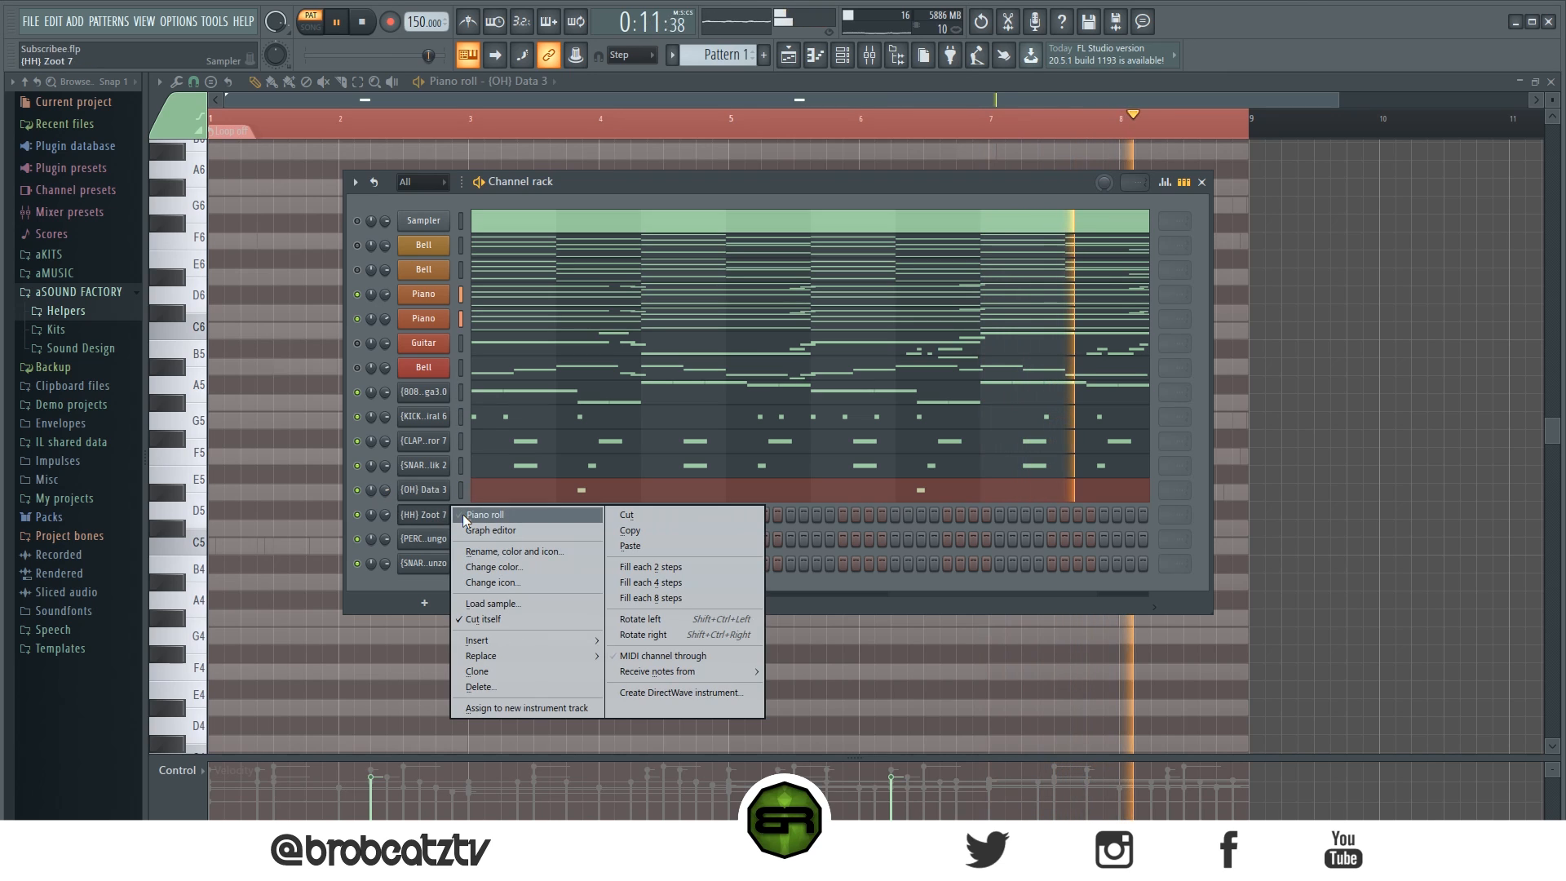
click(650, 567)
key(space)
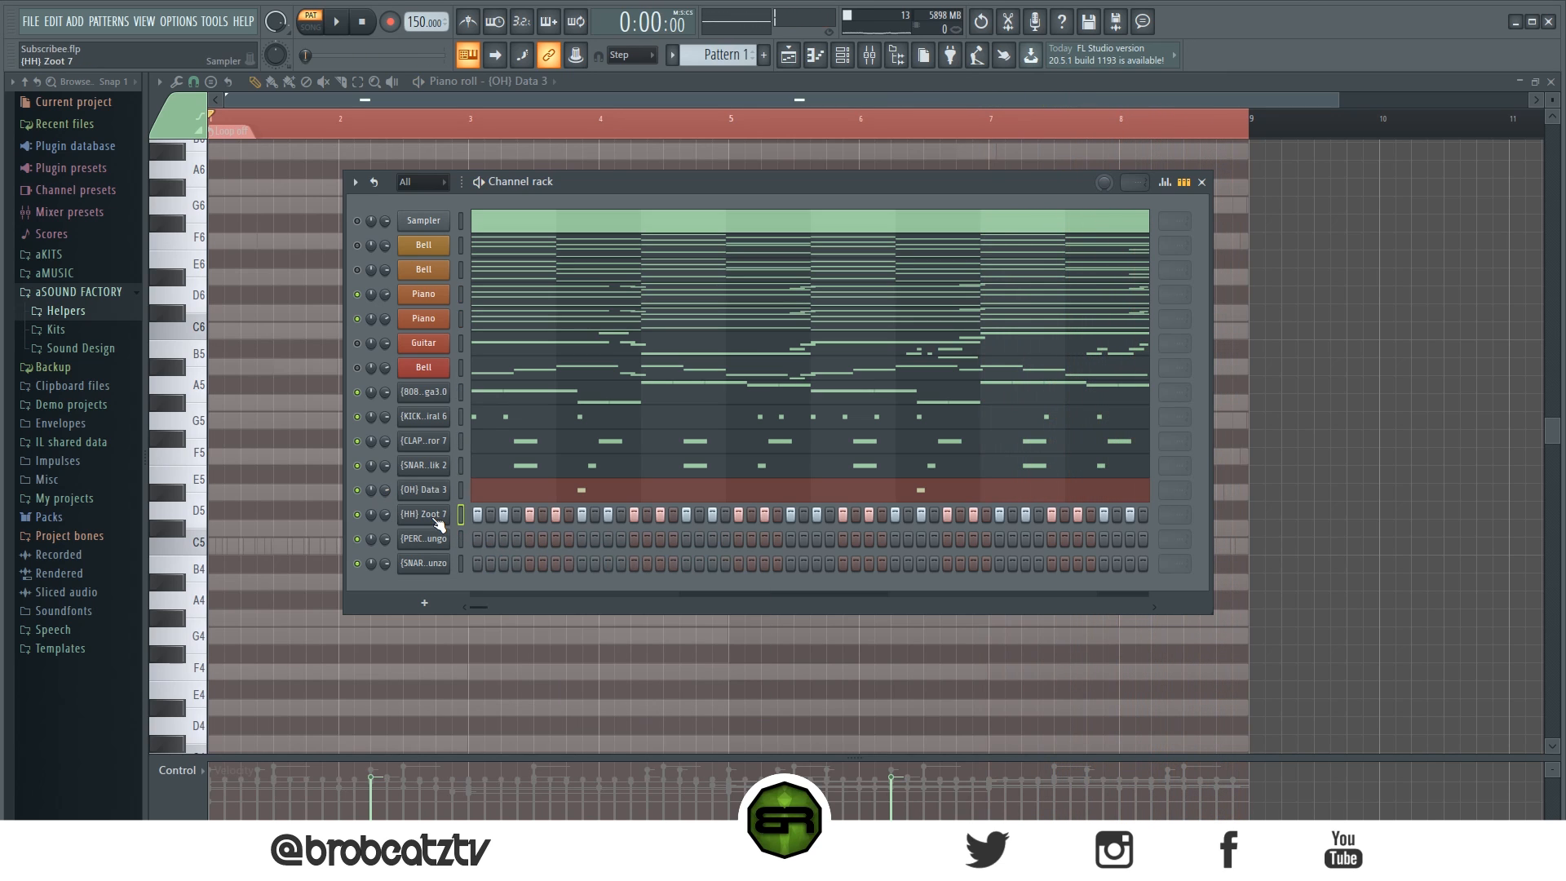
Step: Open the (HH) Zoot 7 notes in the piano roll and delete the hi-hats of bars 5 to 8
right_click(431, 522)
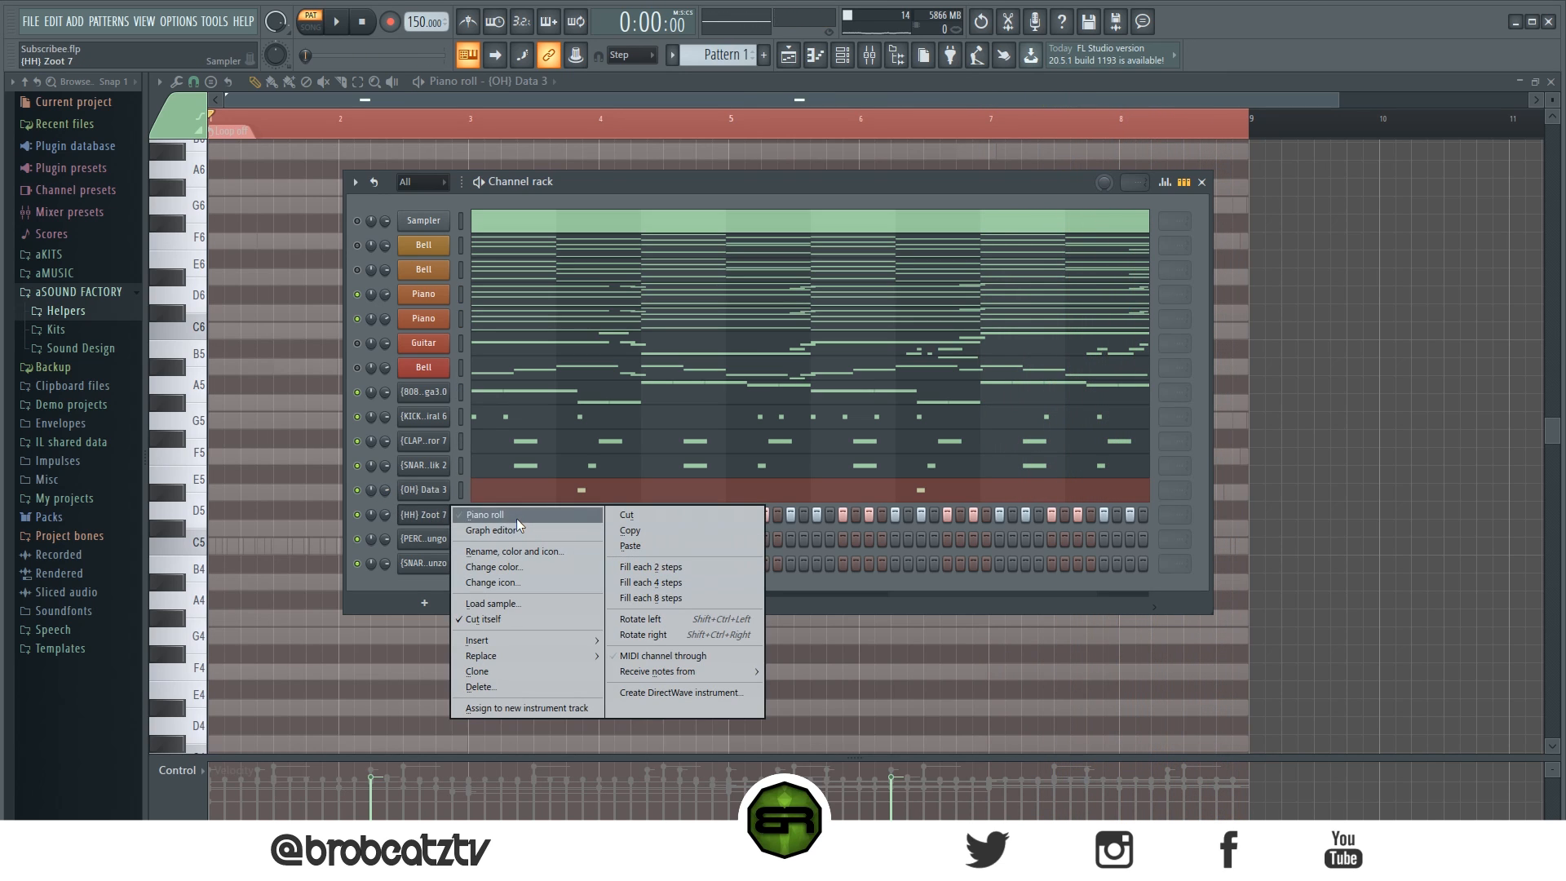
click(582, 520)
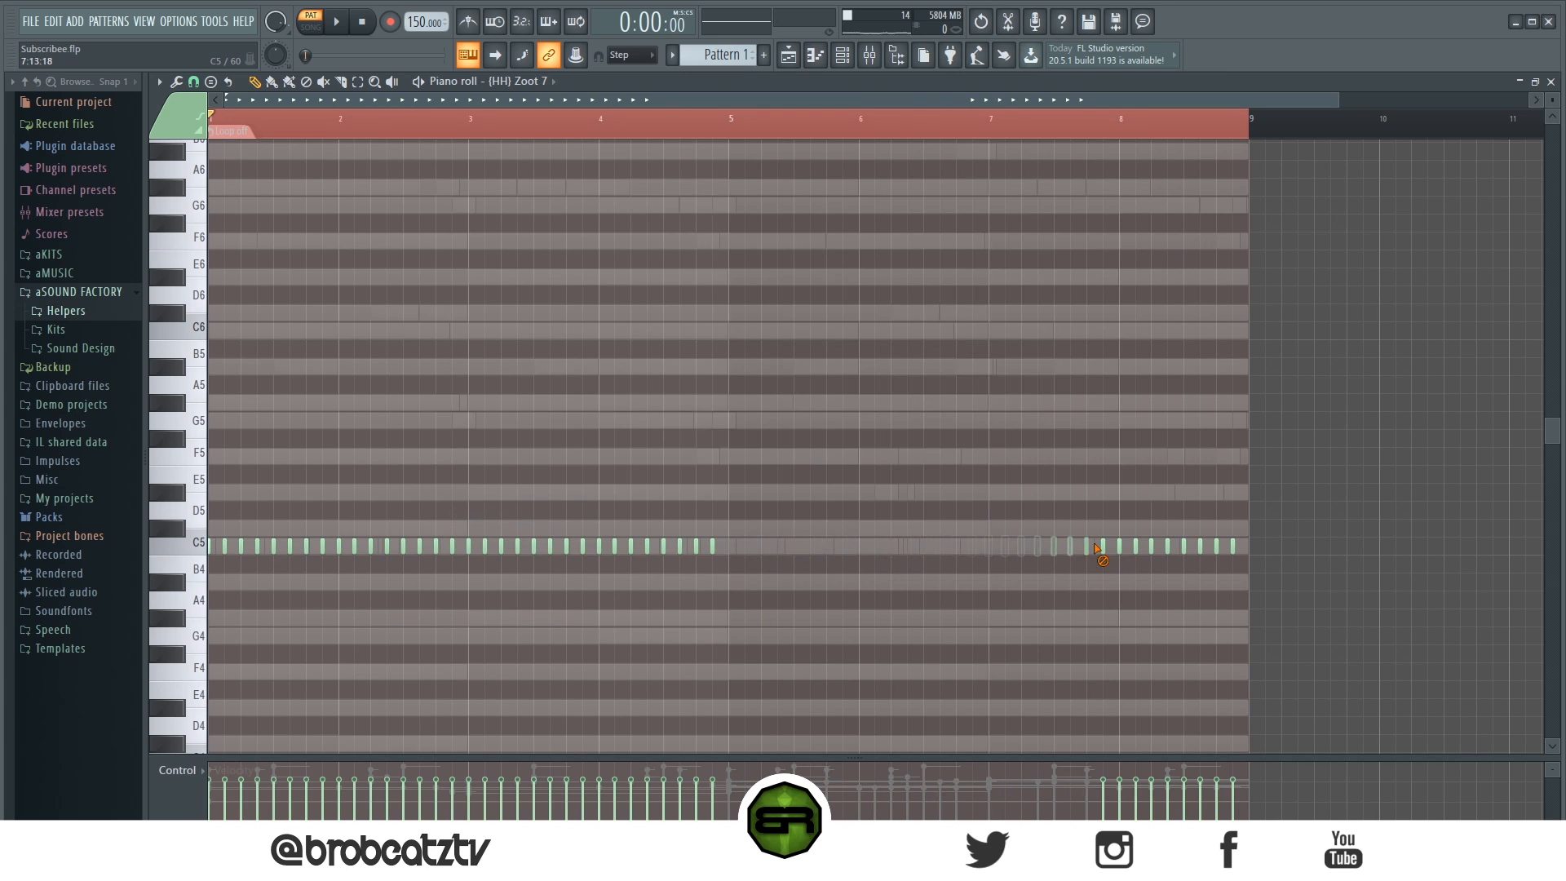
ctrl+scroll(368, 163, up, 2)
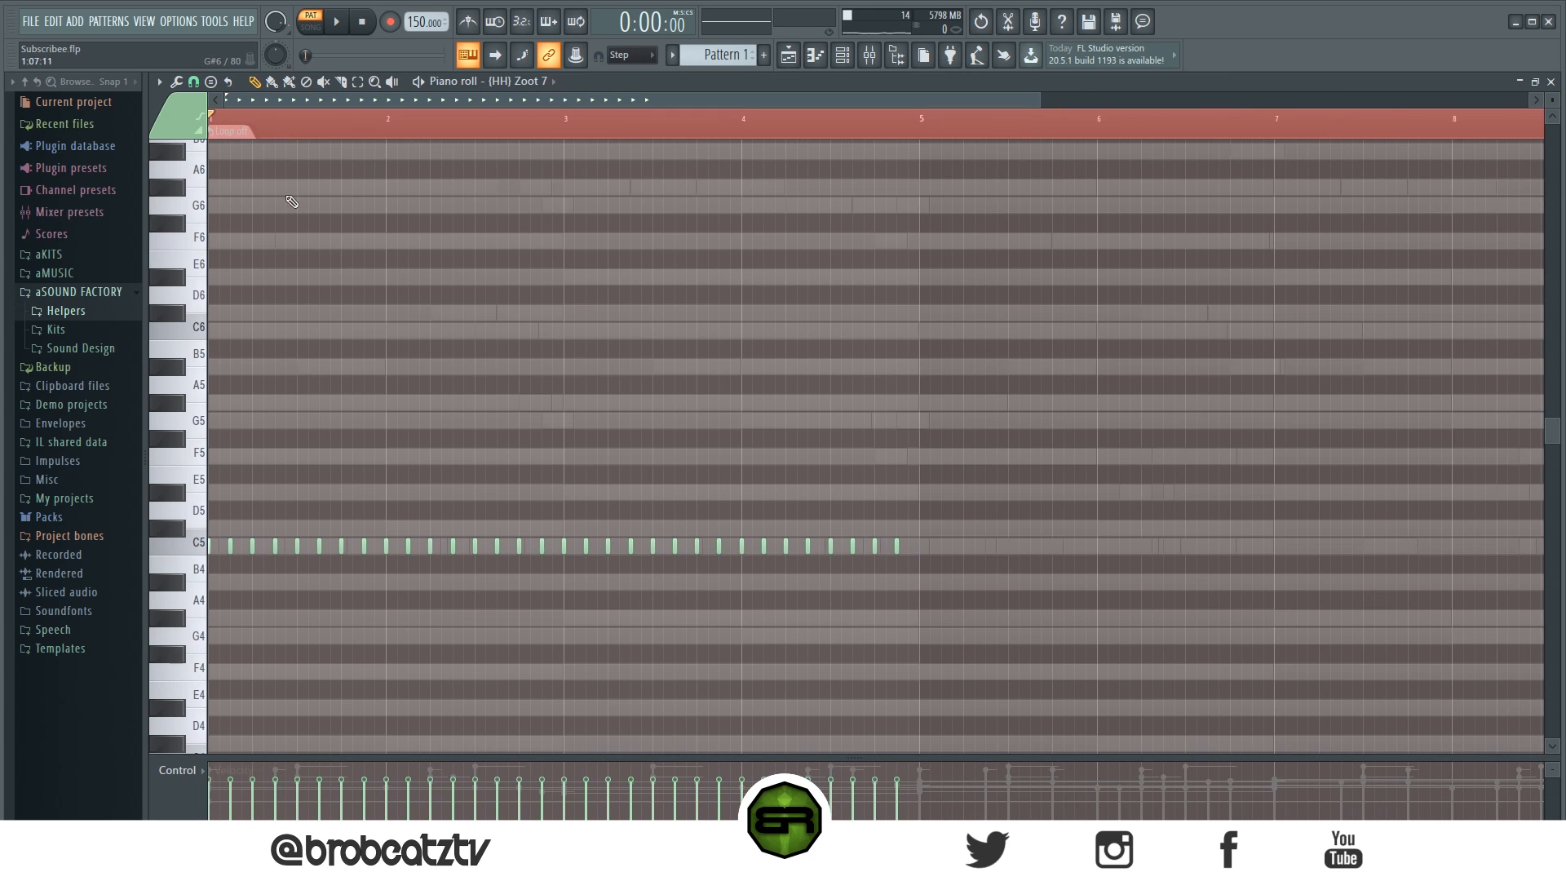
scroll(459, 380, down, 3)
scroll(378, 140, up, 2)
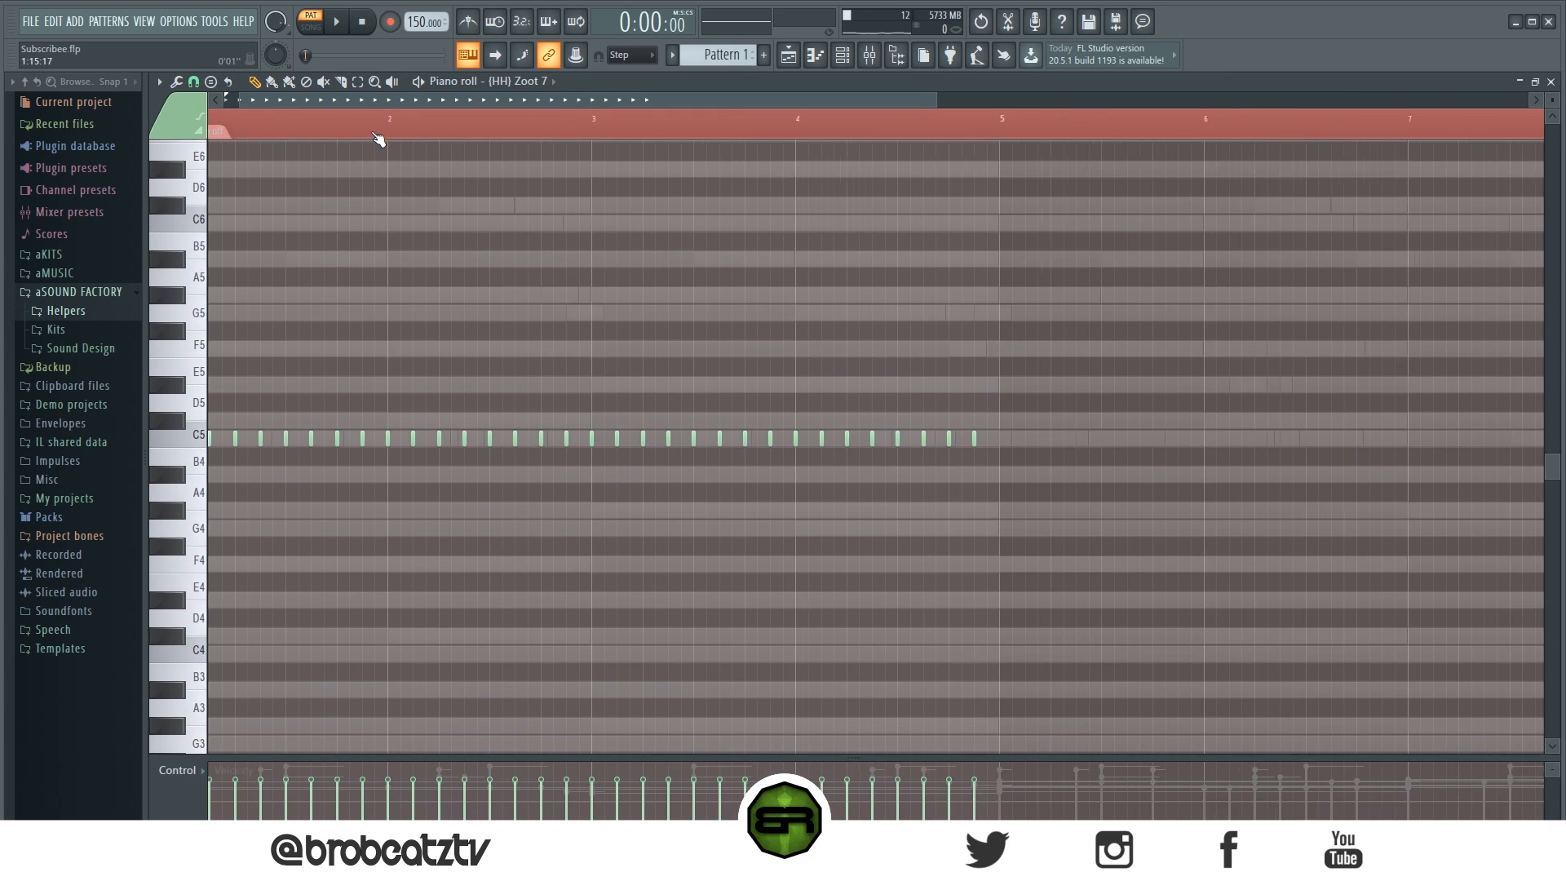
key(ctrl+a)
drag(459, 367, 436, 382)
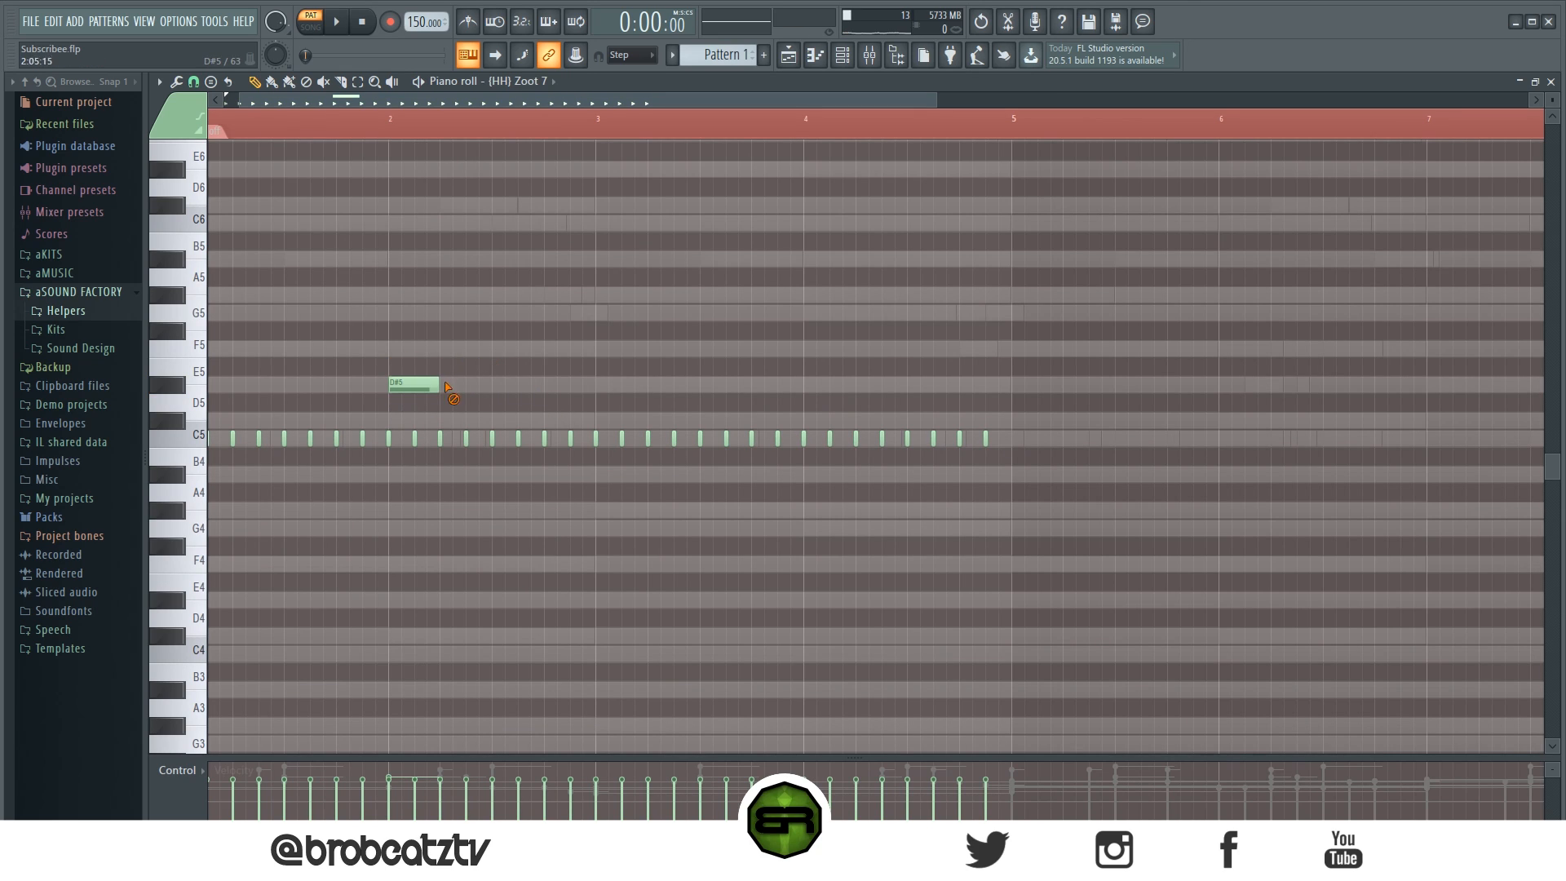
scroll(395, 137, down, 3)
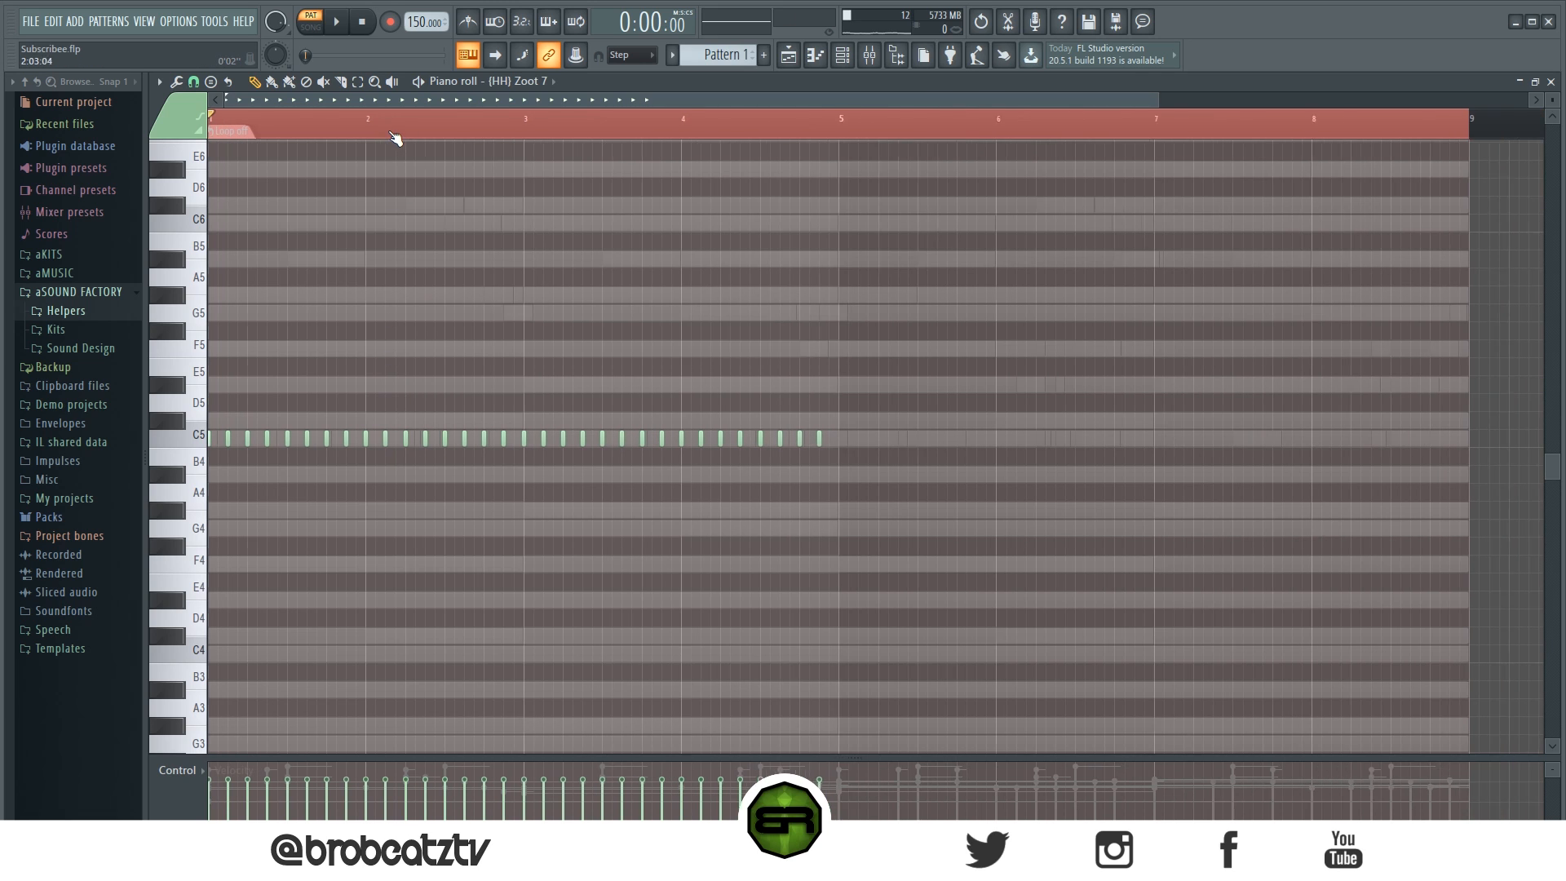
scroll(400, 130, up, 4)
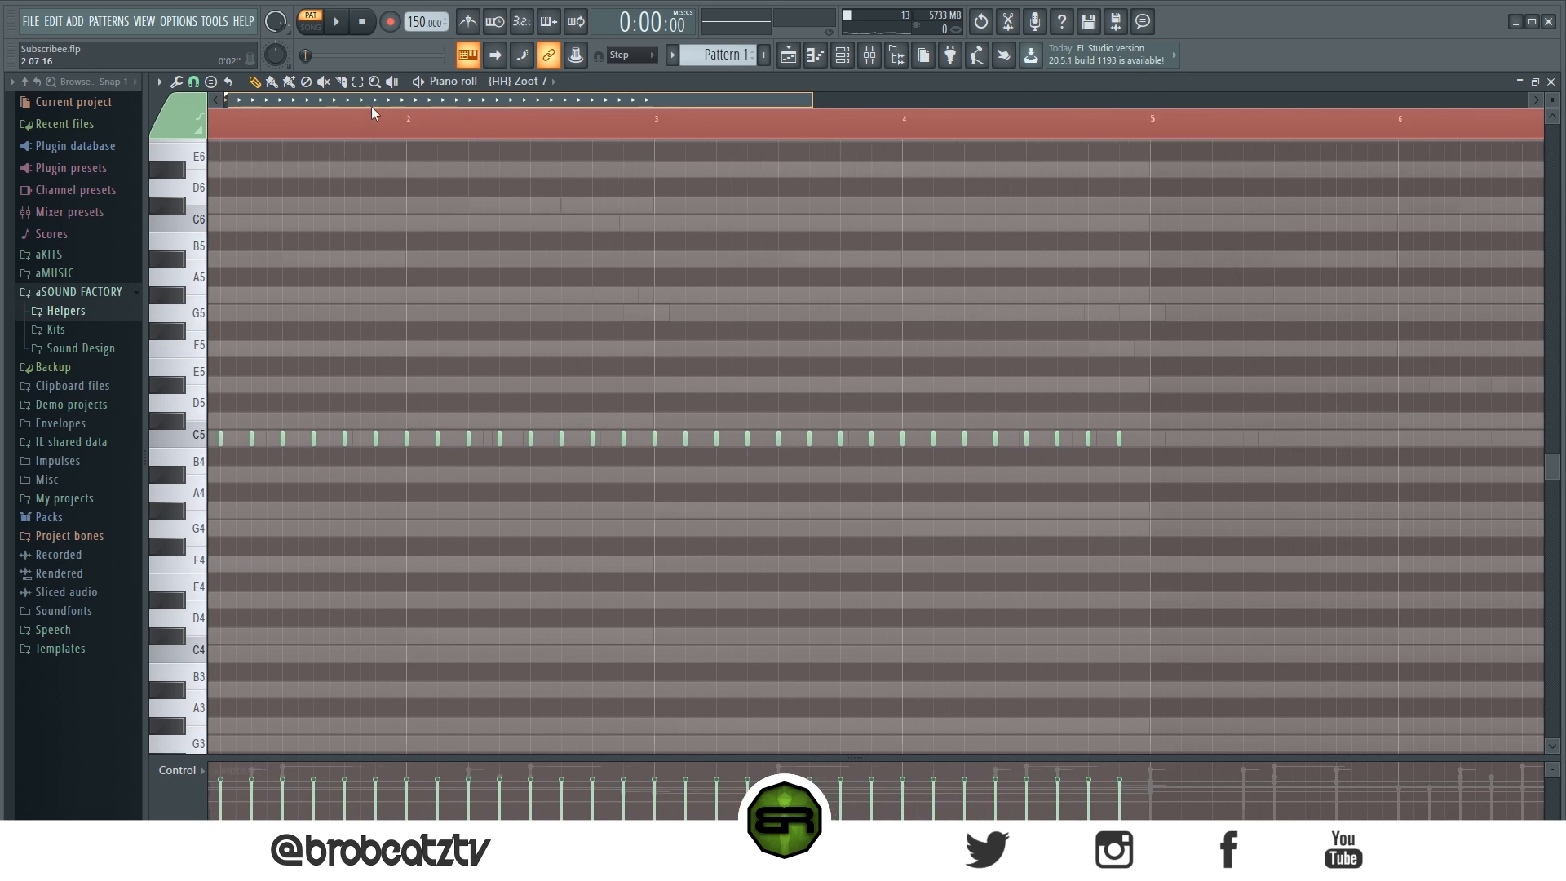
Step: Add an A#4 hi-hat note at 2:05 and chop it into a roll of five half-step notes
key(space)
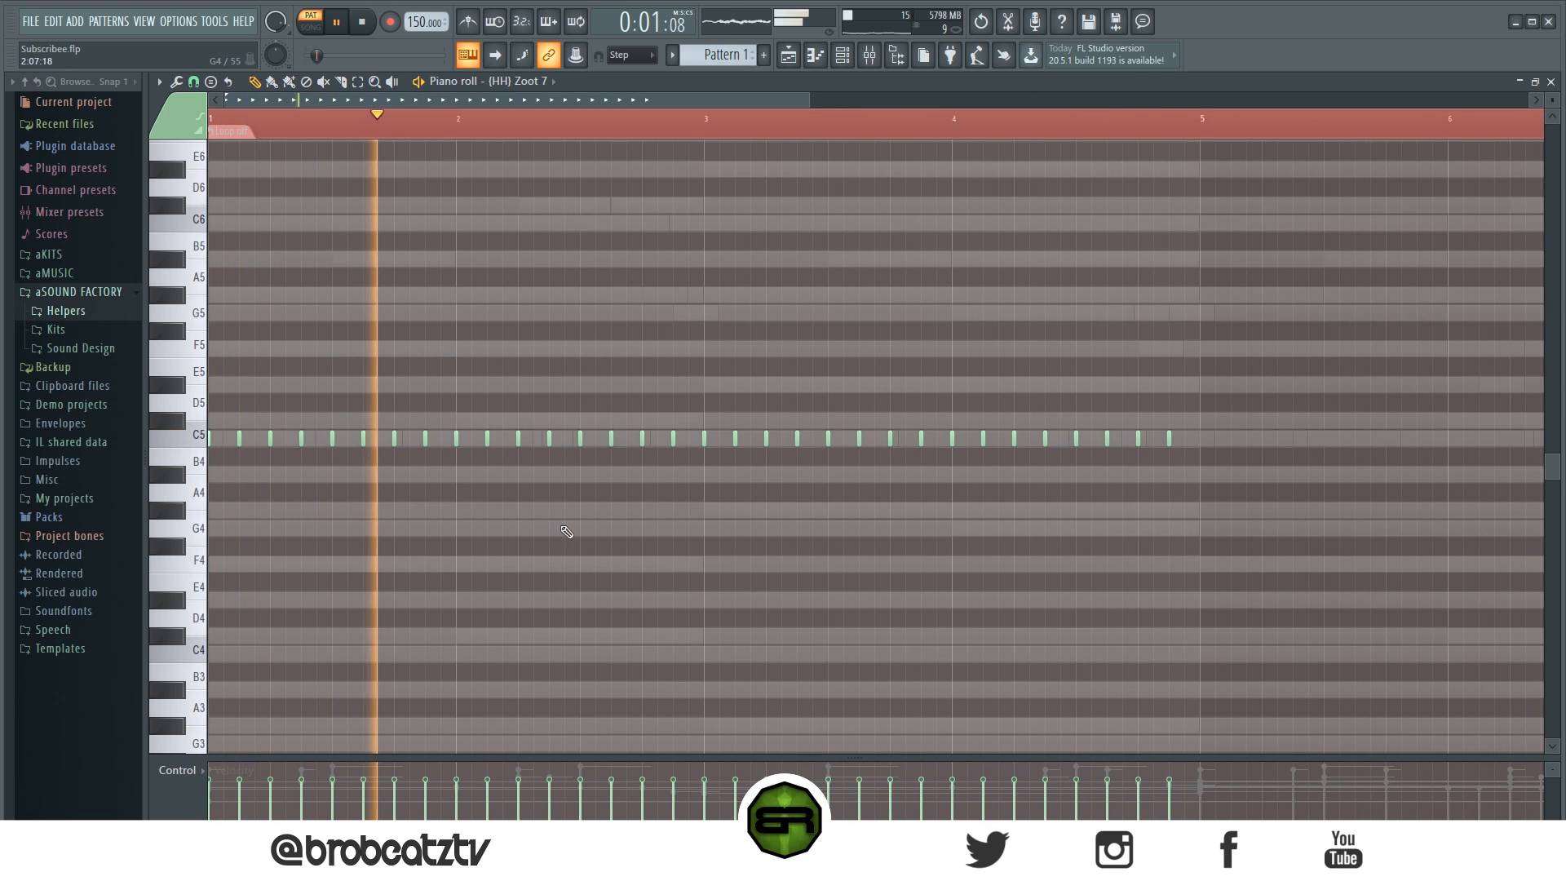
key(space)
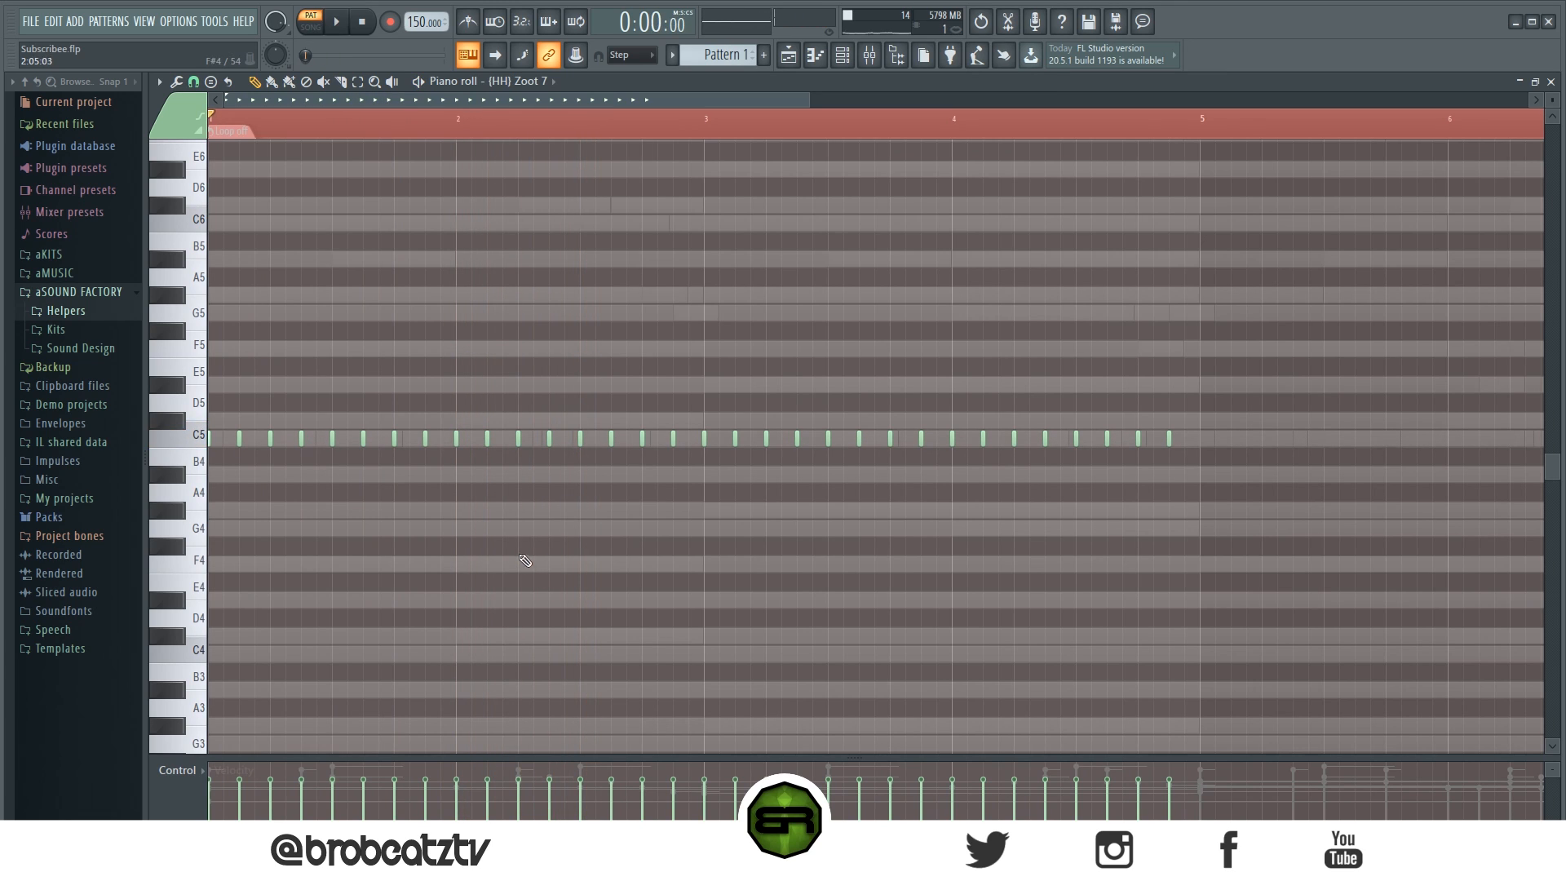
key(space)
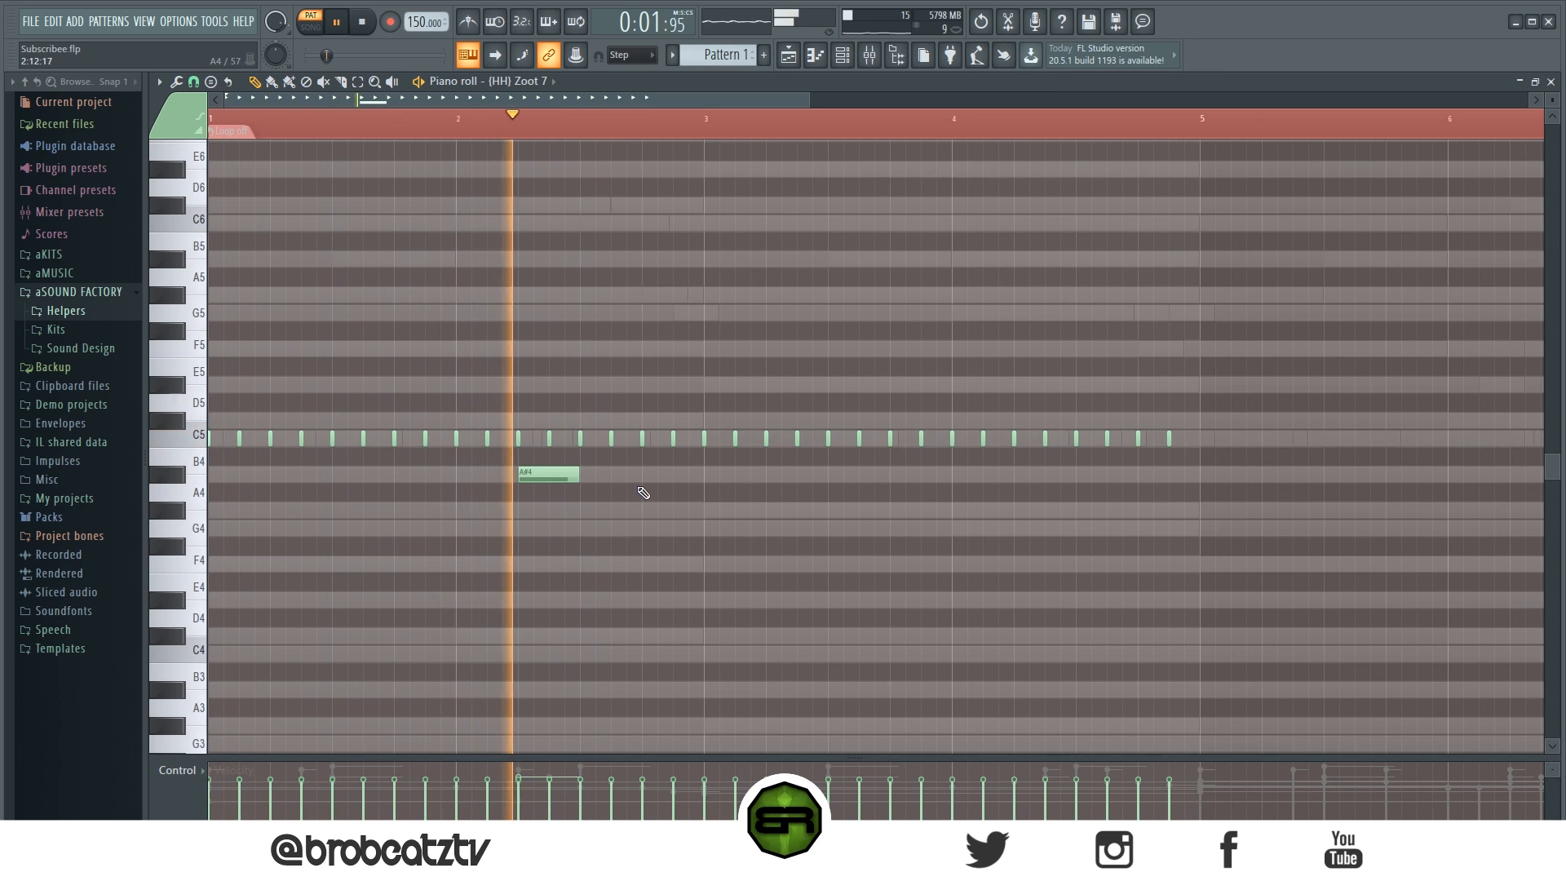
key(space)
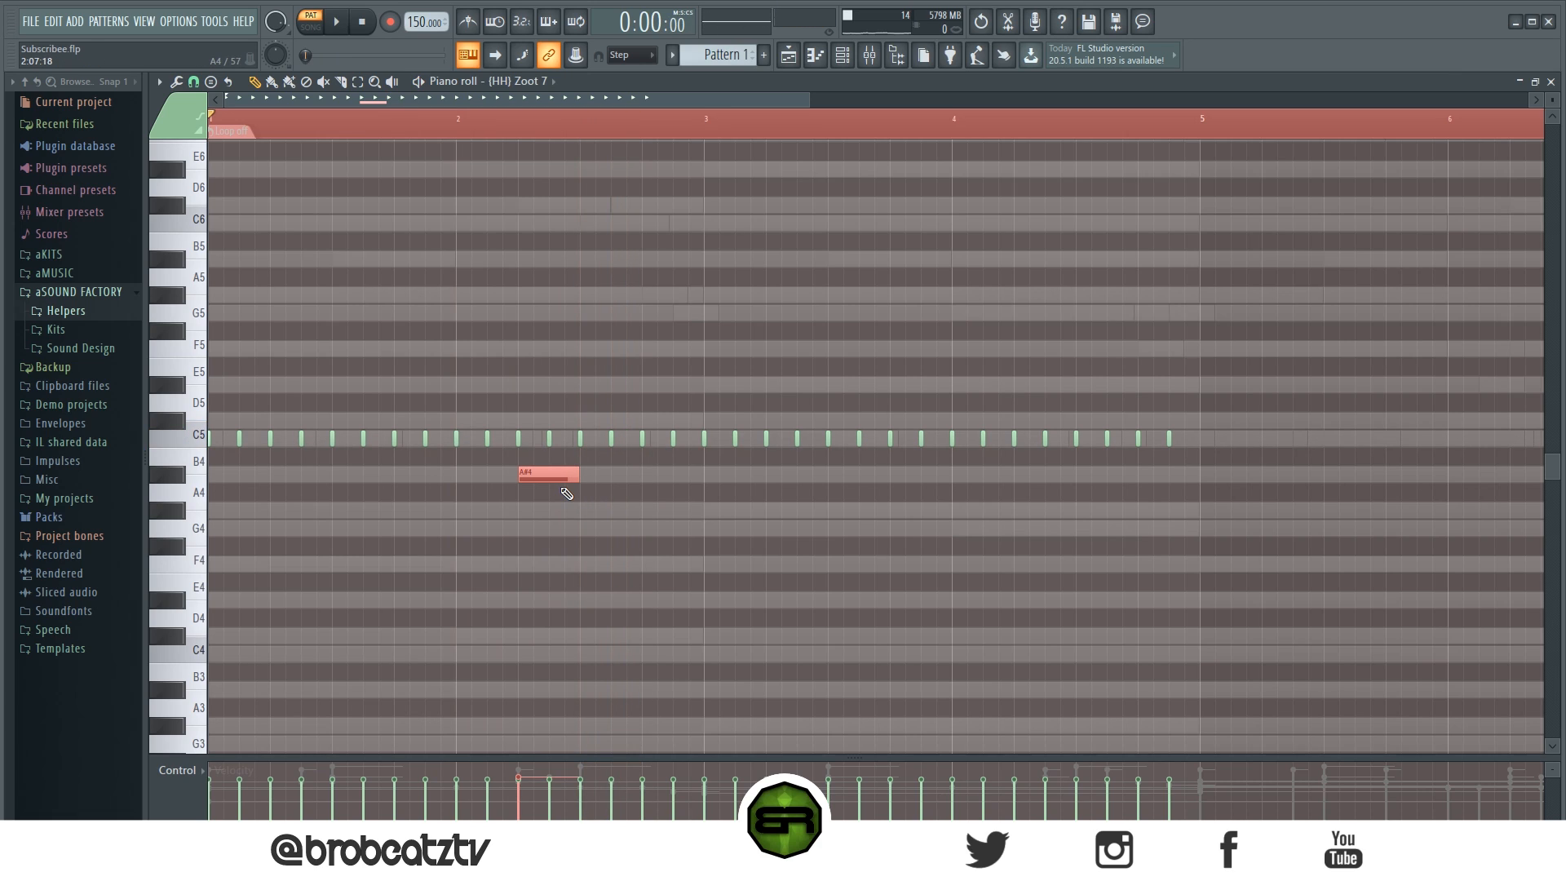
key(alt+u)
click(567, 441)
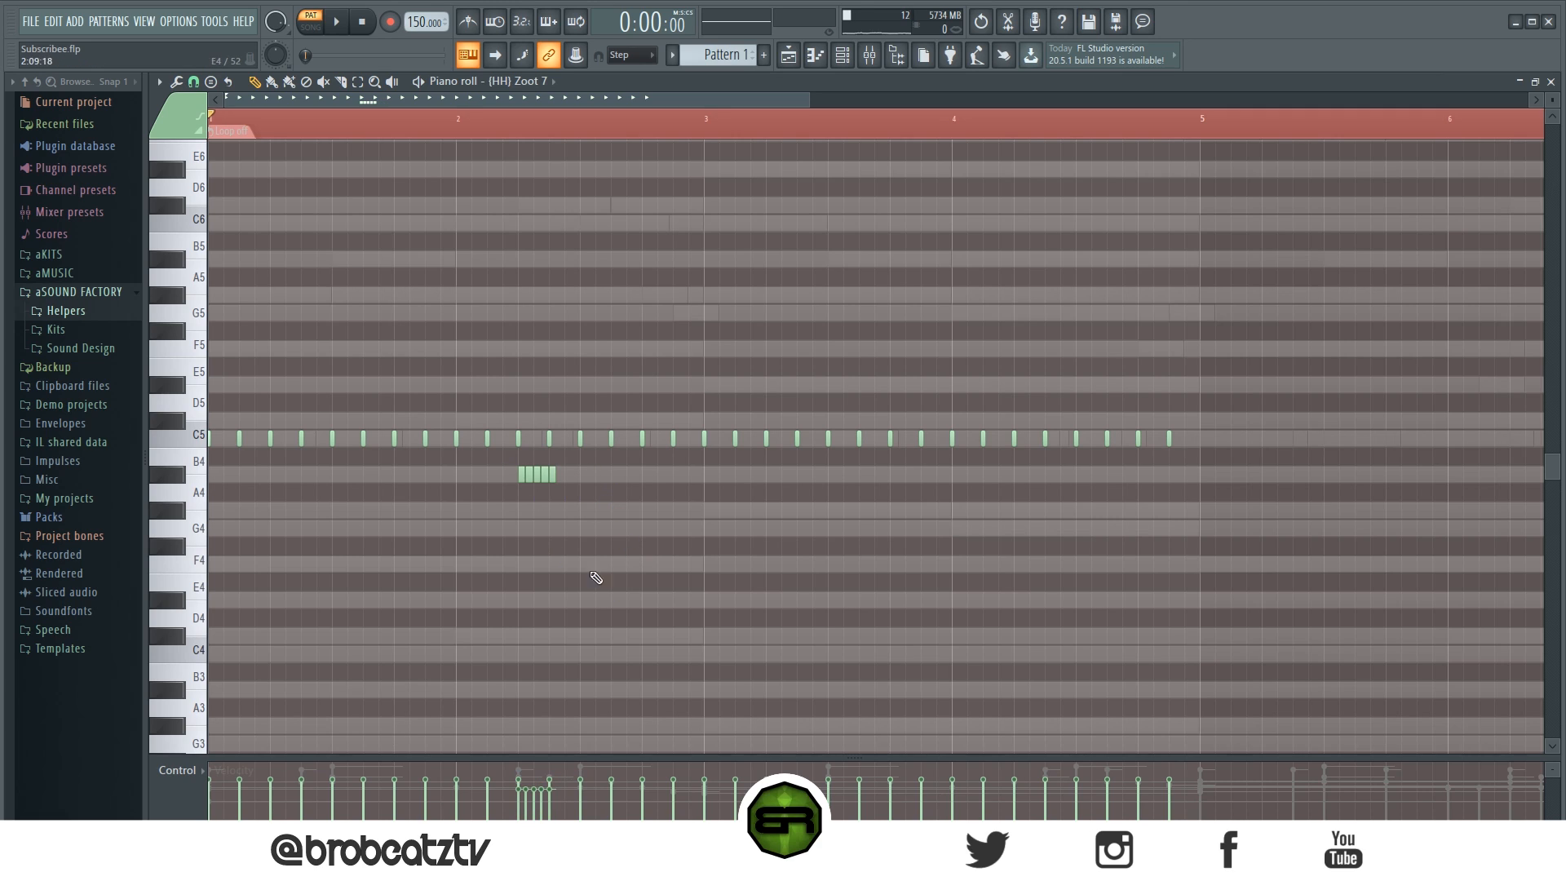
Step: Copy the first two notes of the A#4 roll to 2:15 and raise the copies to D#5
key(space)
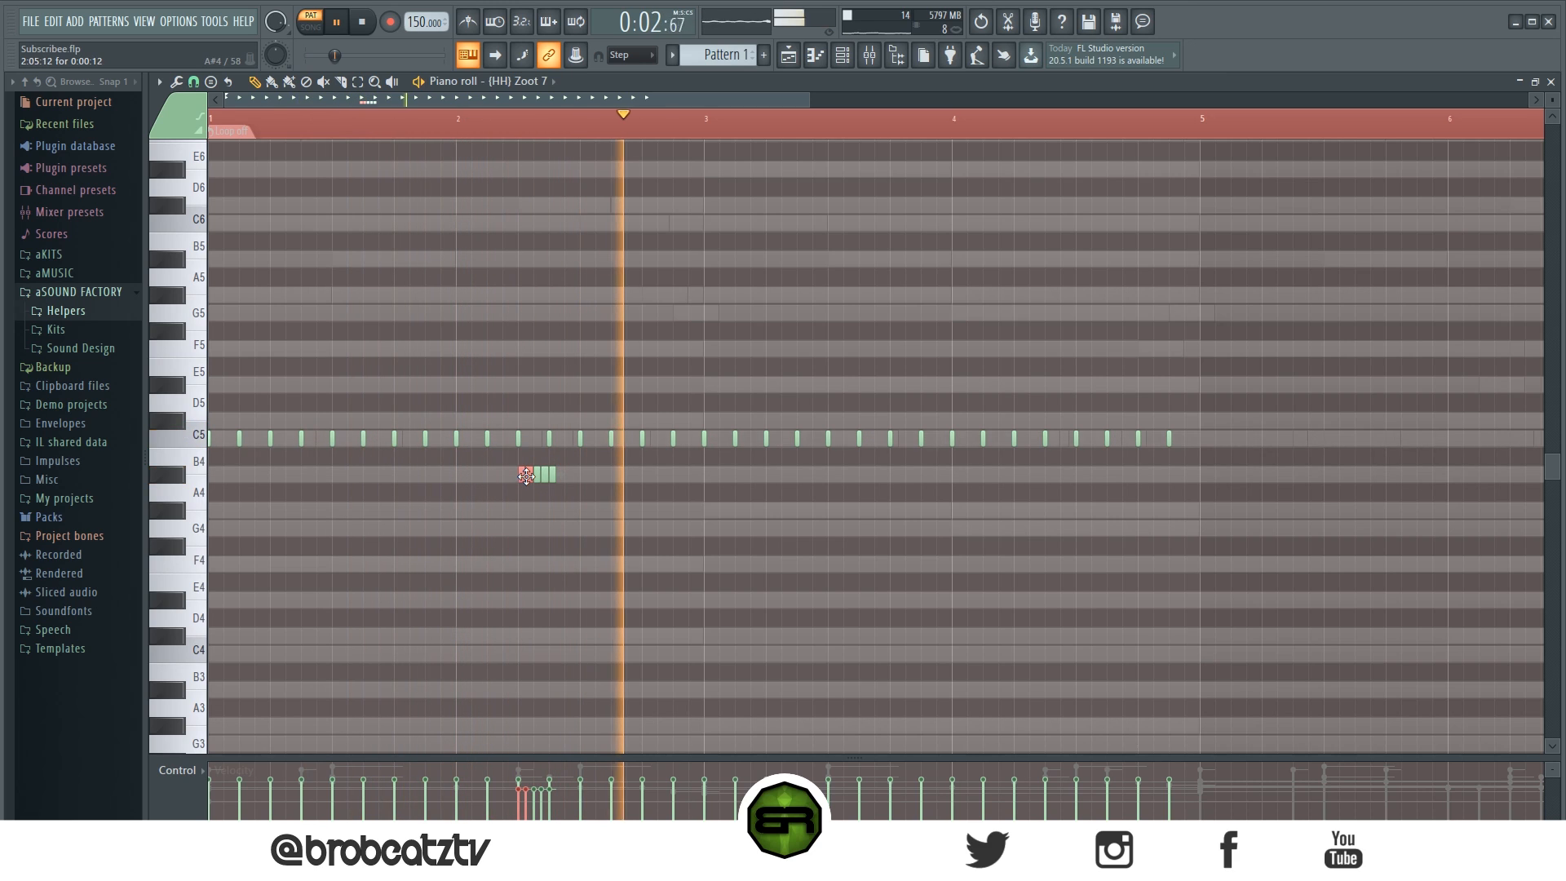
key(space)
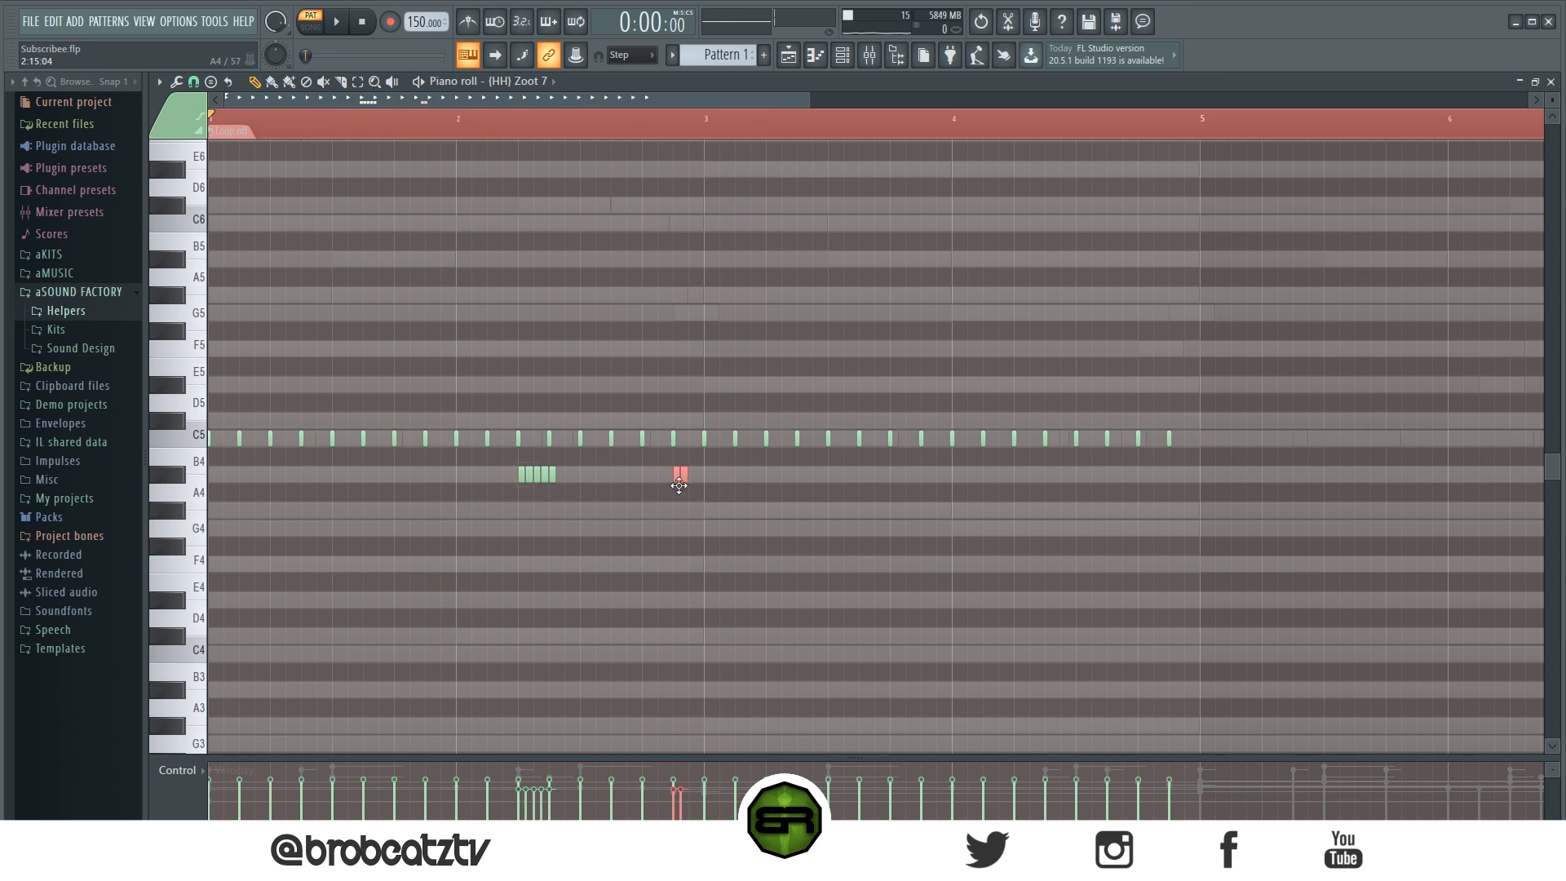
key(space)
drag(679, 486, 706, 476)
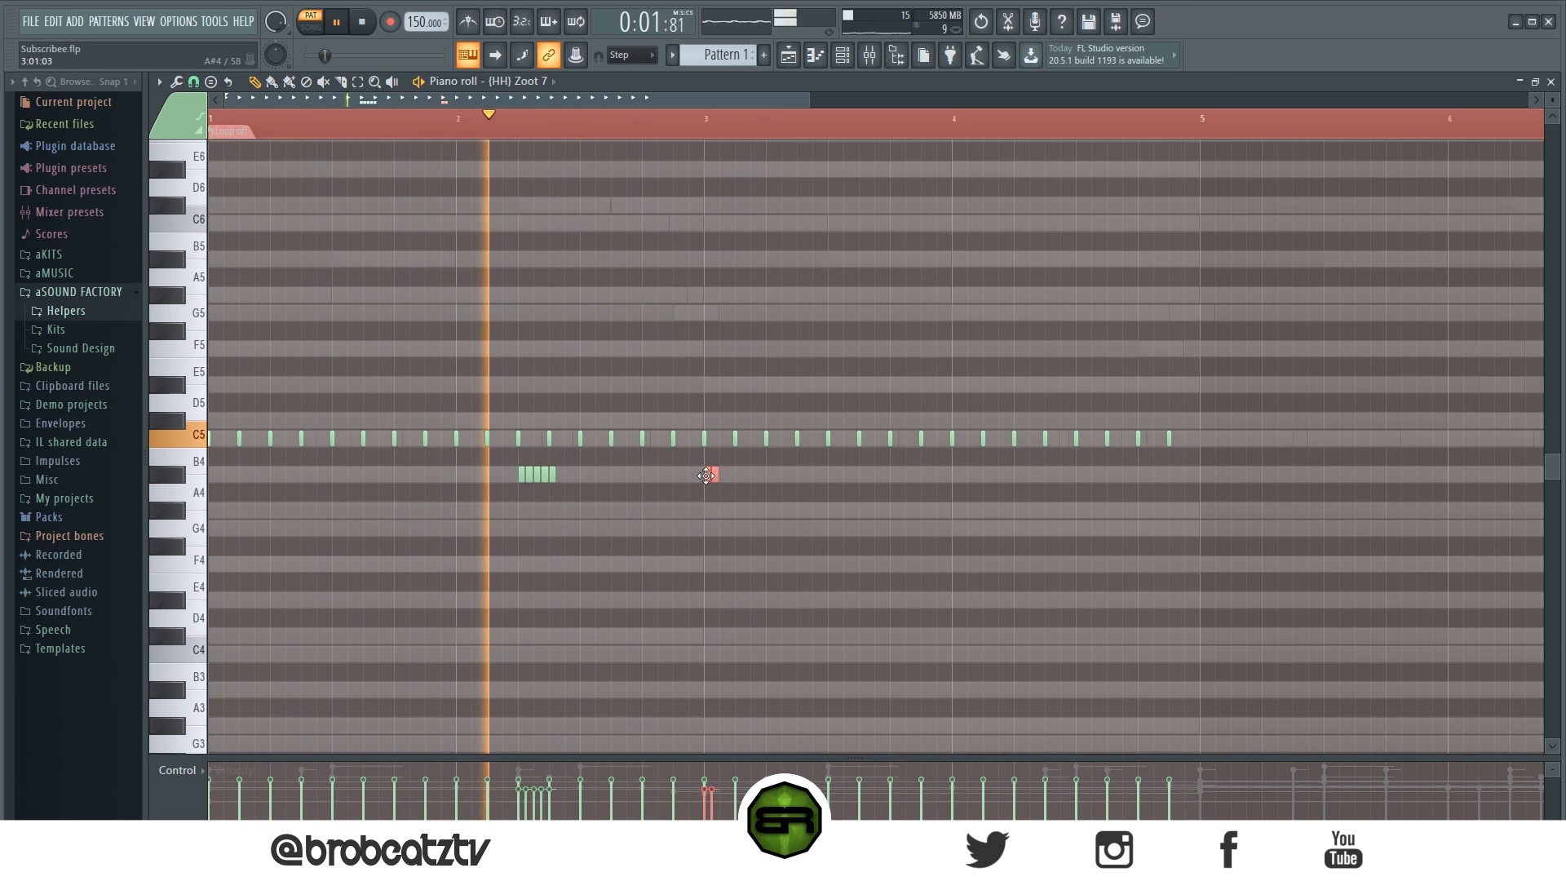
drag(706, 475, 675, 385)
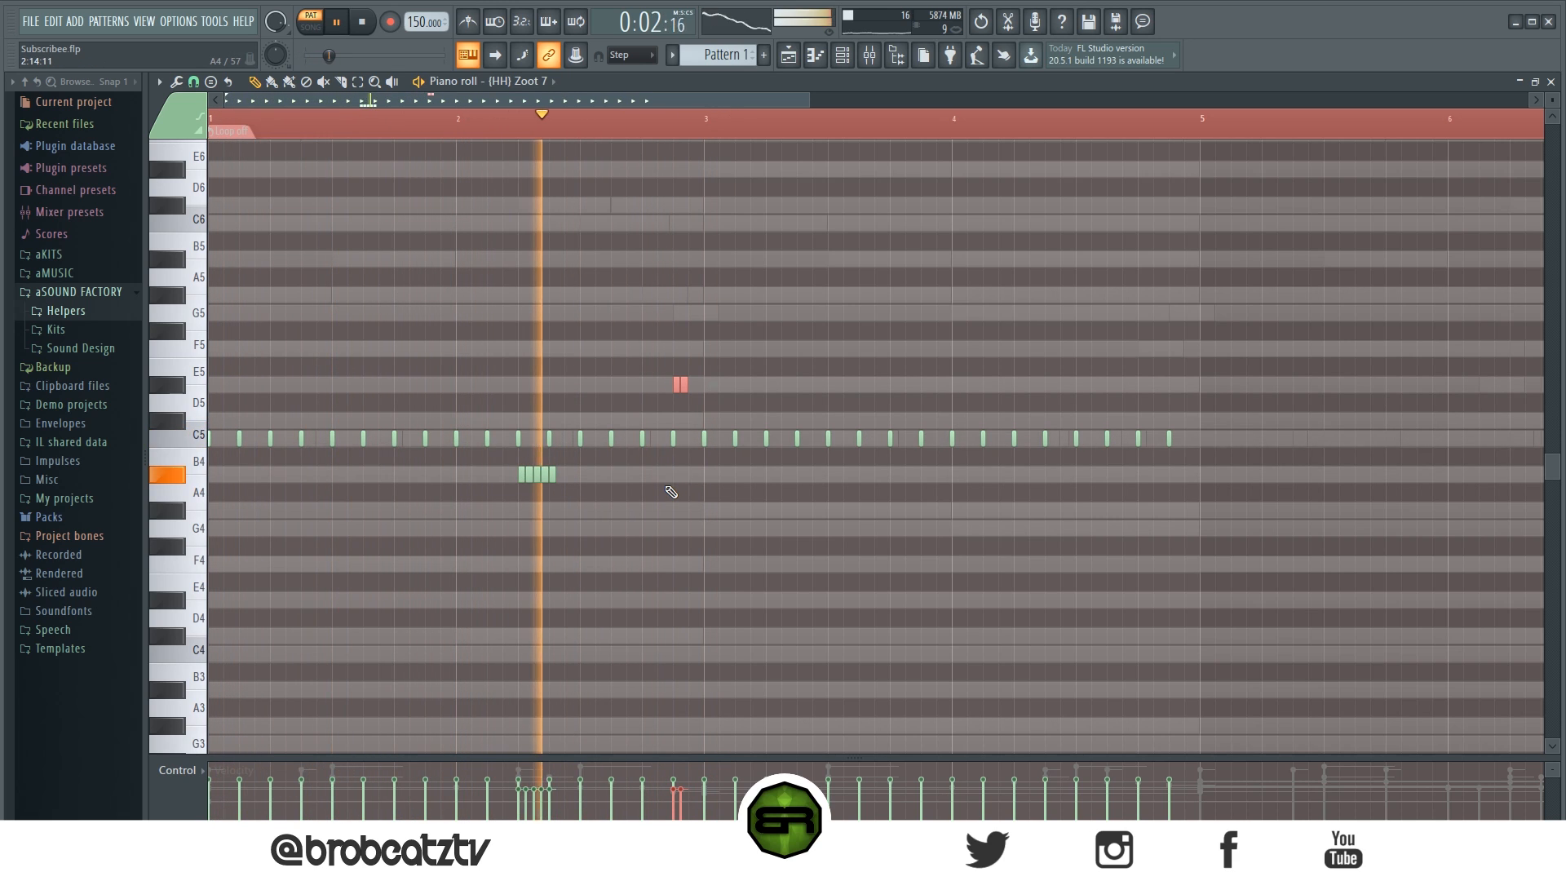
key(space)
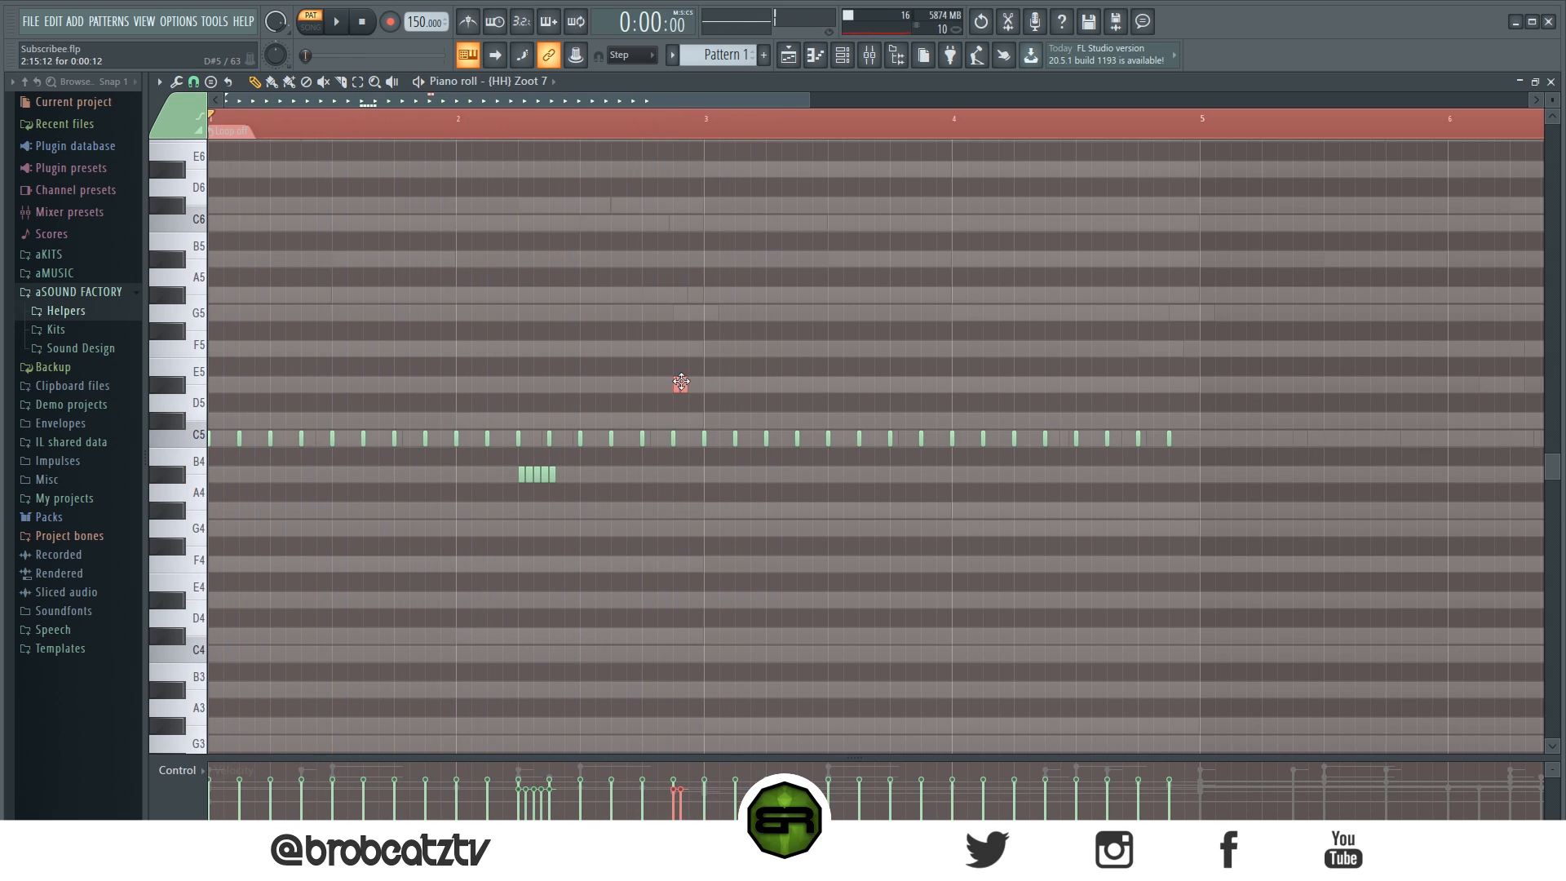
Step: Move the two D#5 hi-hat notes to 3:05 and deselect them
key(space)
scroll(538, 135, down, 2)
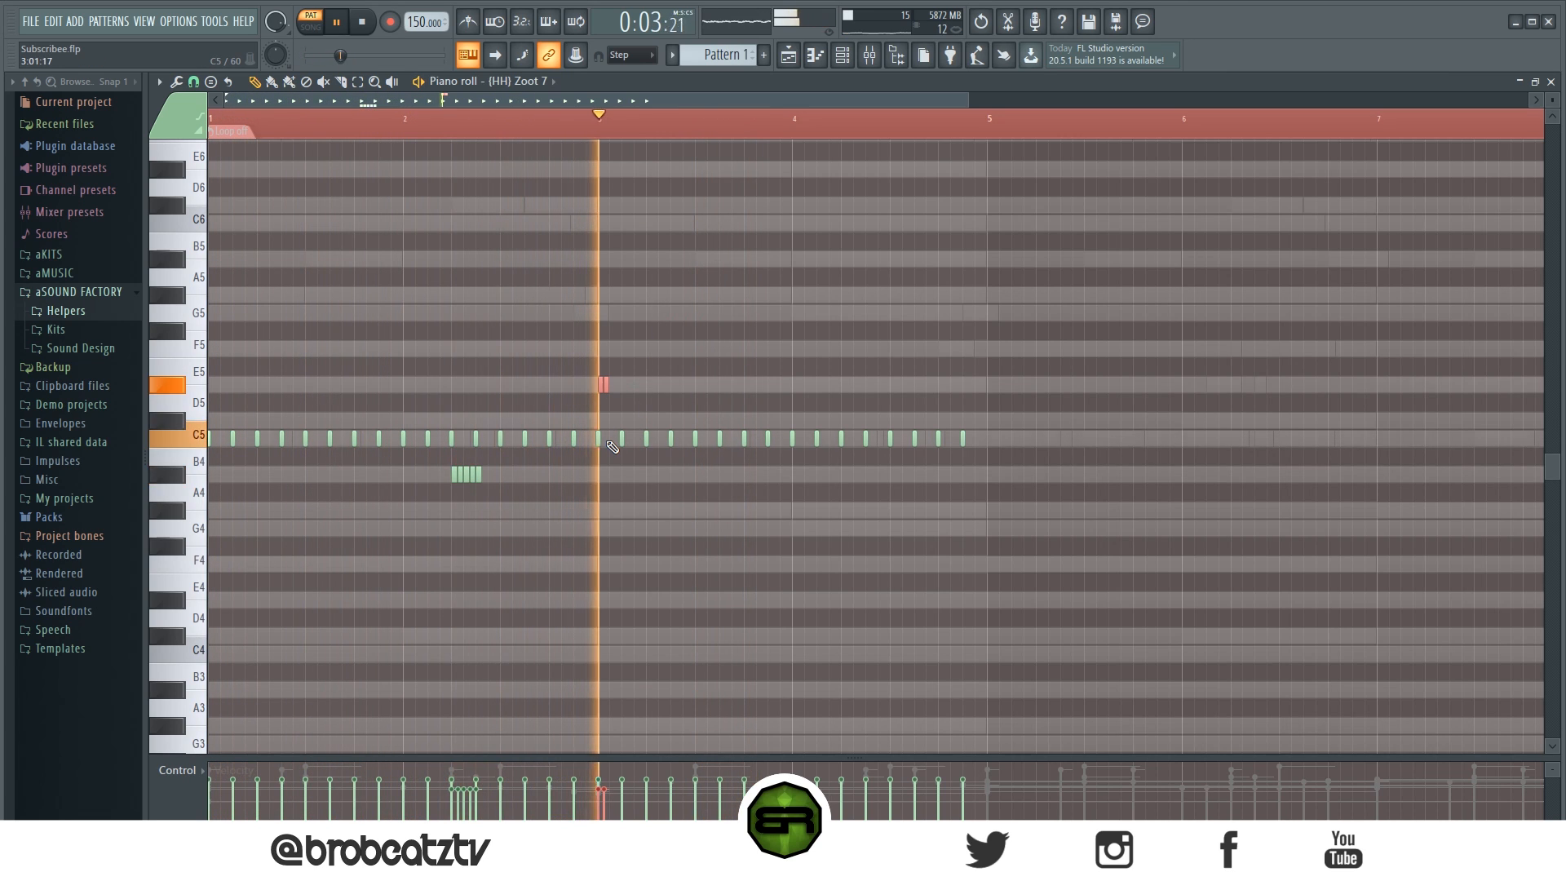
key(space)
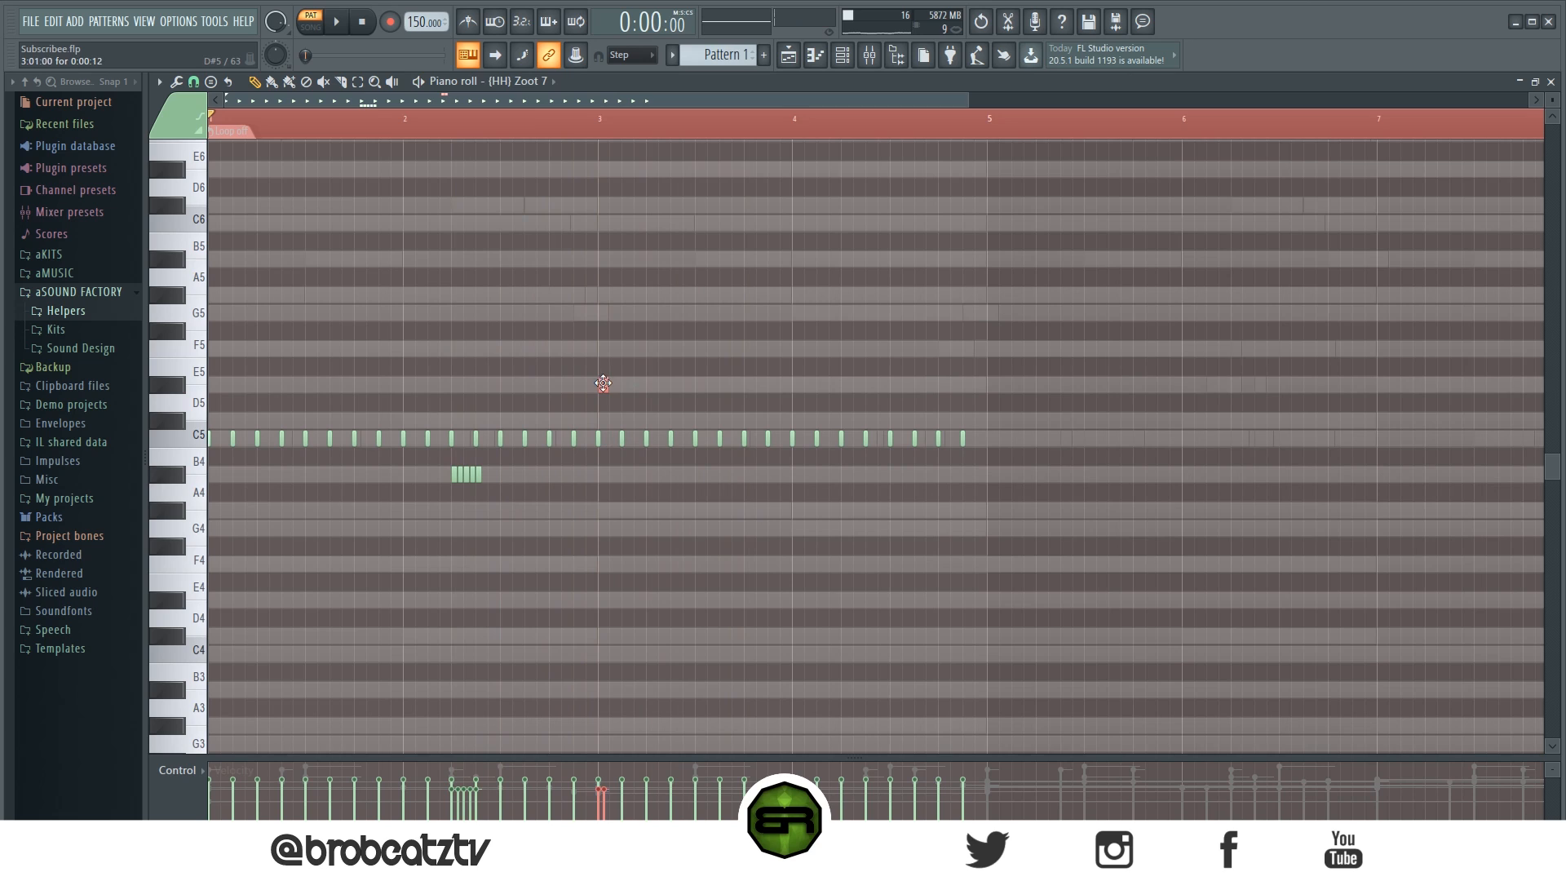
key(ctrl+d)
Step: Add single G#4 hi-hats at 3:15, 4:05 and 4:07, and play the pattern to check them
key(space)
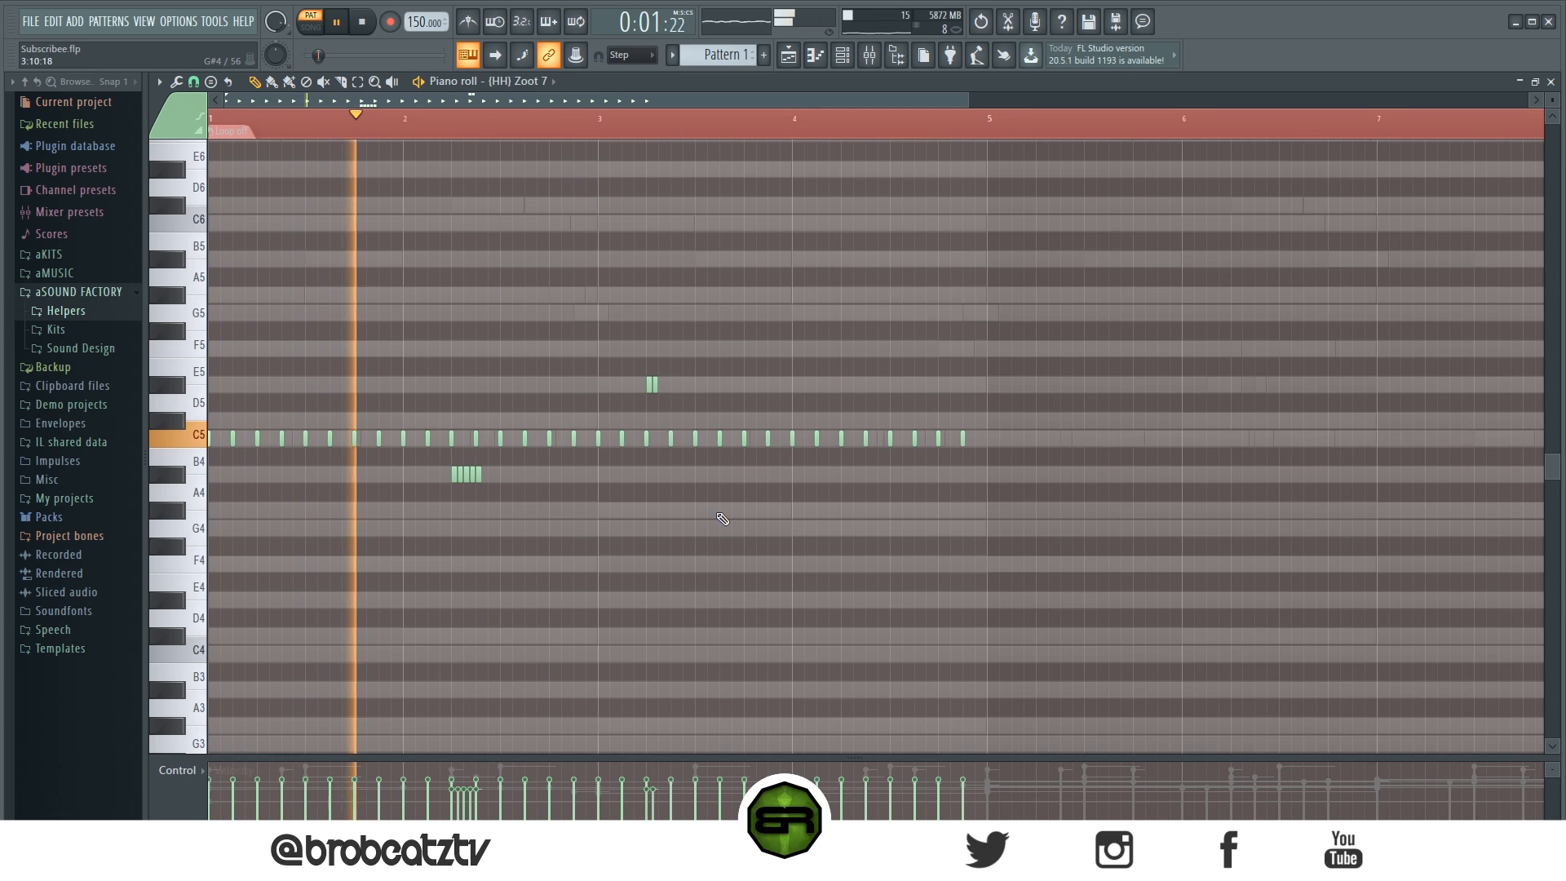
click(771, 512)
click(844, 512)
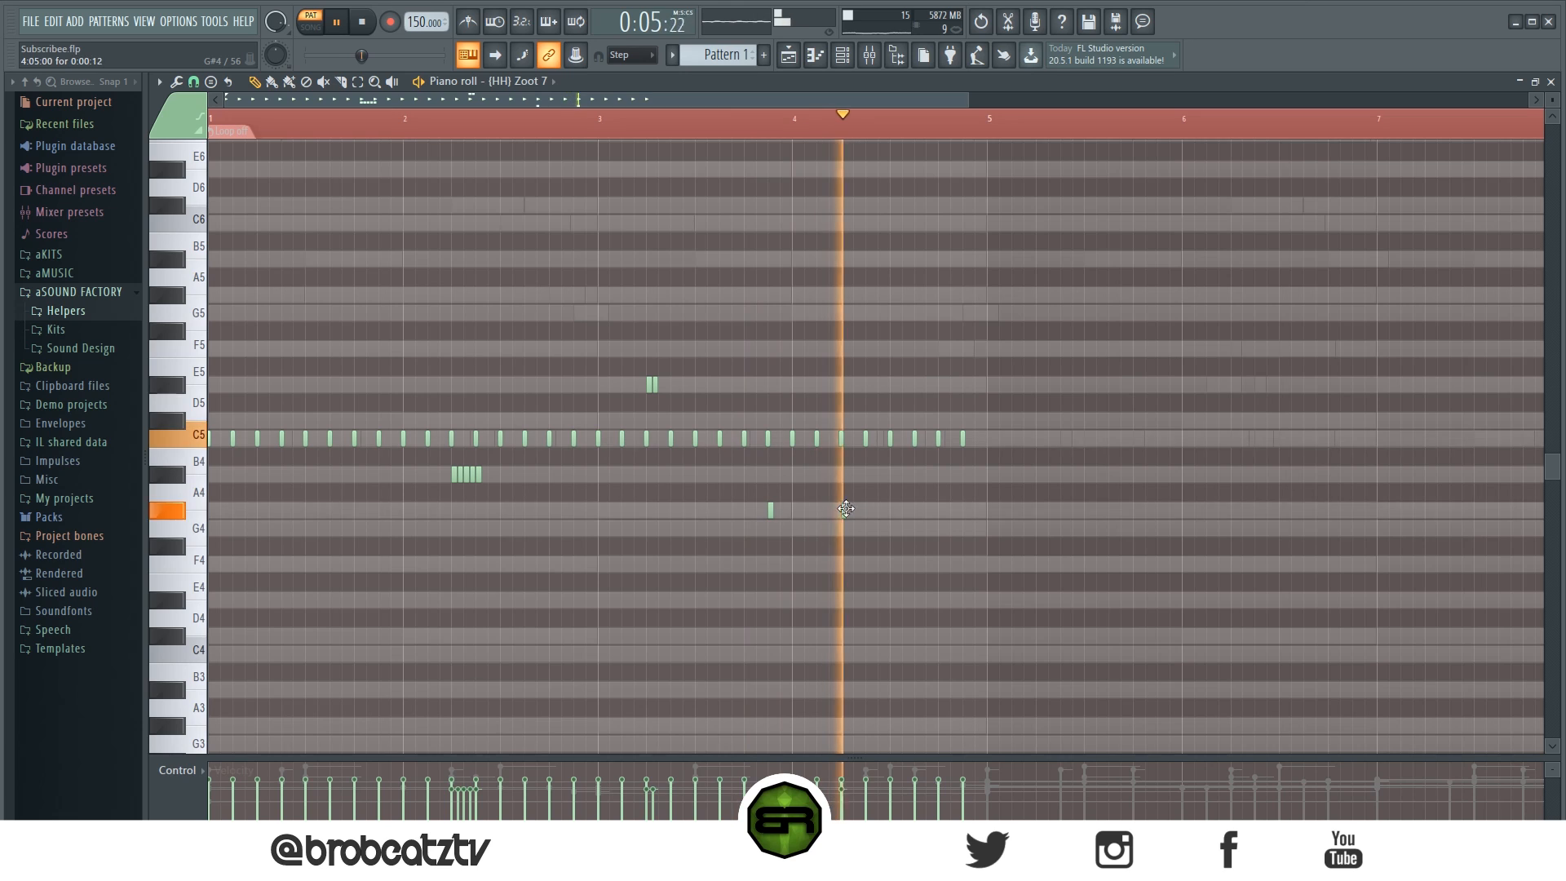
click(868, 512)
key(space)
key(space)
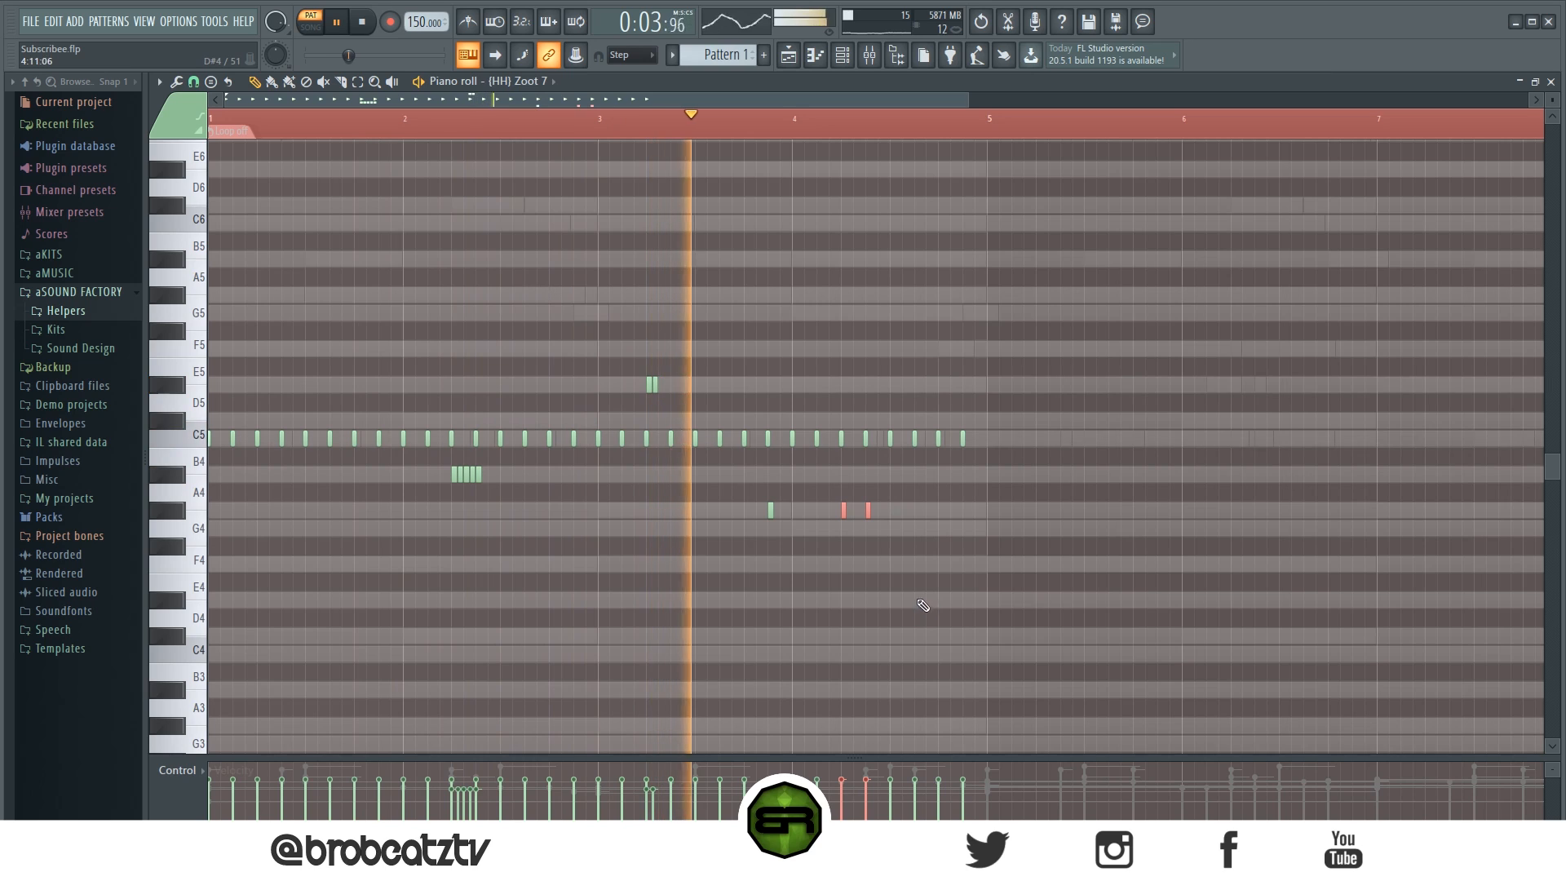
right_click(911, 587)
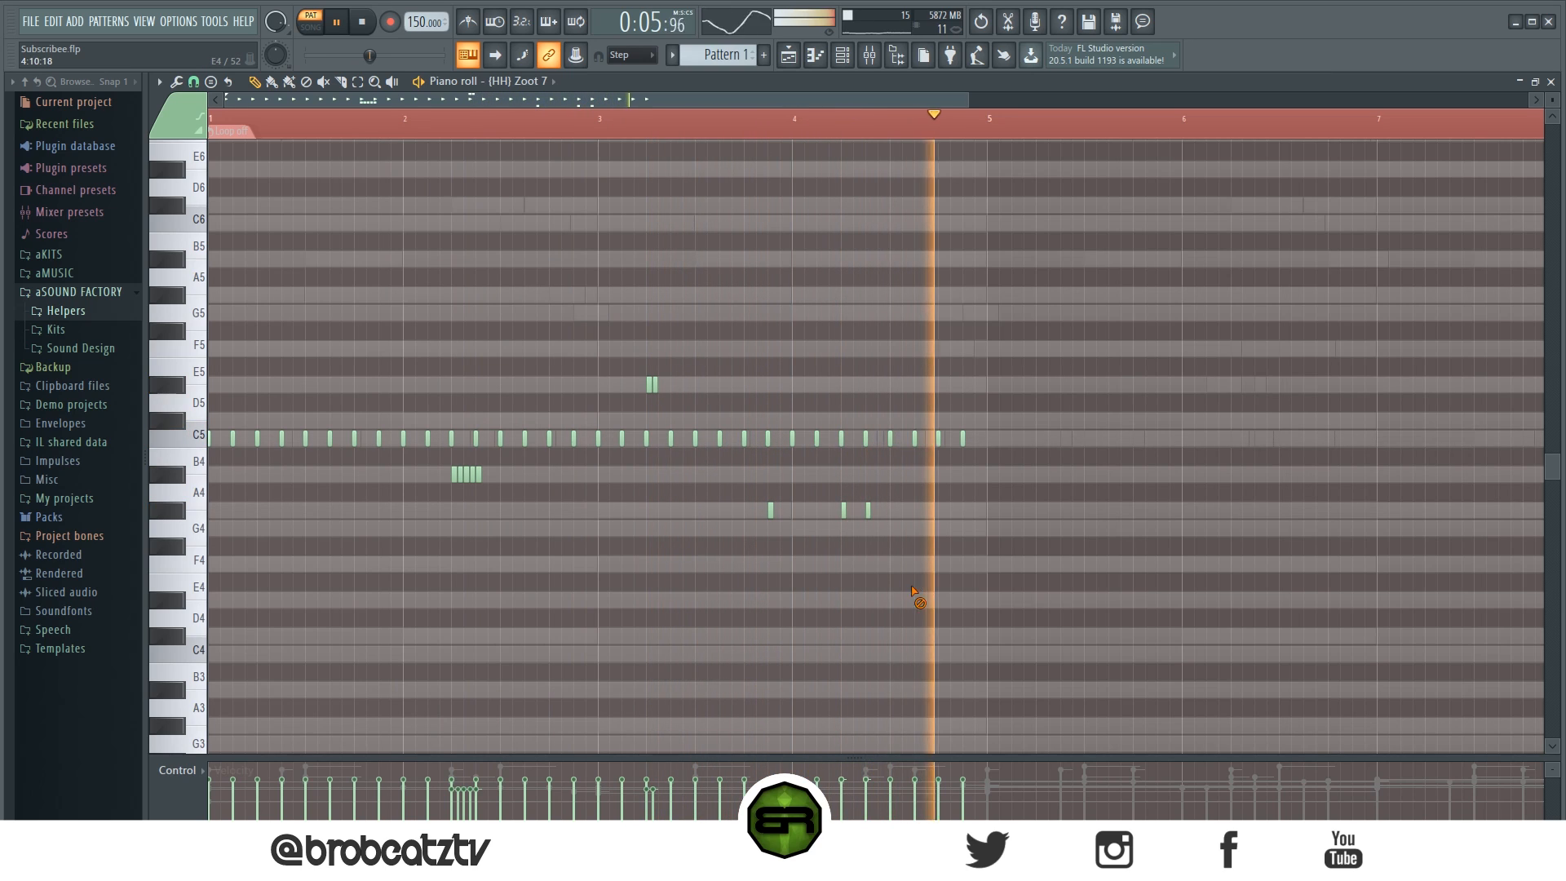
key(space)
Step: Duplicate the whole four-bar hi-hat pattern into bars 5 to 8
key(ctrl+a)
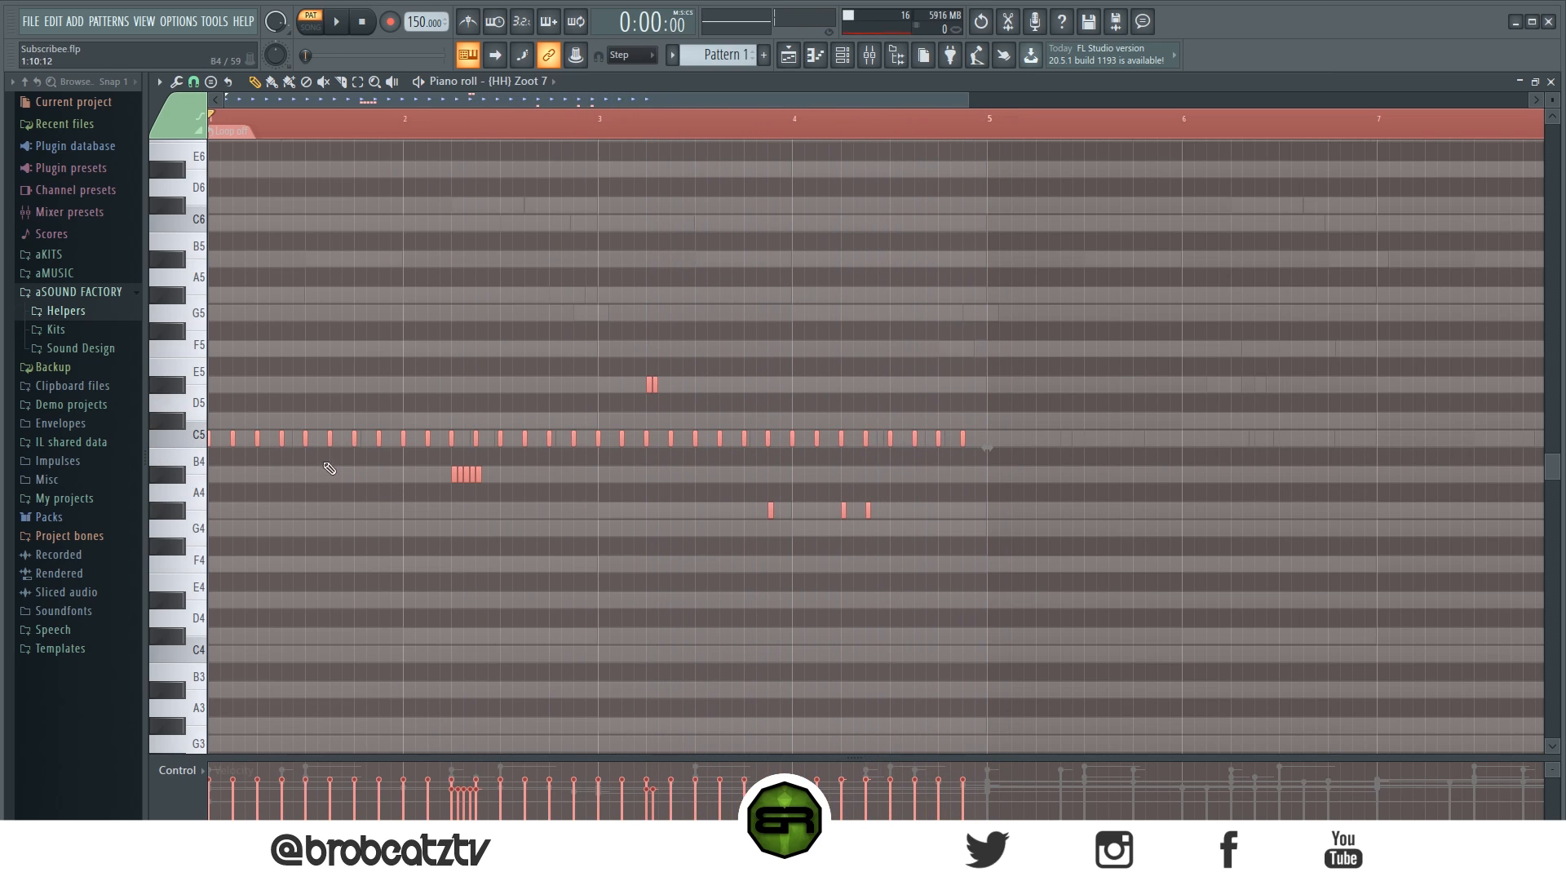
drag(249, 441, 991, 496)
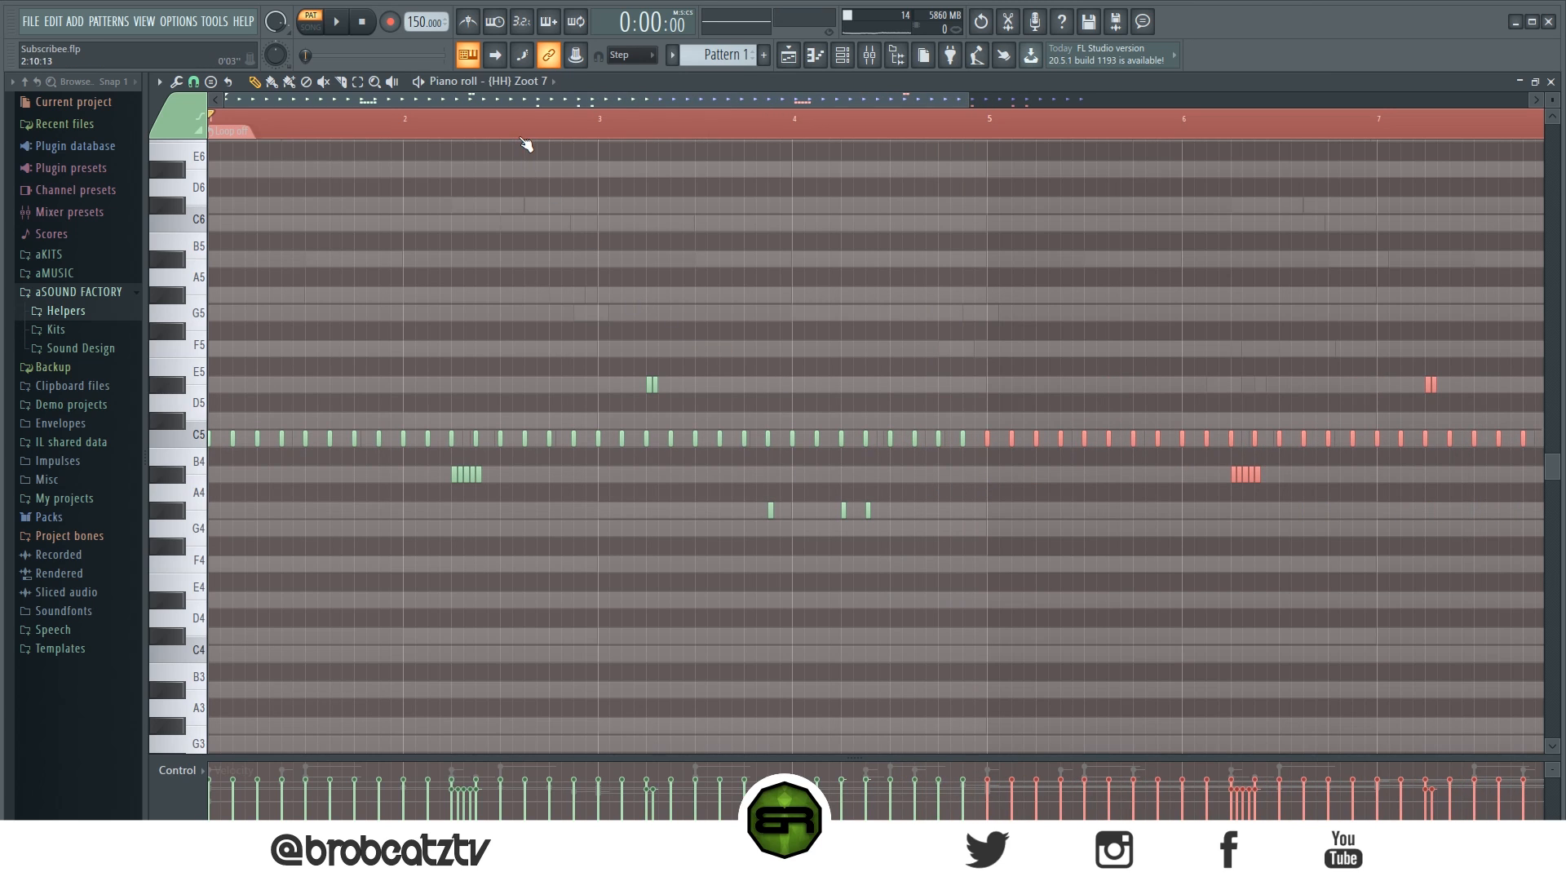
scroll(527, 137, down, 3)
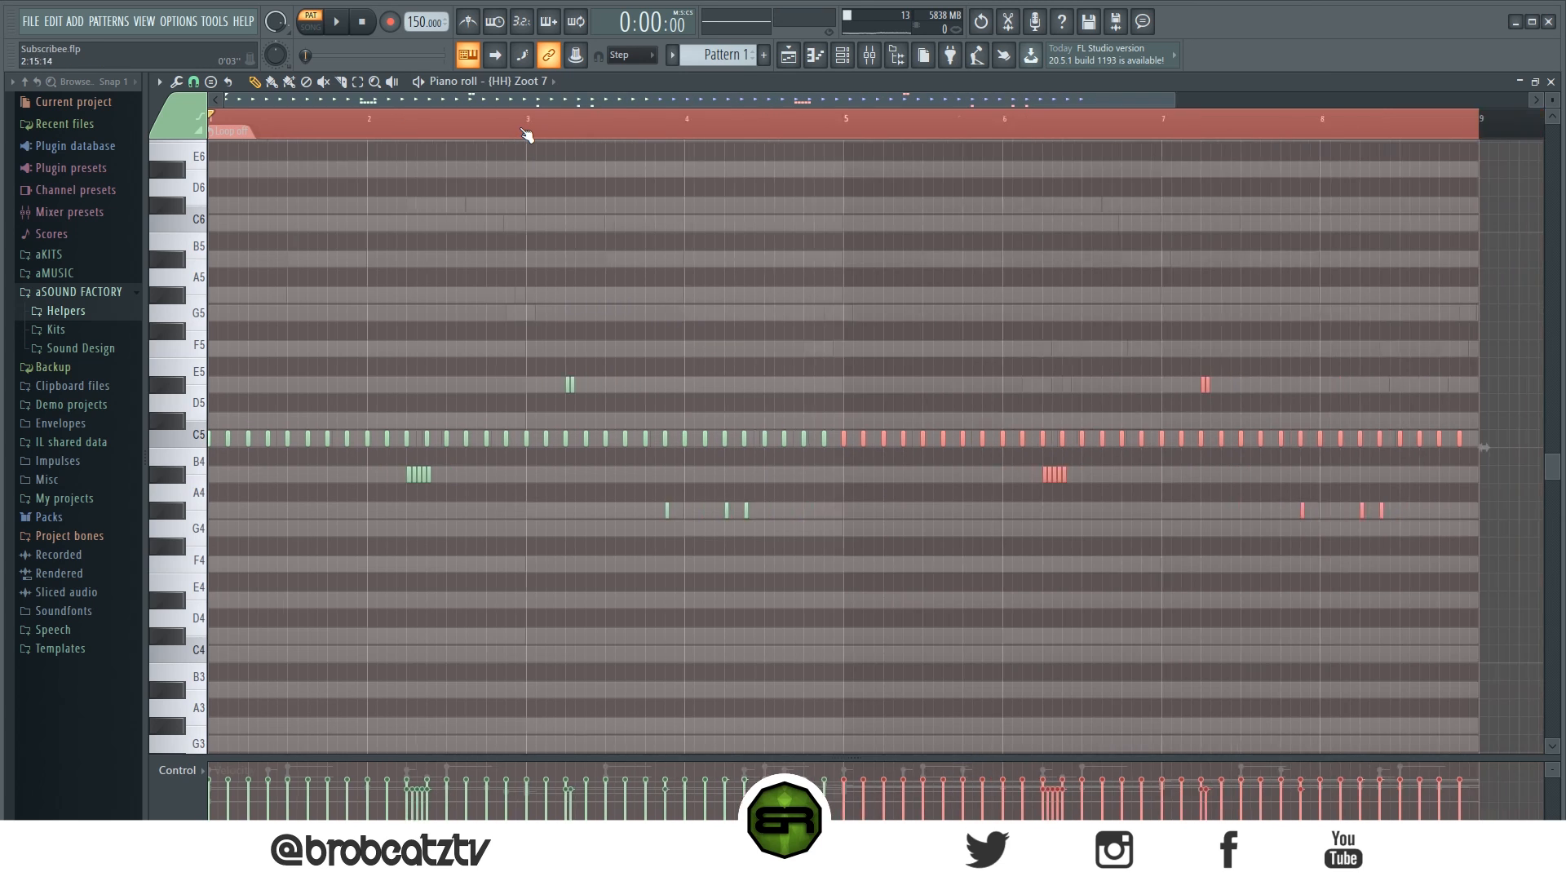
Step: Deselect the hi-hat notes and open the (PERC) Jungo channel in the piano roll
key(ctrl+d)
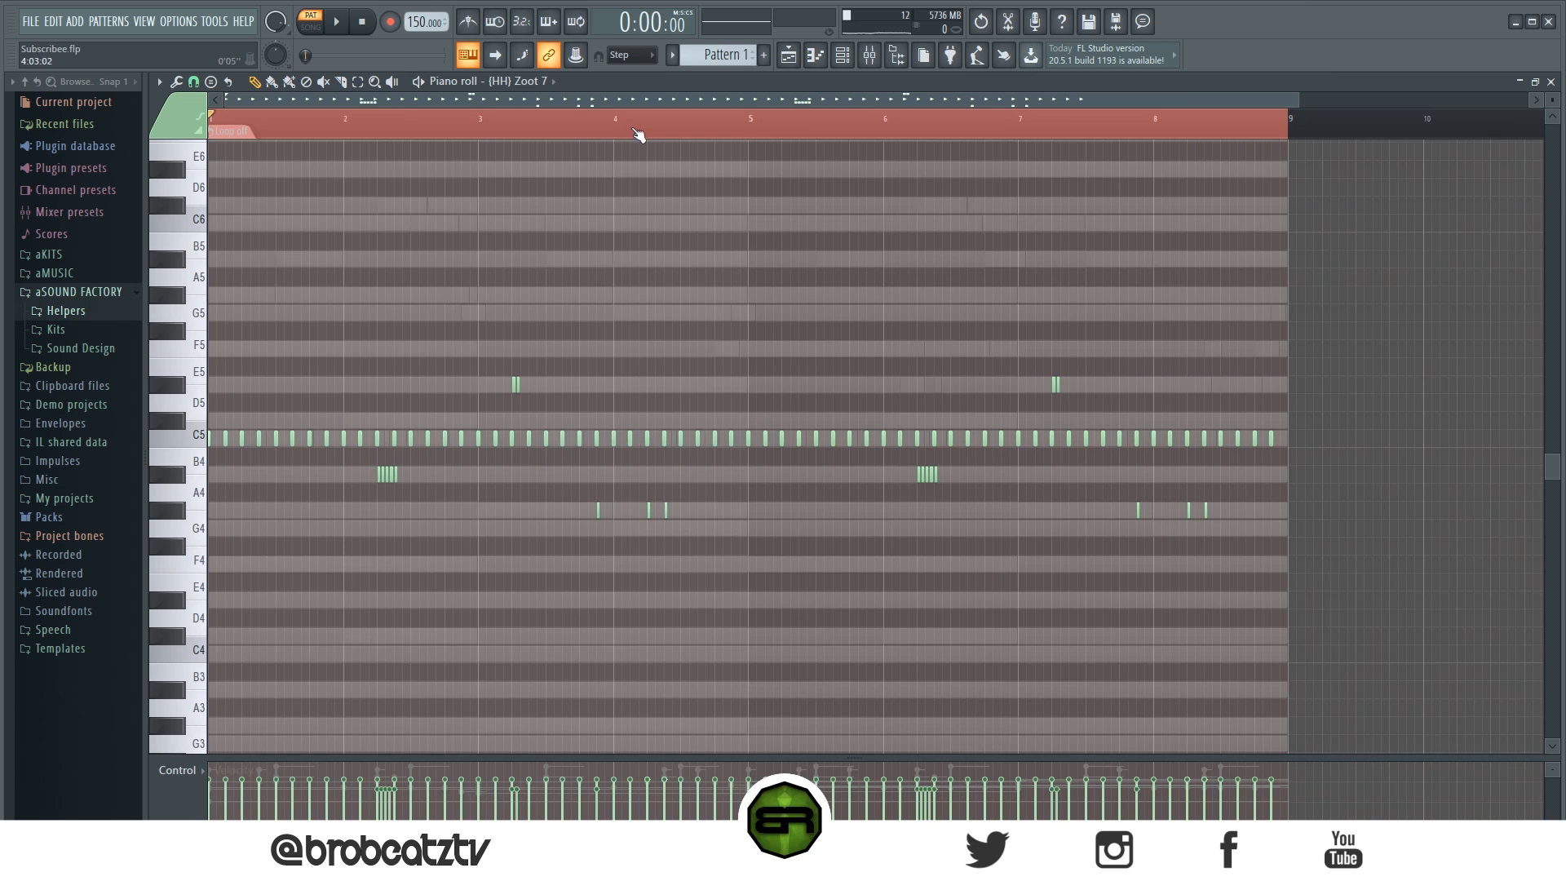
click(842, 56)
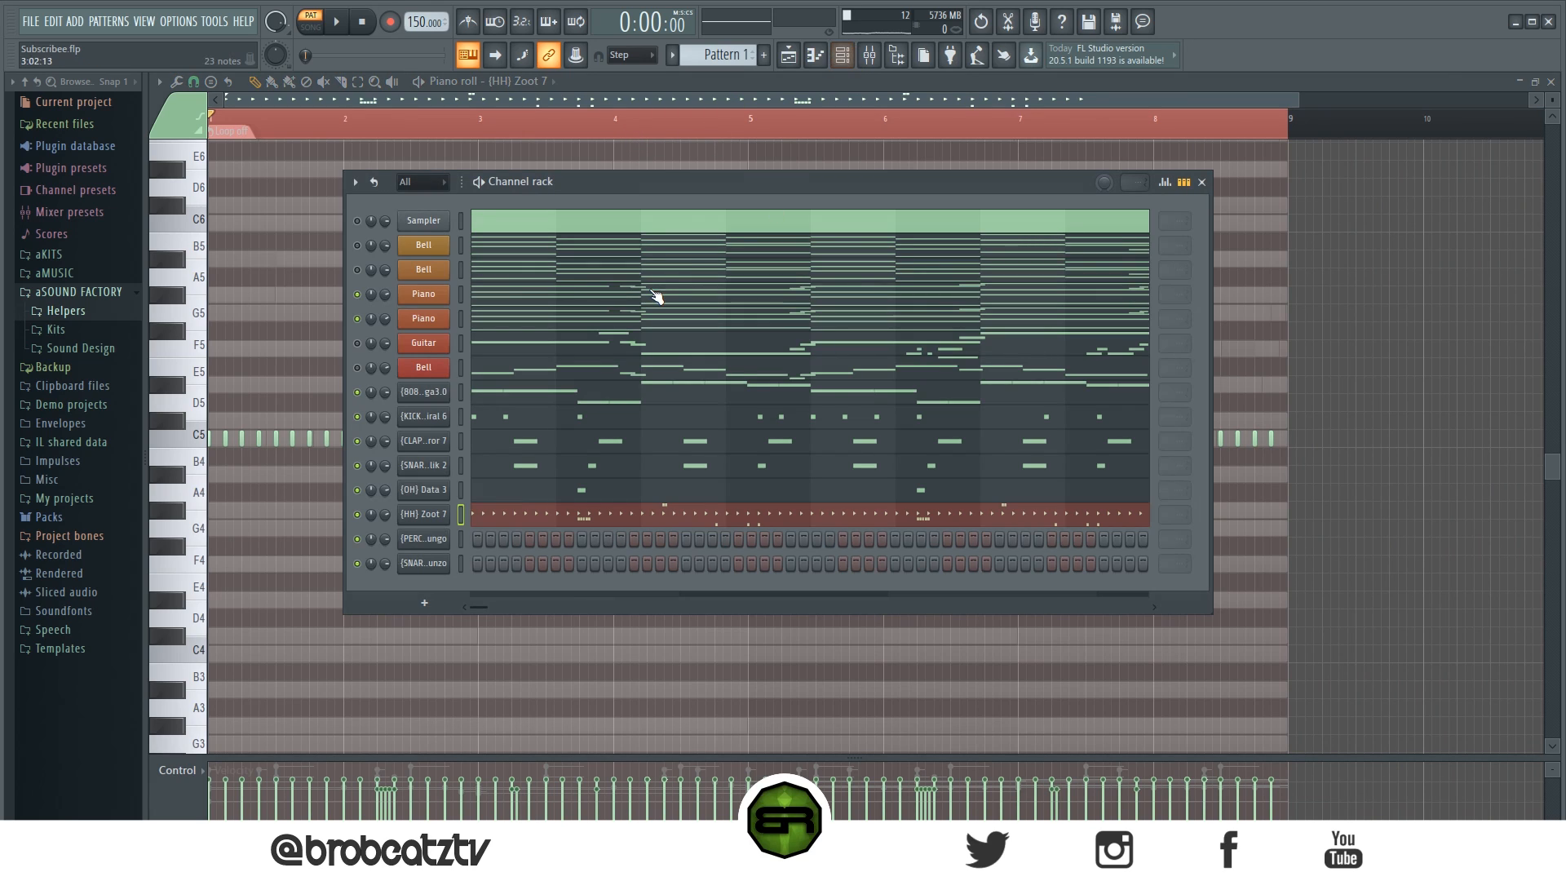
right_click(440, 542)
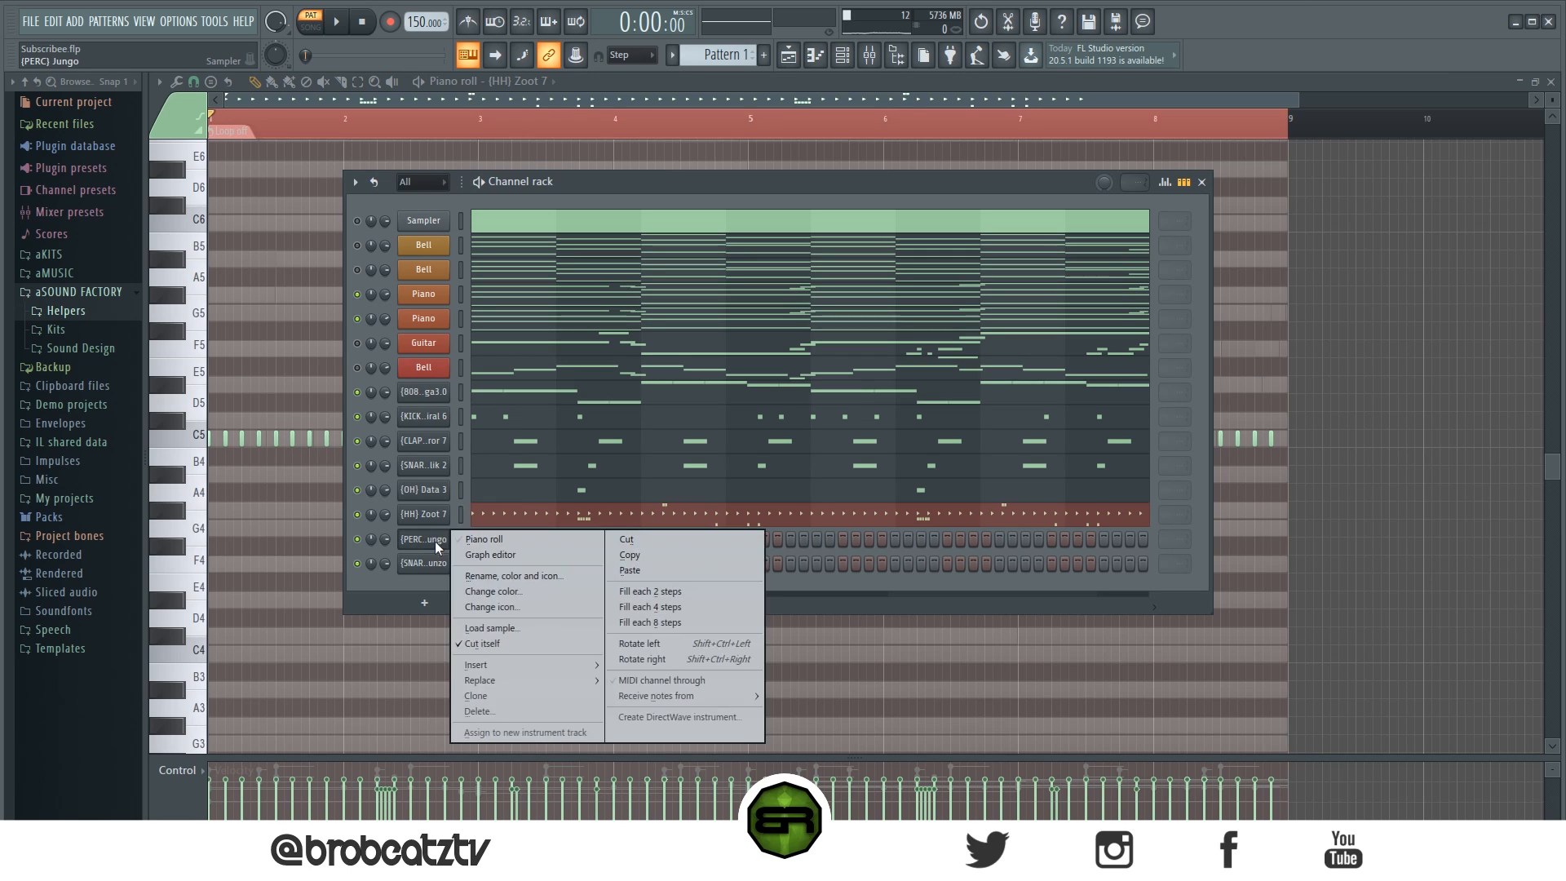
click(416, 588)
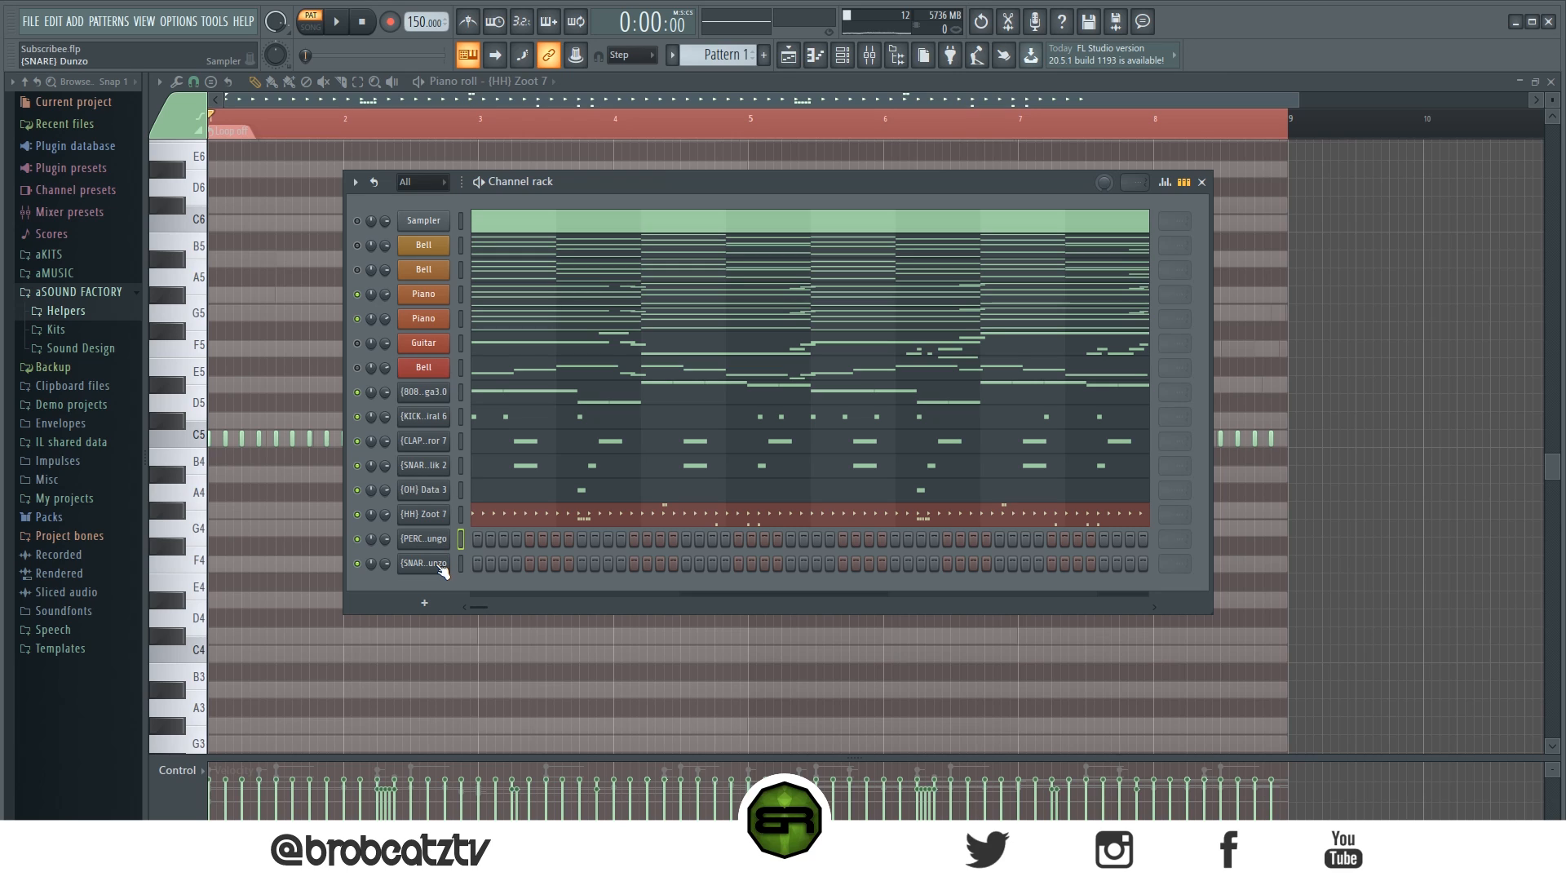
right_click(447, 550)
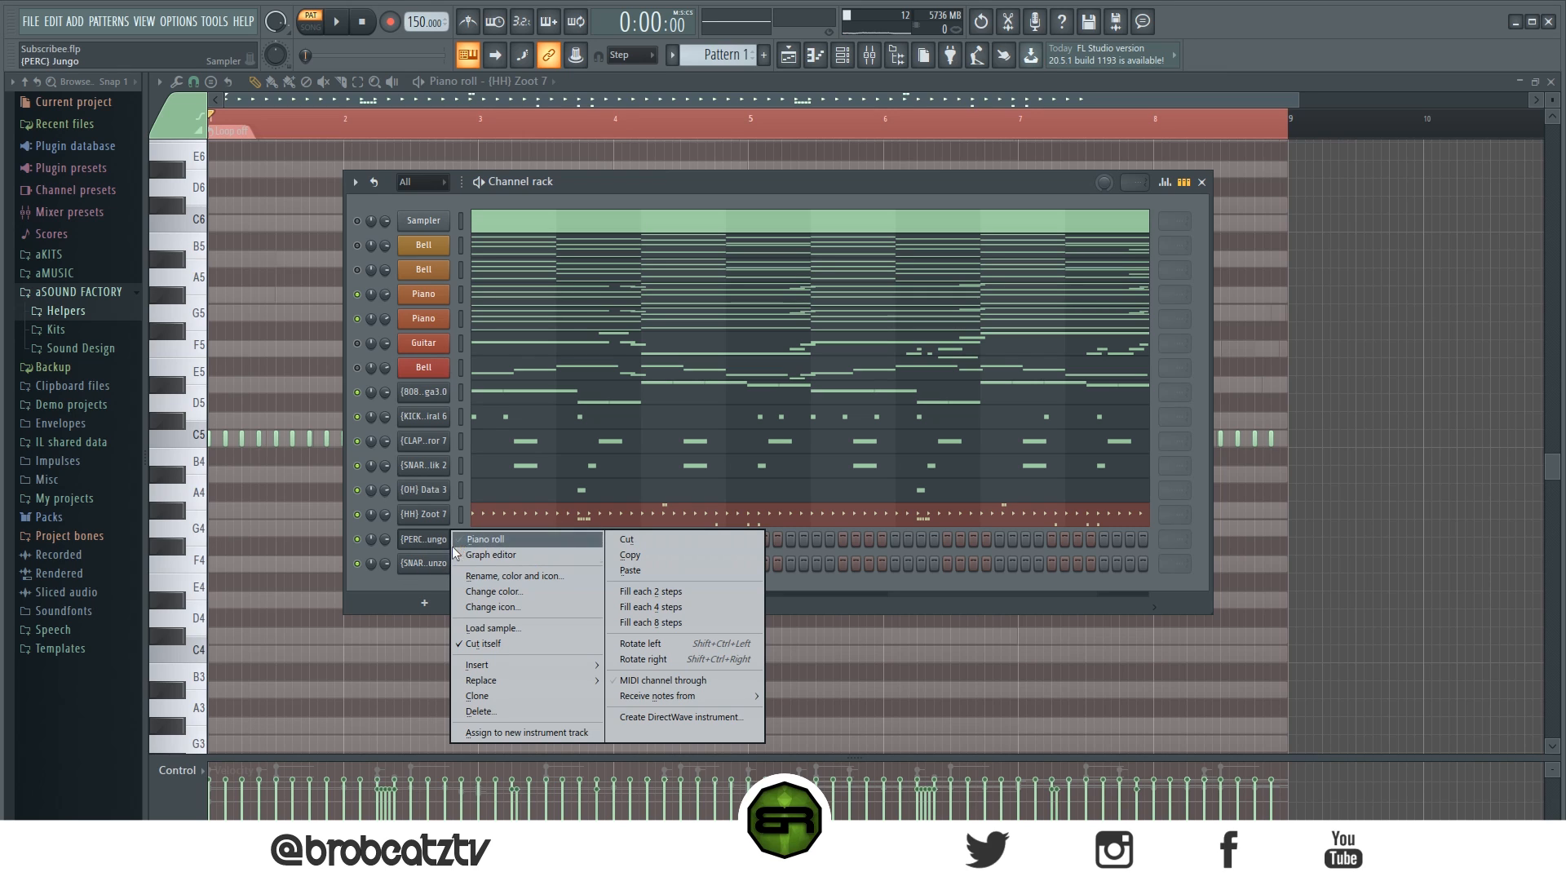
click(420, 563)
right_click(434, 543)
click(501, 538)
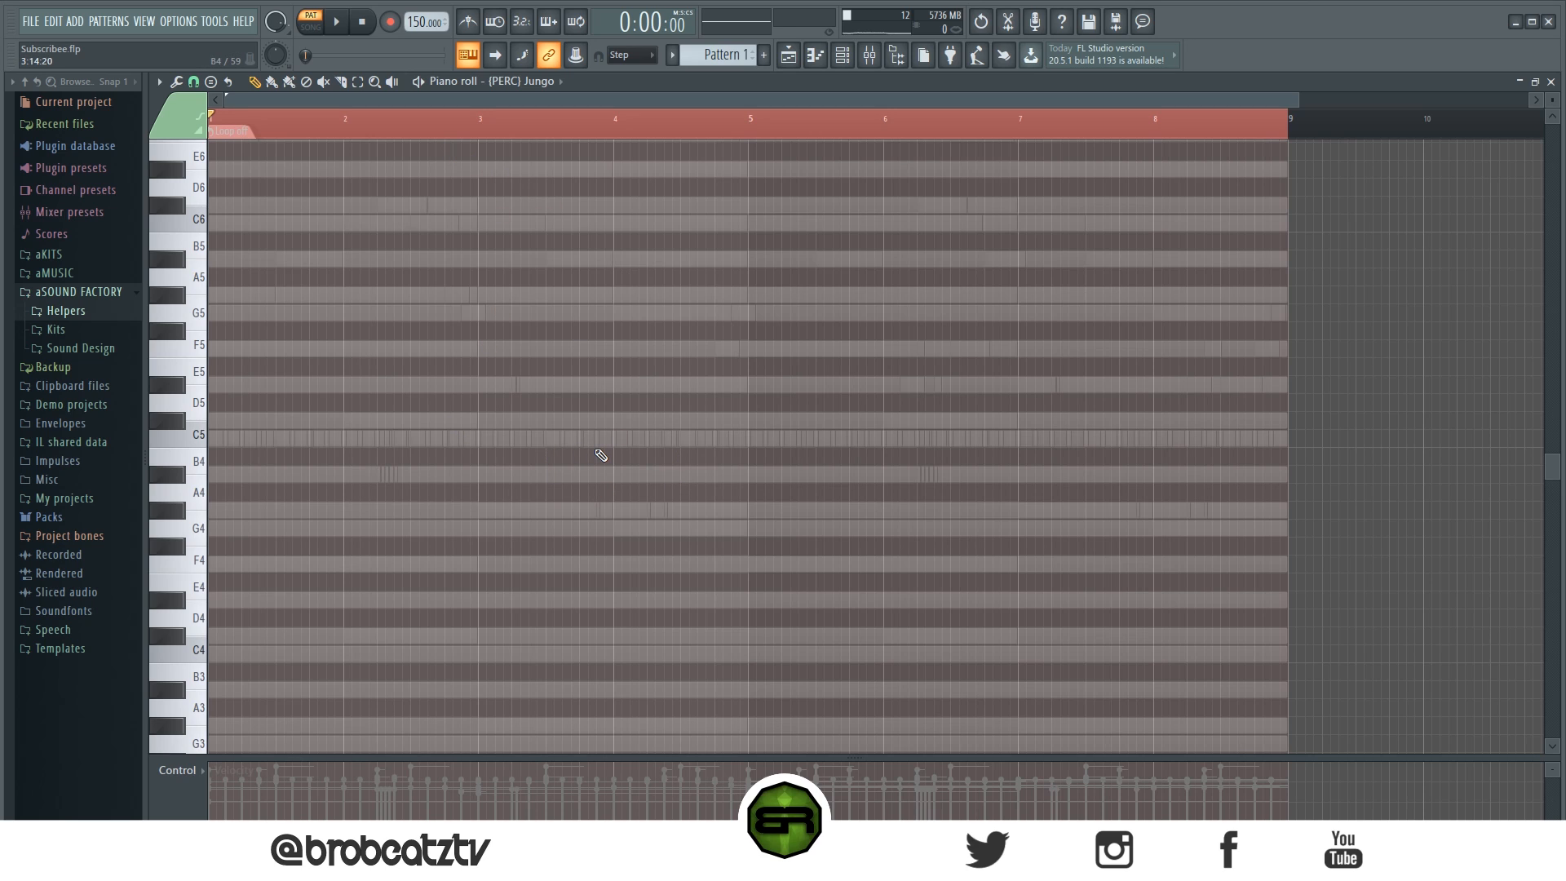
Step: Play the pattern and add C5 percussion notes at 2:13, 3:05, 4:05 and 5:07
key(space)
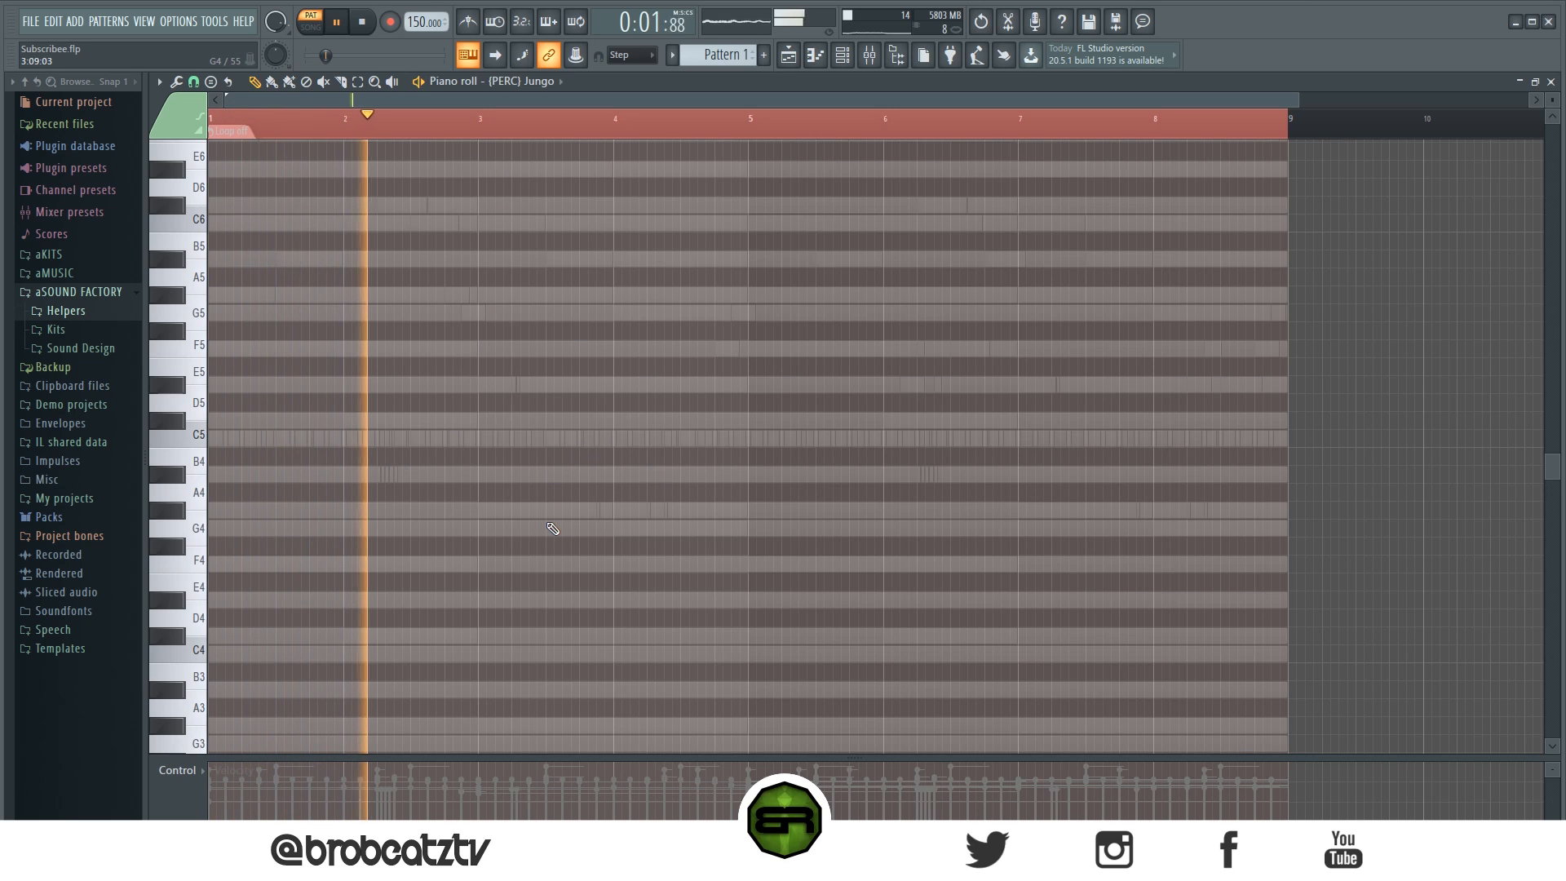
key(space)
key(space)
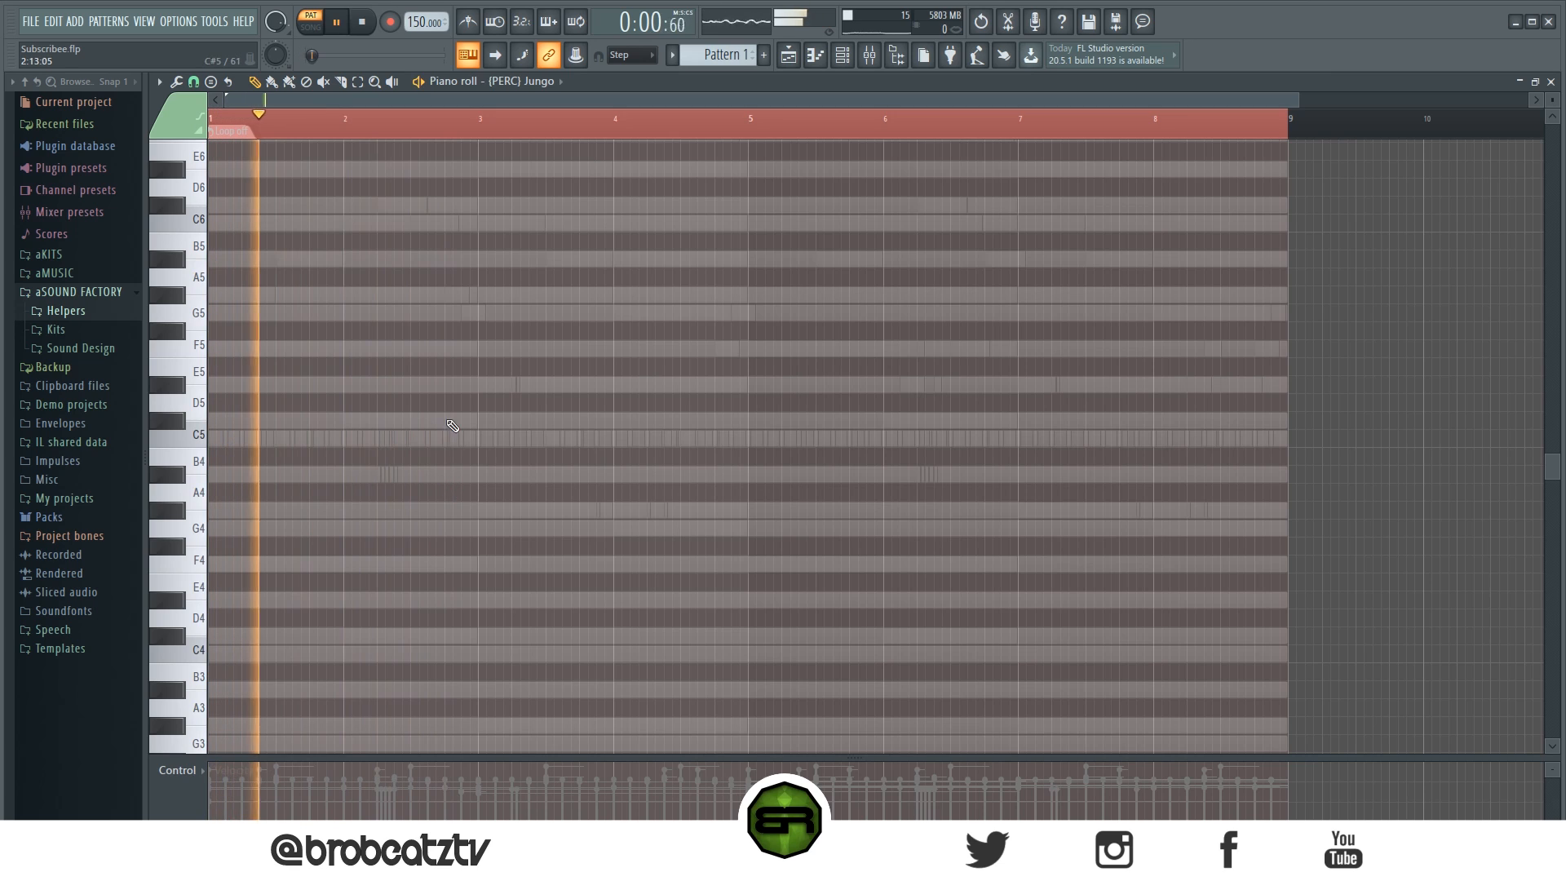
drag(454, 440, 471, 441)
key(space)
scroll(503, 128, up, 2)
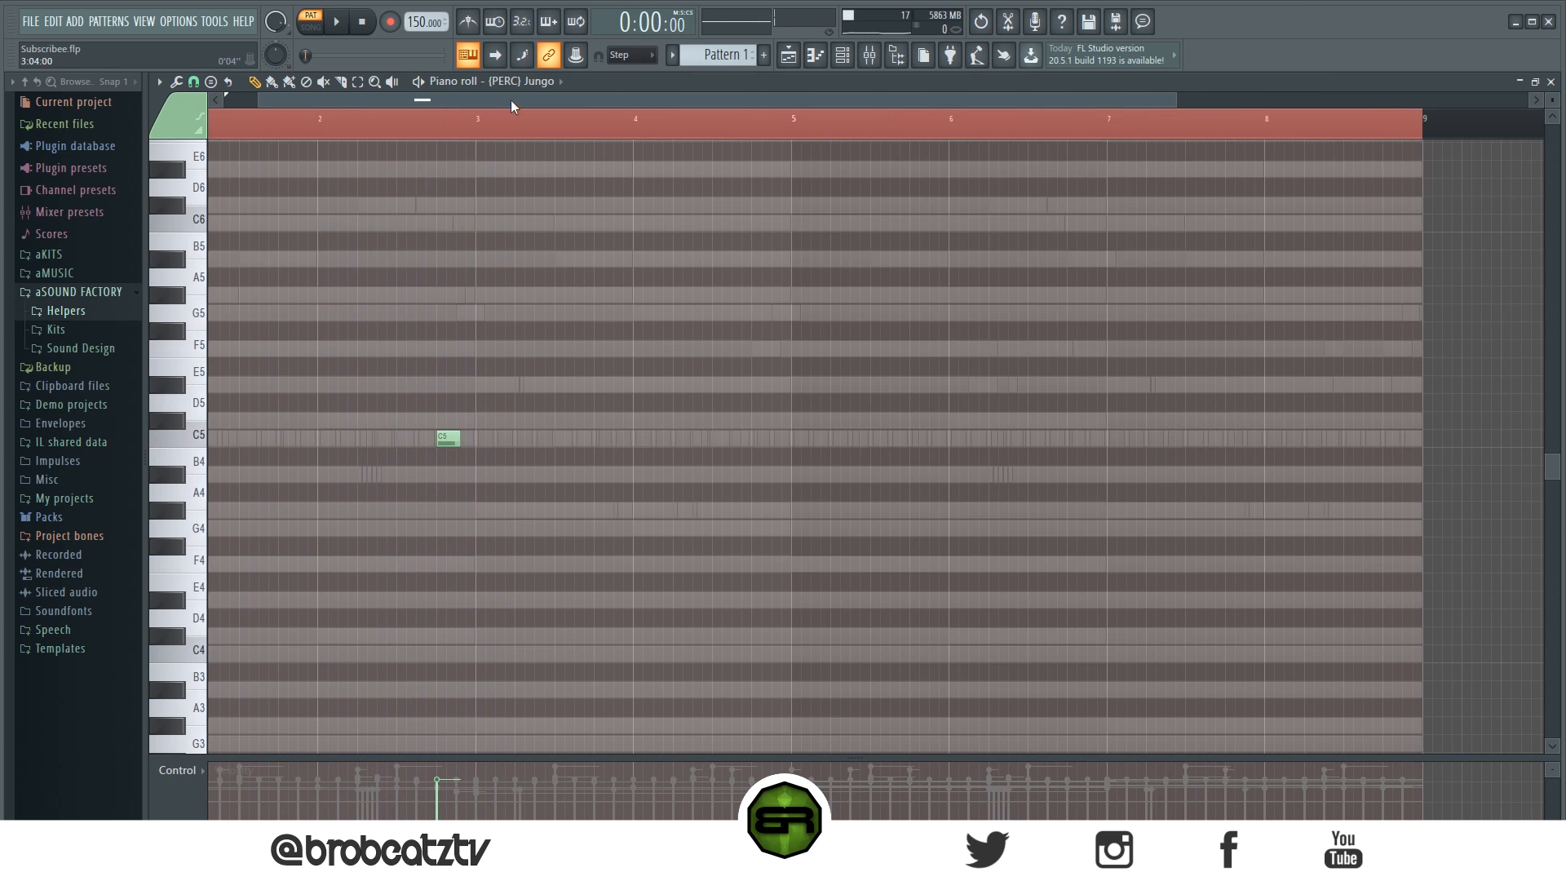
key(space)
click(571, 439)
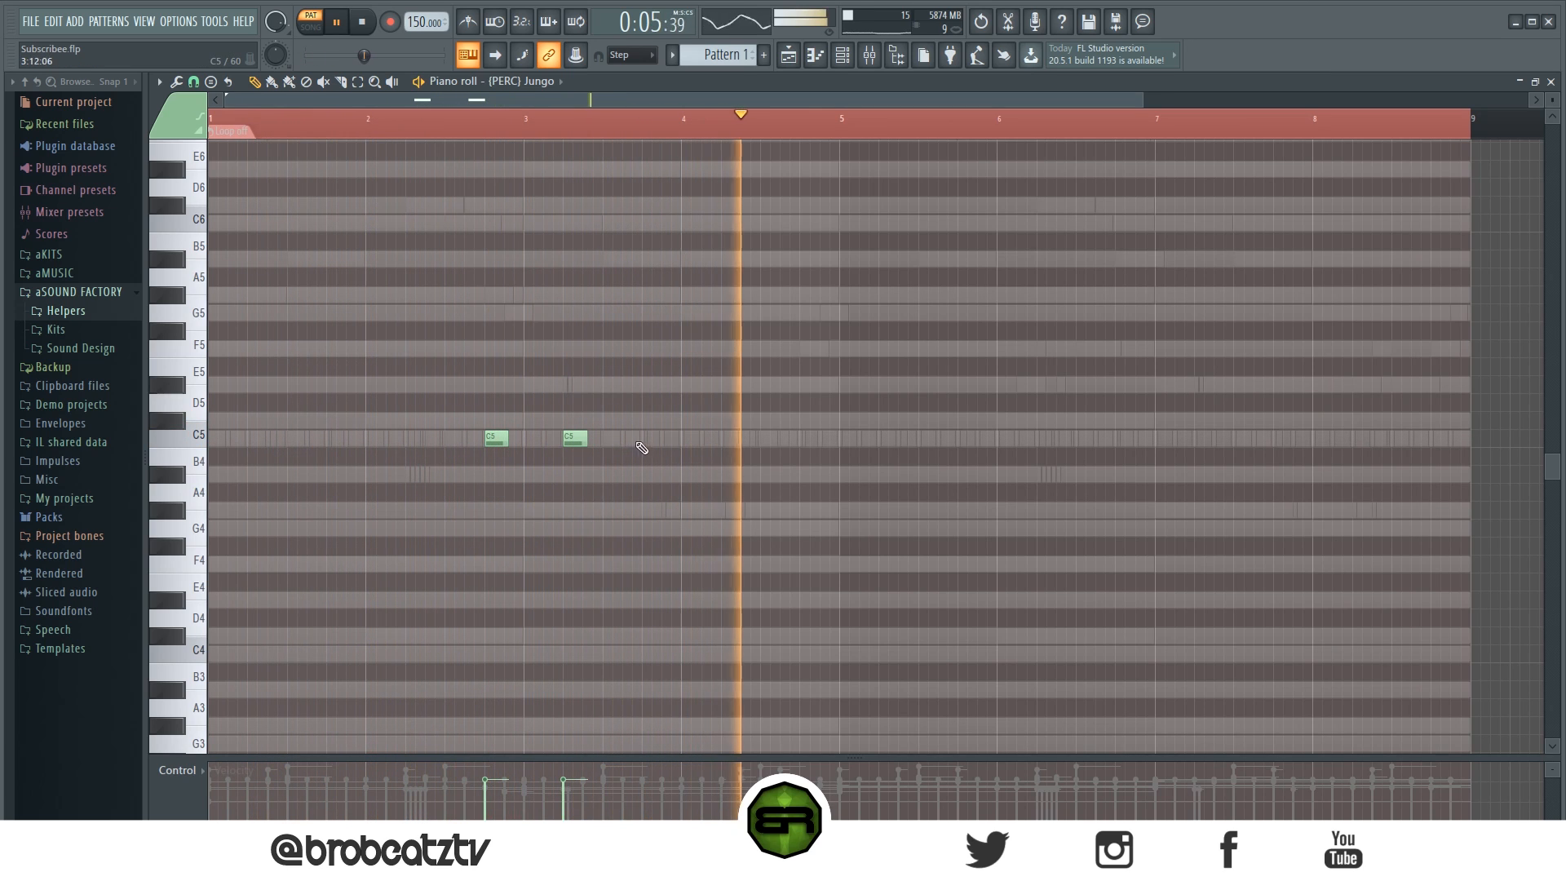
click(733, 439)
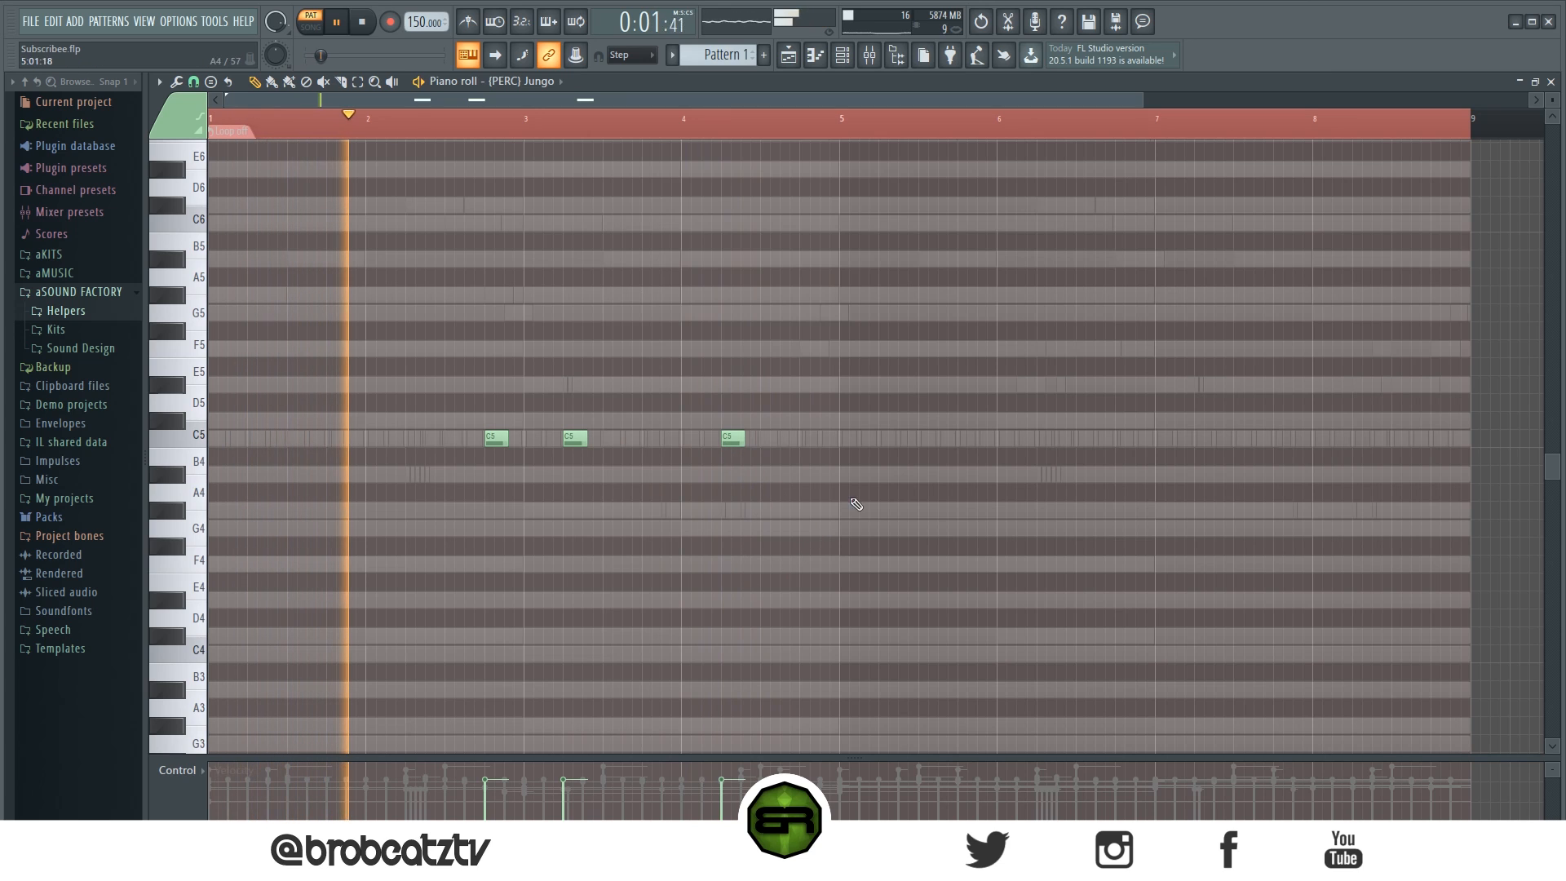
click(906, 438)
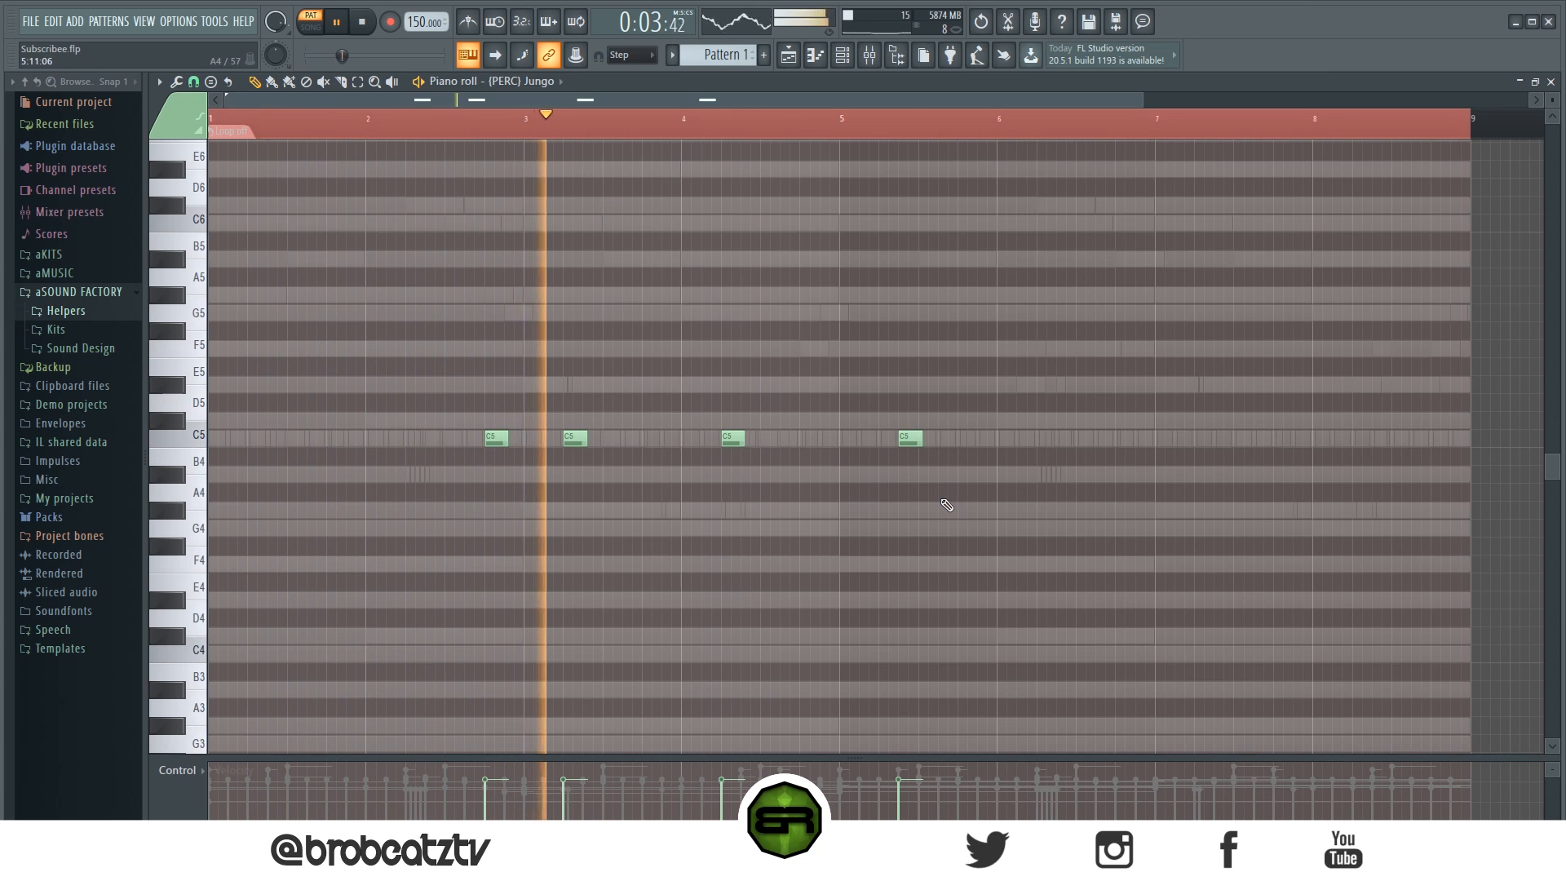
Step: Shorten the four percussion notes to two steps each and move the last one to 5:05, replaying from early bar 4
scroll(618, 101, right, 2)
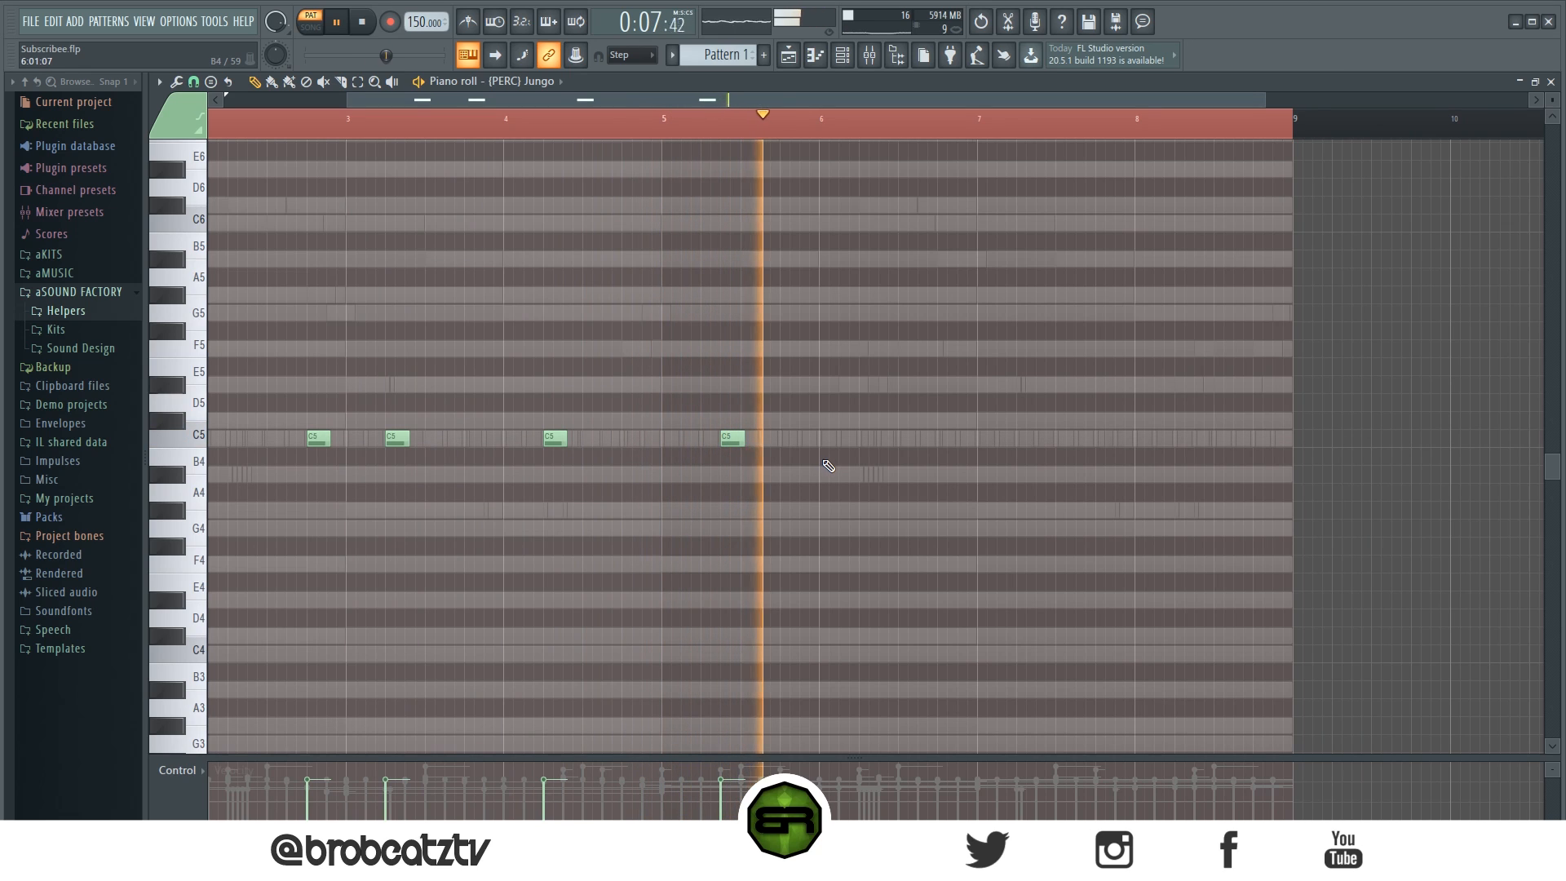
click(618, 129)
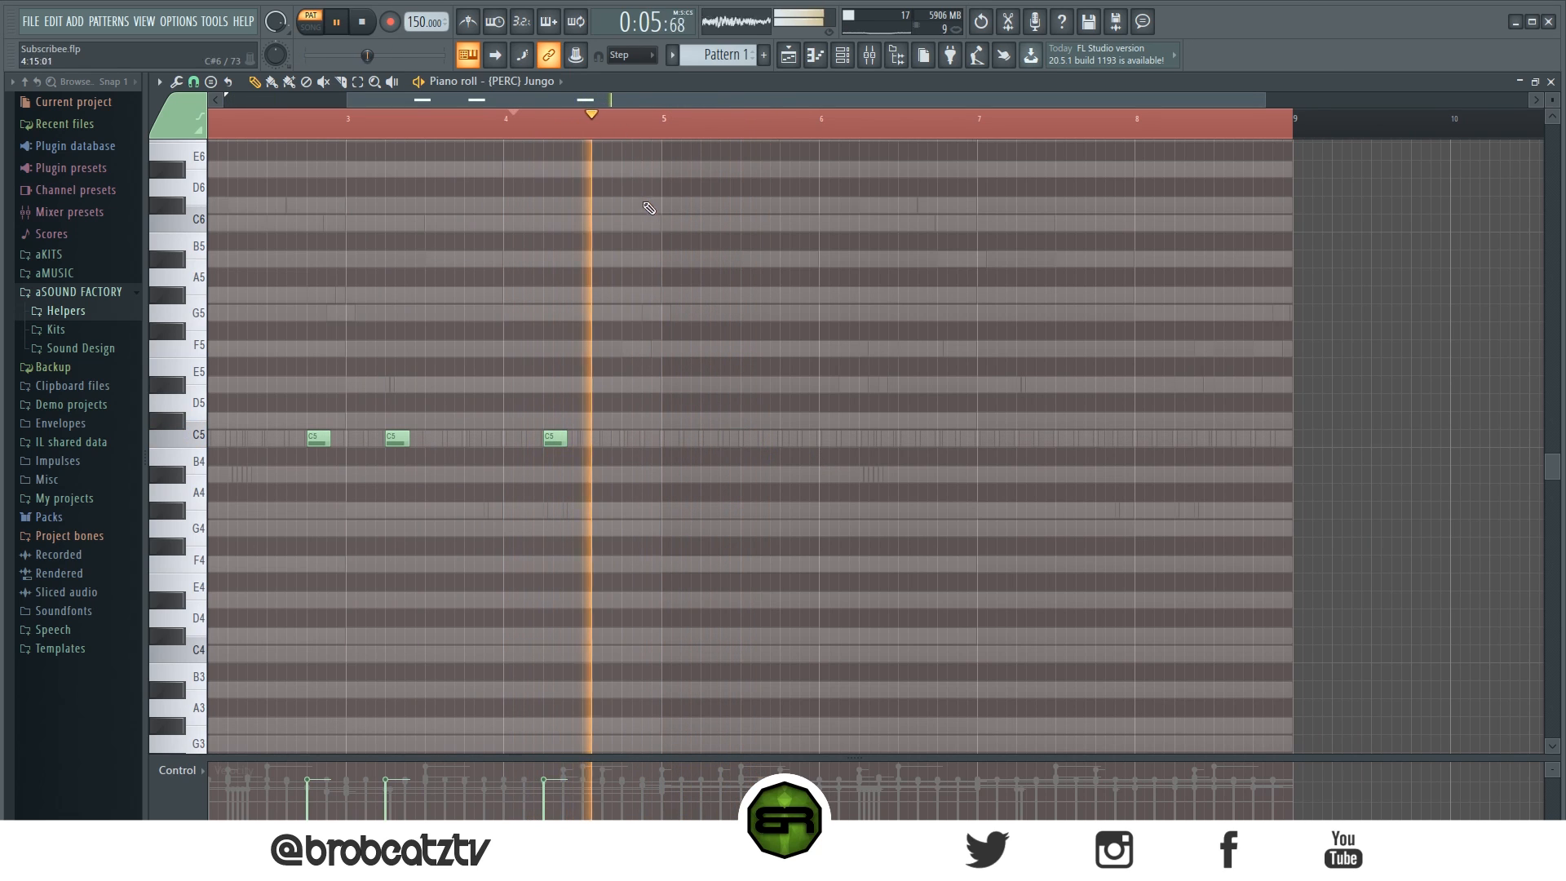
key(space)
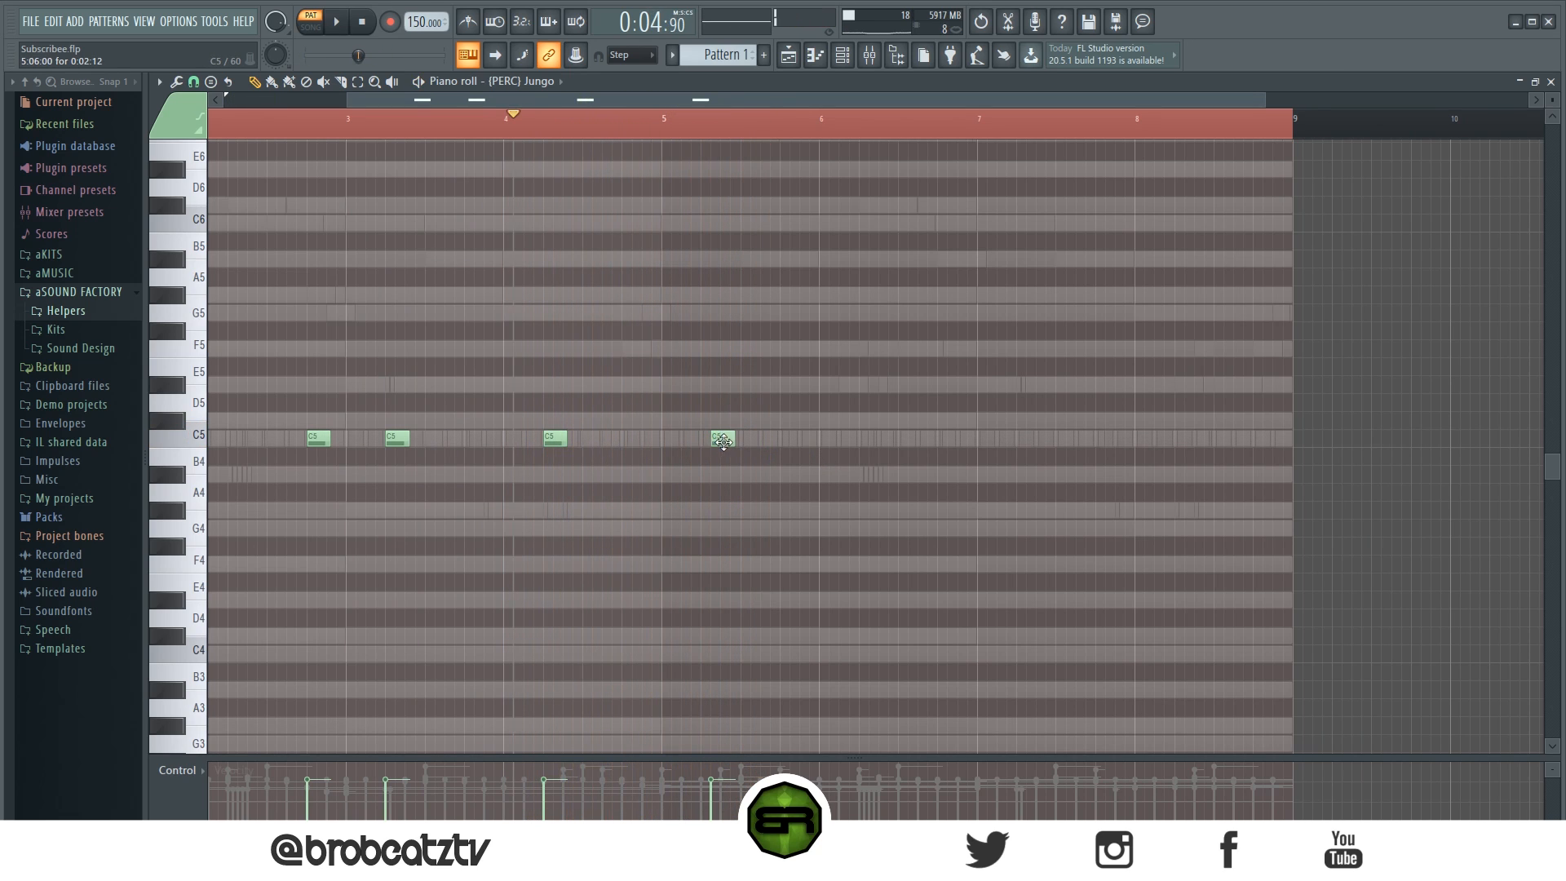
key(space)
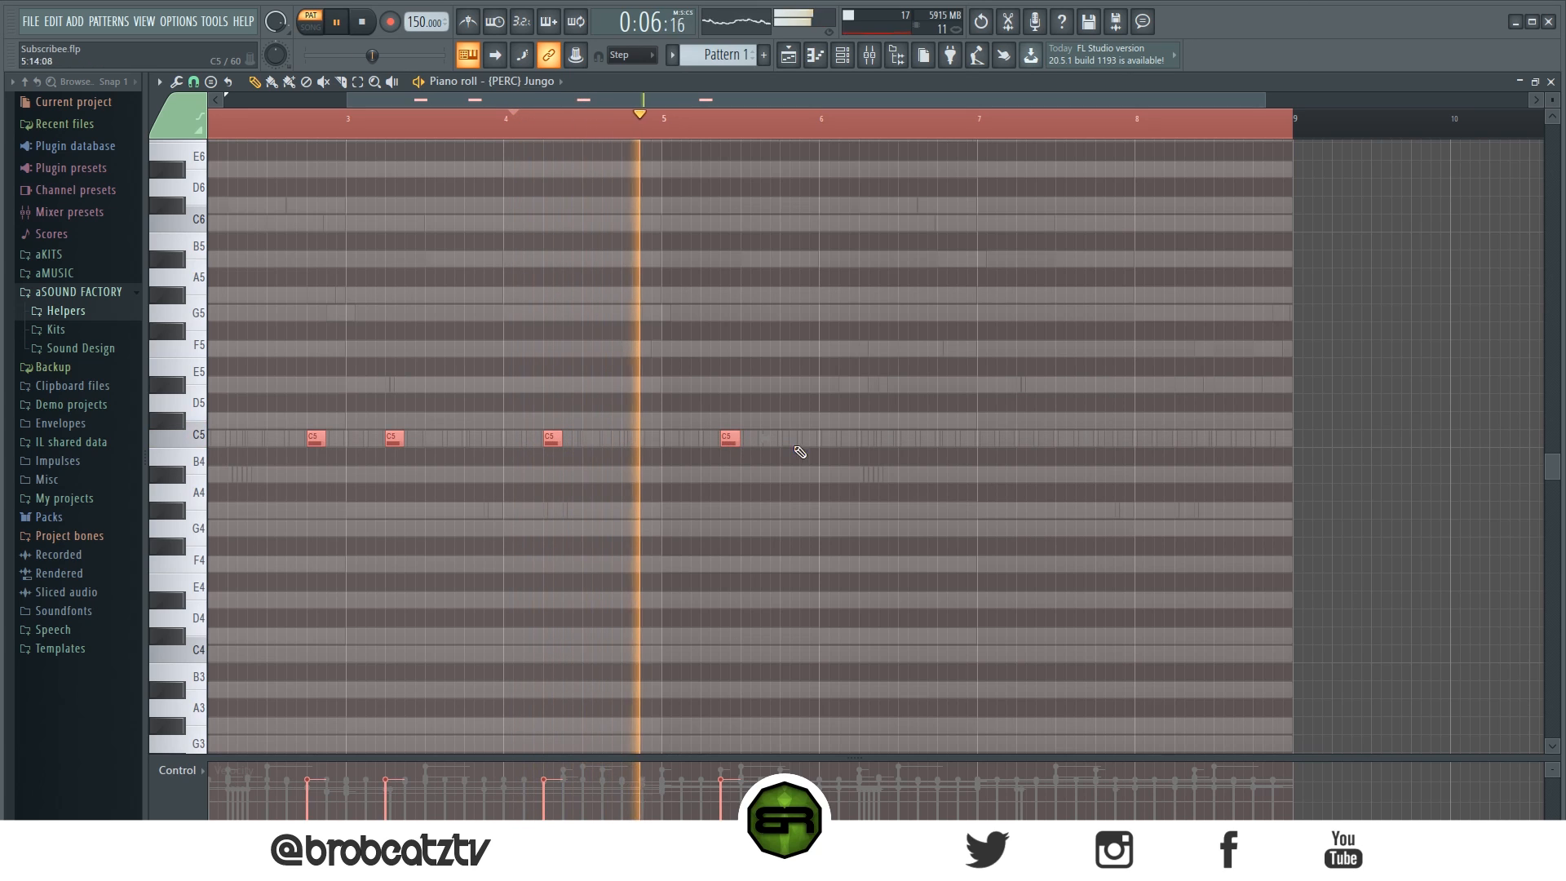
key(space)
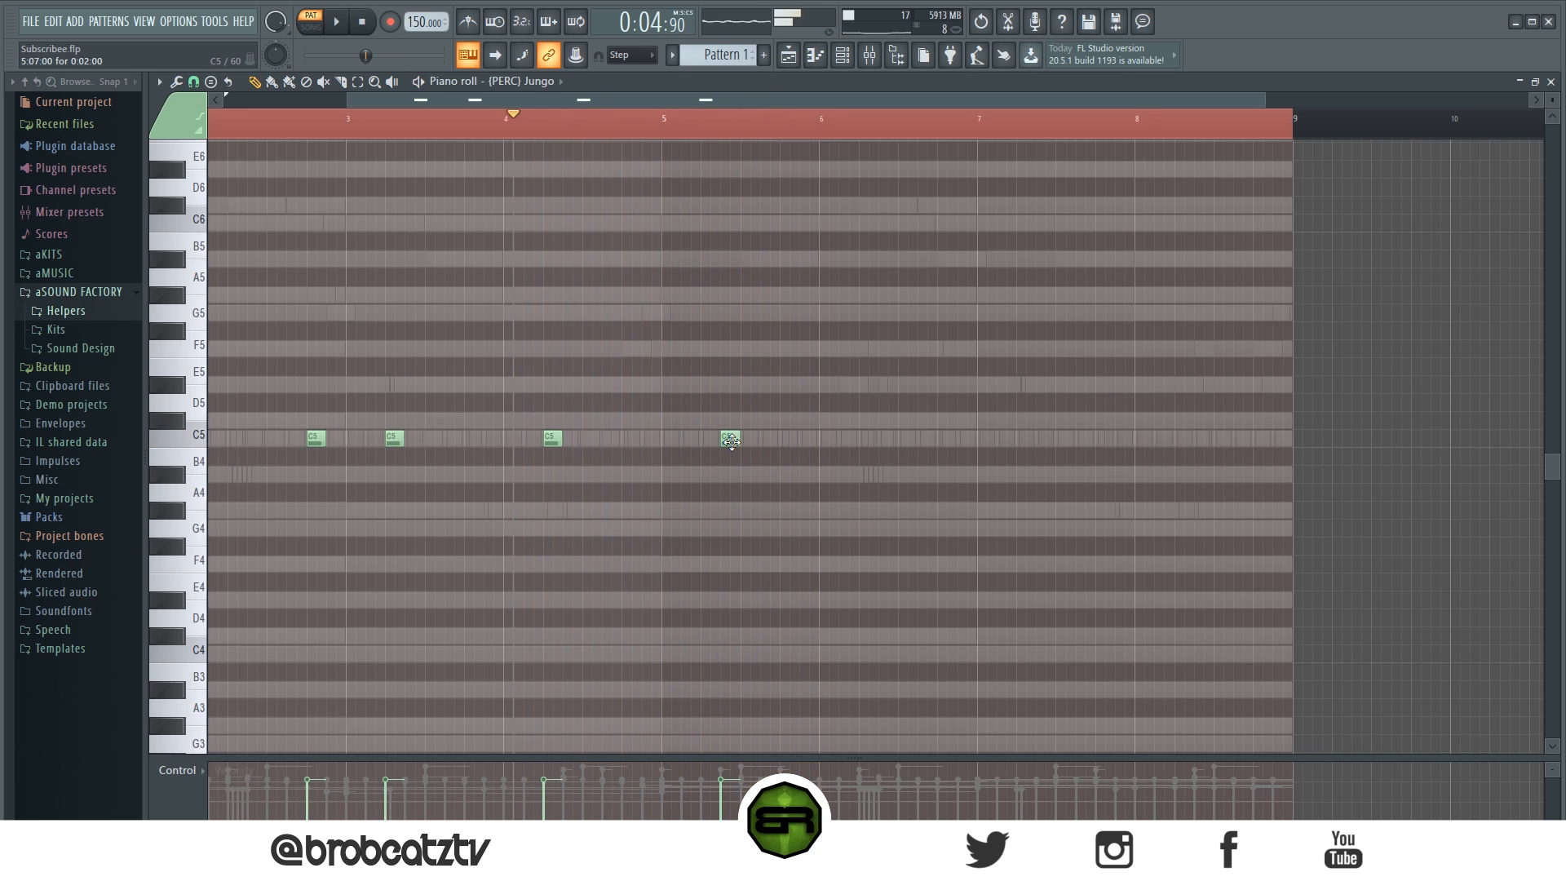
drag(731, 441, 721, 443)
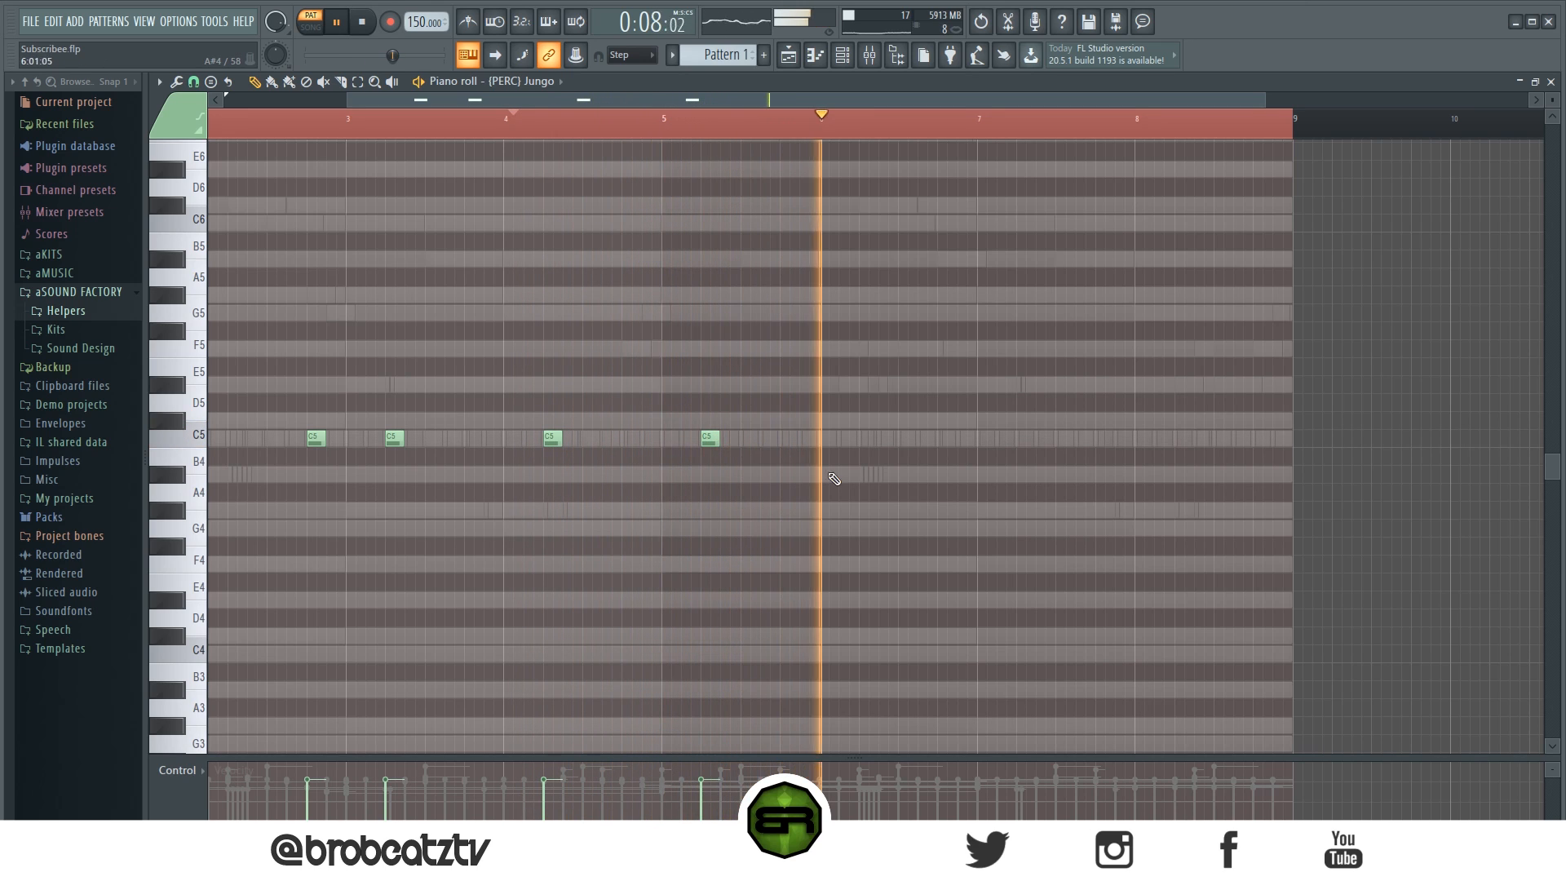
key(space)
Step: Add C5 percussion notes at 6:07, 7:05 and 8:13, and slightly raise the velocity of all percussion notes
click(1042, 439)
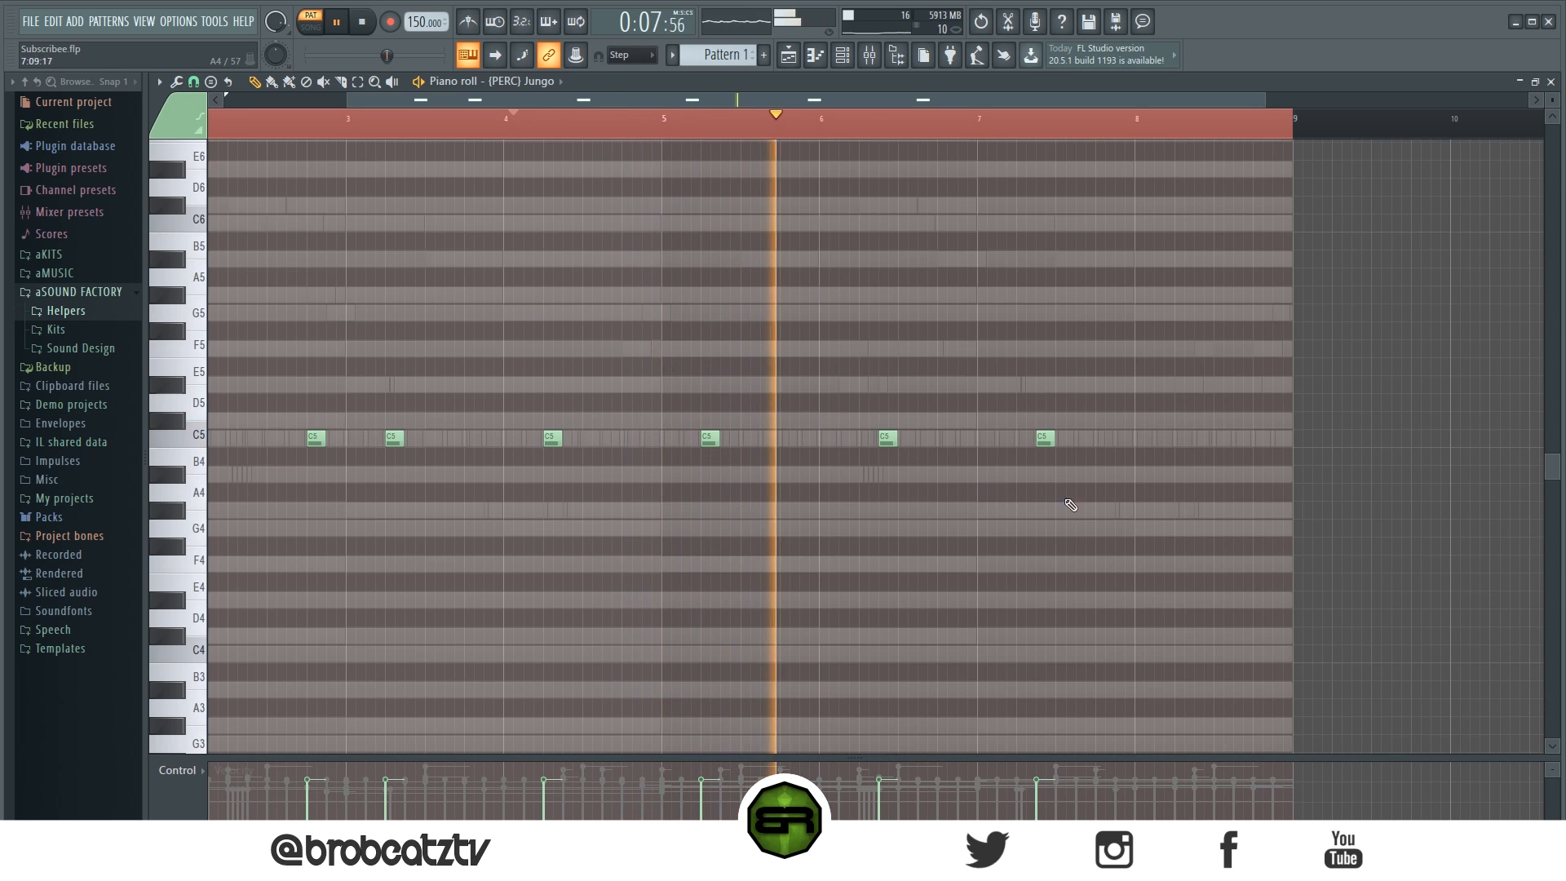
click(1263, 439)
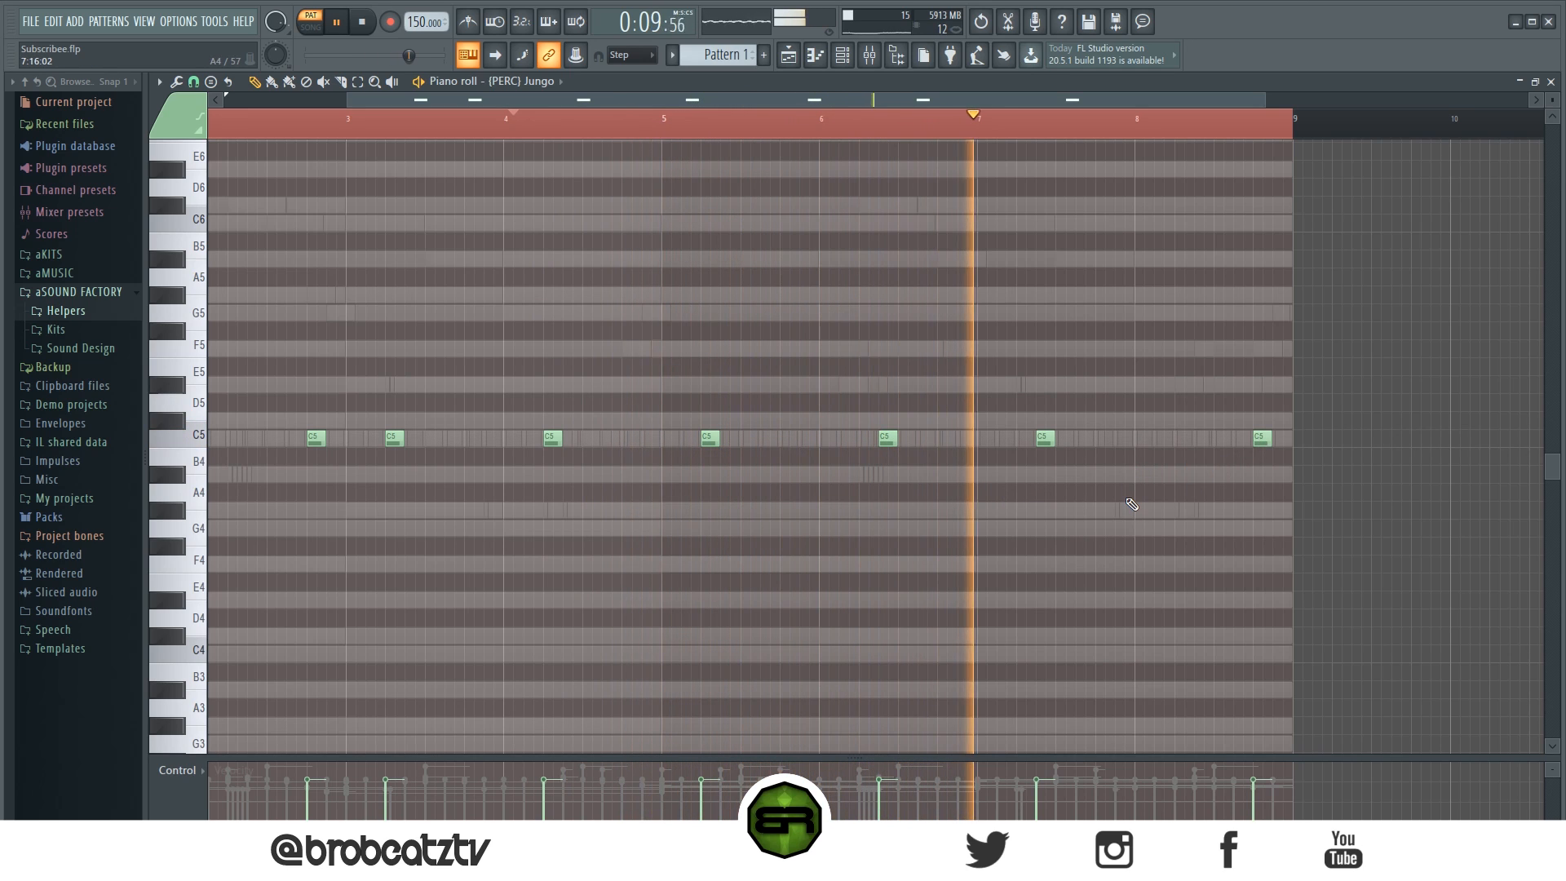
drag(1050, 441, 1031, 441)
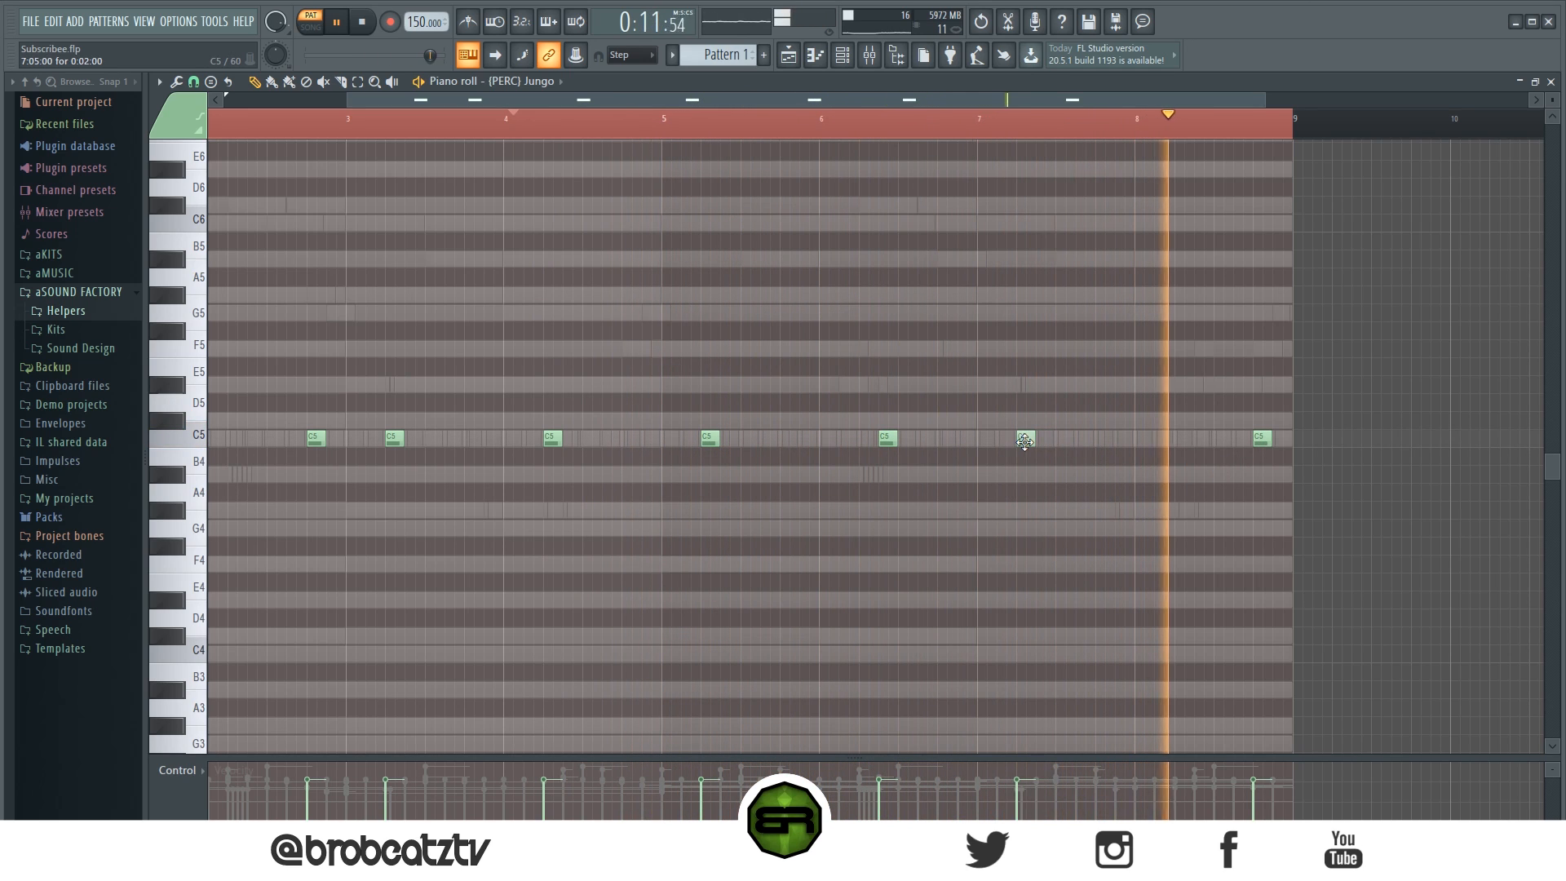
key(space)
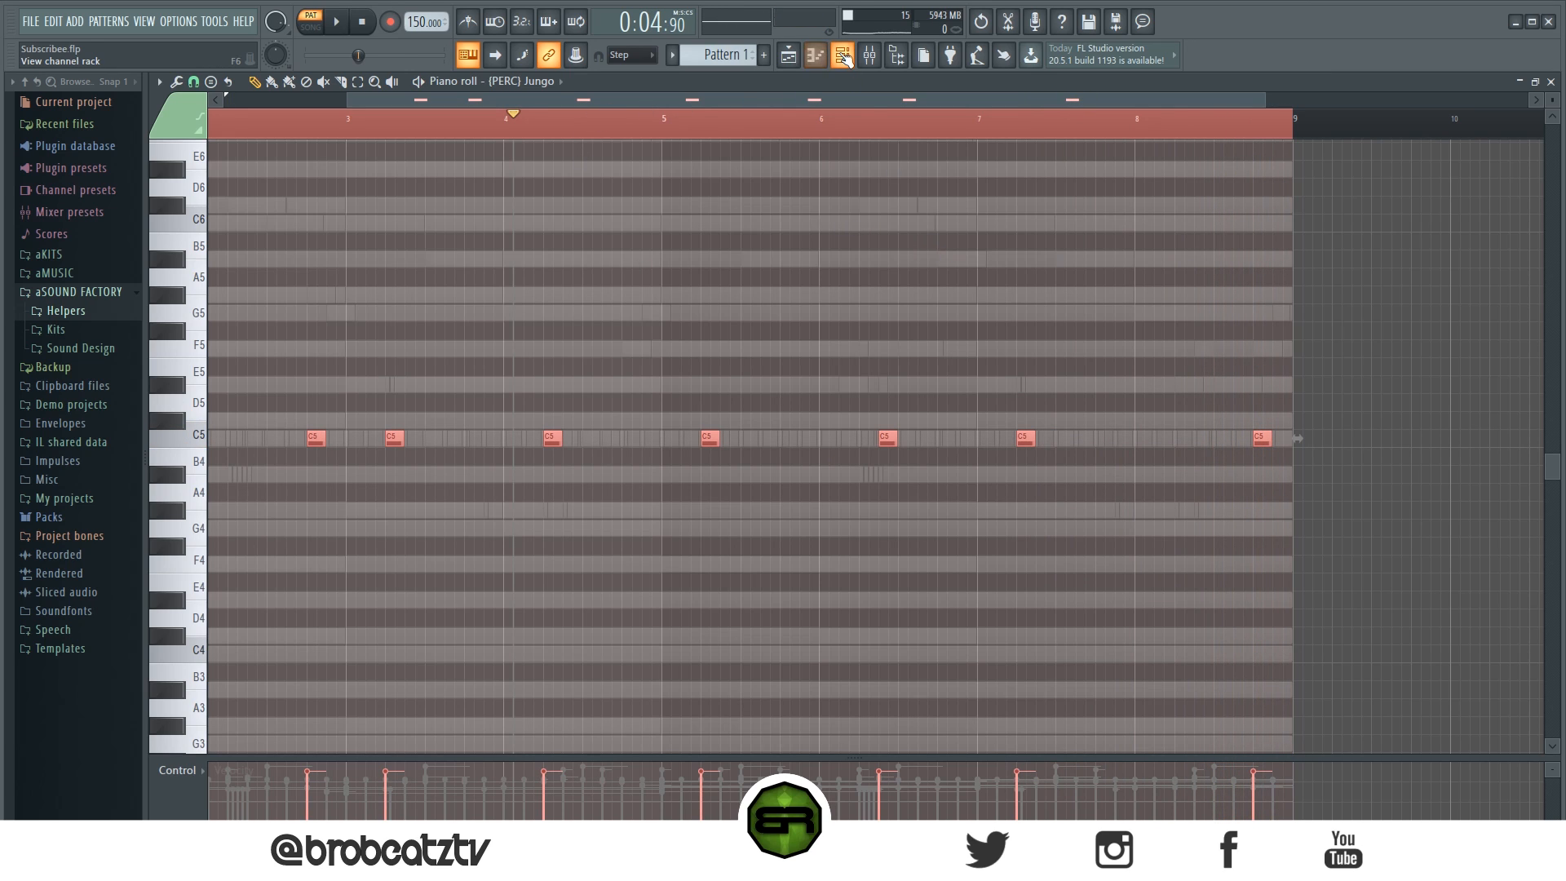
Step: Open the (SNARE) Dunzo channel in the piano roll and add C5 notes at 1:07 and 2:15 during playback
click(844, 57)
right_click(445, 561)
click(525, 579)
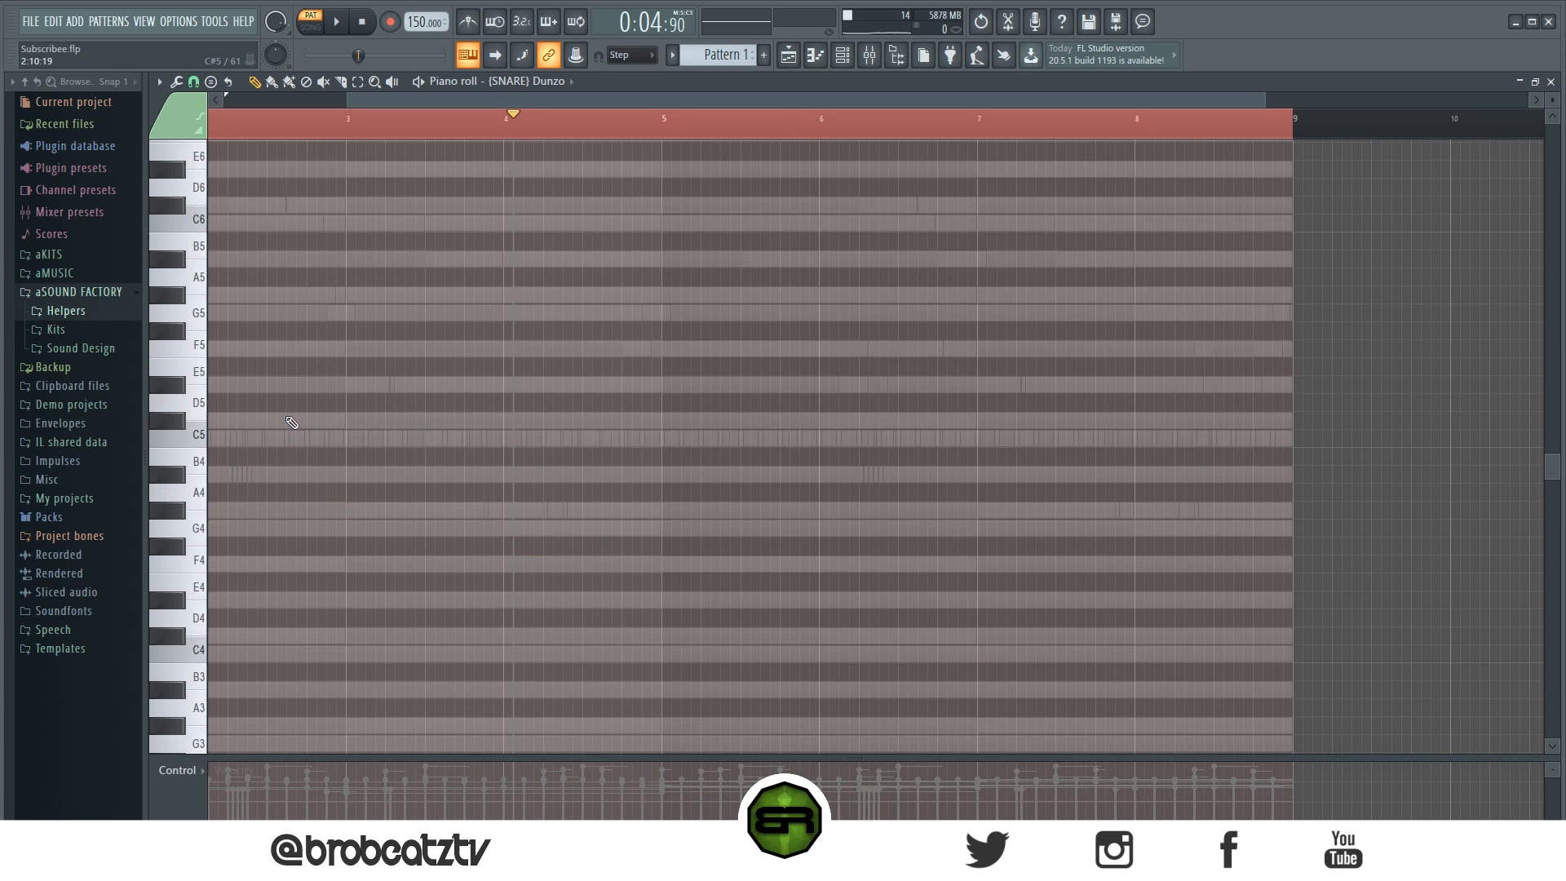
scroll(261, 196, left, 3)
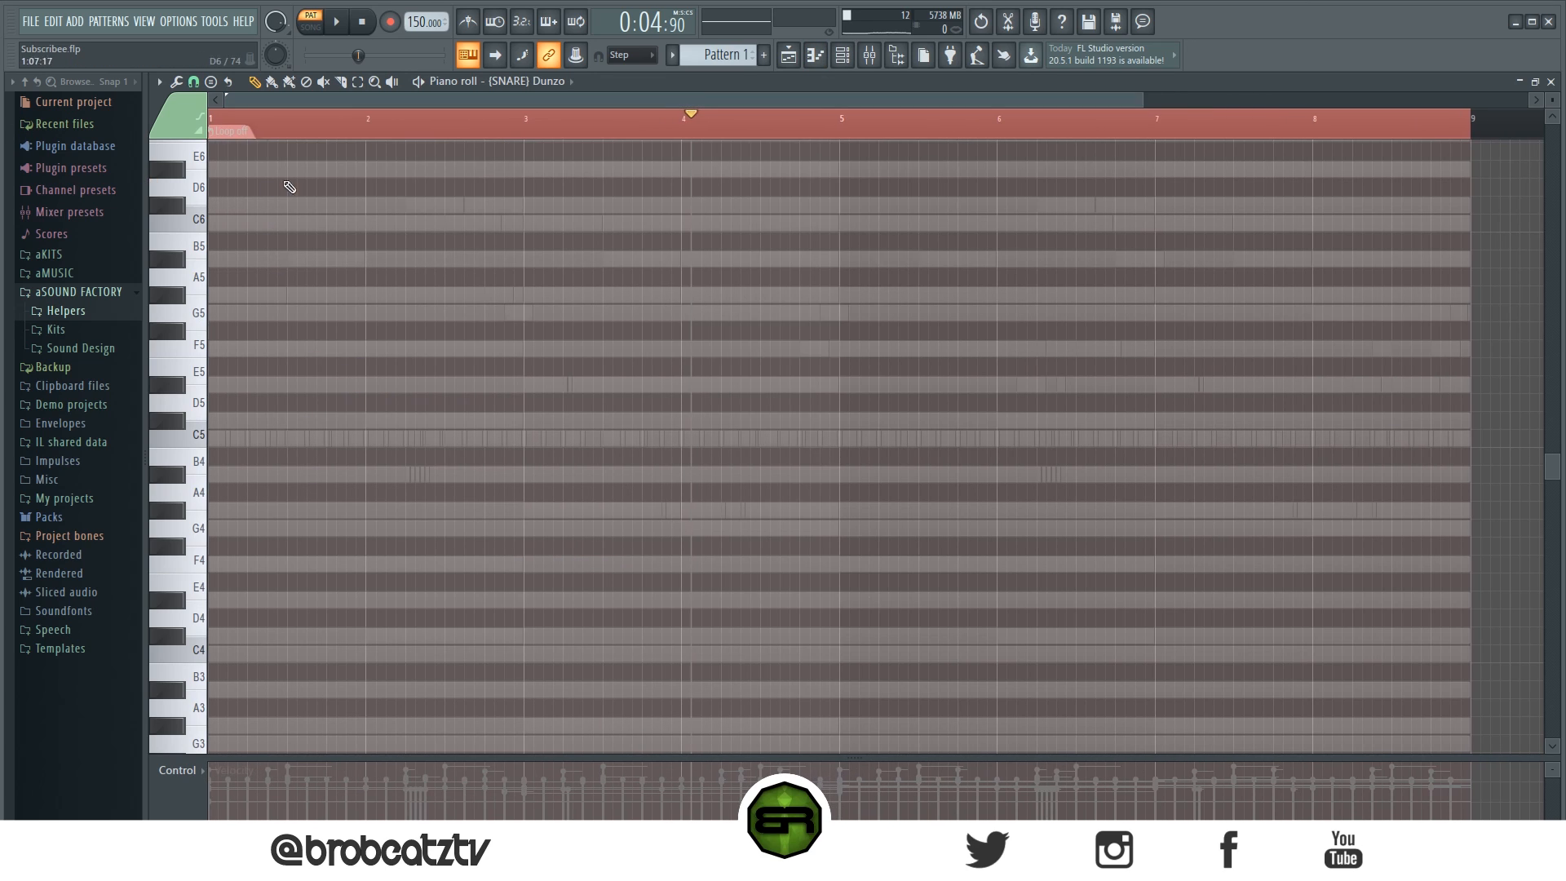
key(space)
key(space)
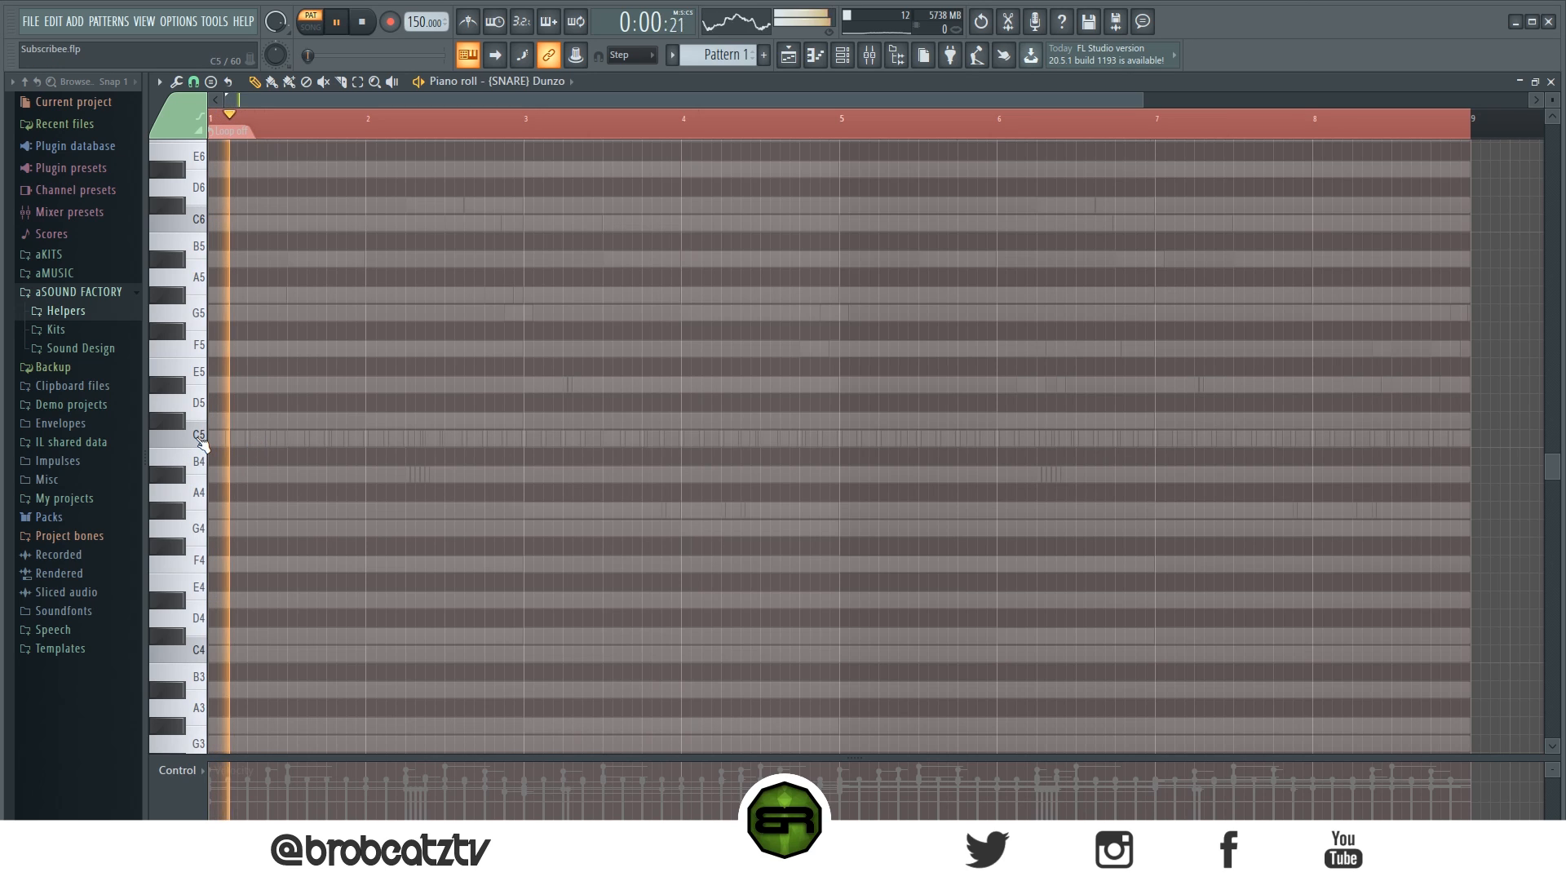
click(278, 439)
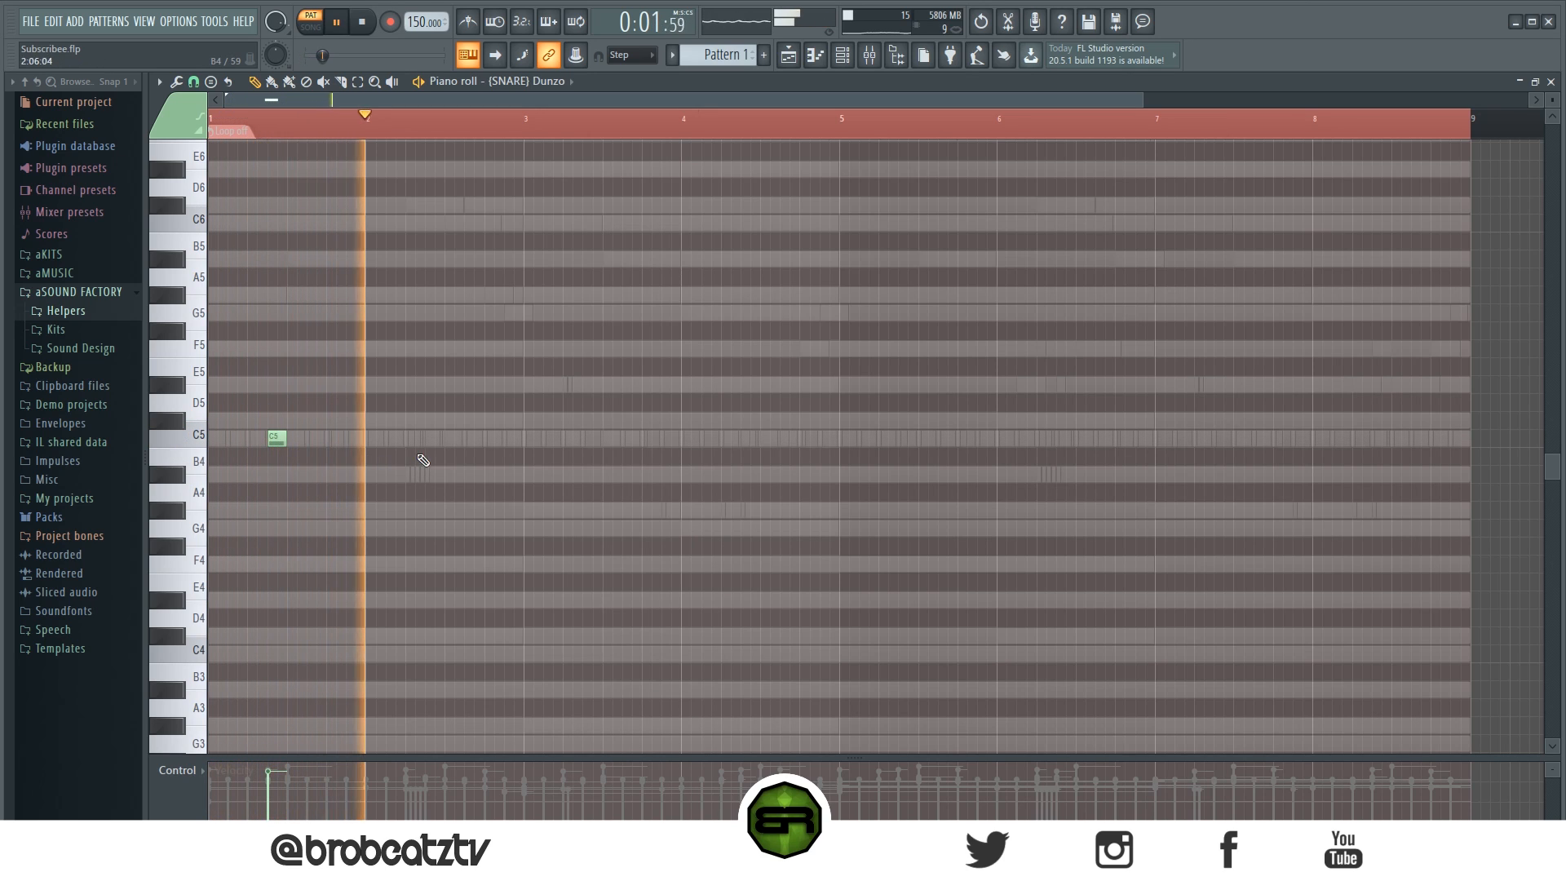
click(506, 439)
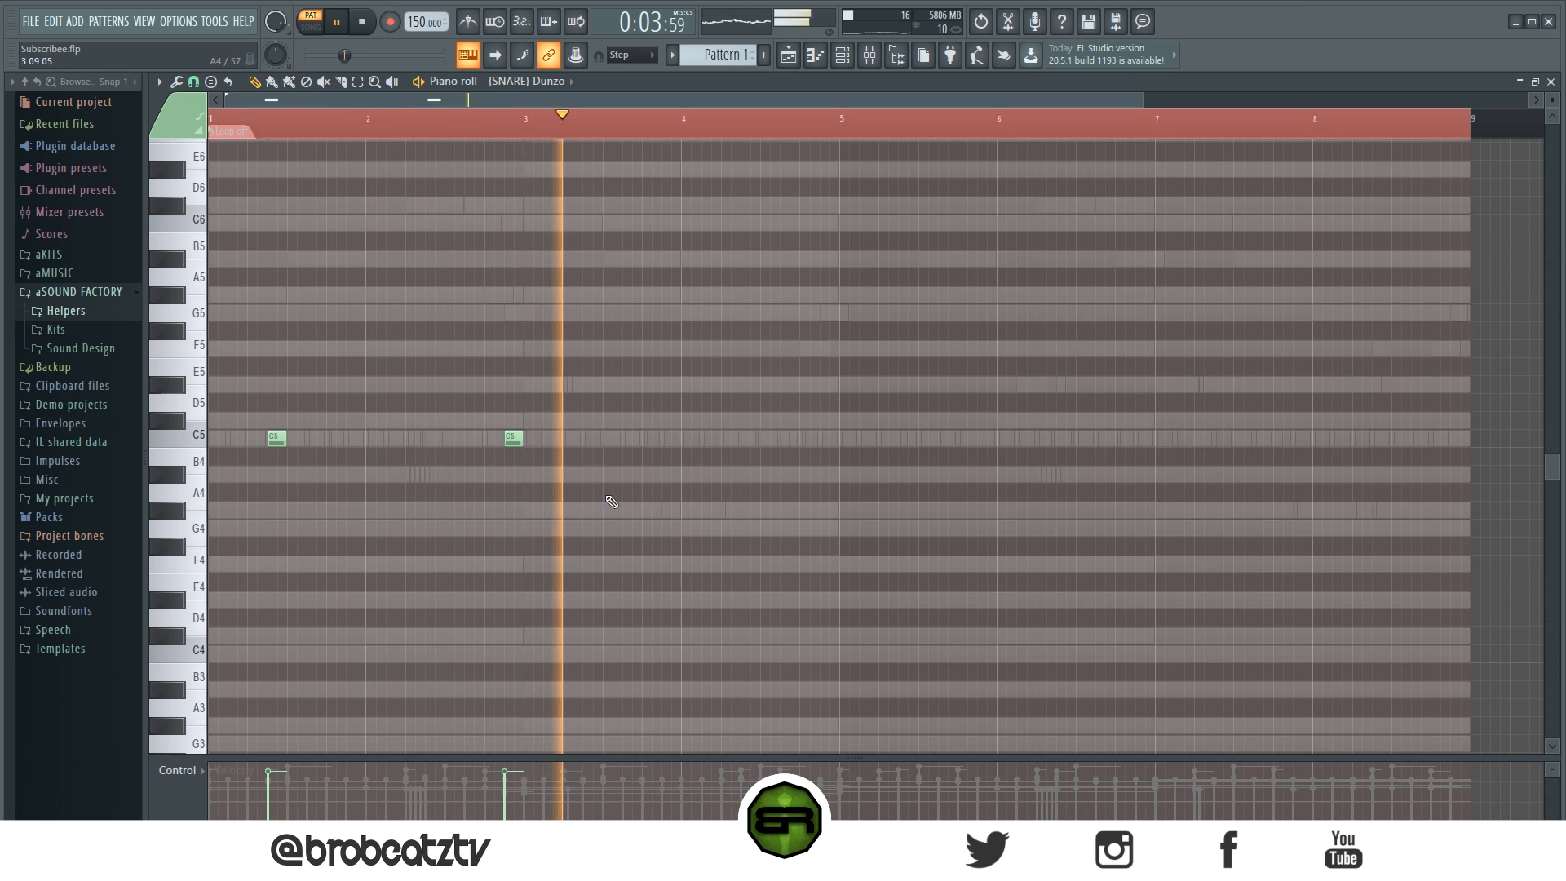
Step: Add further C5 snare notes at 3:15, 4:03, 5:03 and 5:11, checking them with playback
click(669, 439)
click(694, 441)
right_click(700, 441)
key(space)
click(708, 441)
key(space)
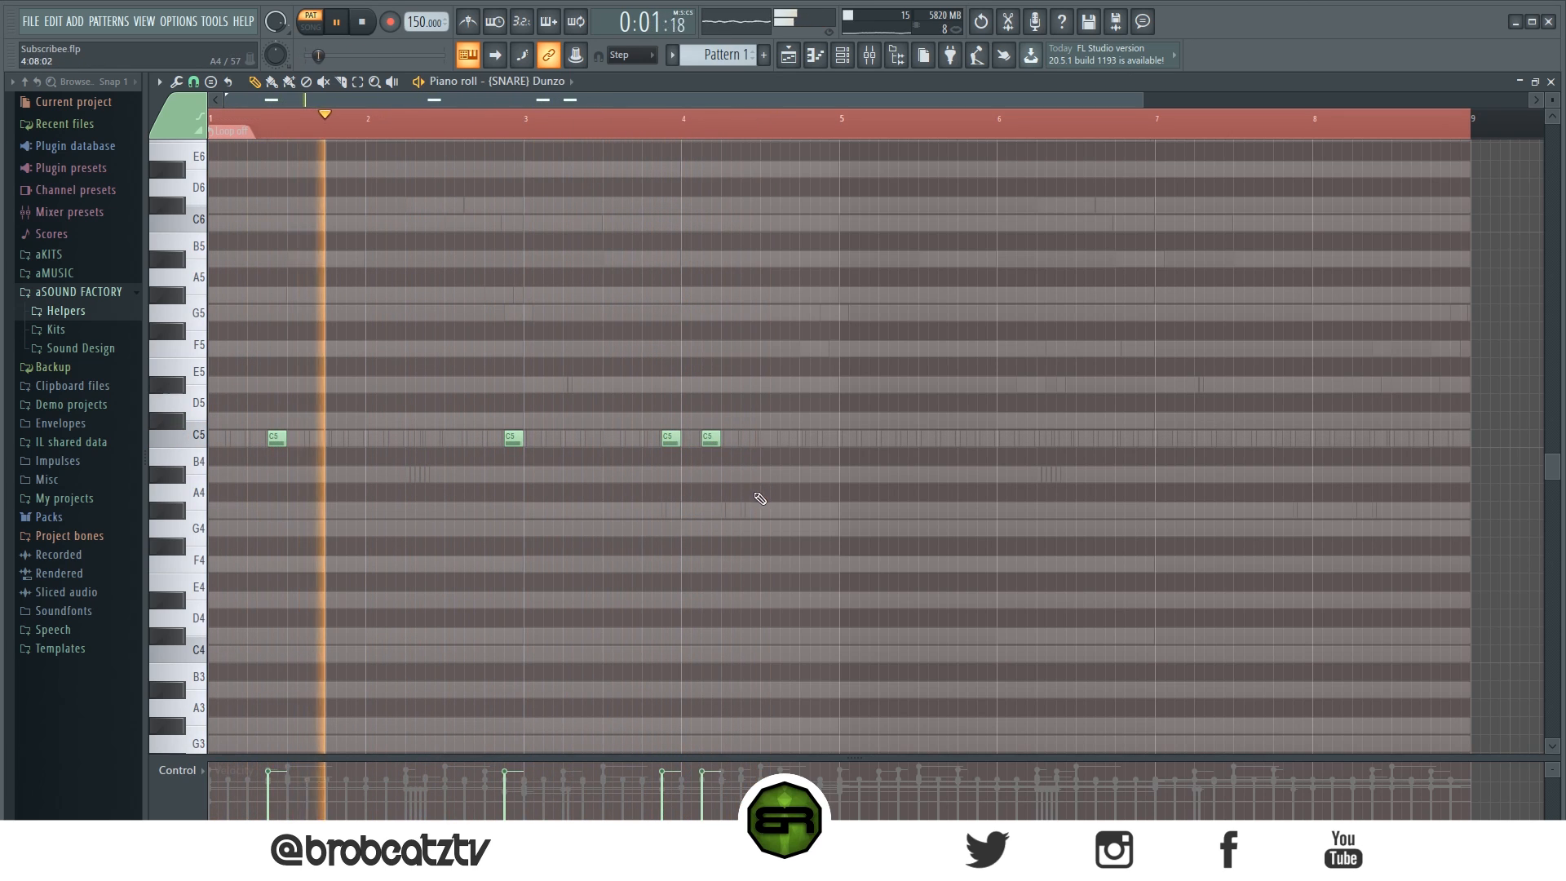
click(867, 439)
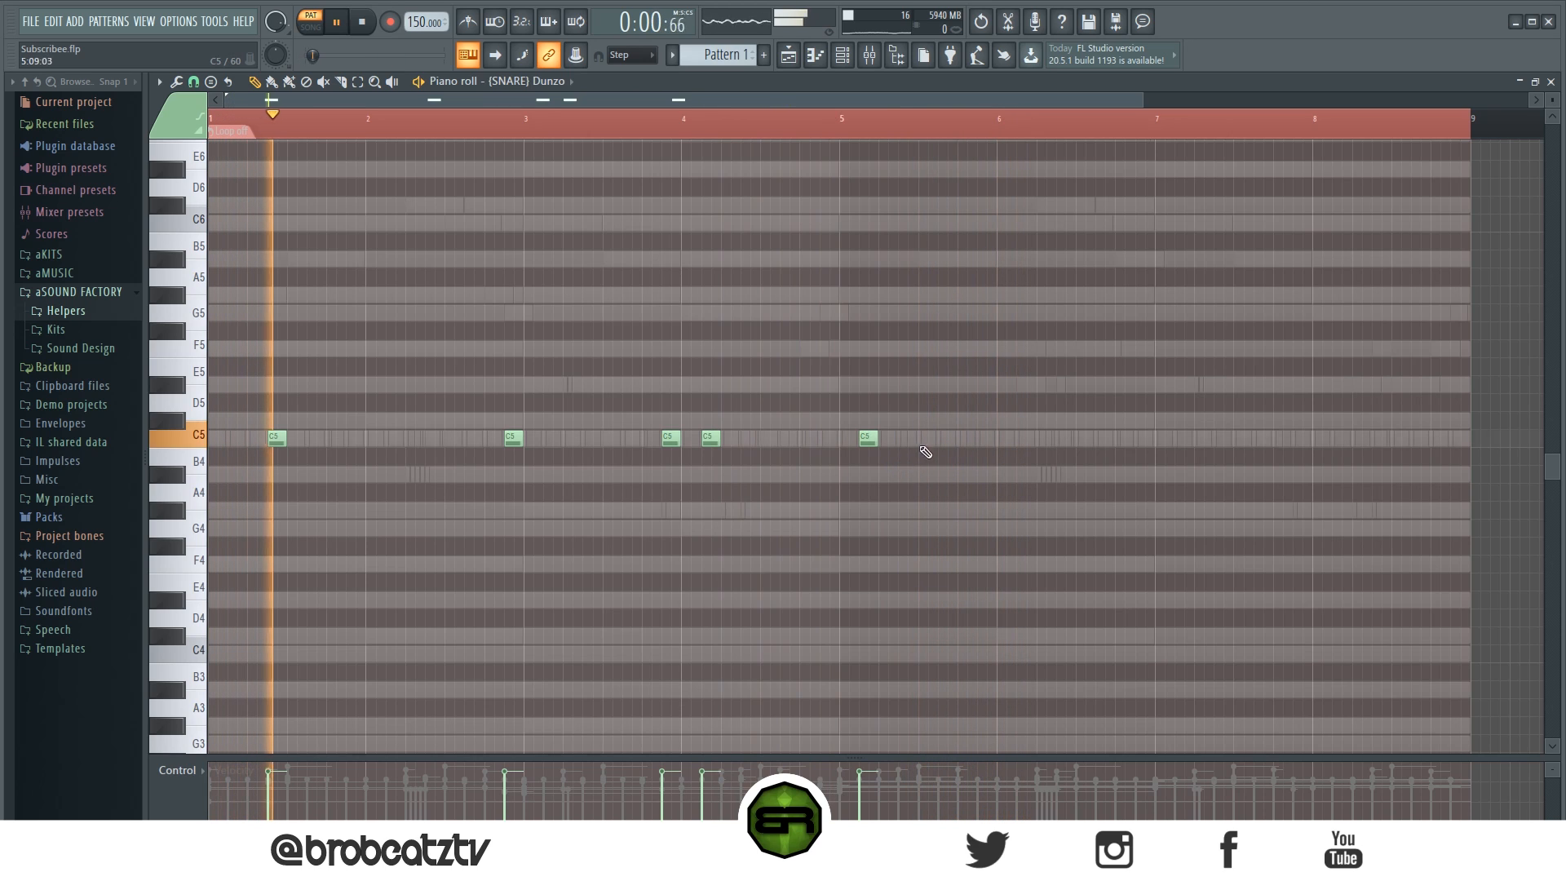
click(946, 439)
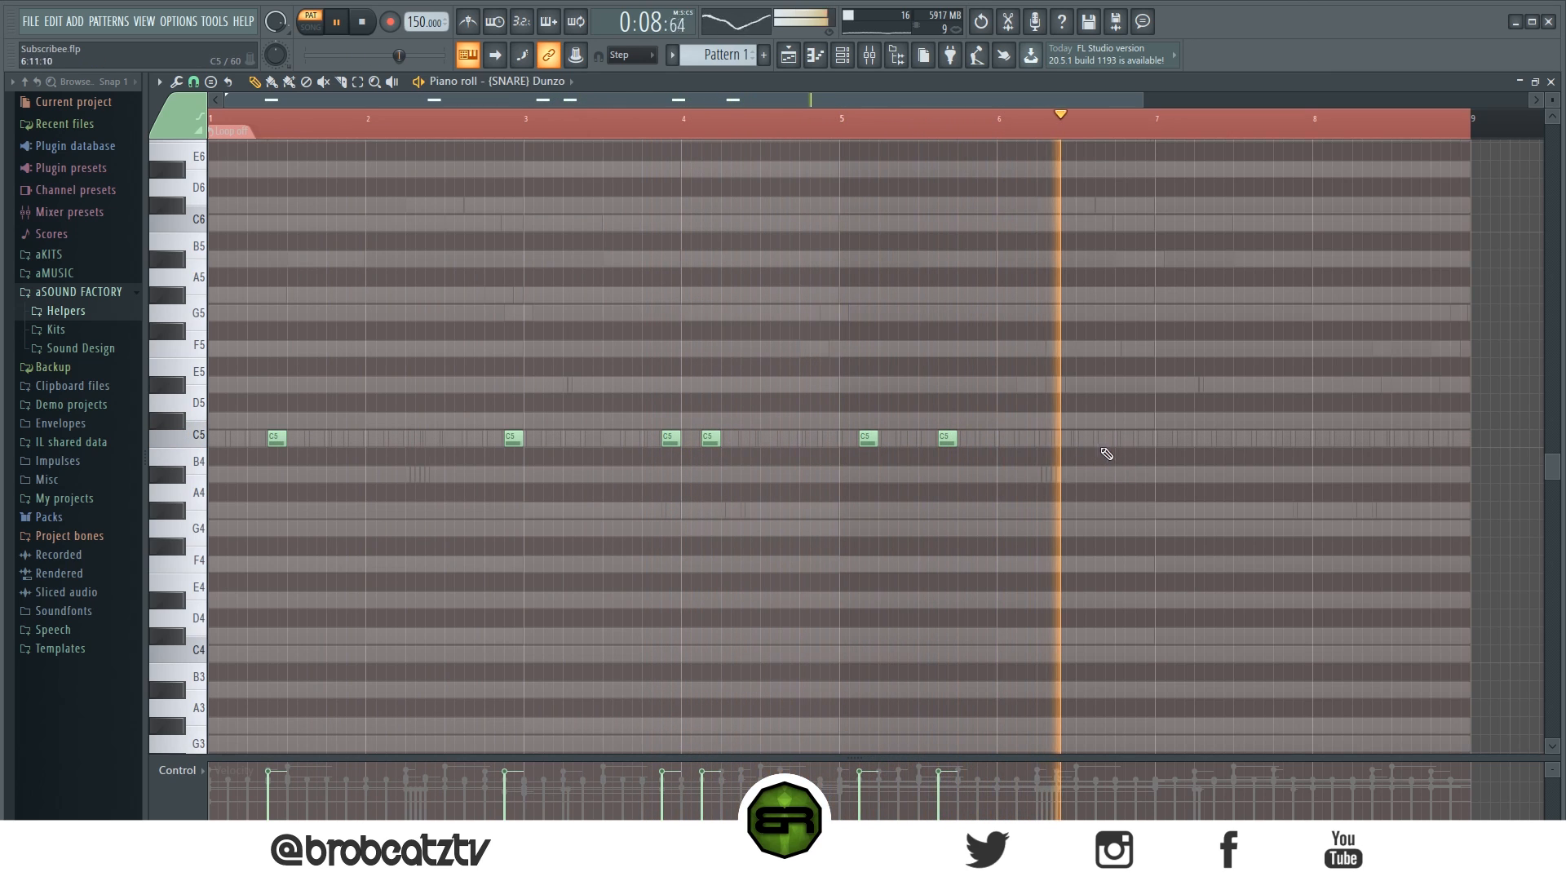
key(space)
Step: Try the (PERC) Jungo note from 5:05 at 5:07, play it from late bar 4, and undo the move
click(841, 59)
click(757, 534)
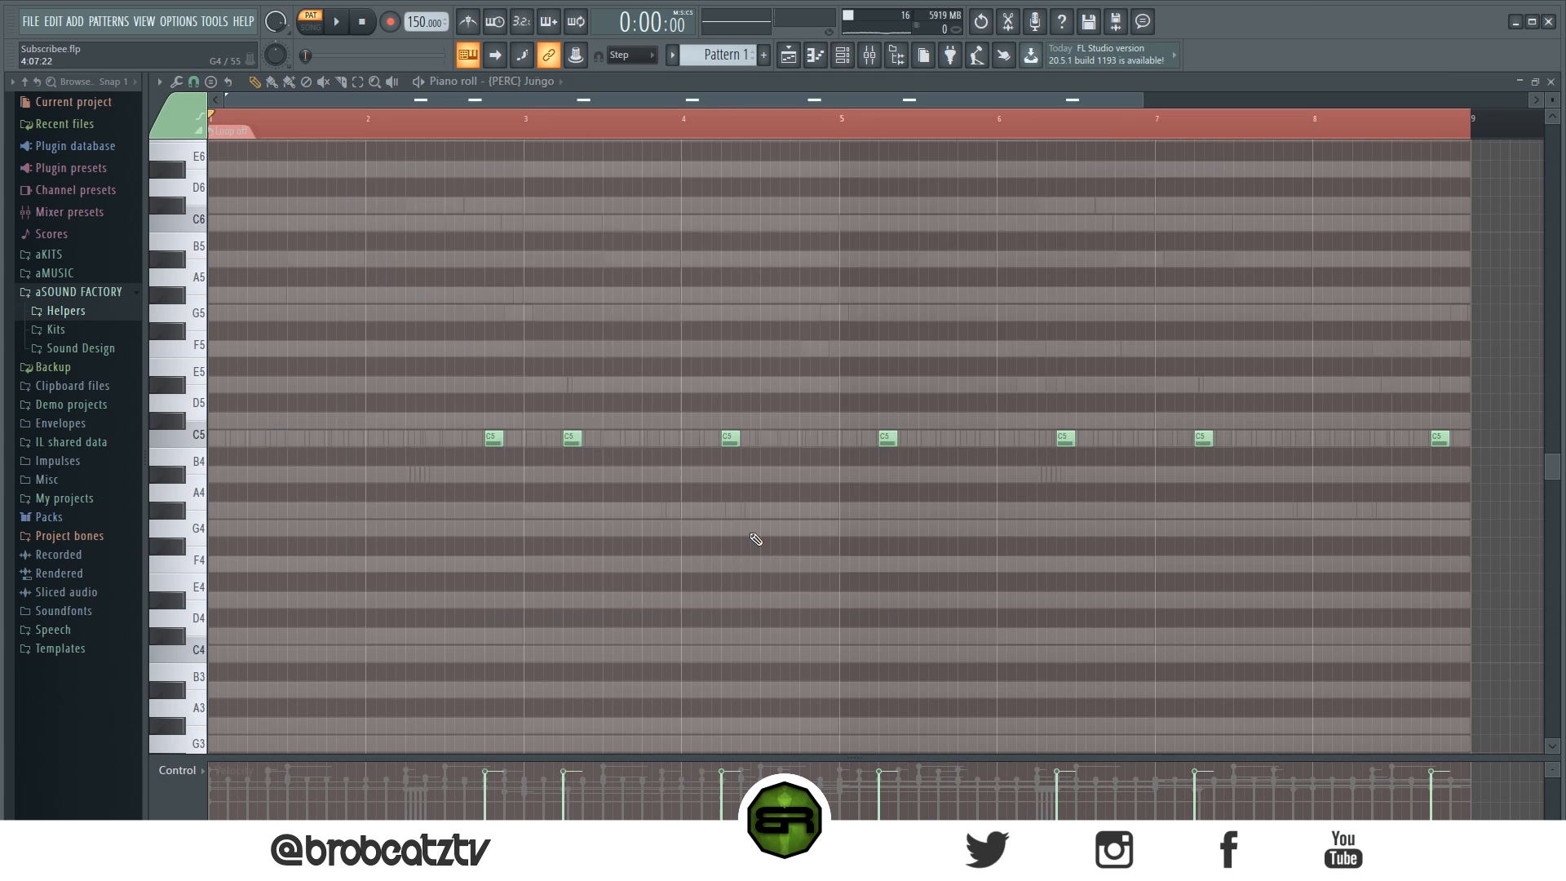
drag(889, 441, 907, 441)
click(799, 121)
key(space)
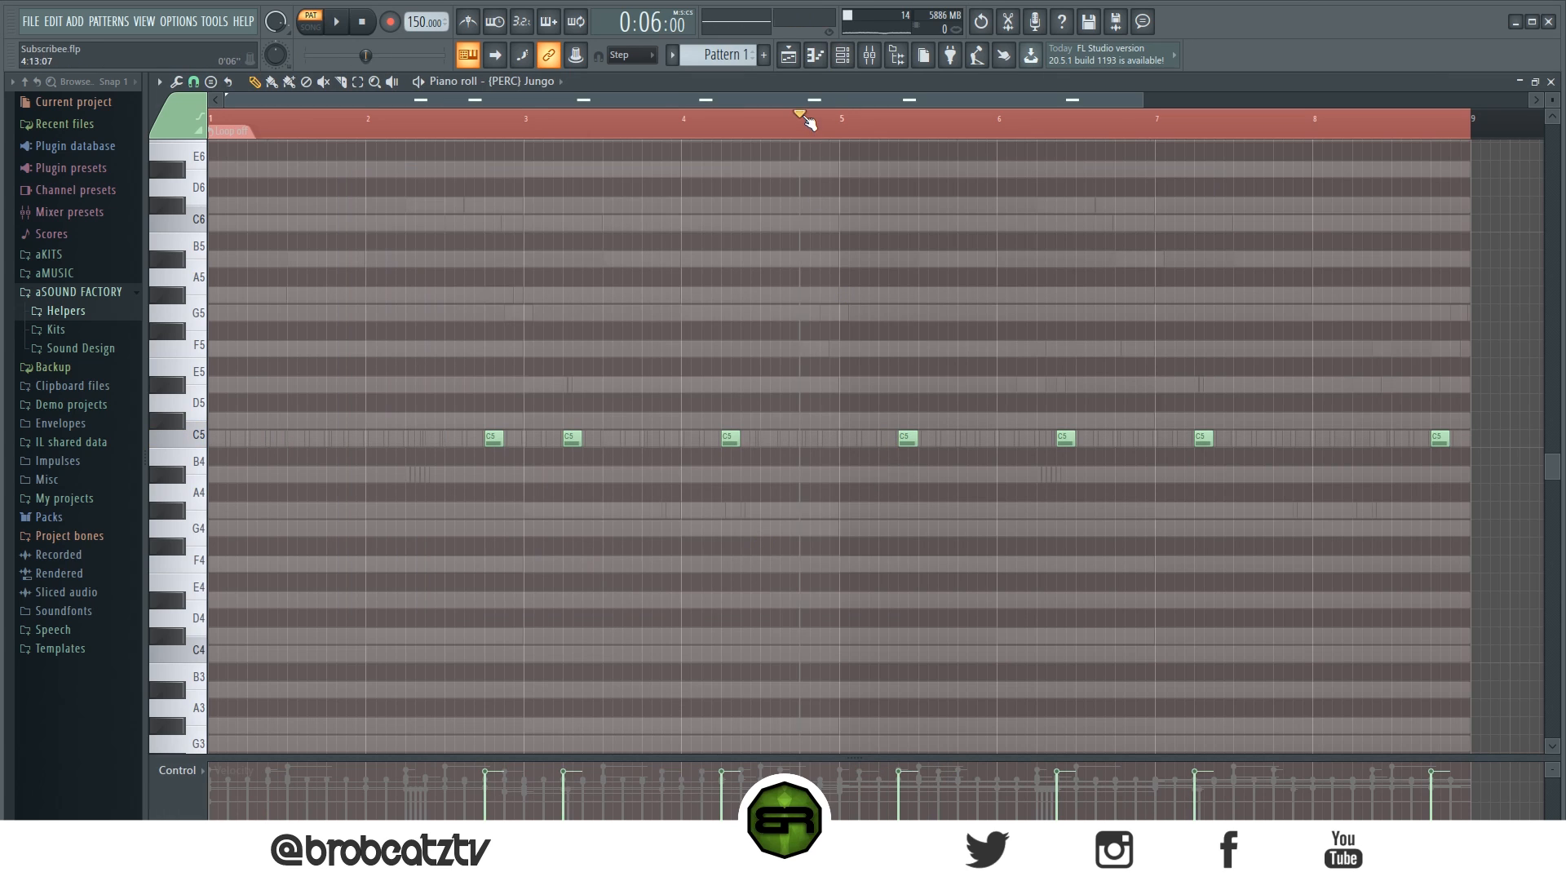
key(space)
key(ctrl+z)
Step: Return to the (SNARE) Dunzo piano roll and replay the pattern from late bar 4 to check the snare hits
click(841, 54)
click(800, 571)
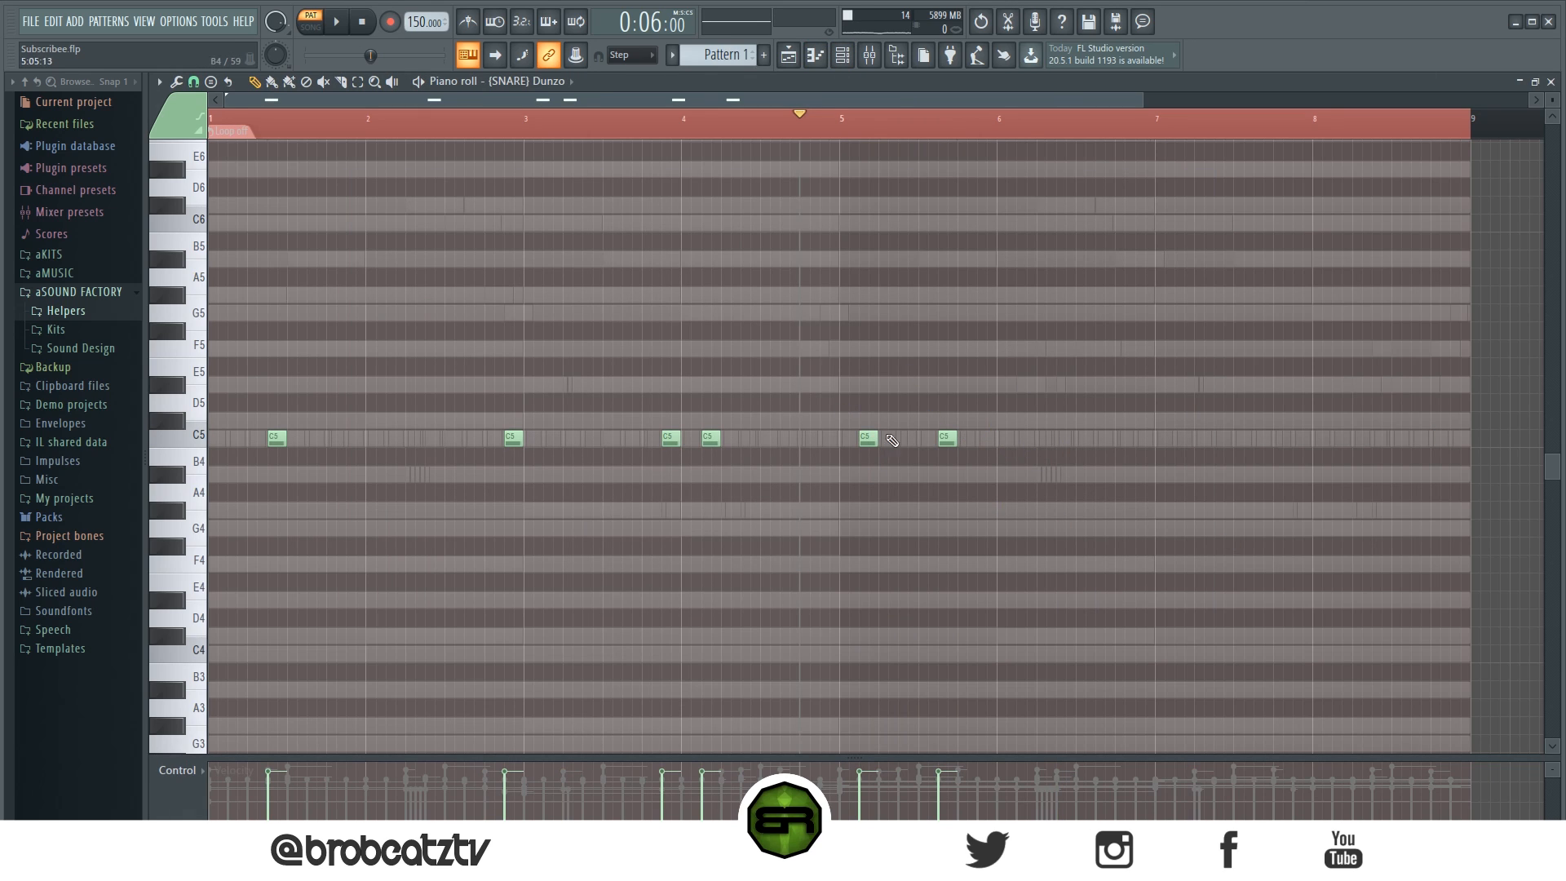
key(space)
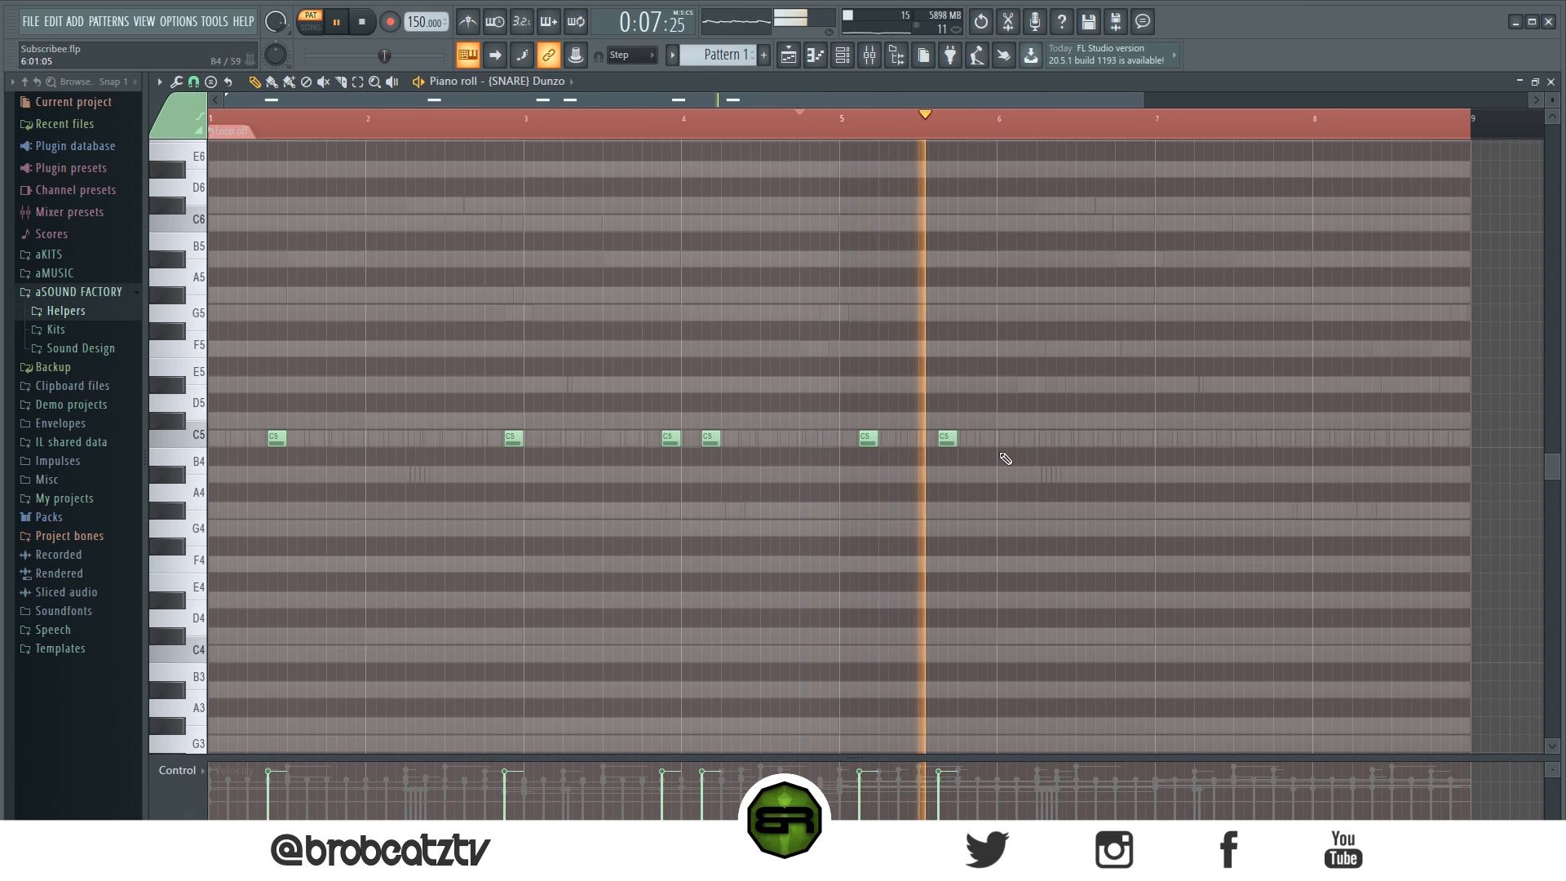
key(space)
key(space)
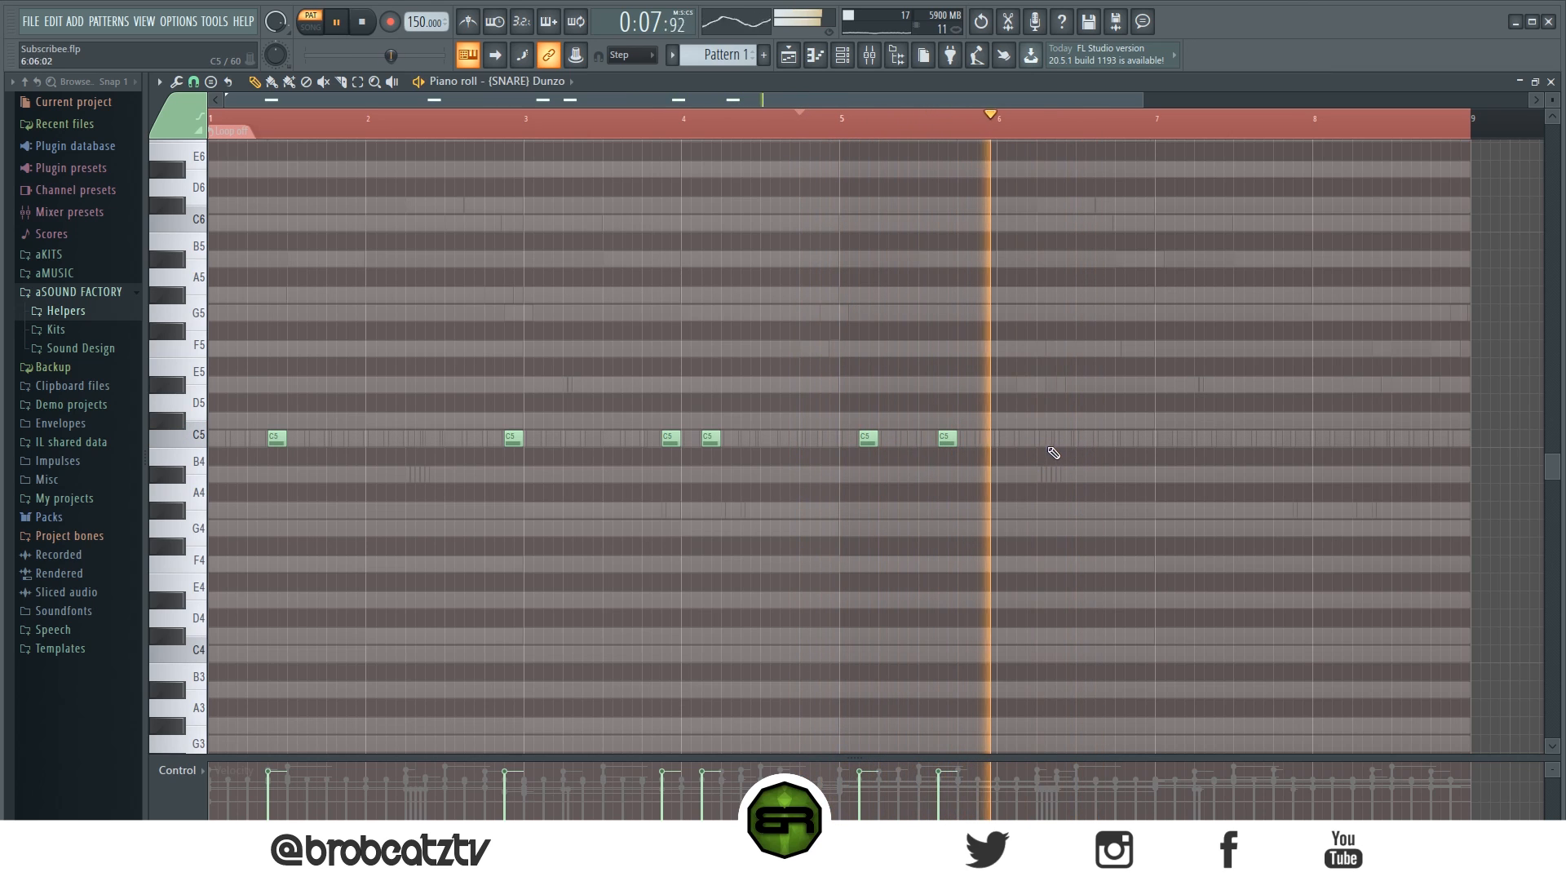
Step: Complete the Dunzo snare pattern with C5 notes at 6:11, 6:15, 7:15, 8:03 and 8:15, and resume playback
click(1102, 440)
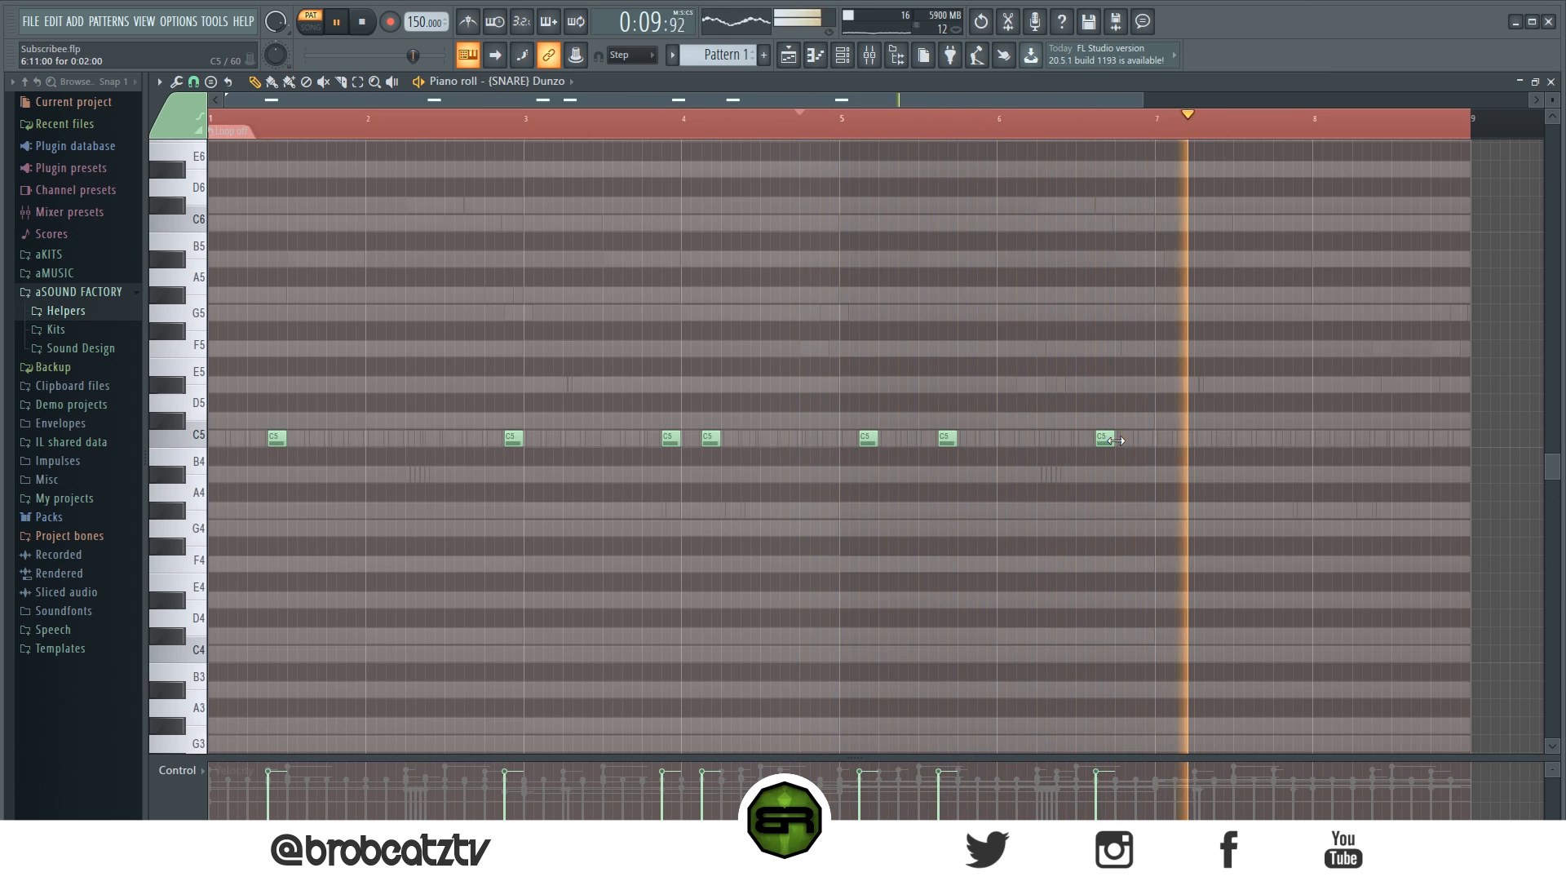
key(space)
click(1144, 441)
mouse_move(1170, 414)
ctrl+mouse_down()
mouse_move(1098, 450)
mouse_move(1297, 429)
ctrl+mouse_up()
ctrl+click(1379, 499)
click(1458, 439)
key(space)
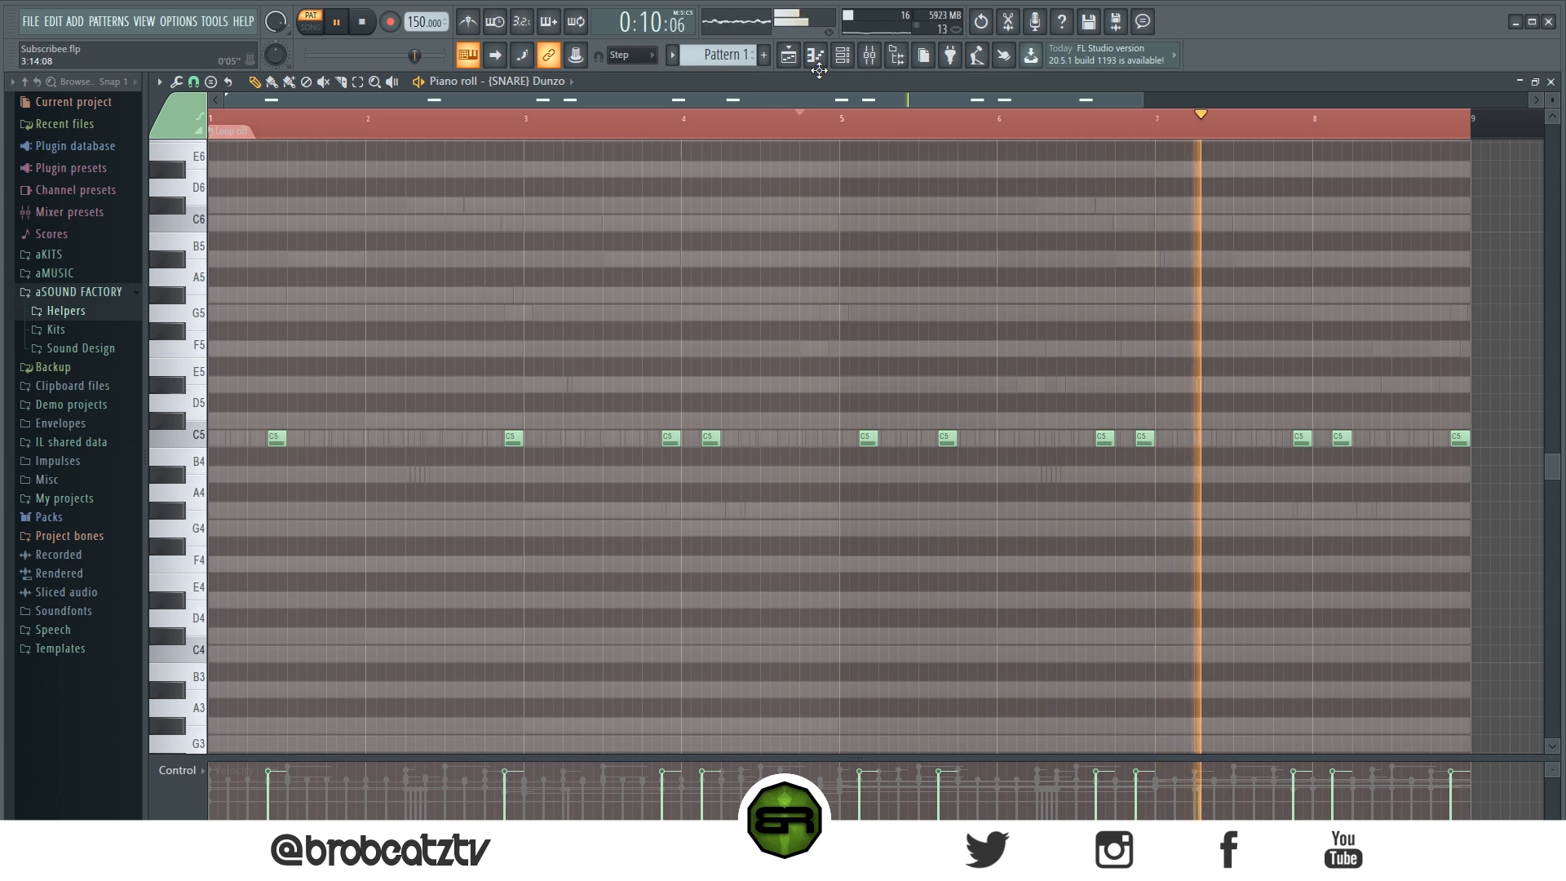
Step: Stop playback, open the (808) Plugga3.0 channel's notes in the piano roll, and transpose them all down one octave
key(F6)
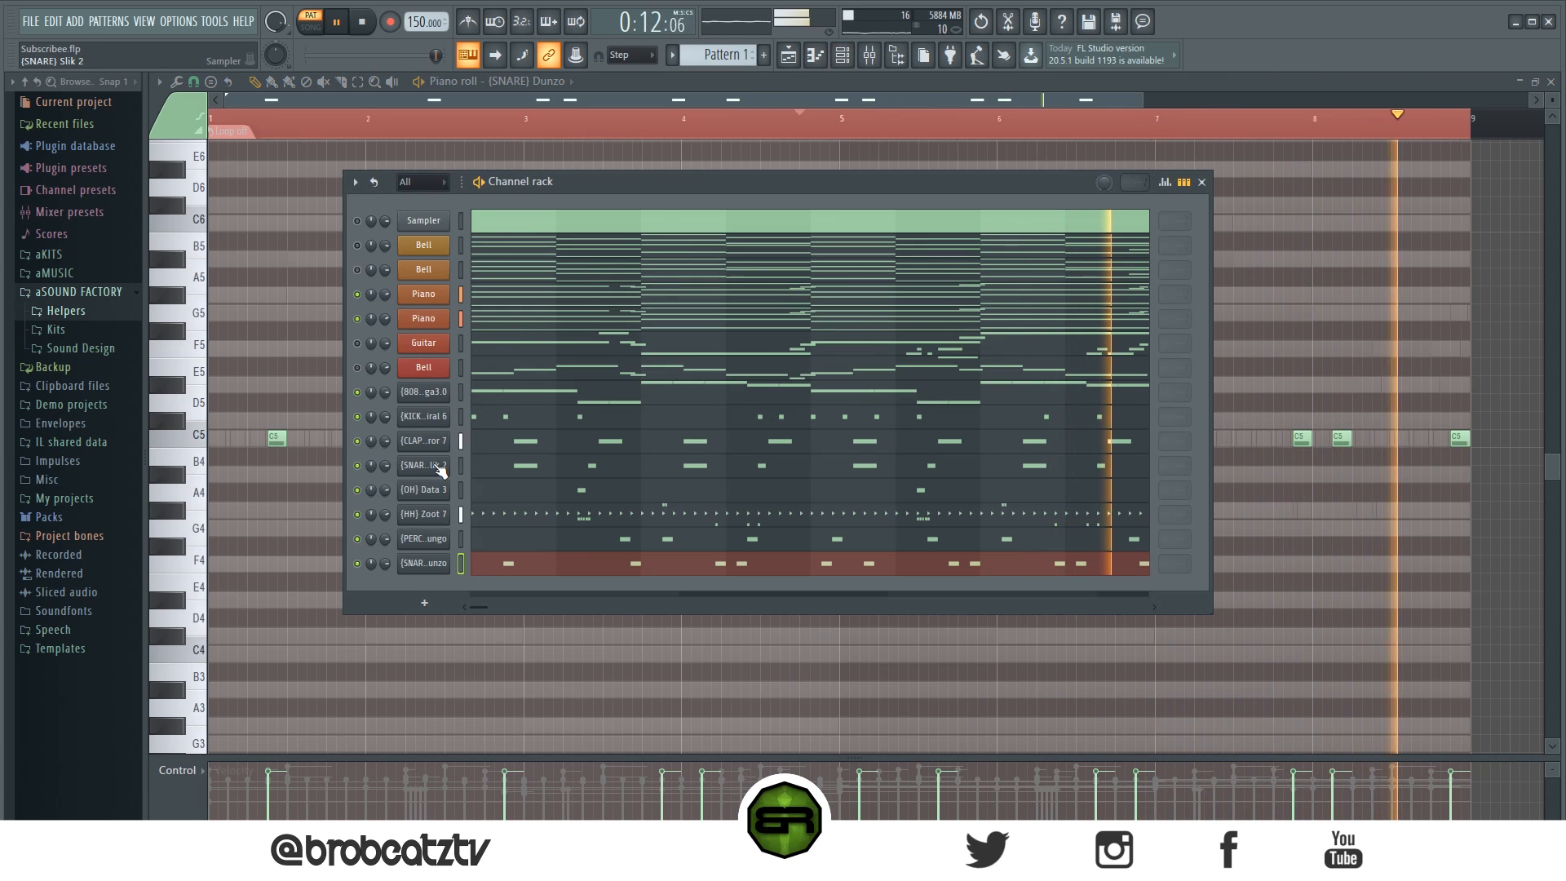
key(space)
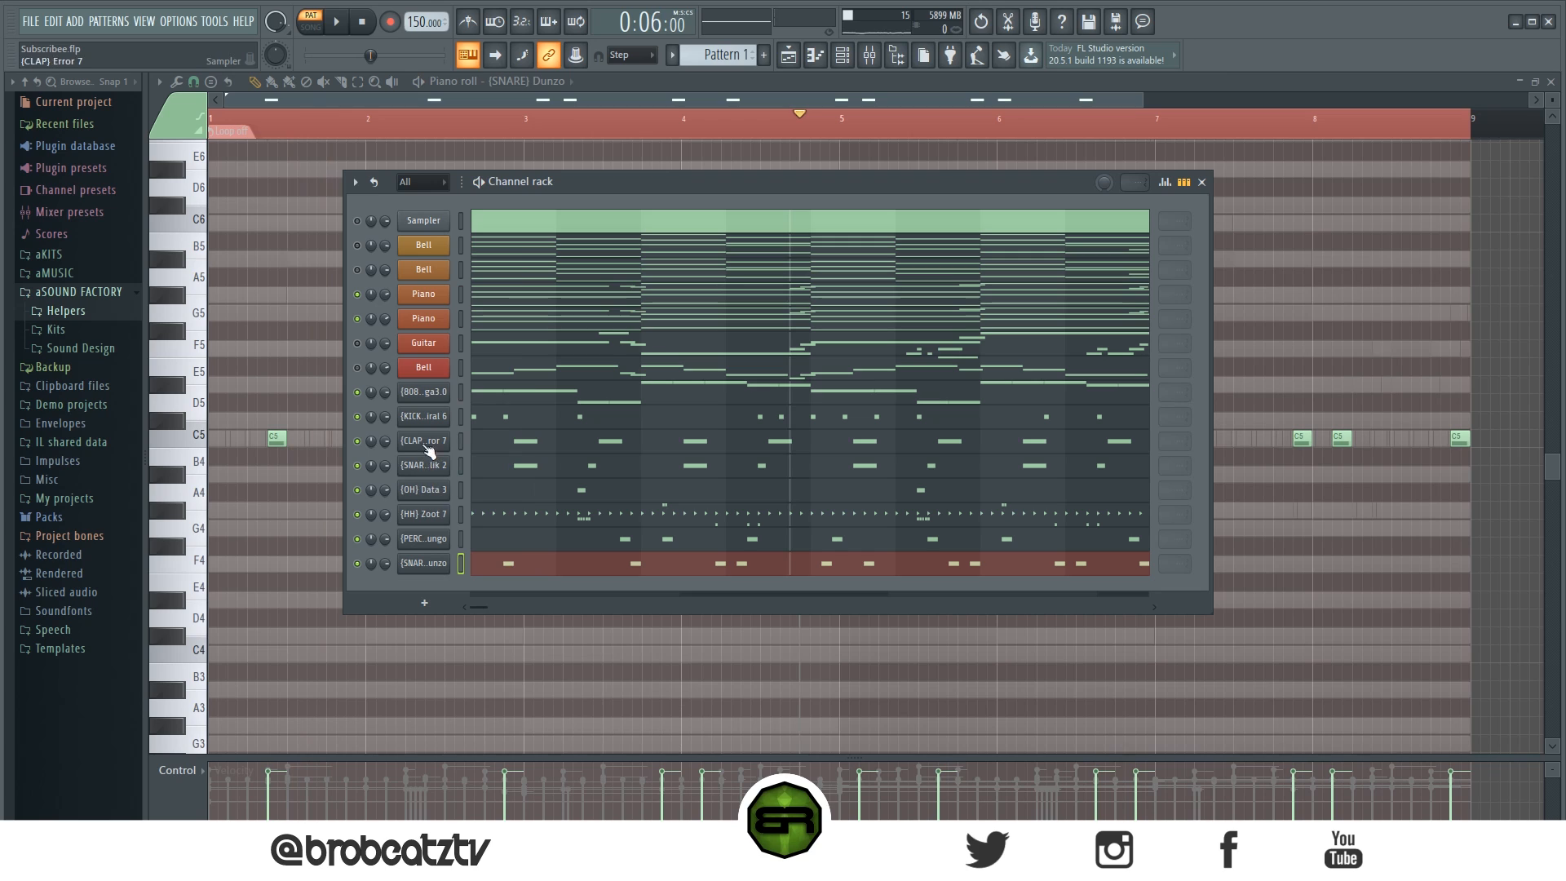
click(504, 397)
key(ctrl+a)
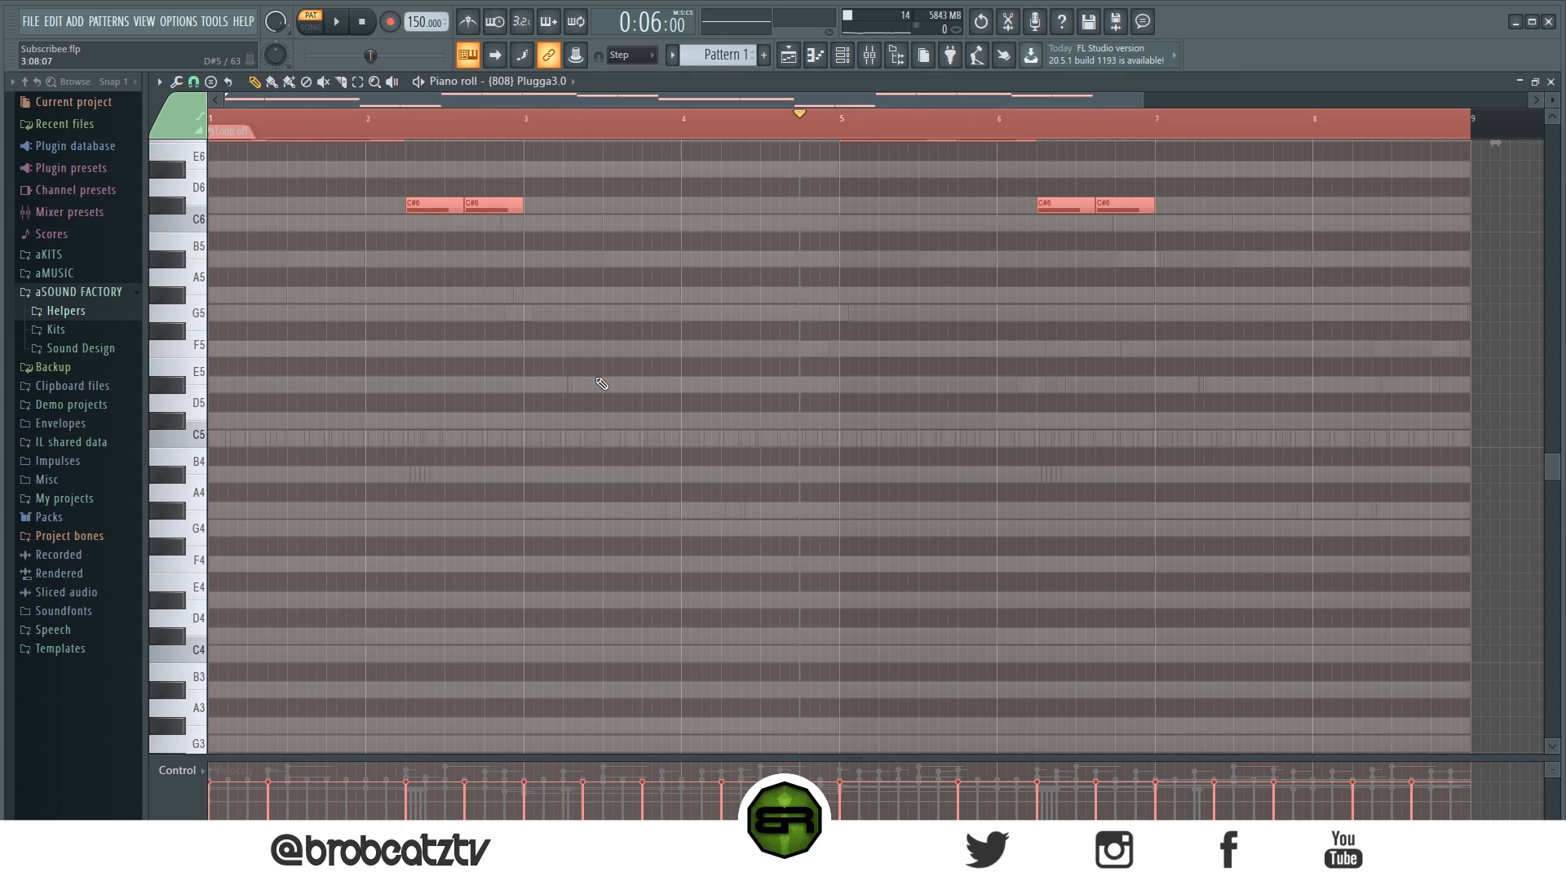
key(ctrl+Down)
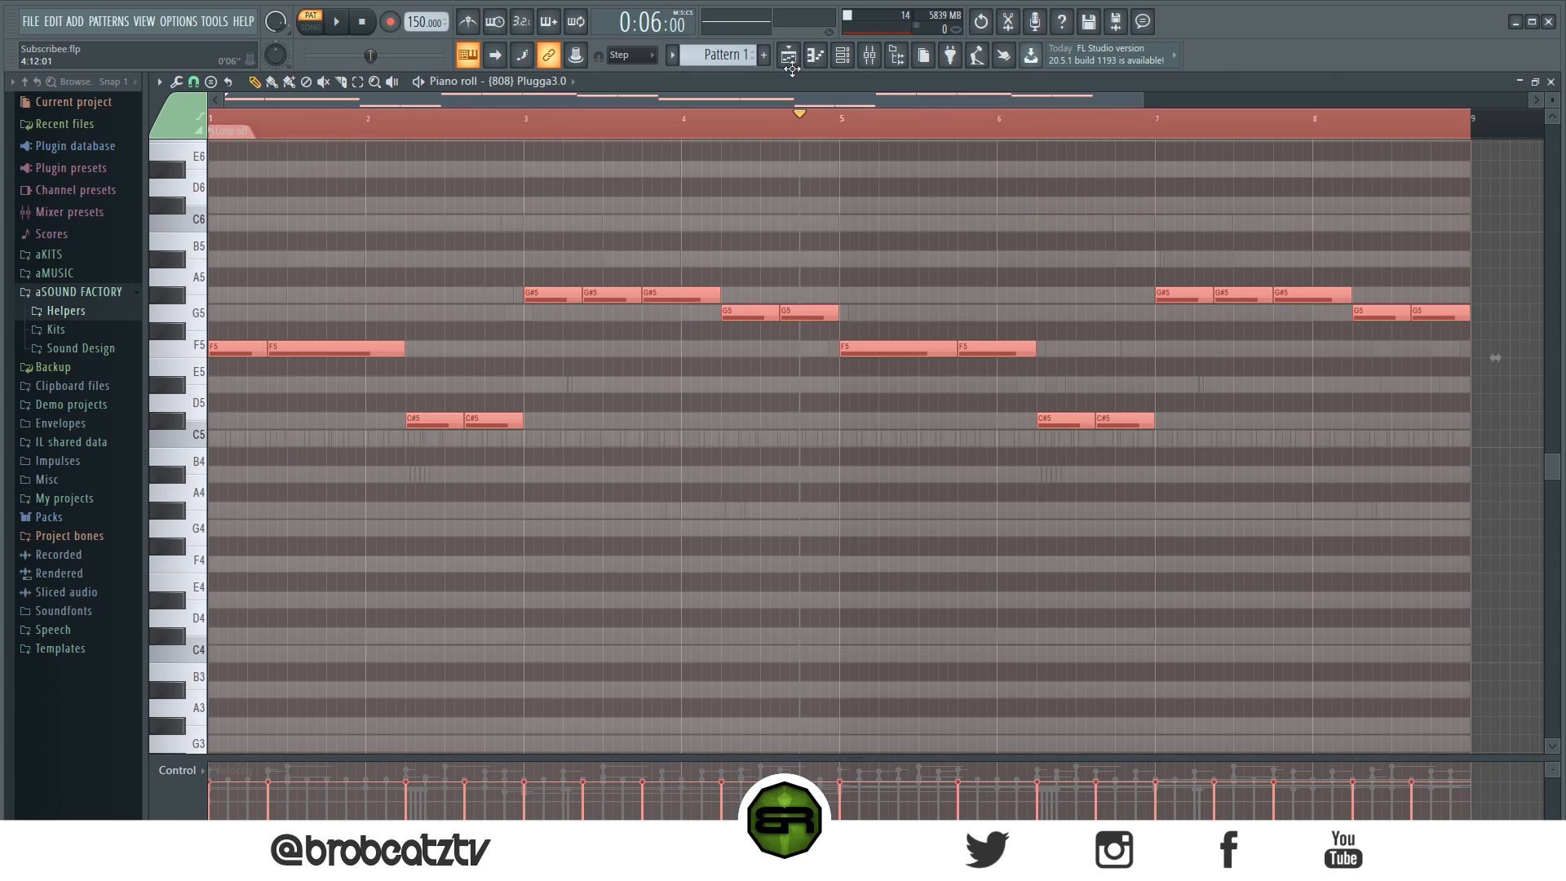
Step: Play the full pattern from the channel rack with the melody channels enabled, and mute the lower Piano channel
key(F6)
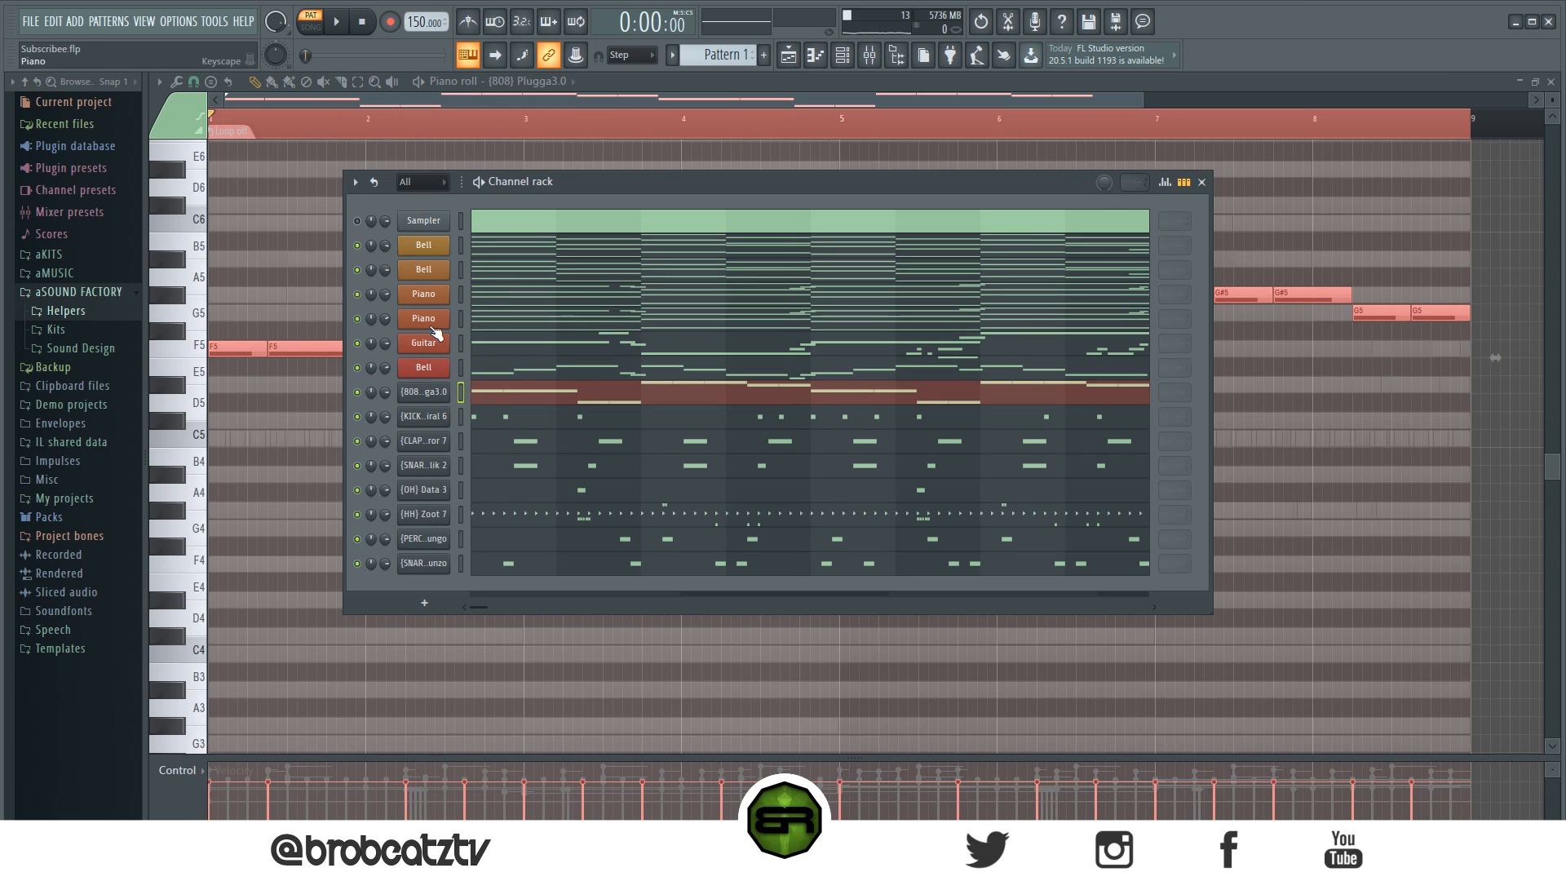
key(space)
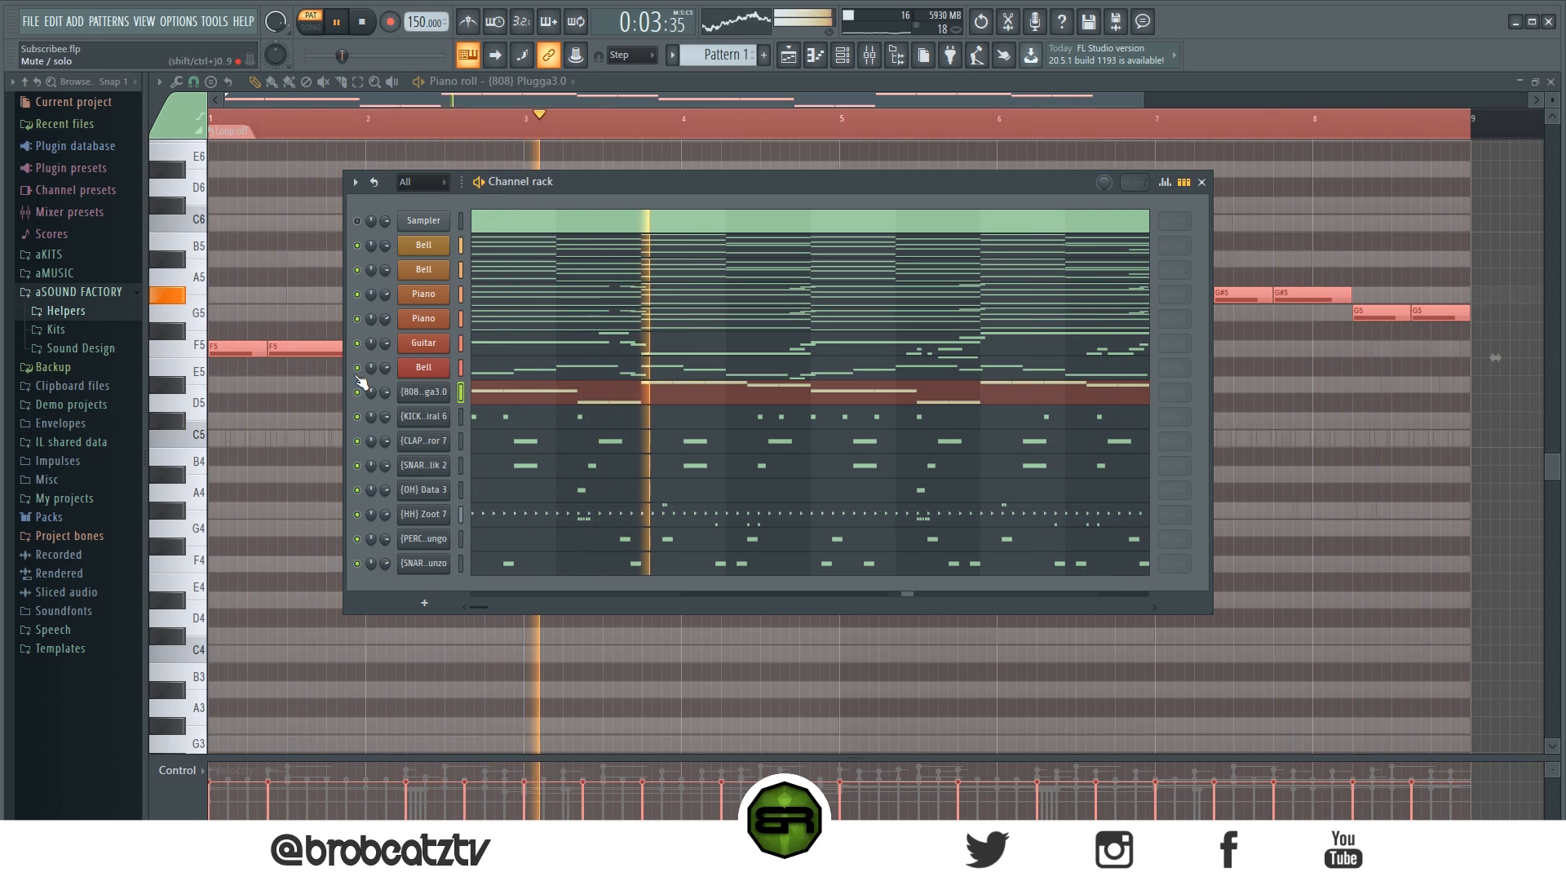
click(357, 318)
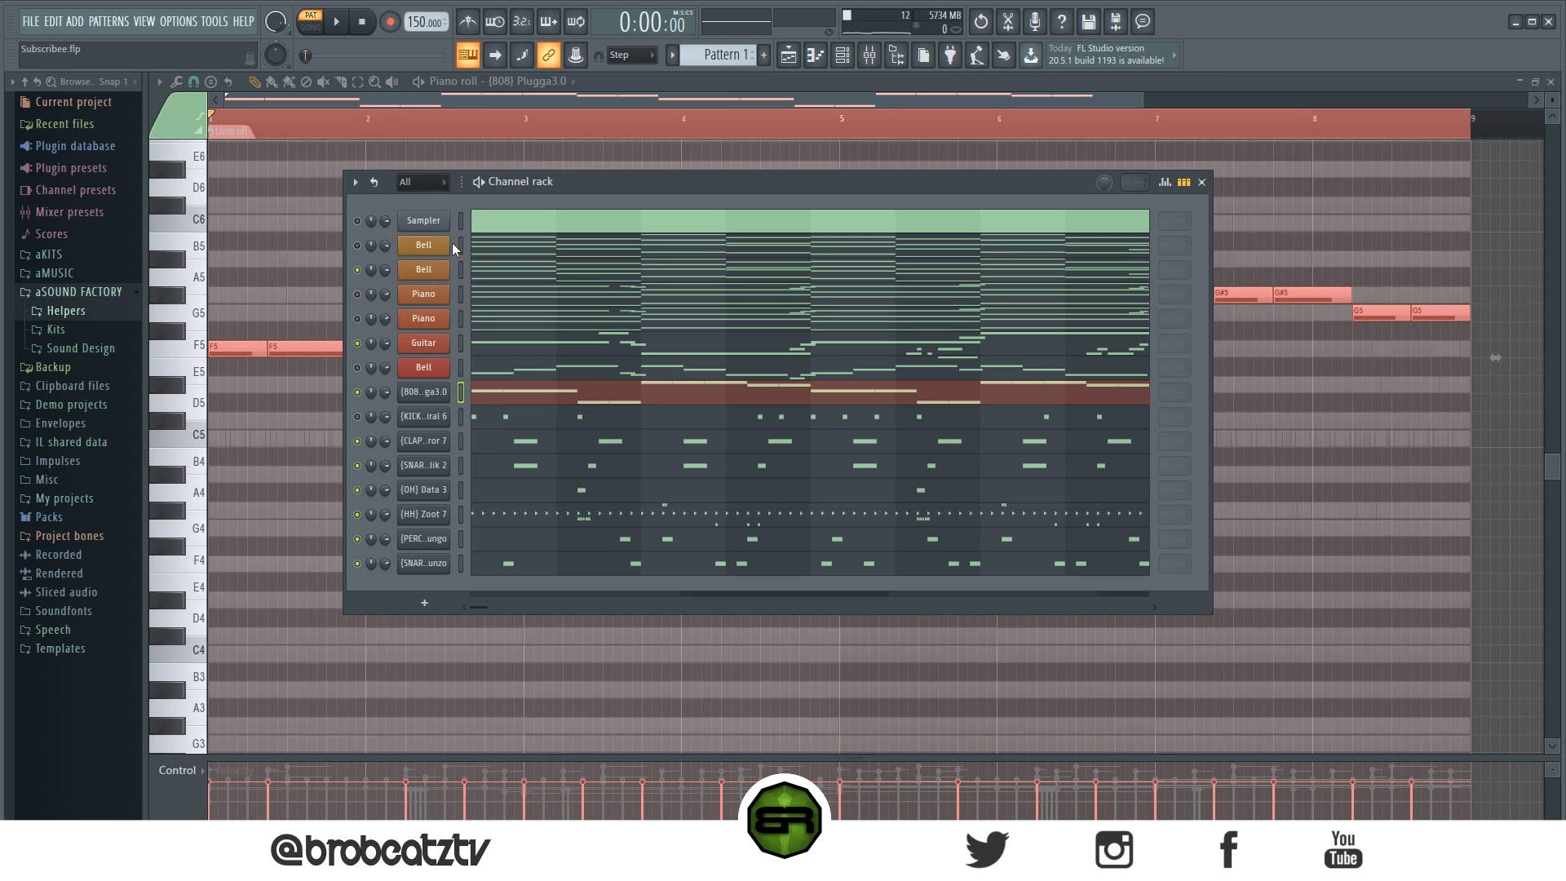
Step: Select the six melody channels from the first Bell through the red Bell in the channel rack
drag(461, 246, 460, 369)
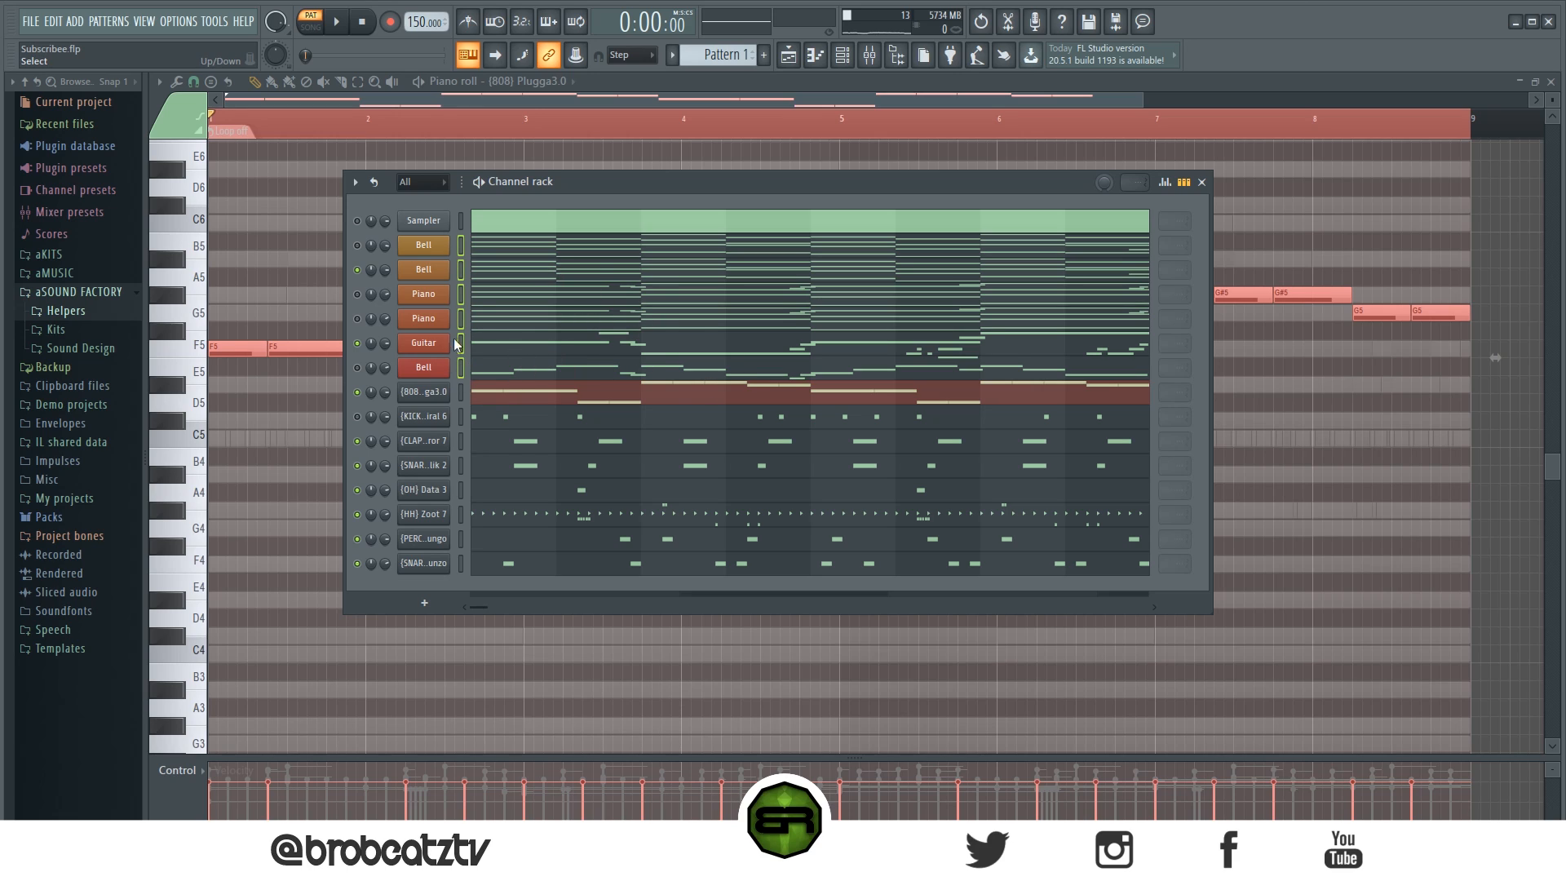